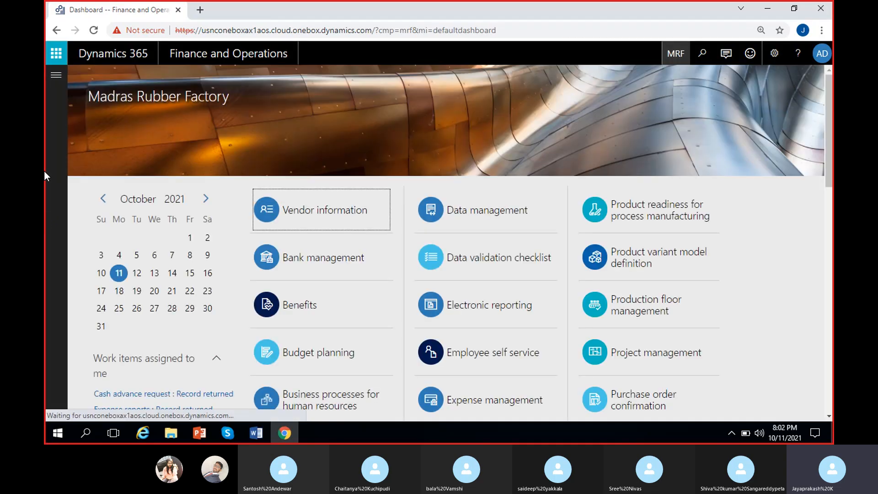
scroll(187, 302, down, 4)
scroll(187, 302, up, 4)
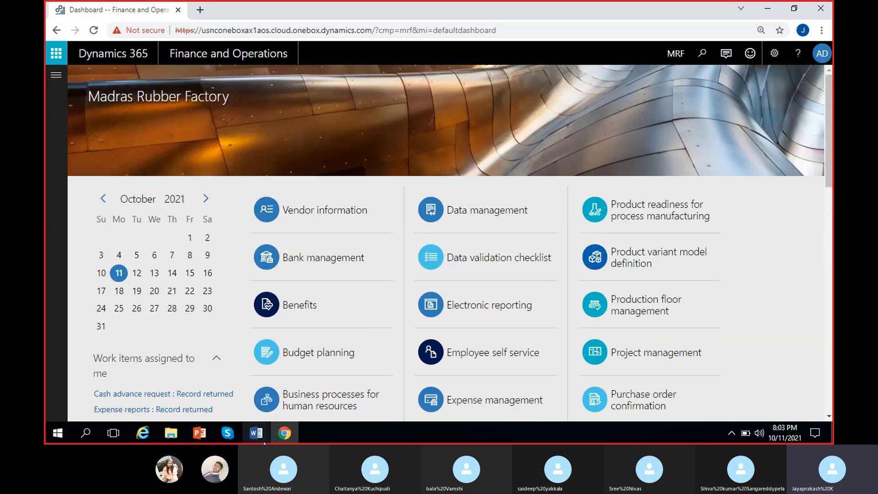
click(234, 434)
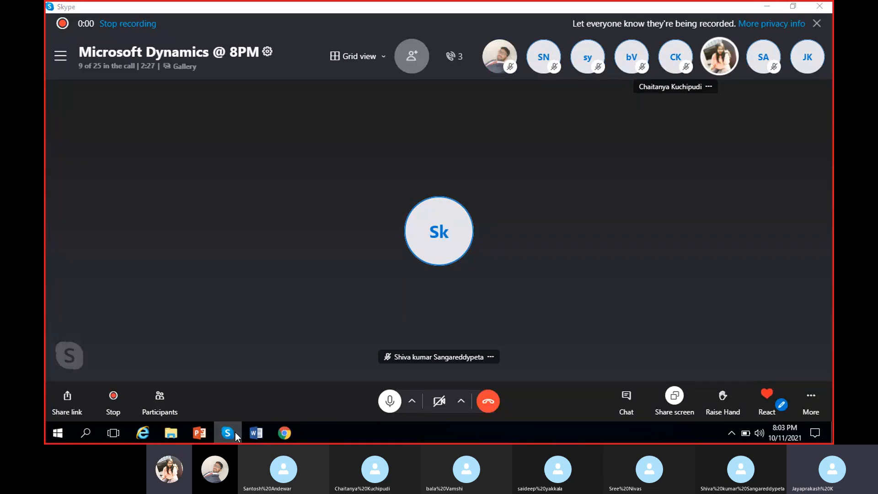
click(236, 432)
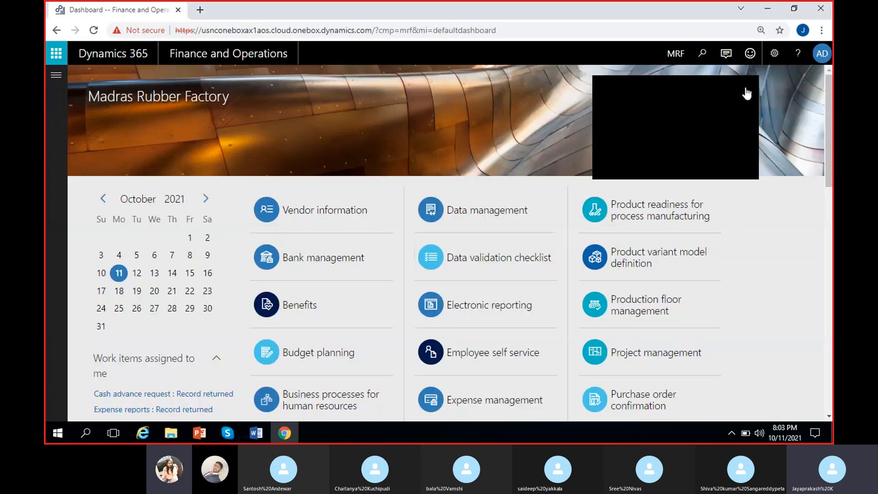
click(747, 94)
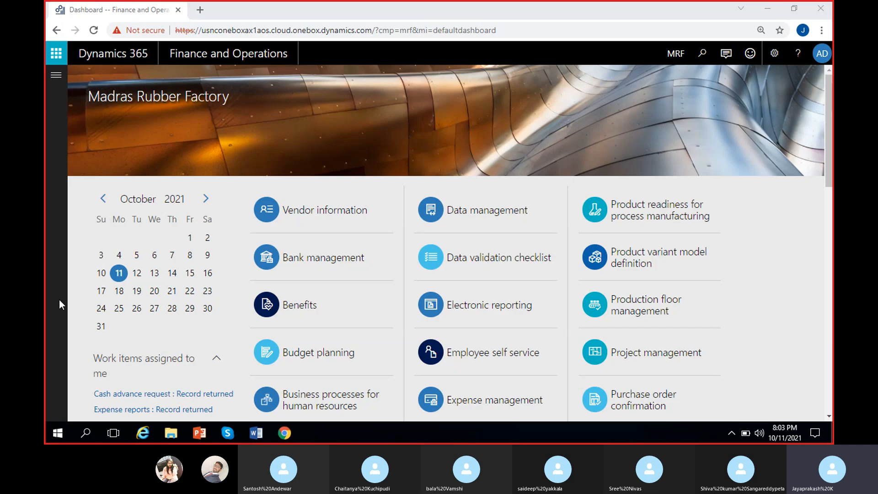
click(49, 278)
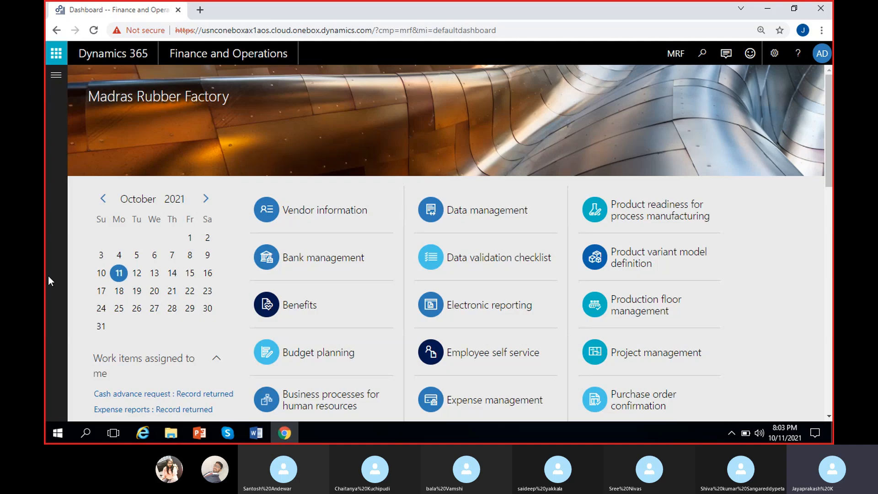
Step: Switch to the MS Dynamics 8 PM document in Word and go to the Invoice heading on its last page
click(256, 432)
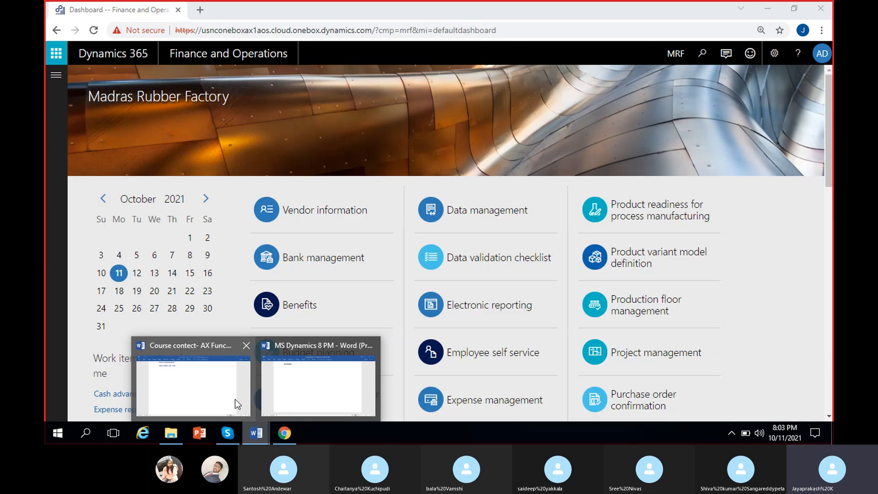
click(293, 388)
scroll(239, 302, up, 3)
scroll(239, 302, down, 3)
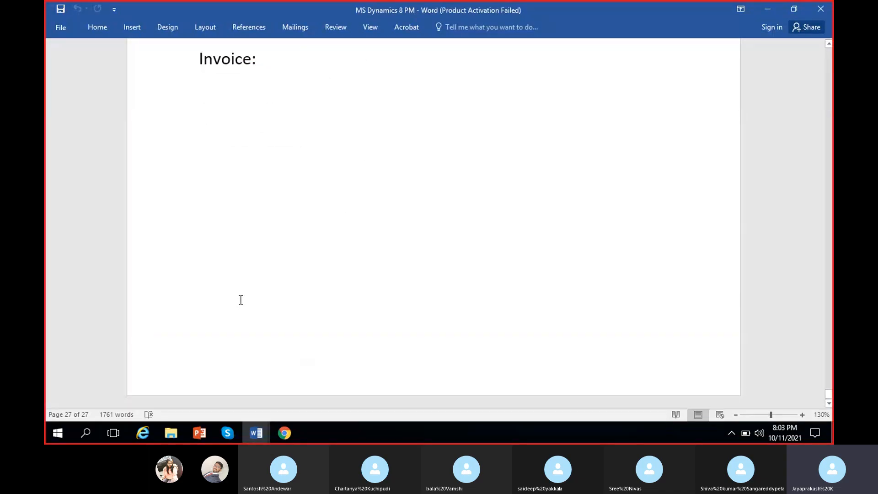
Step: Add the line "Multiple product receipts for a PO" a few lines below the Invoice heading
click(259, 193)
key(Return)
key(Return)
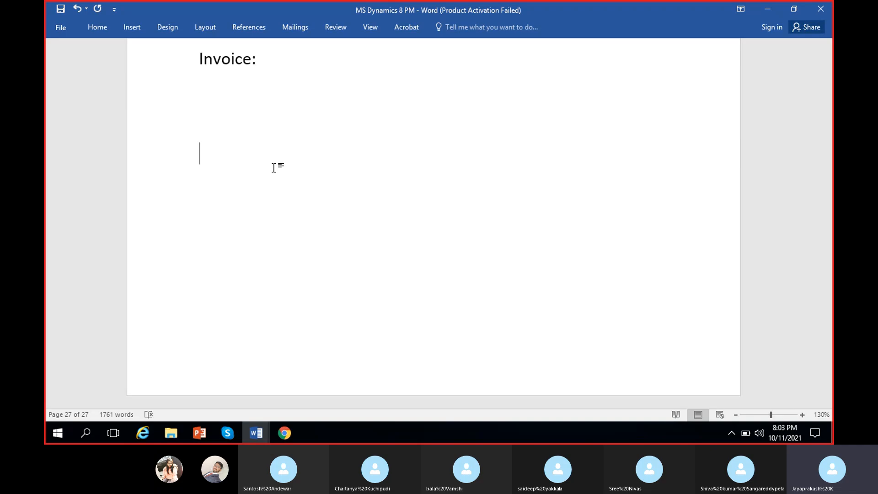
text(Multip)
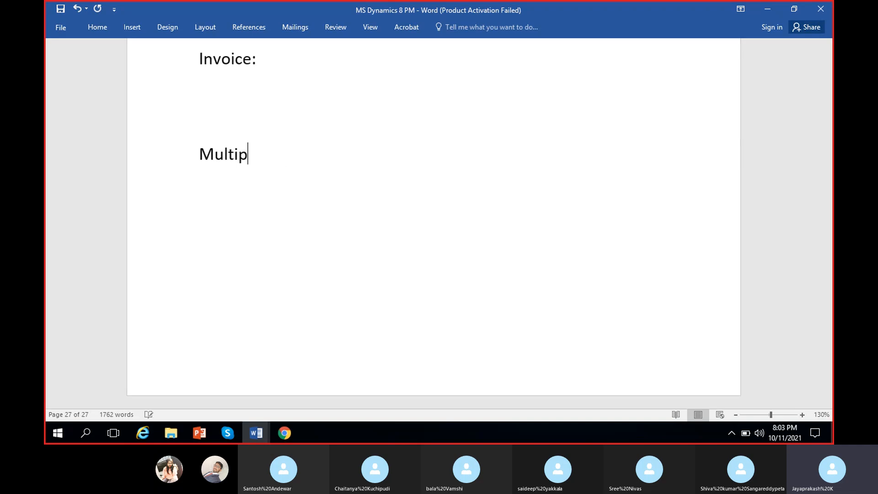
text(le product re)
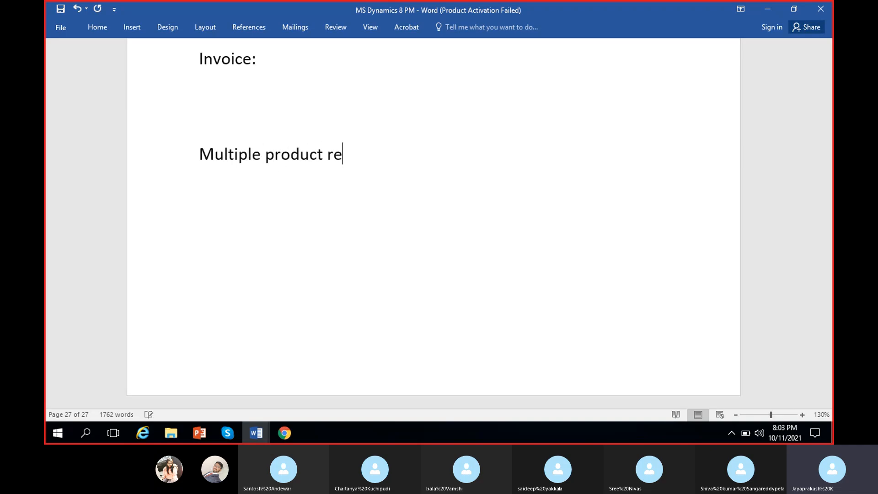
text(ceipts fo)
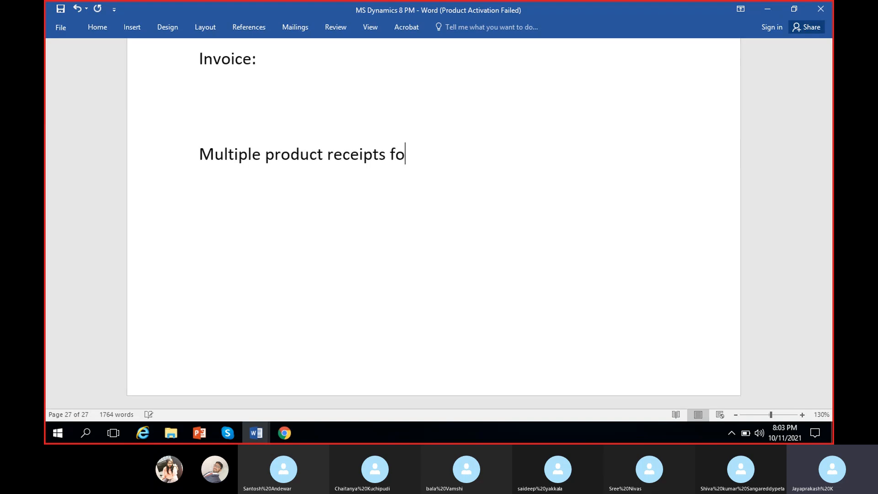
text(r a PO)
key(Return)
Step: Add the line "Multiple invoices for a PO" under the product receipts line
text(Mult)
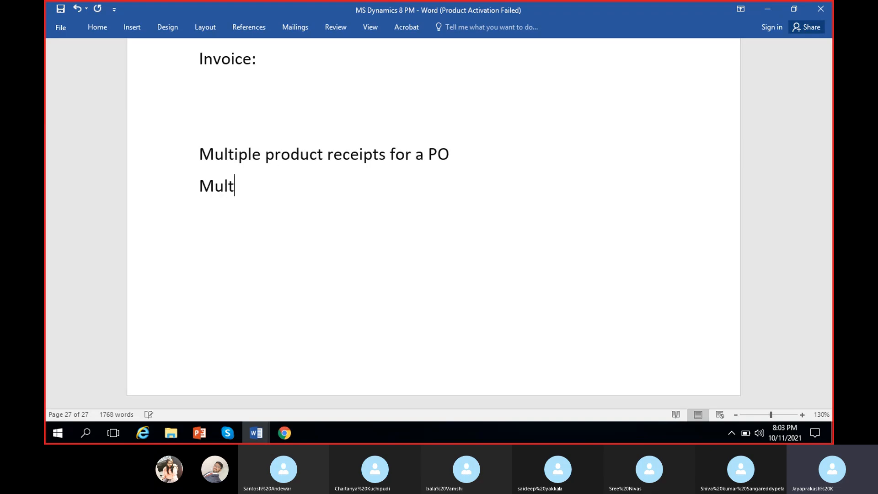
text(iple invo)
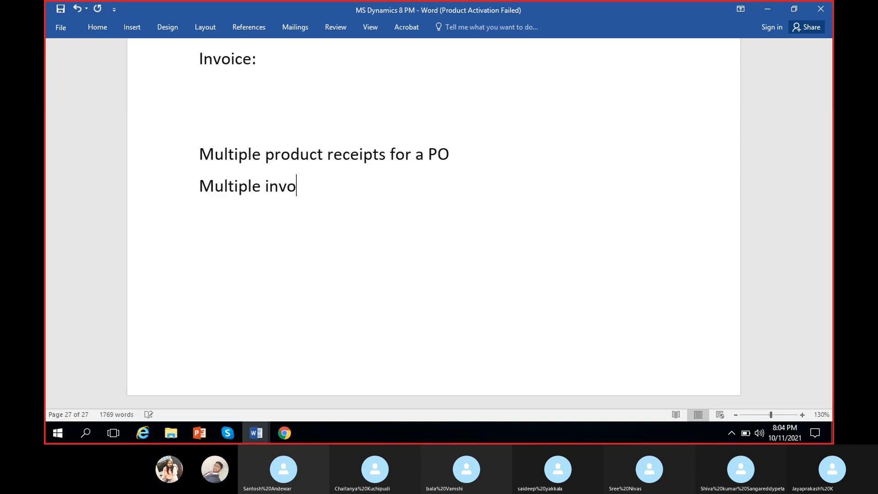
text(ices for a )
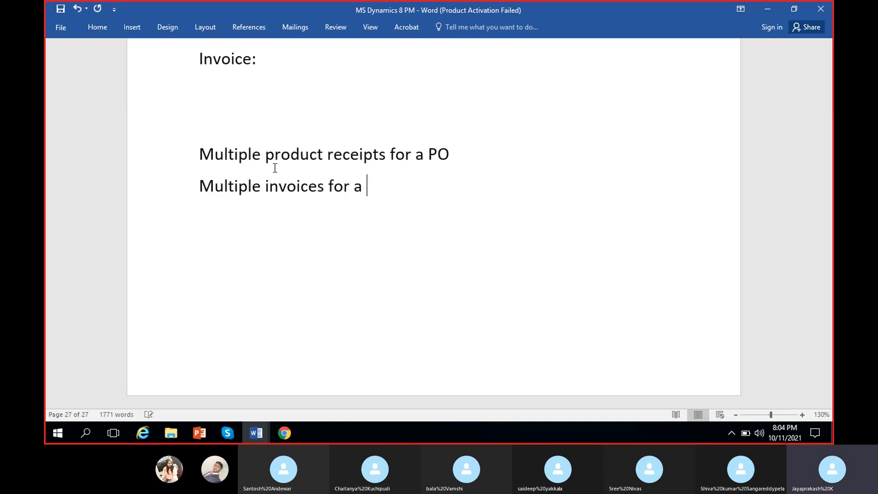
text(PO)
key(Return)
Step: Add a third line reading "Single Invoice for multiple PO's of same vendor"
text(M)
key(BackSpace)
text(Sing)
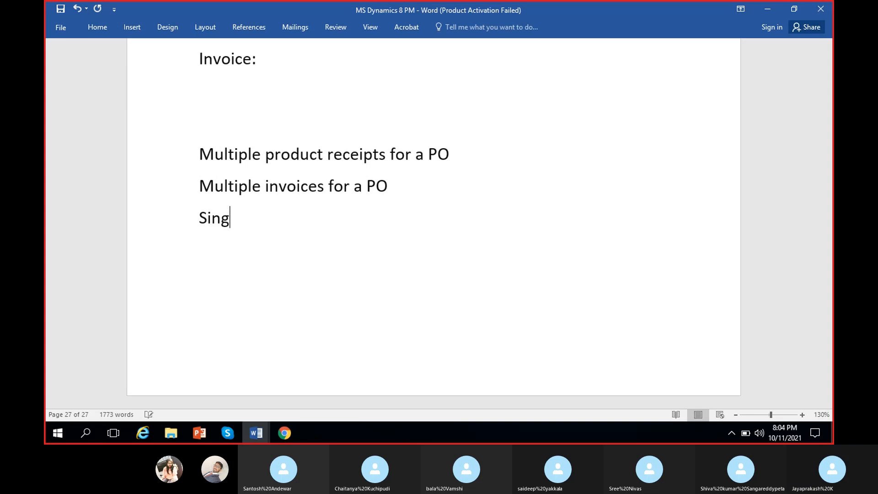
text(le Inv)
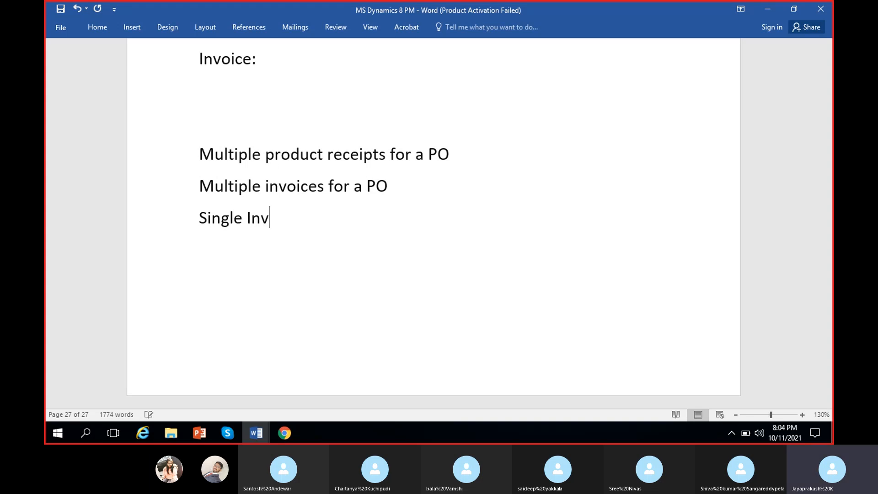
text(oice for multip)
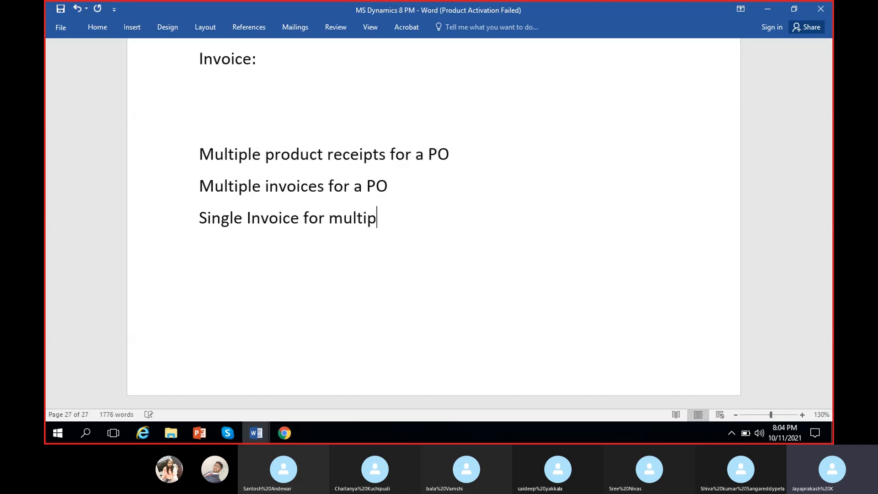
text(le )
text(PO's of same vendor)
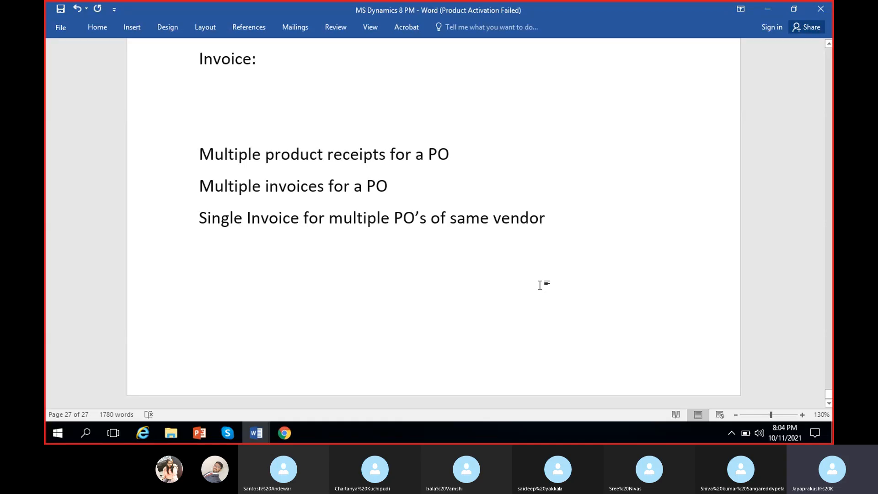
drag(200, 156, 485, 256)
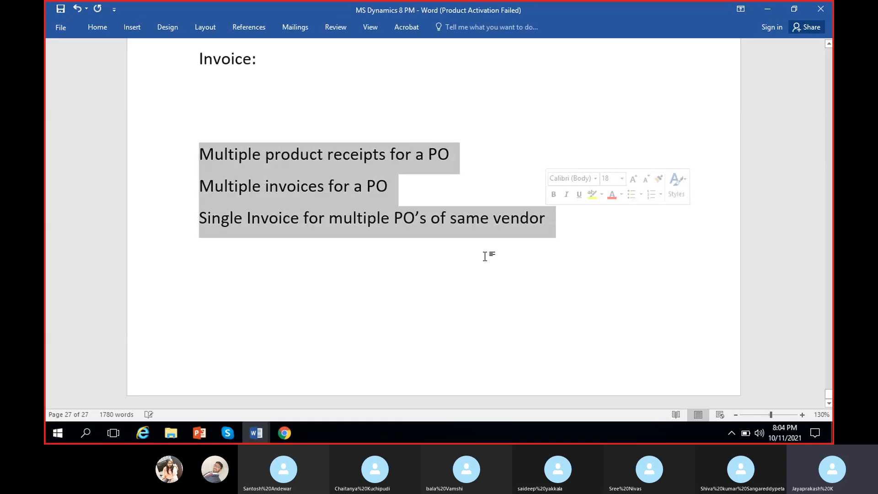
click(428, 241)
drag(200, 155, 488, 157)
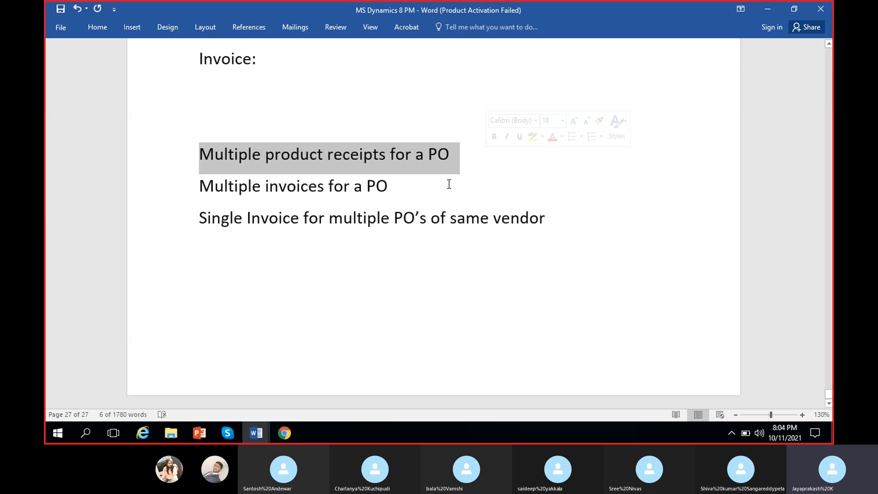
click(457, 166)
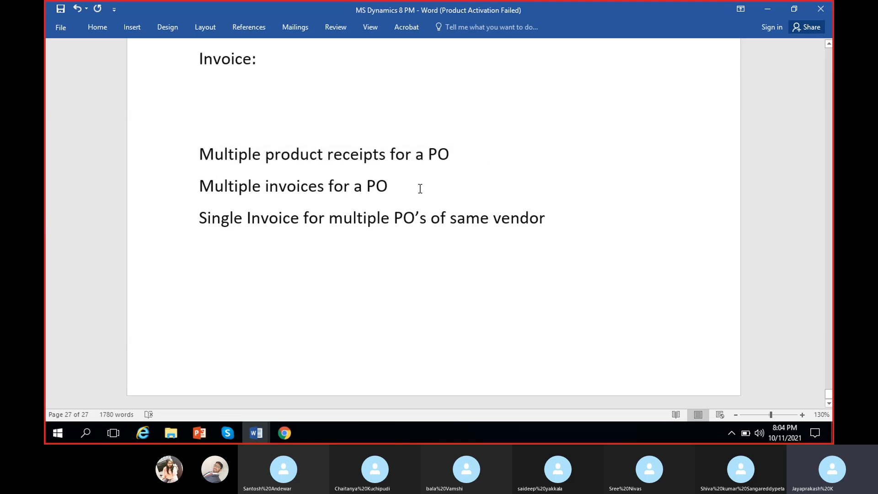
Step: Switch to Dynamics 365 in Chrome and open the All purchase orders list of the Accounts payable module
click(285, 433)
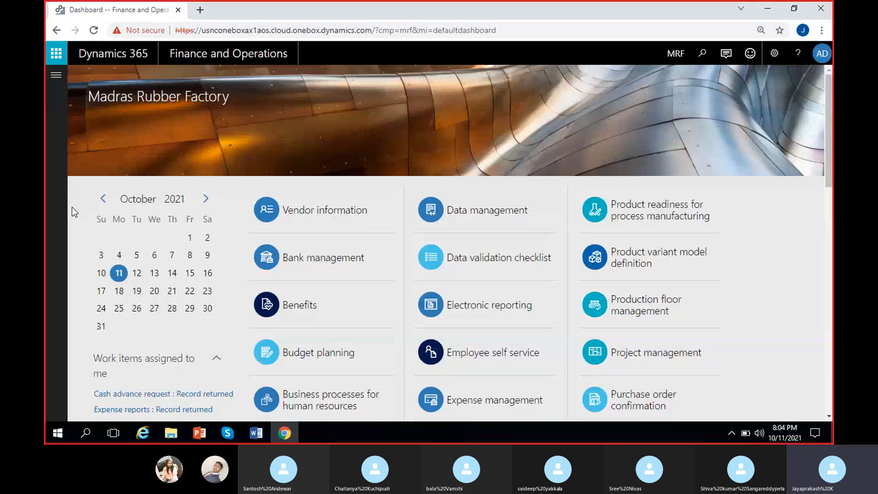
click(56, 75)
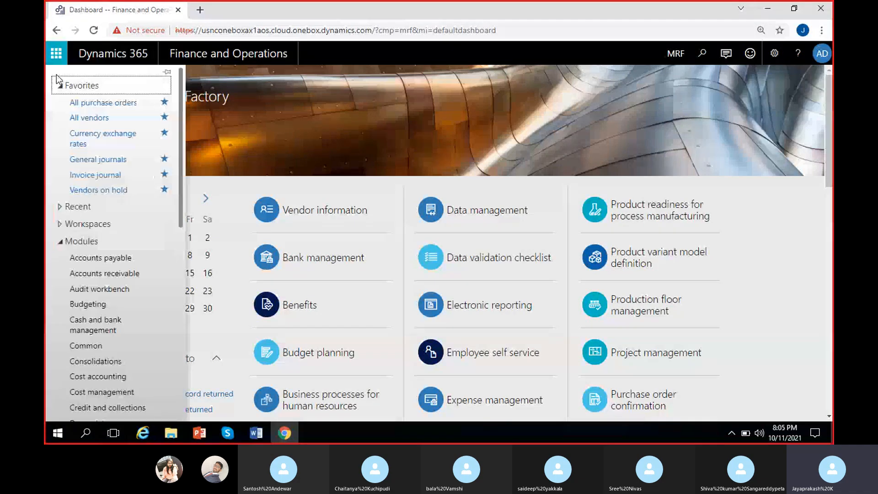
click(105, 258)
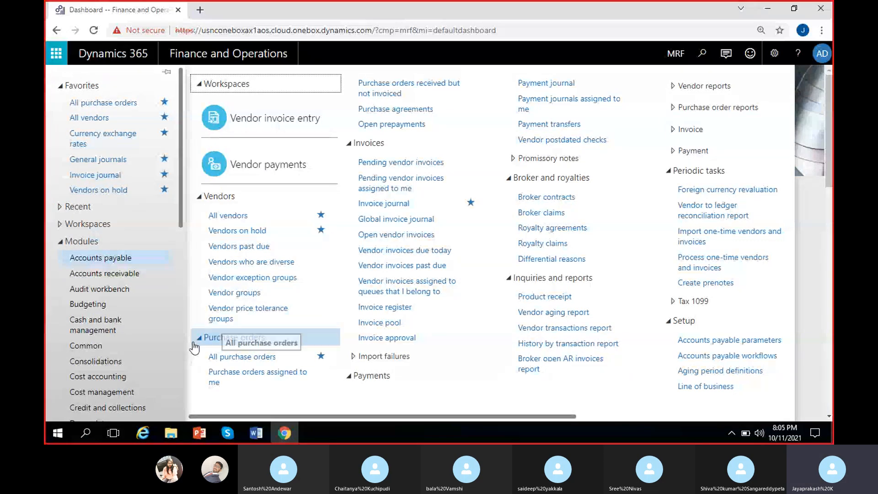
click(261, 358)
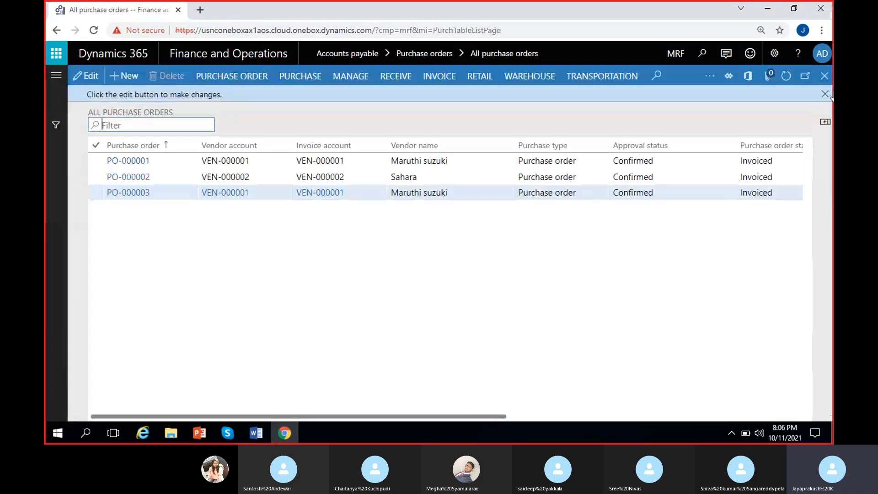
Step: Dismiss the edit notice above the purchase order list and narrow the Vendor name column
click(826, 95)
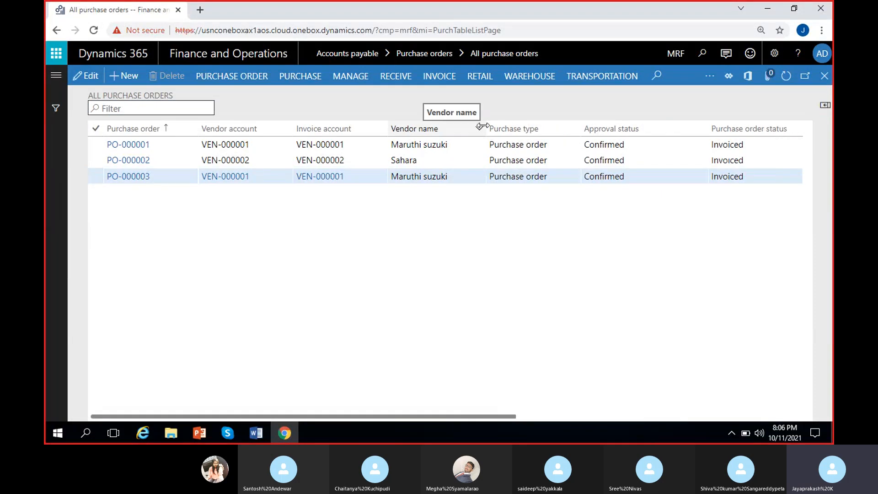
drag(511, 126, 473, 128)
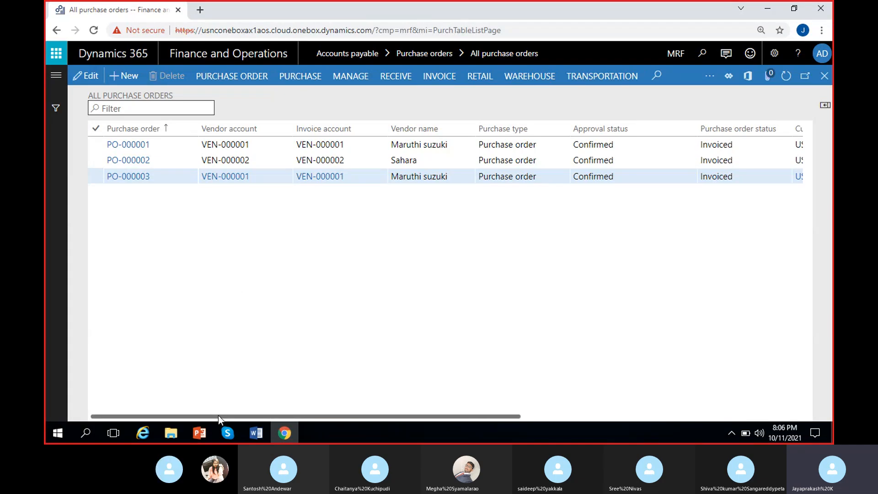
click(217, 429)
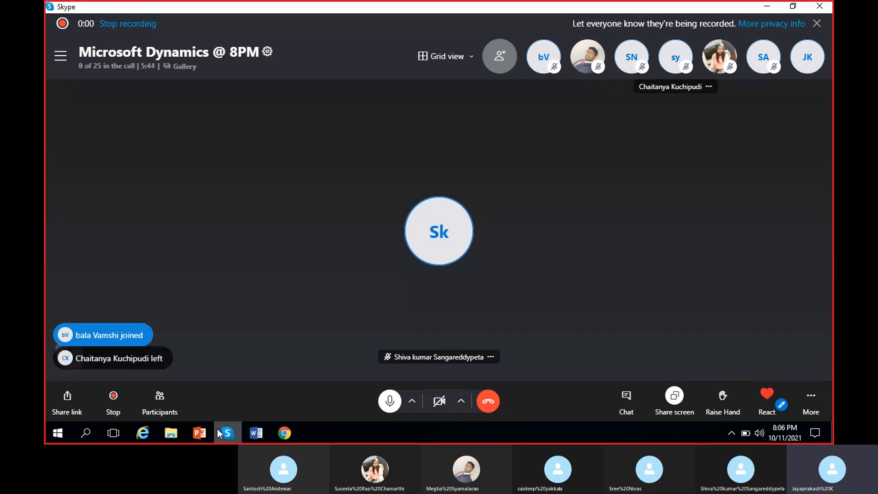
click(218, 429)
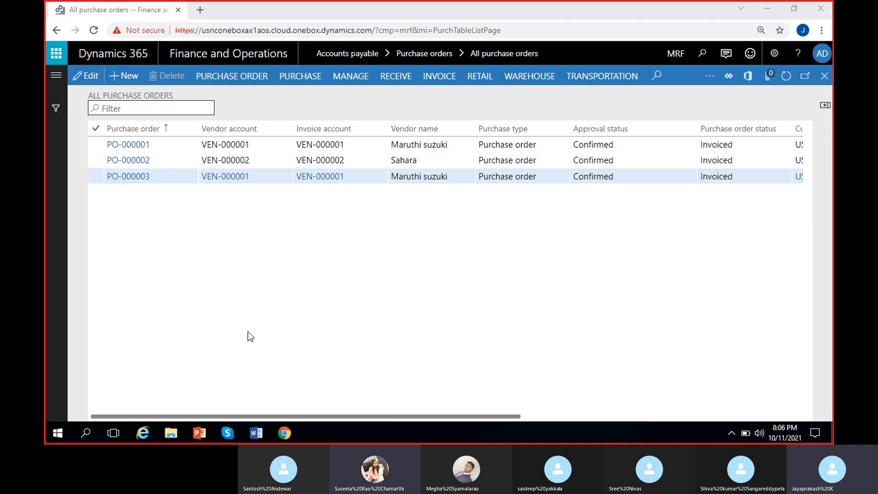
Step: Start a new purchase order for the vendor Maruthi suzuki
click(126, 82)
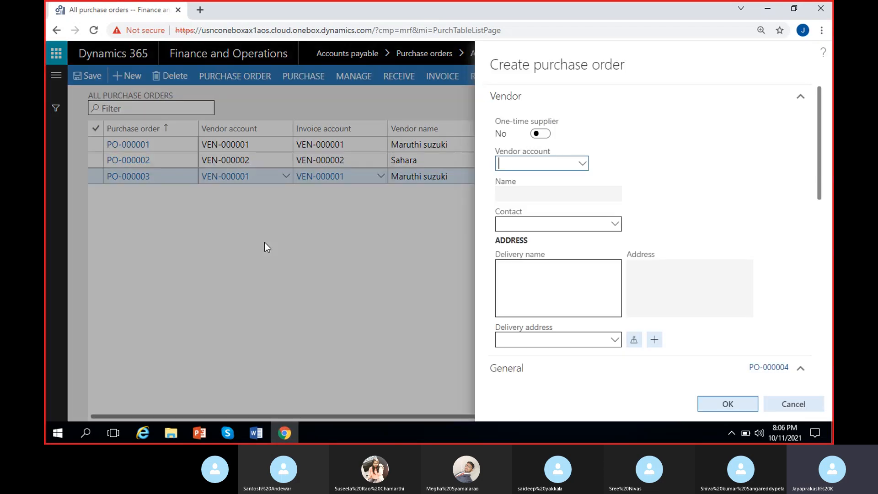
click(582, 165)
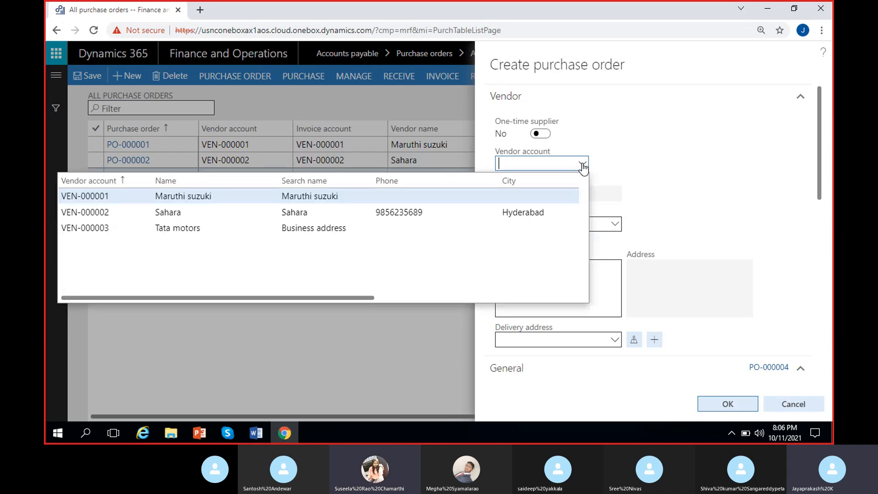
click(197, 201)
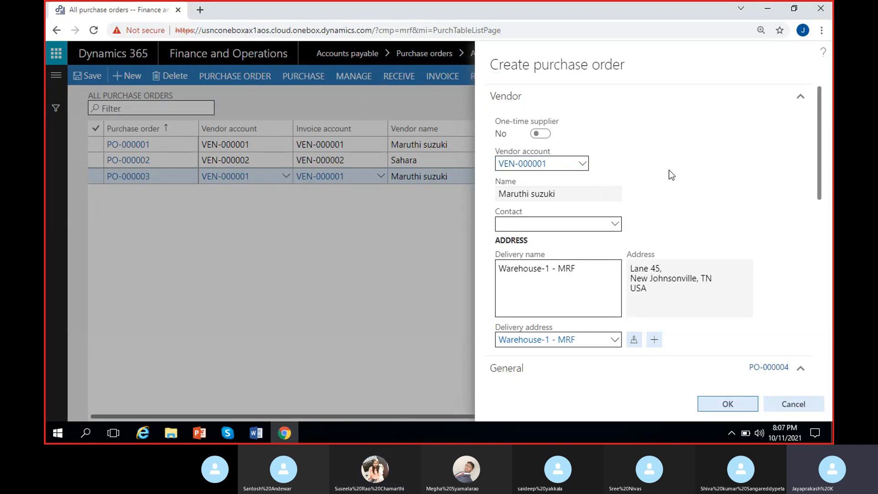
Step: Set the new purchase order's warehouse to 11
scroll(669, 170, down, 3)
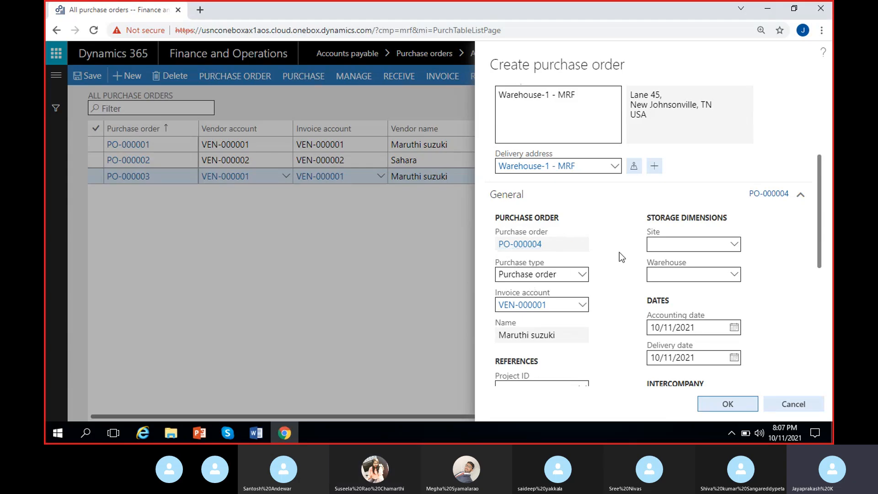
click(666, 277)
text(11)
click(607, 273)
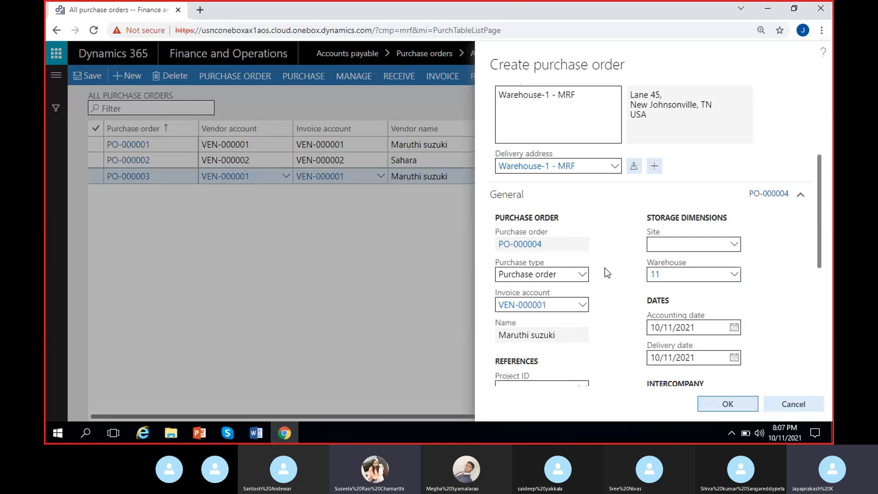
scroll(604, 309, down, 4)
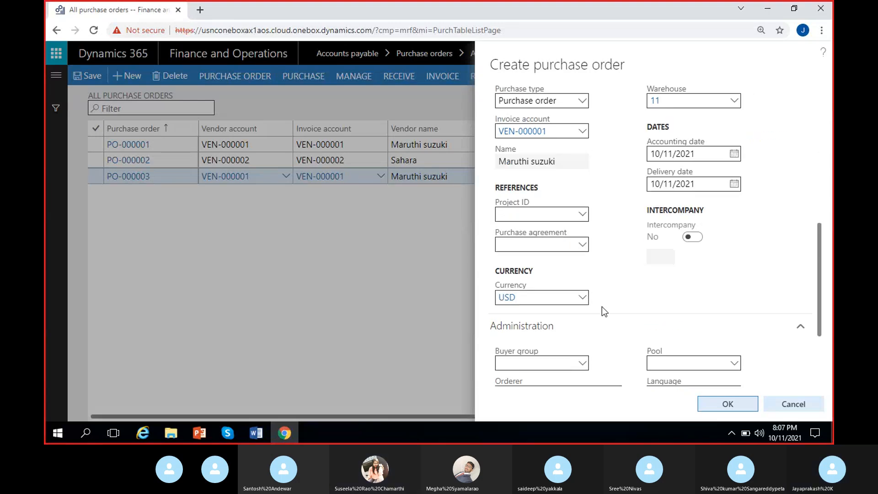
Step: Set the new purchase order's delivery date to 10/12/2021 and create the order
scroll(602, 306, down, 3)
scroll(602, 306, up, 3)
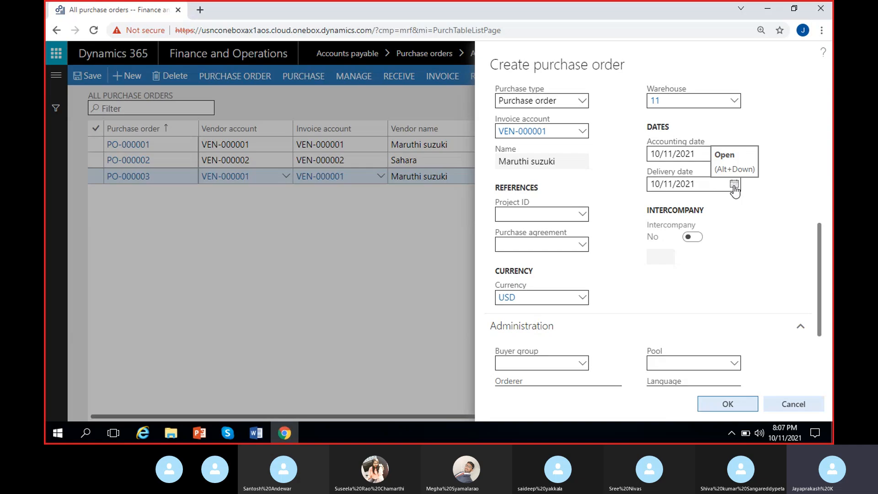
click(734, 188)
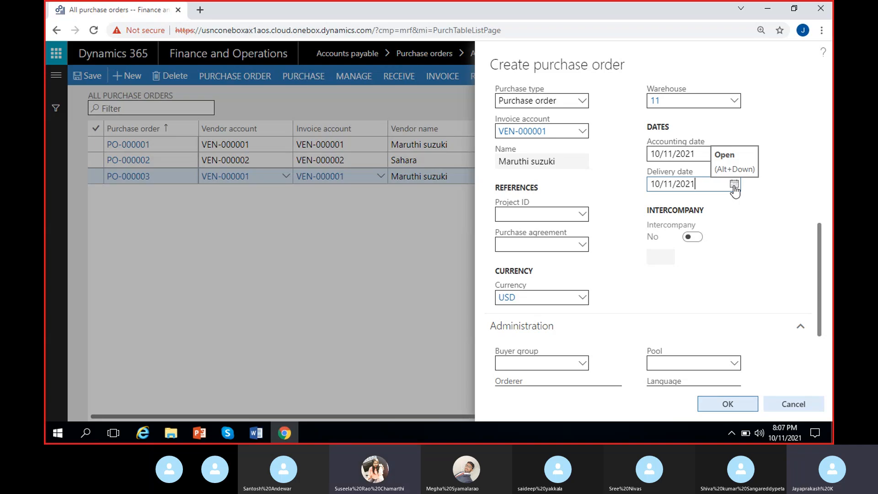
scroll(729, 357, down, 3)
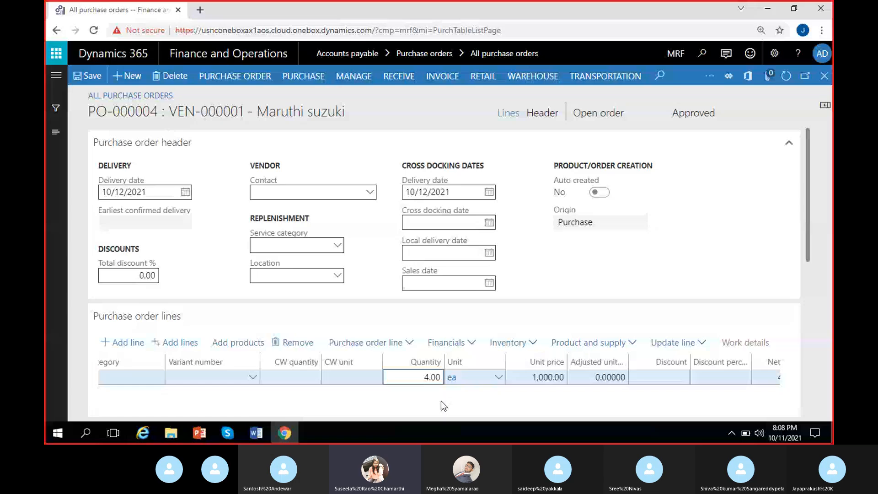
Step: Commit a quantity of 4 on the Cycle line and add a second order line for item MRF-2 (Iphone12Mini)
click(441, 402)
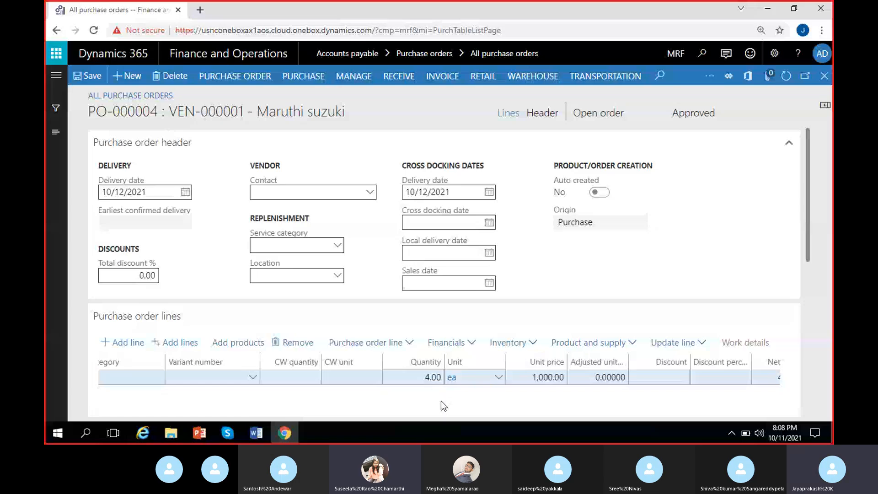
drag(805, 199, 810, 235)
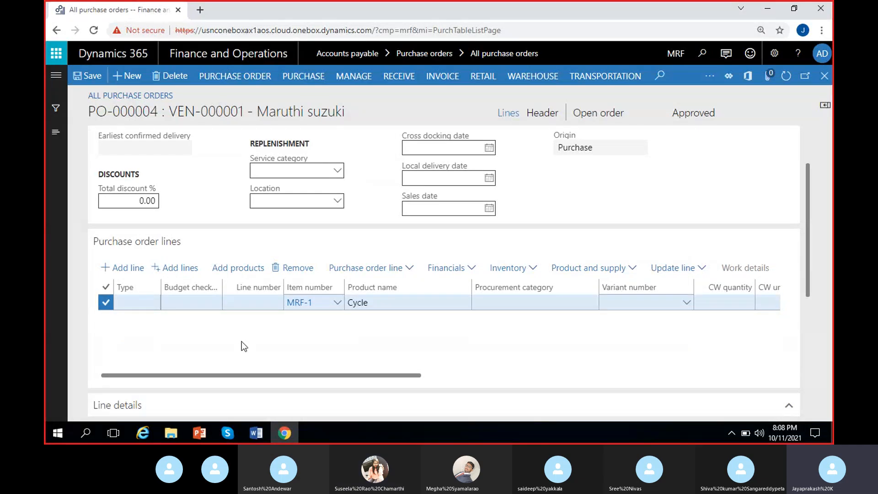
click(128, 273)
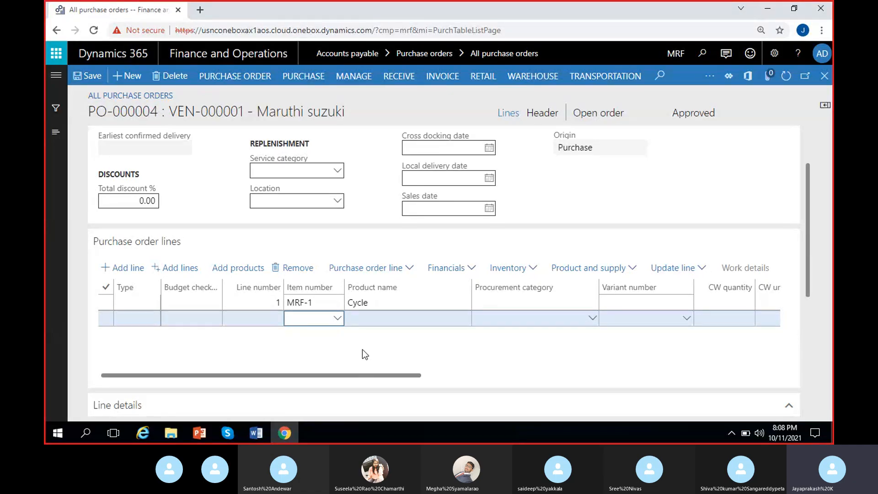
click(337, 323)
click(336, 321)
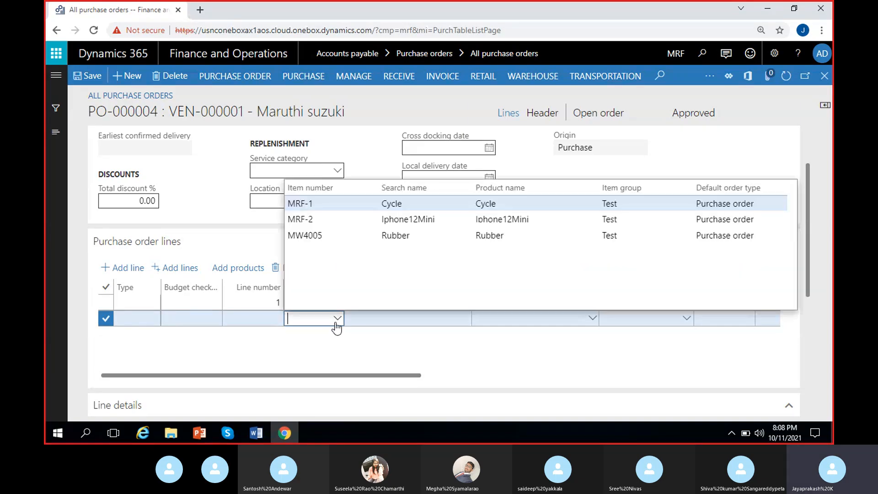
click(404, 223)
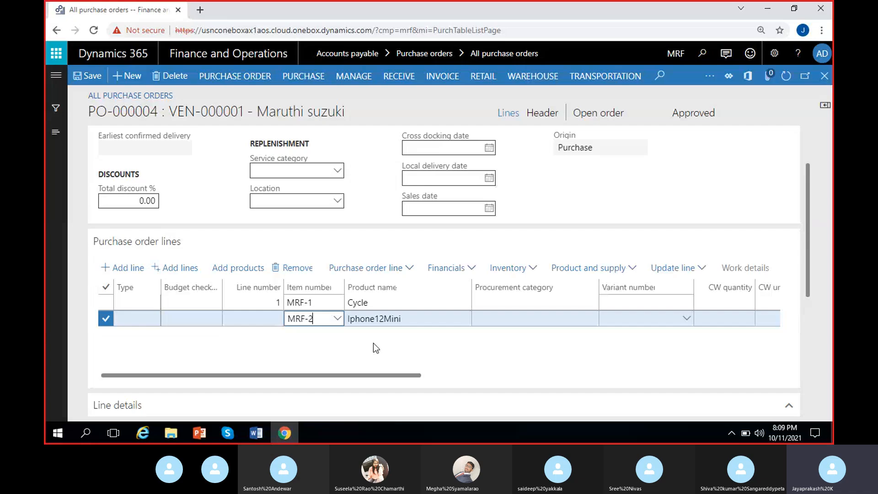
click(379, 348)
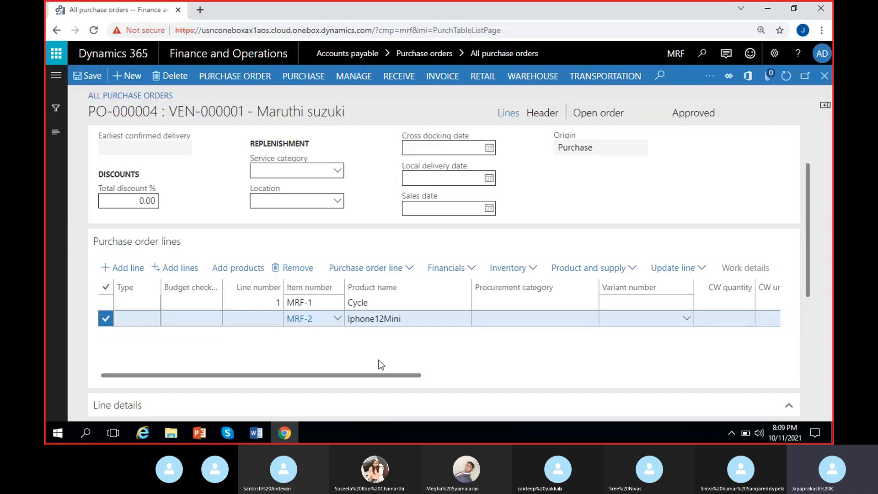
Step: Try item MW4005 (Rubber) on the second order line and change it back to MRF-2 (Iphone12Mini)
click(342, 324)
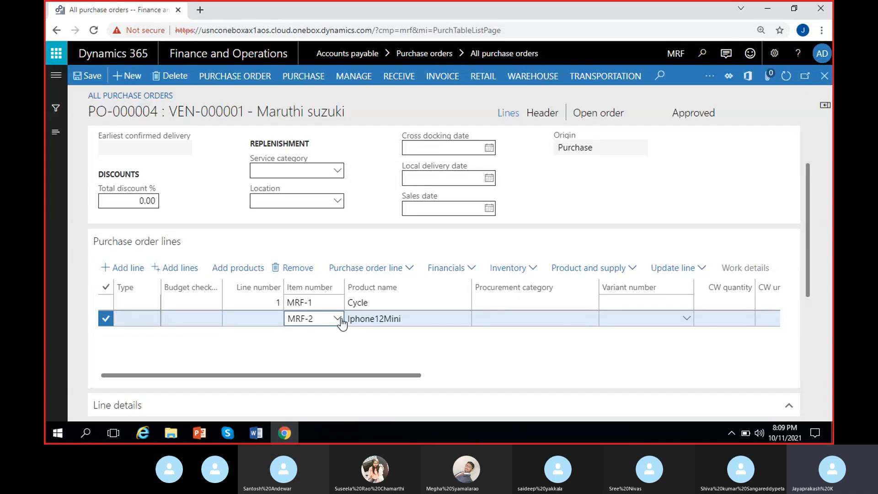
click(339, 319)
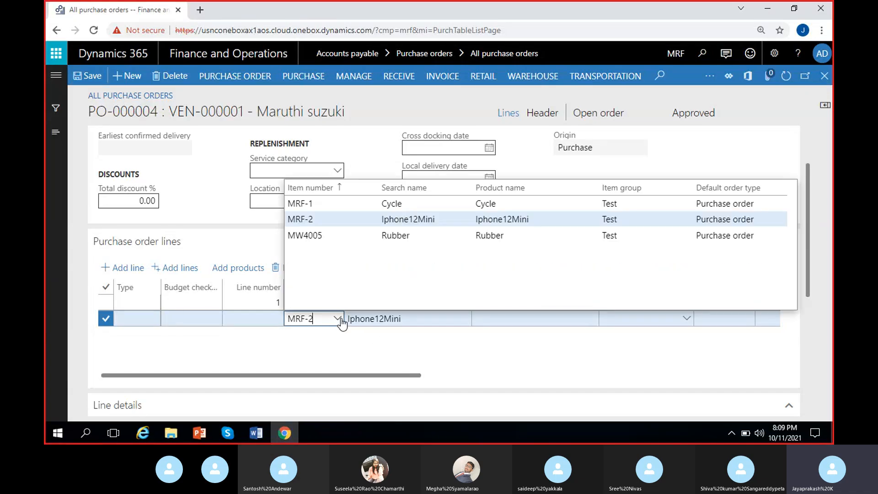
click(387, 237)
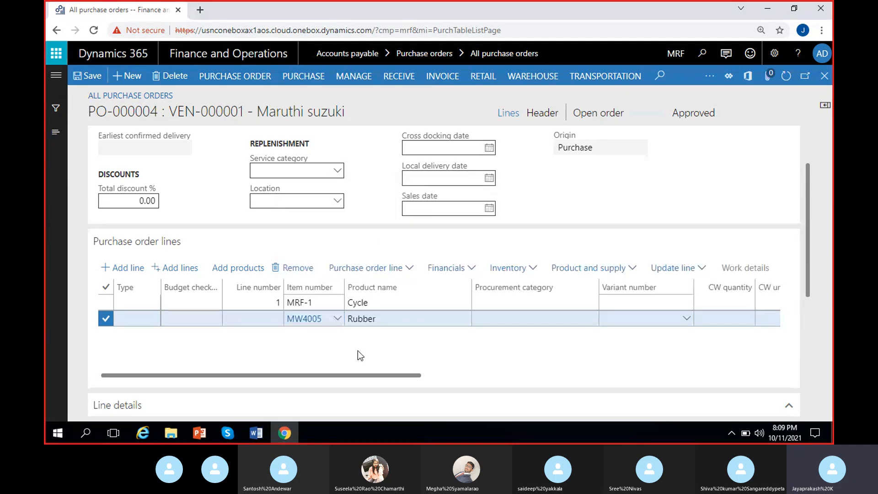
click(338, 319)
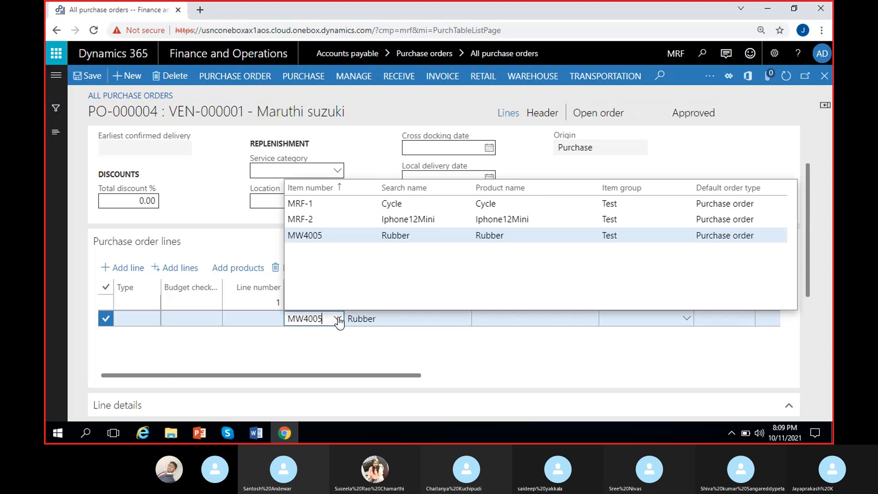
click(402, 221)
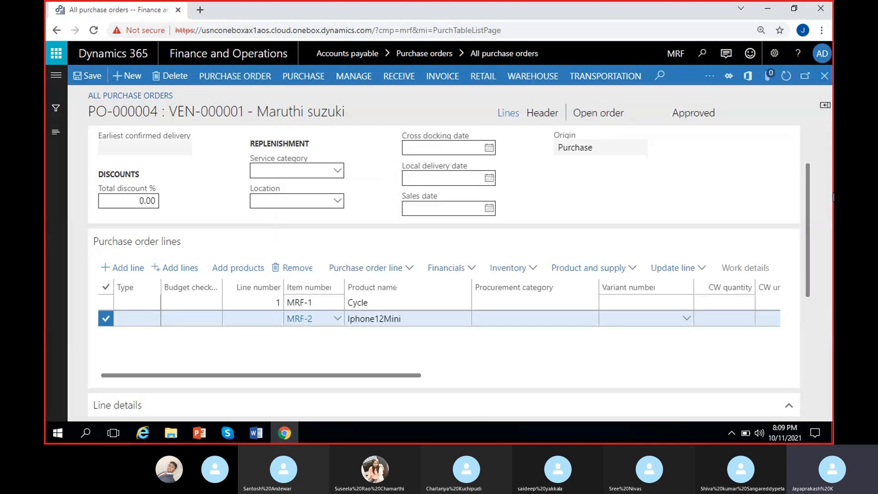
Step: Check the Iphone12Mini line's product dimensions, looking up its available configurations, combinations and on-hand stock
drag(806, 179, 796, 316)
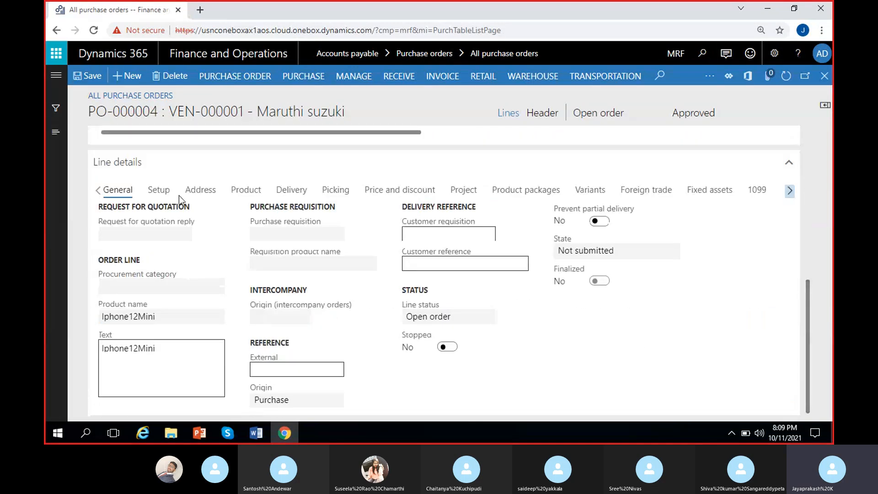
click(242, 200)
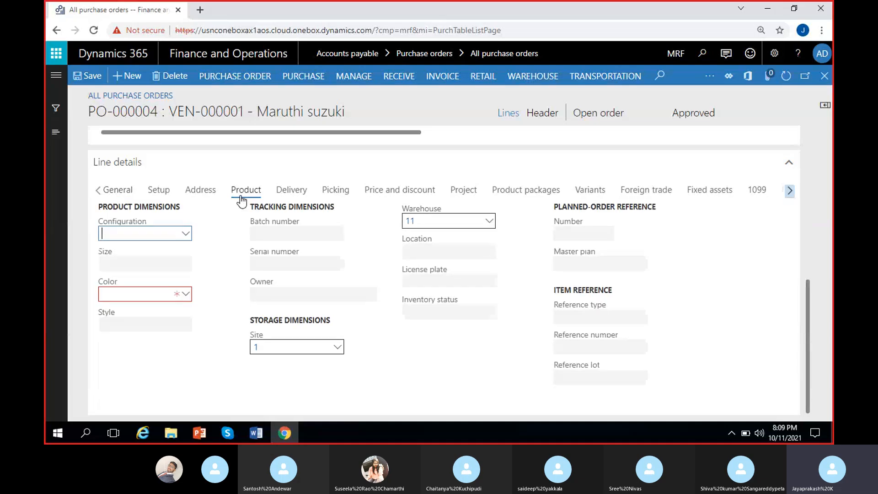
click(185, 234)
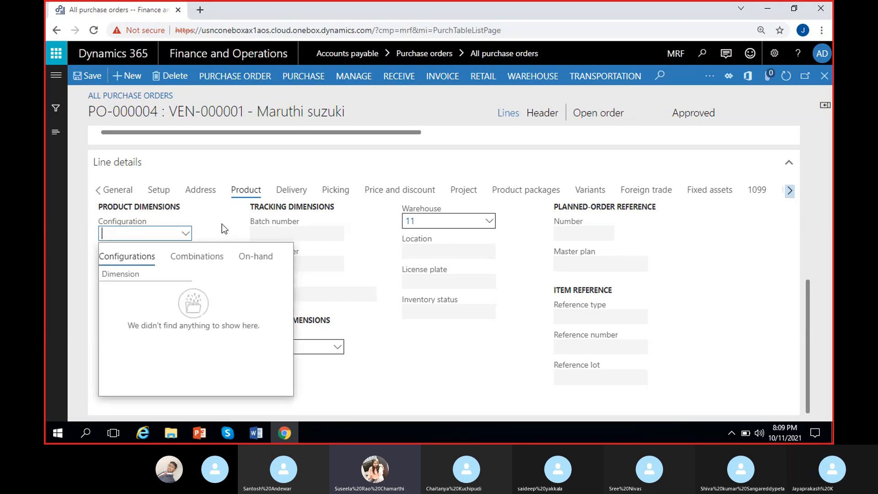
click(197, 257)
click(270, 260)
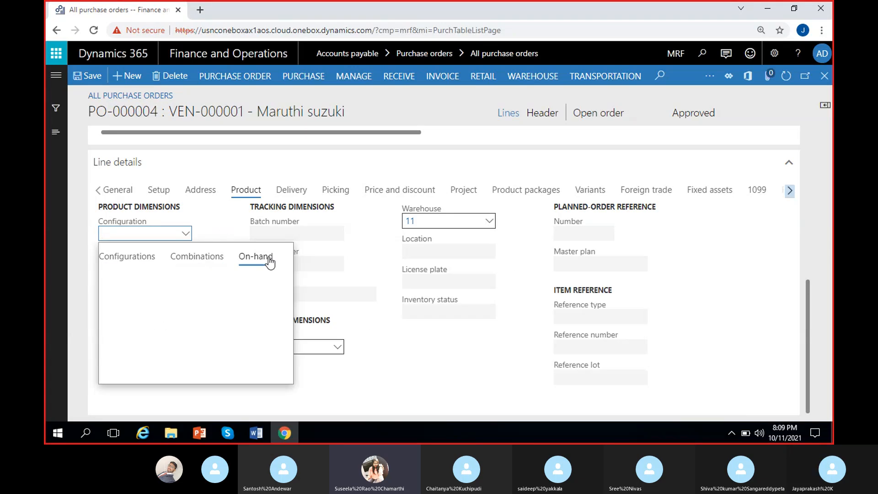
click(217, 239)
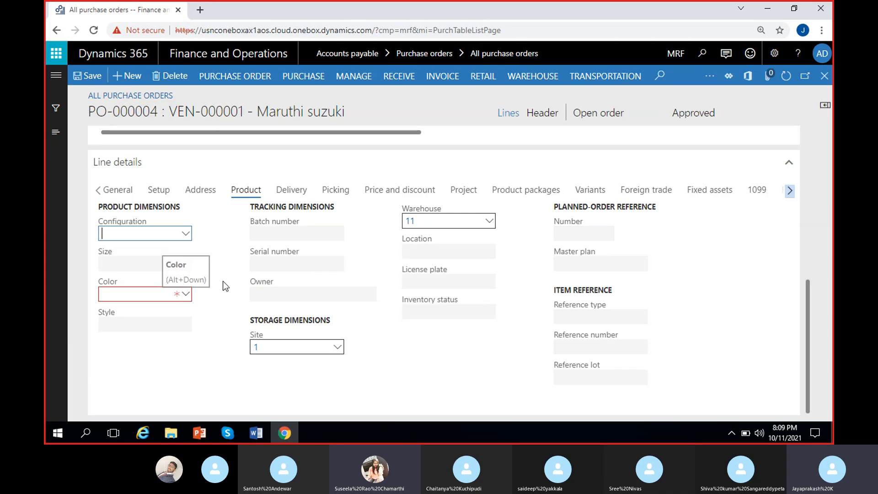
Step: Open the released product details of item MRF-2 from its order line and put the record in edit mode
scroll(217, 285, up, 4)
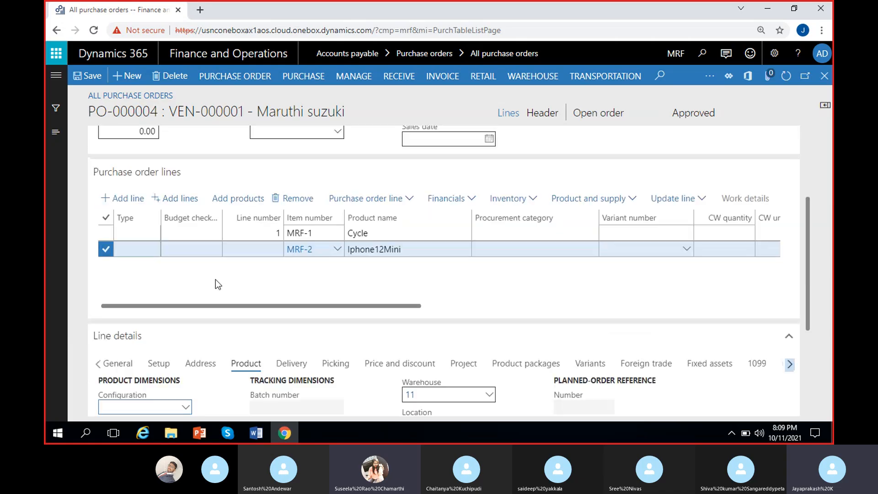
right_click(336, 252)
click(360, 337)
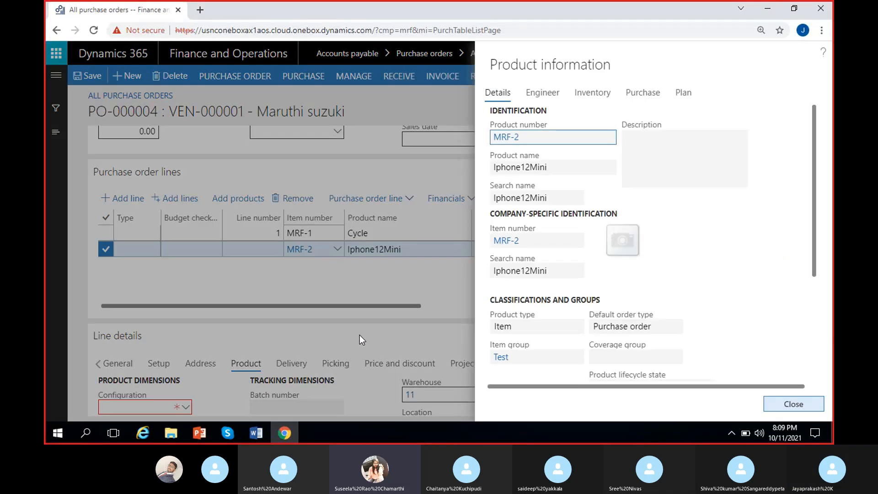
click(506, 241)
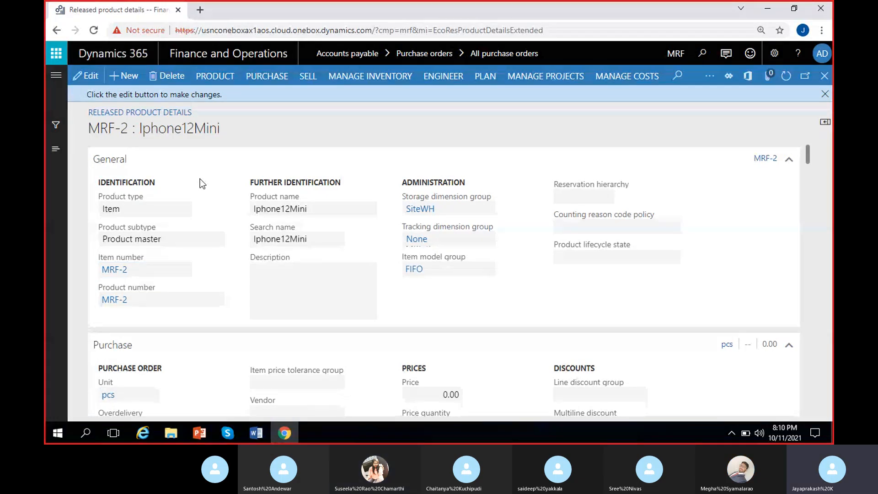
key(F2)
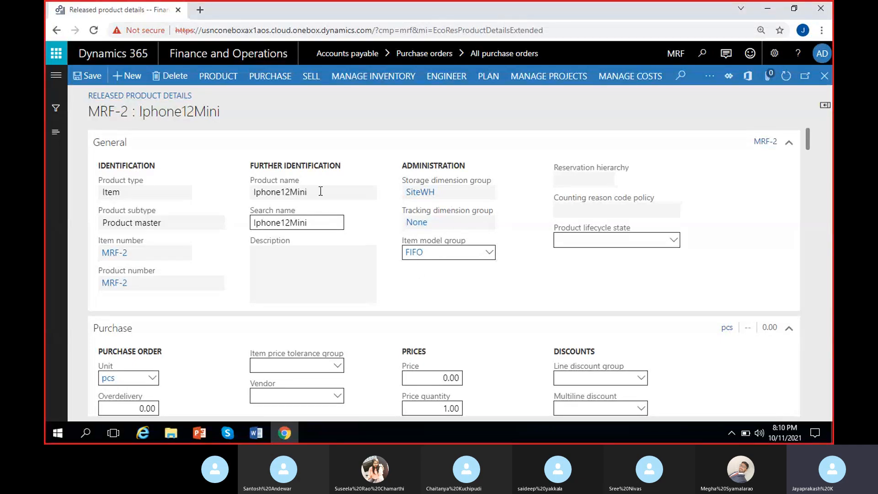
Step: Look through the product, purchase, general and setup commands available for the released product MRF-2
click(218, 76)
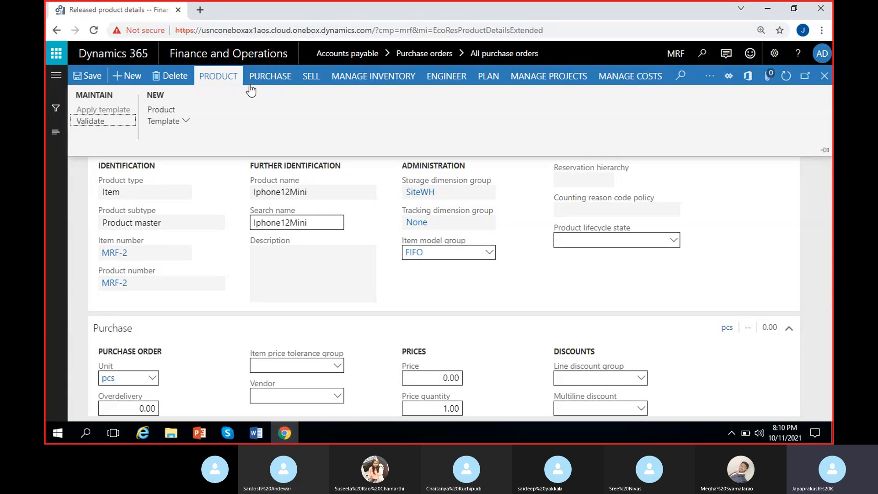
click(280, 81)
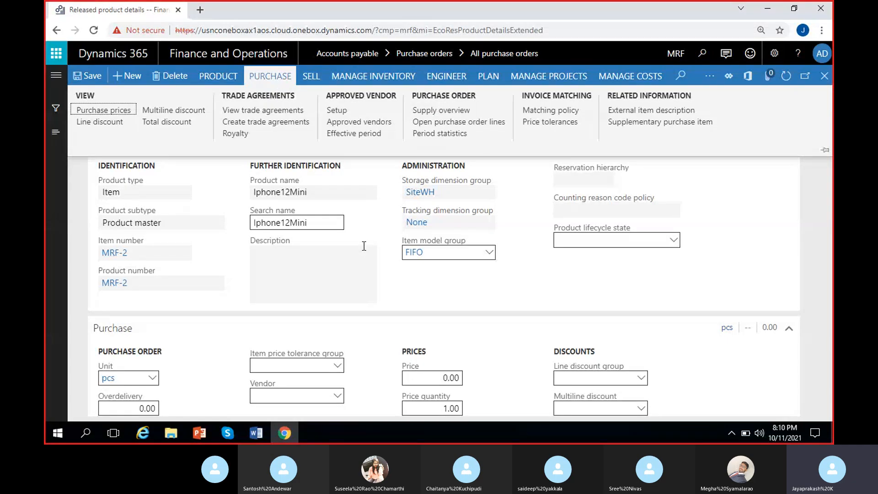
click(353, 213)
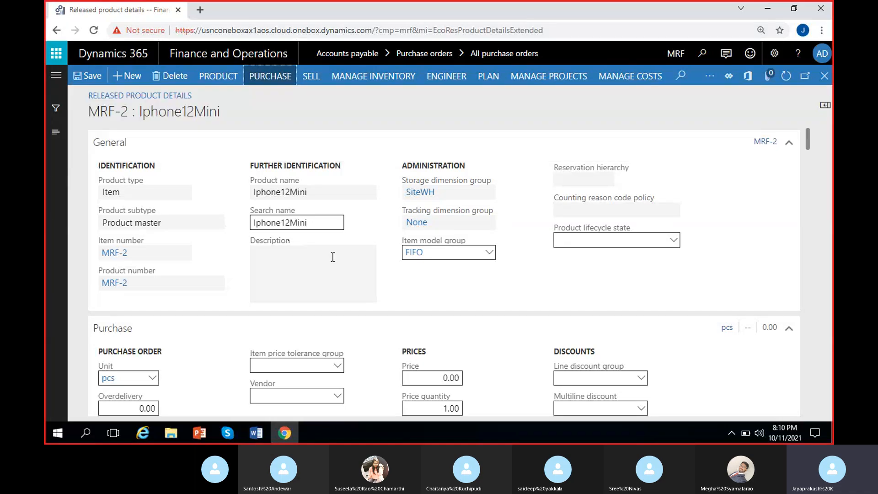
scroll(333, 257, down, 3)
scroll(332, 257, up, 3)
click(323, 256)
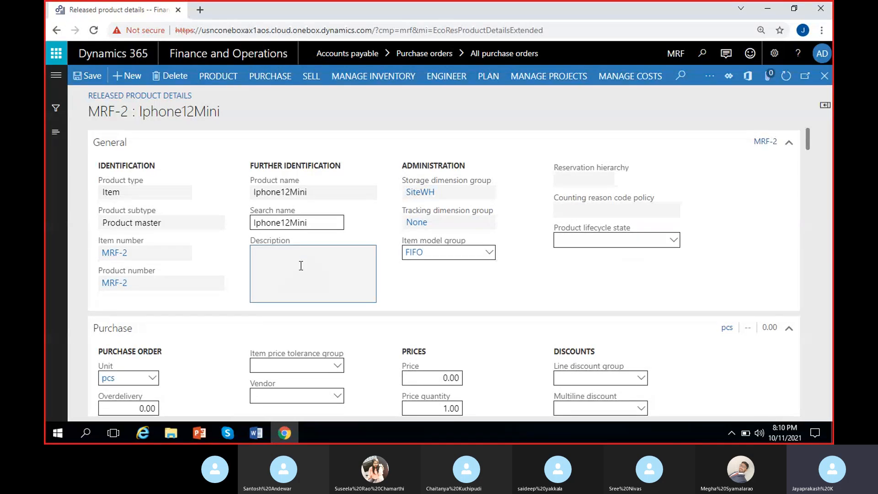
click(710, 76)
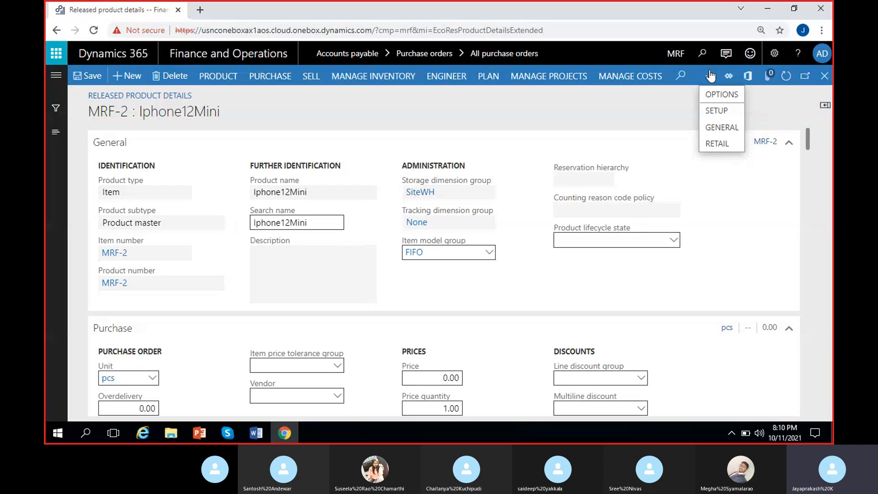
click(720, 124)
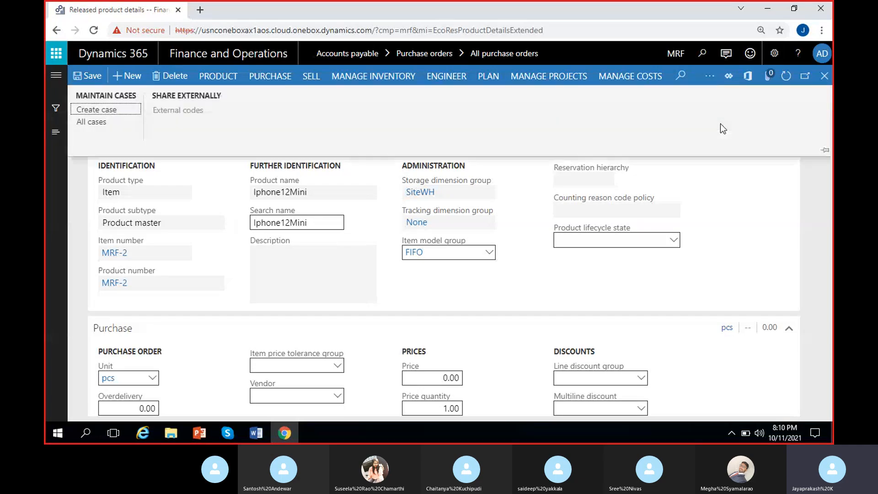
click(710, 75)
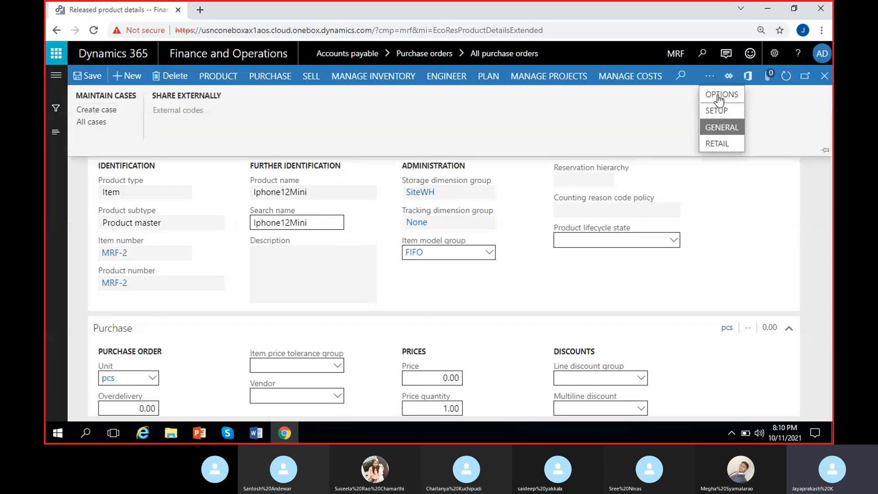
click(716, 111)
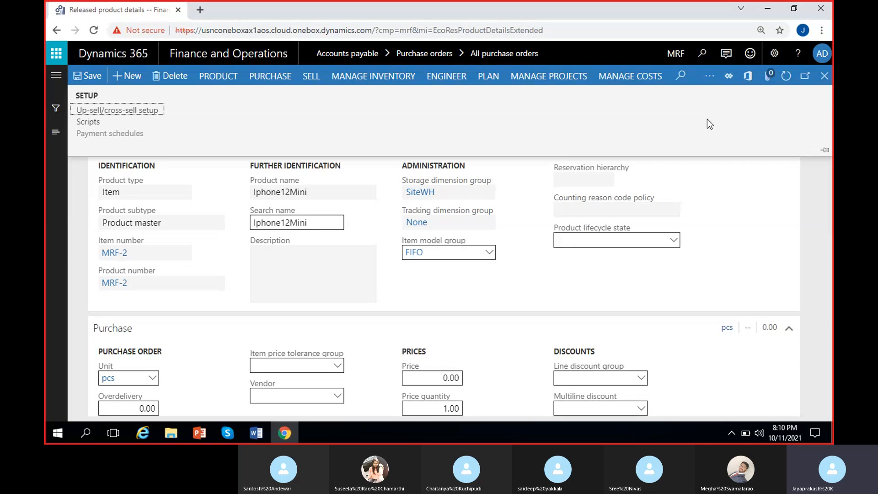
click(345, 272)
Step: Review the configurations and colors in the product dimensions of MRF-2 and return to its released product details
click(219, 77)
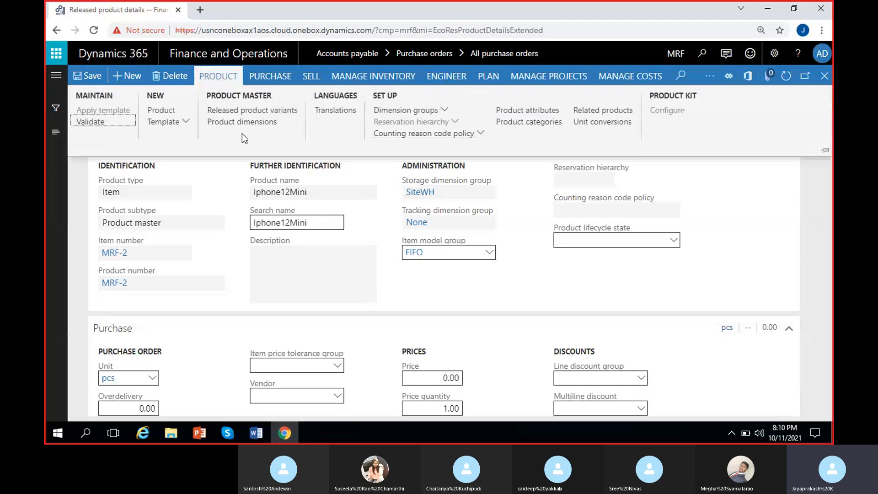
click(242, 122)
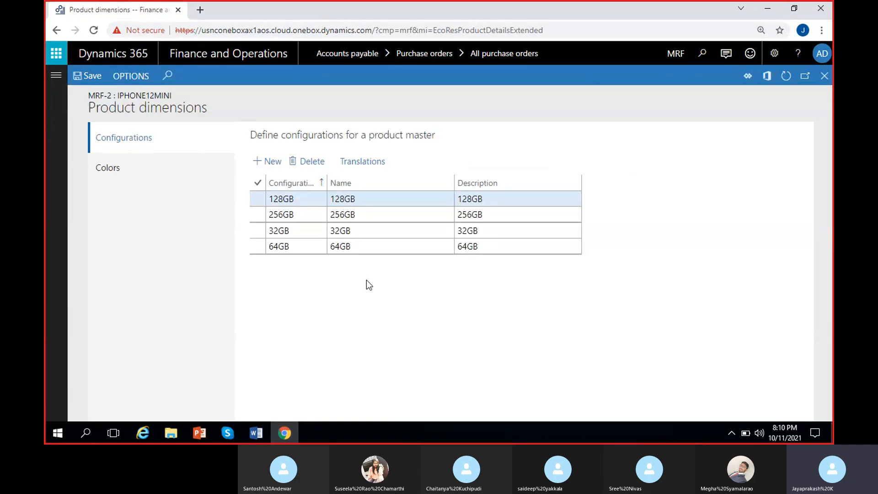
click(126, 168)
click(396, 281)
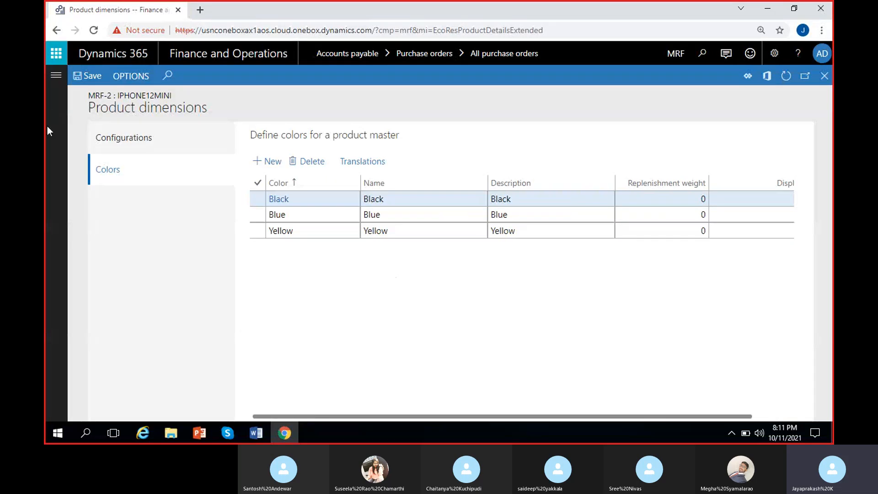
click(823, 79)
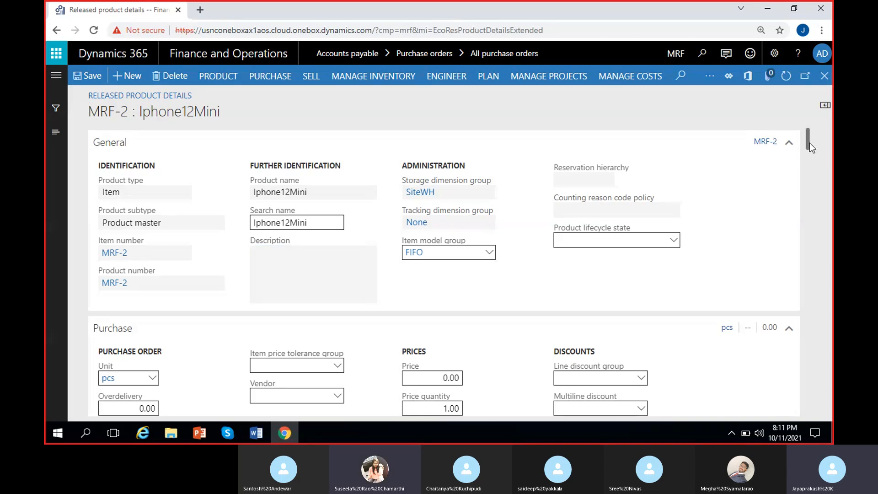
Step: Expand all sections of the MRF-2 product details and find the Product variants section by searching for "varian"
right_click(791, 139)
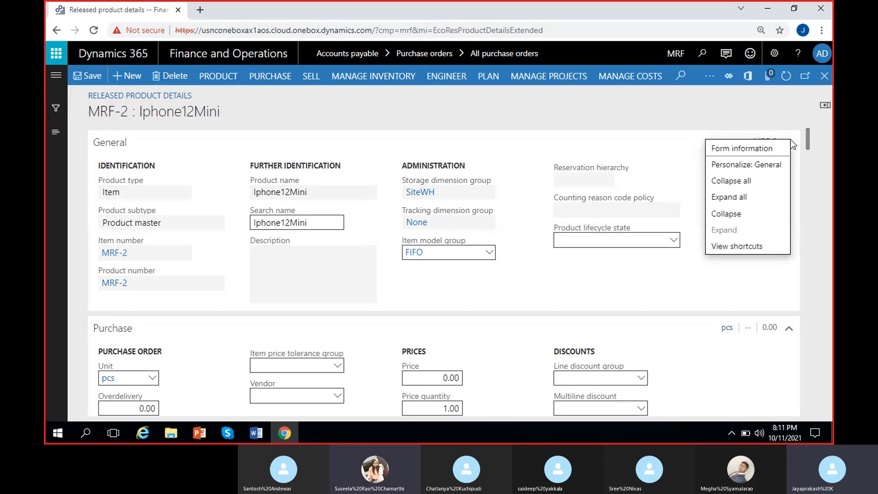
click(745, 200)
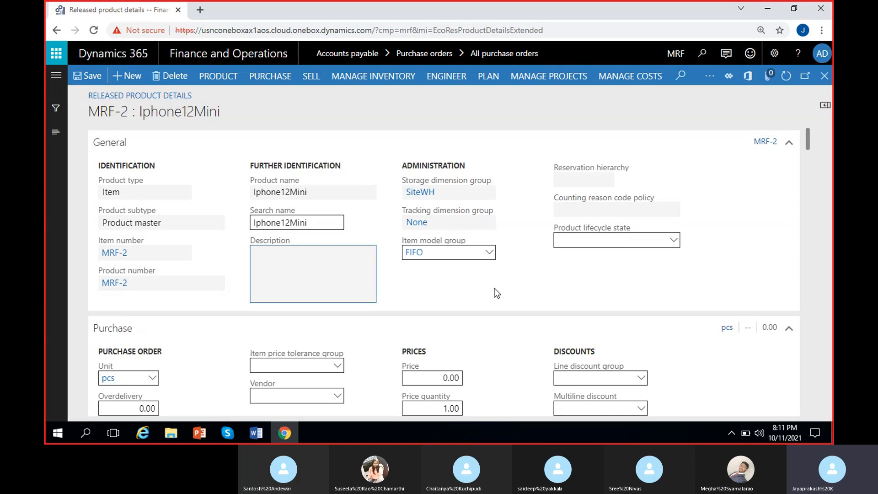
key(ctrl+f)
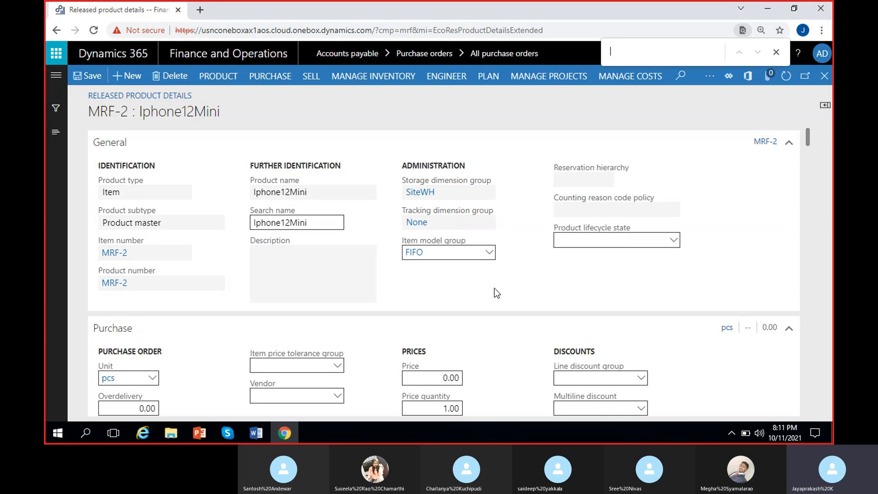
text(varia)
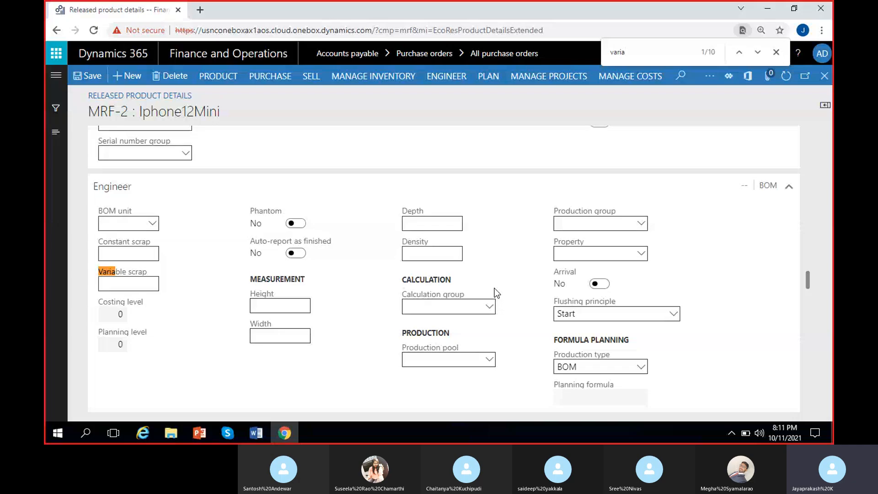
text(n)
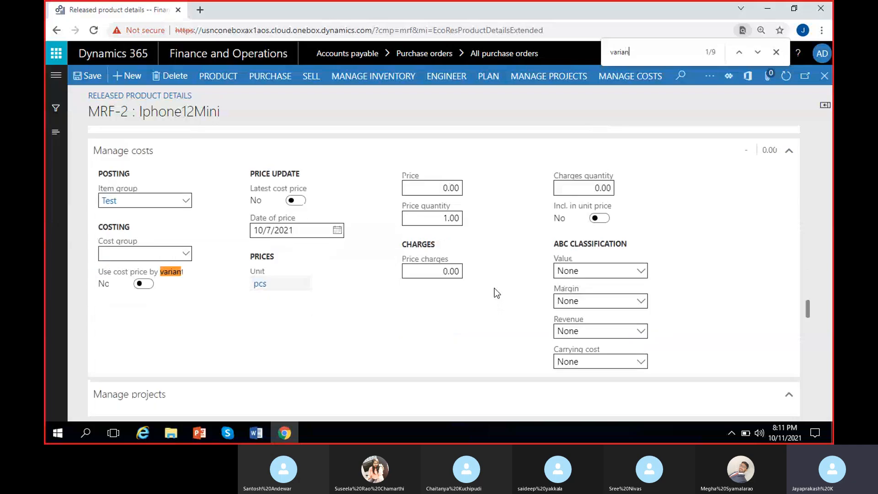
click(739, 51)
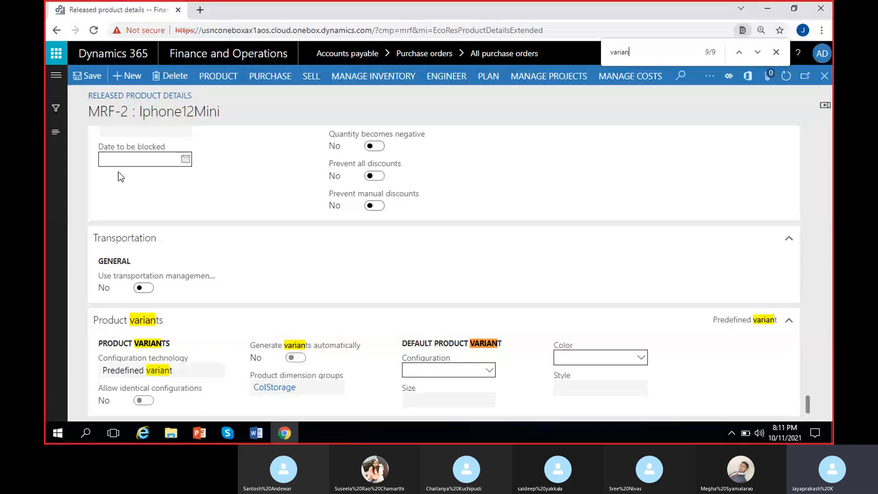
Step: Check the configuration technology and the configuration choices offered for the default product variant of MRF-2
click(190, 376)
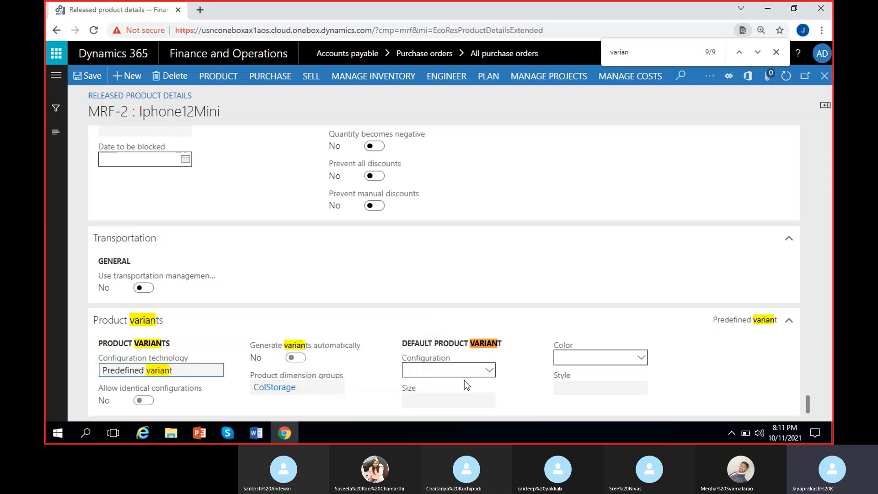
click(490, 375)
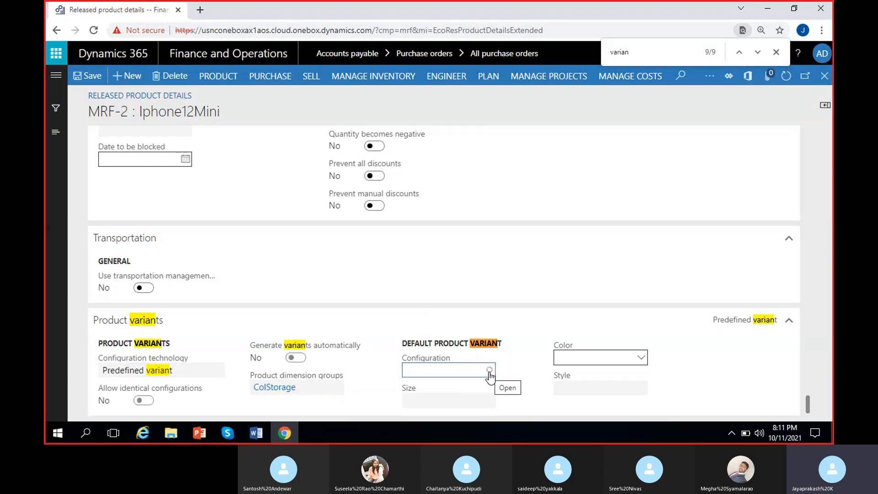
click(489, 374)
click(374, 371)
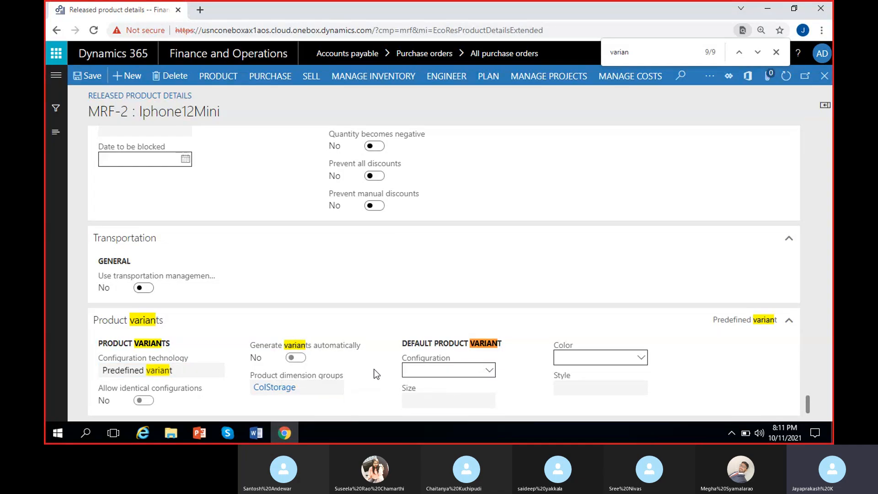
Step: Open the ColStorage product dimension group for editing, enable Use number nomenclature and try to save it
click(284, 389)
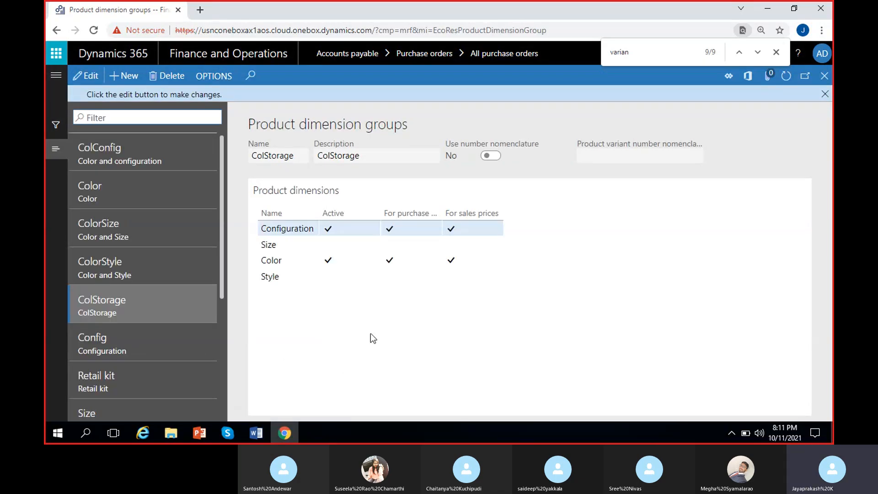
click(825, 94)
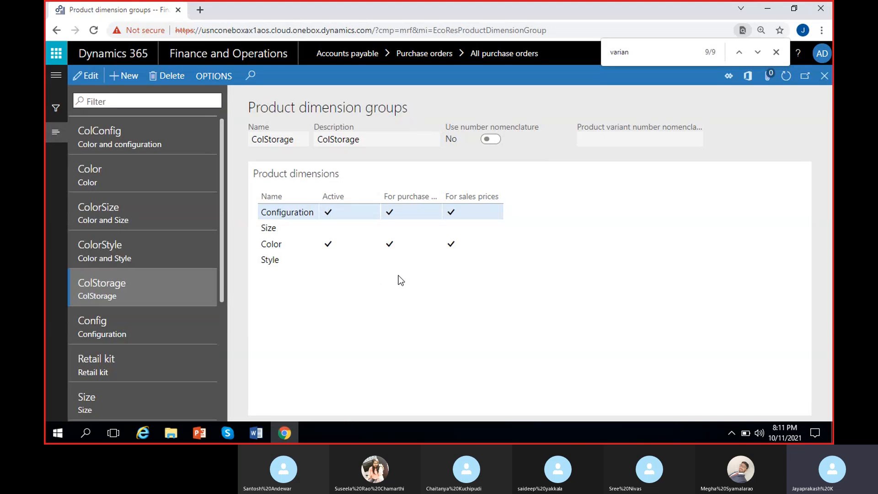
click(88, 77)
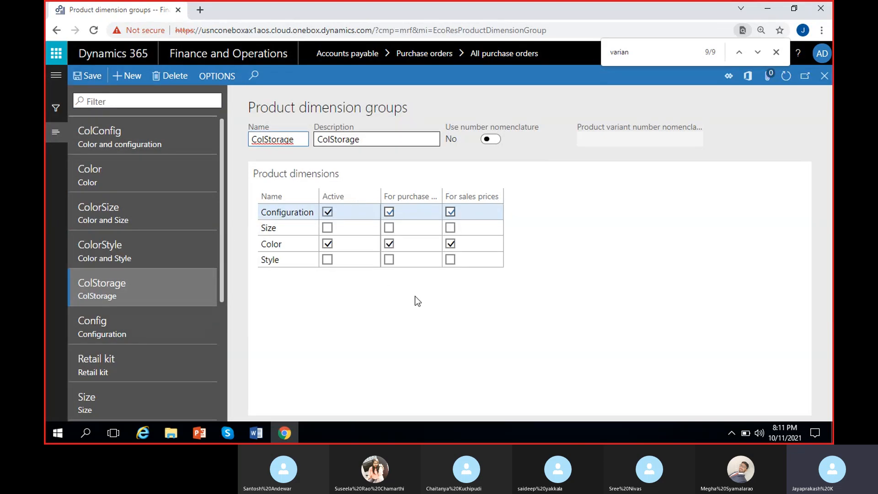
click(493, 140)
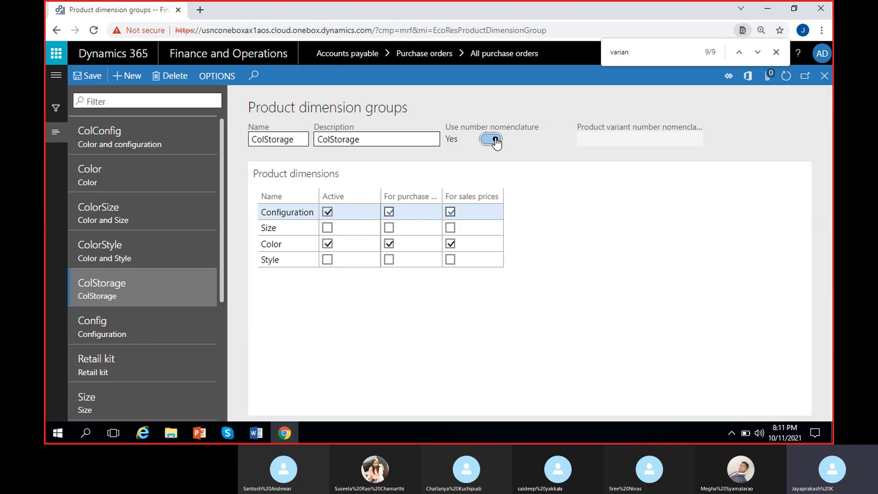
click(89, 76)
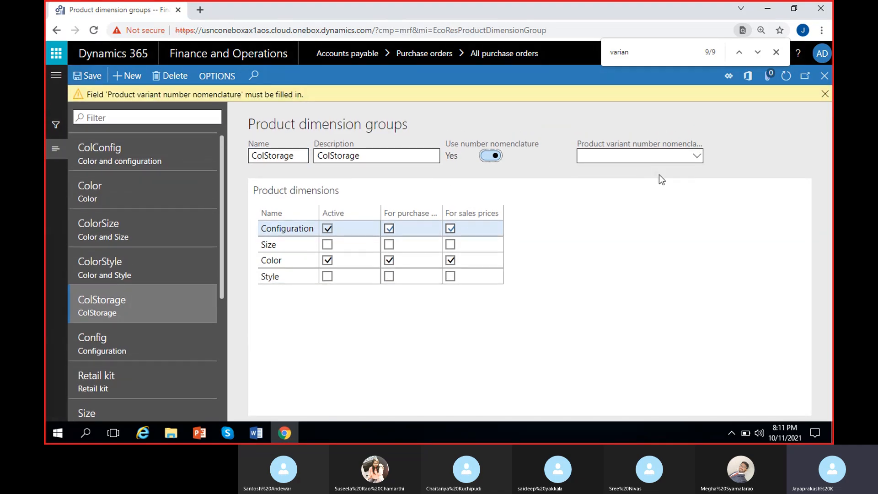
Step: Set ColStorage's product variant number nomenclature to Configured products, save the group and return to the released product details
click(824, 95)
click(700, 140)
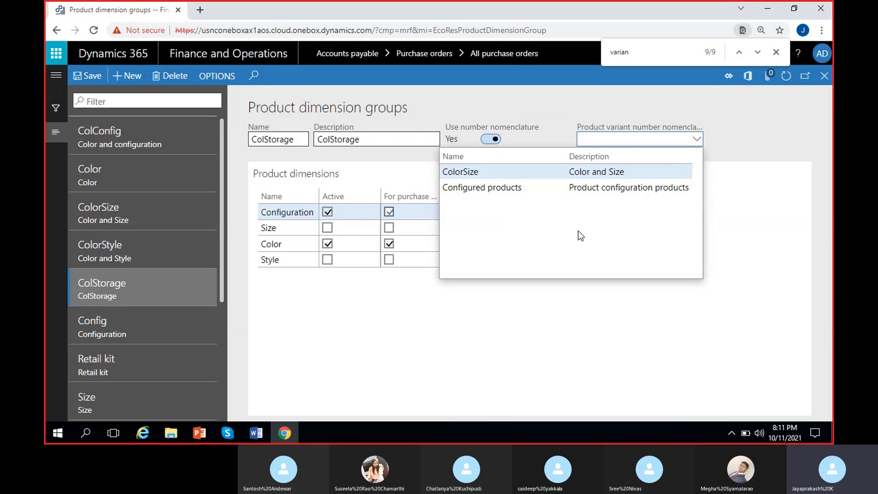
click(515, 187)
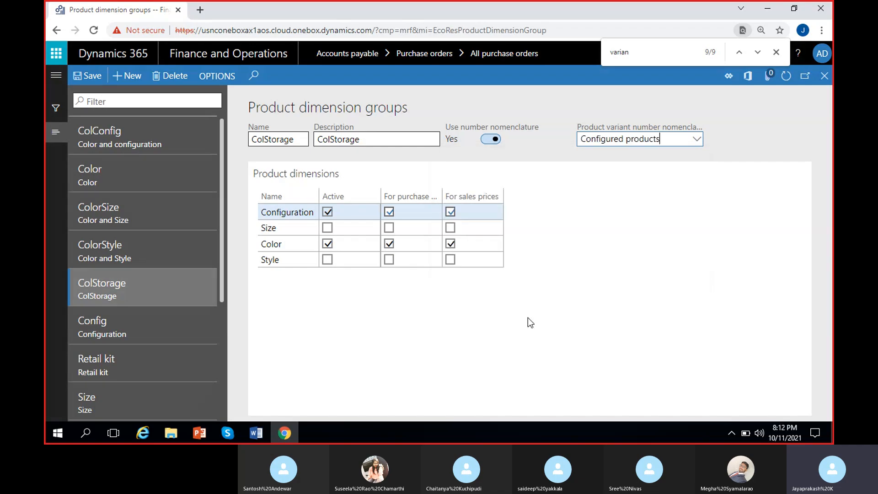
click(102, 76)
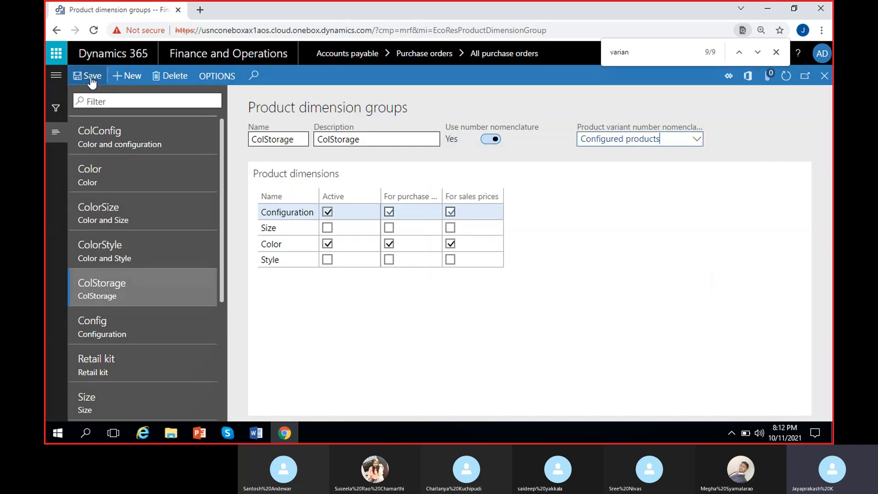
click(823, 77)
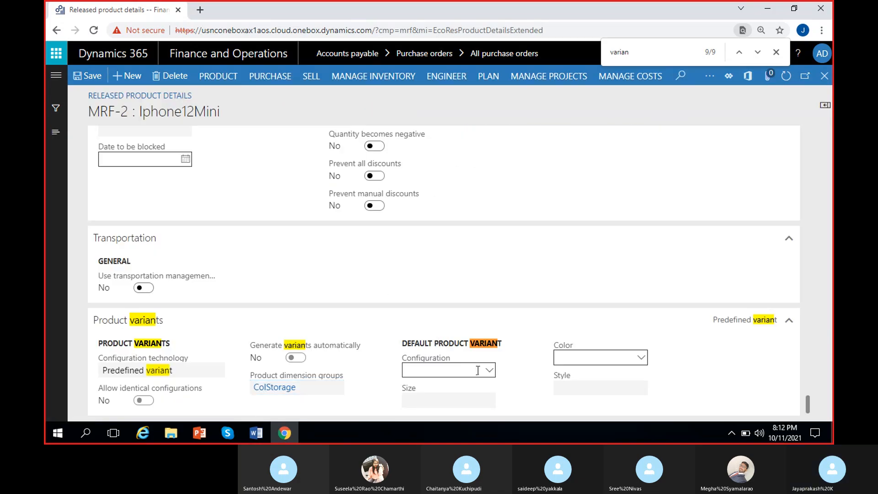
Step: Recheck the default variant's configuration choices and review the configurations and colors defined in its details for MRF-2
click(489, 370)
click(525, 372)
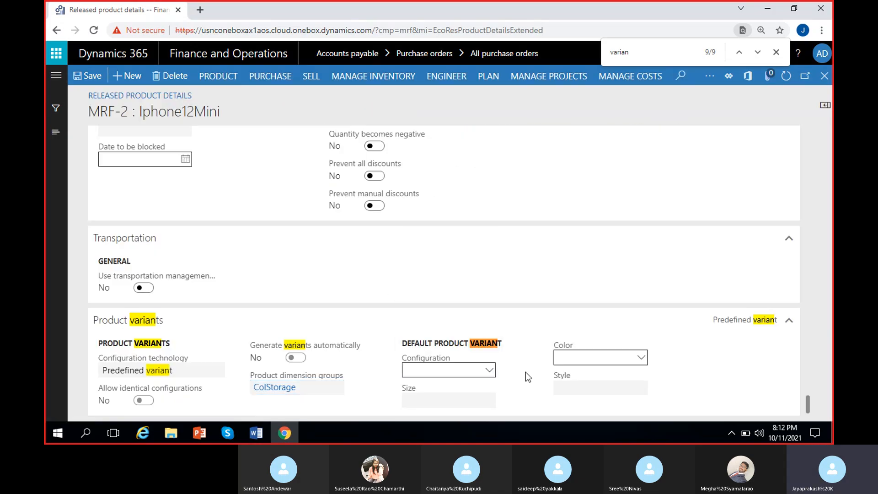
right_click(488, 376)
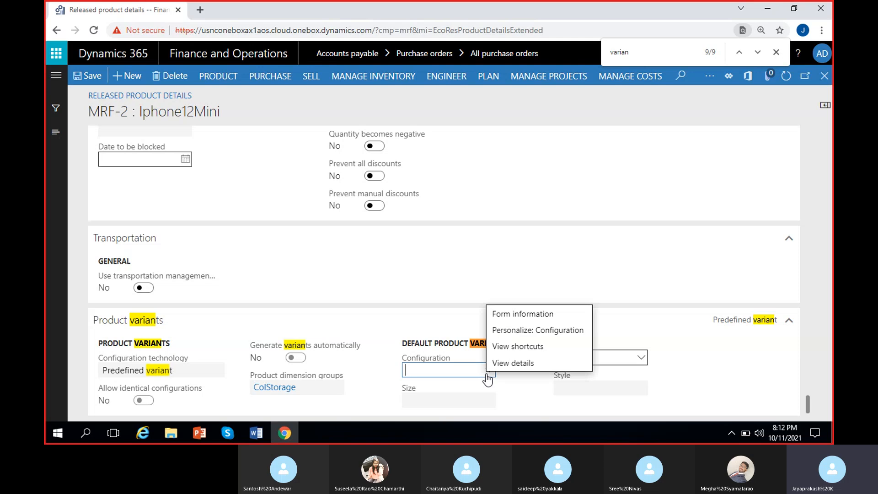
click(511, 365)
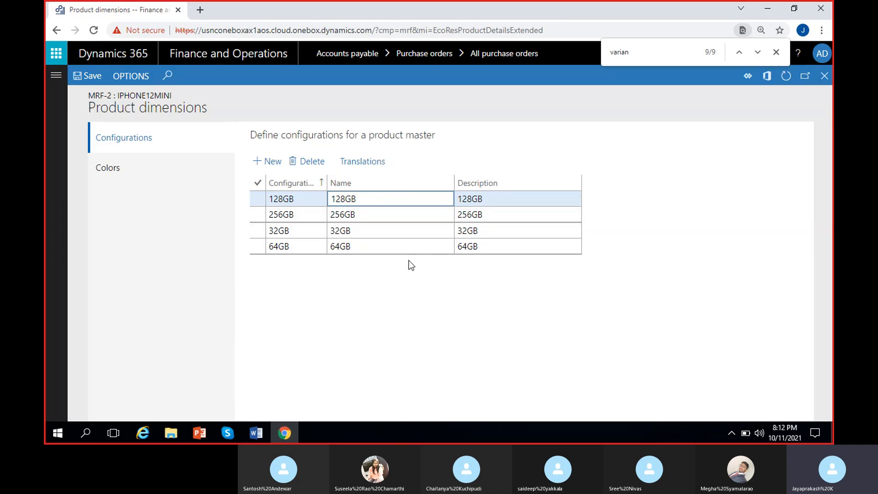
click(511, 196)
click(434, 286)
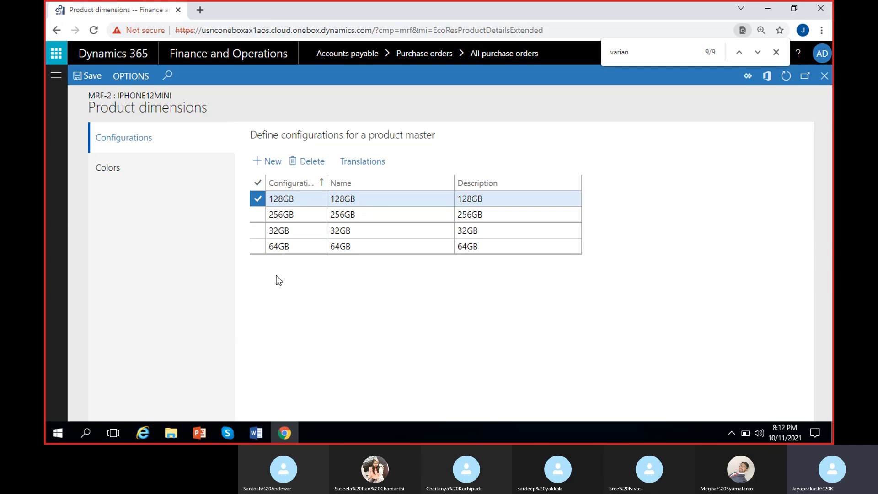
click(155, 167)
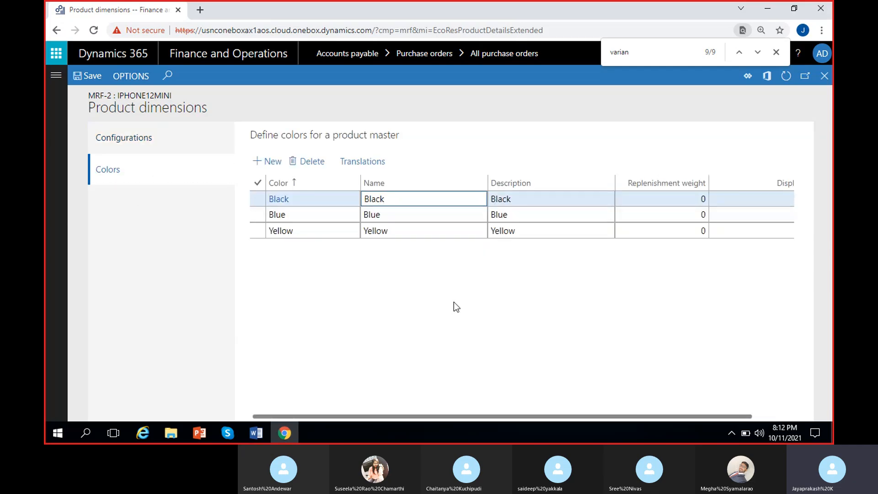
click(825, 75)
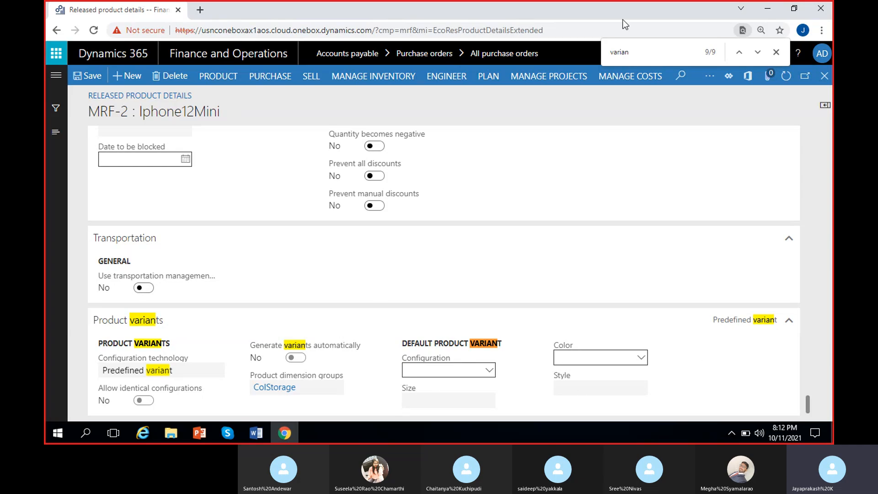
Step: Go through the remaining "varian" matches in the released product details back to the Product variants section
click(760, 53)
click(757, 53)
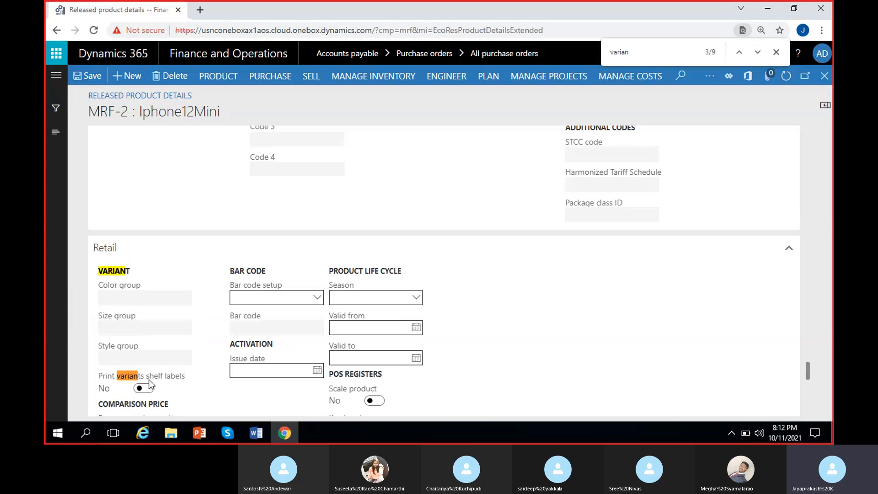
click(759, 53)
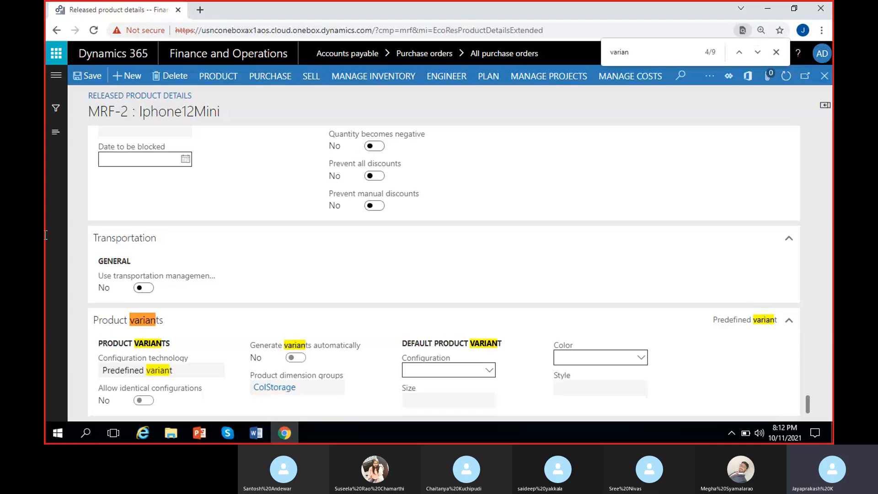
Step: Create a new released product variant for MRF-2 with Iphone12MINI as its product name and search name
click(231, 76)
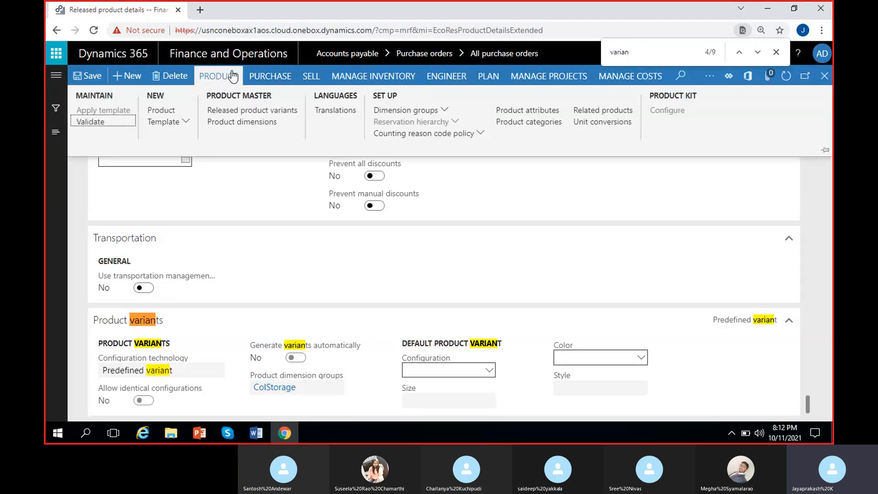
click(254, 110)
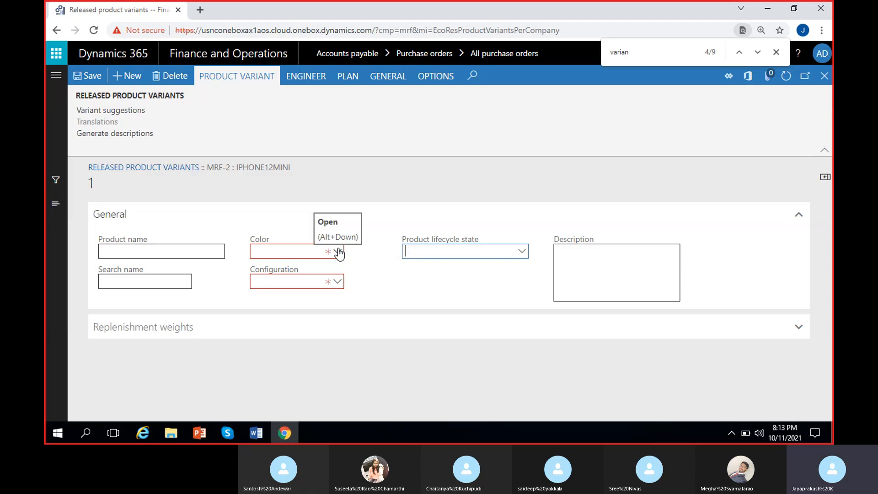
click(337, 282)
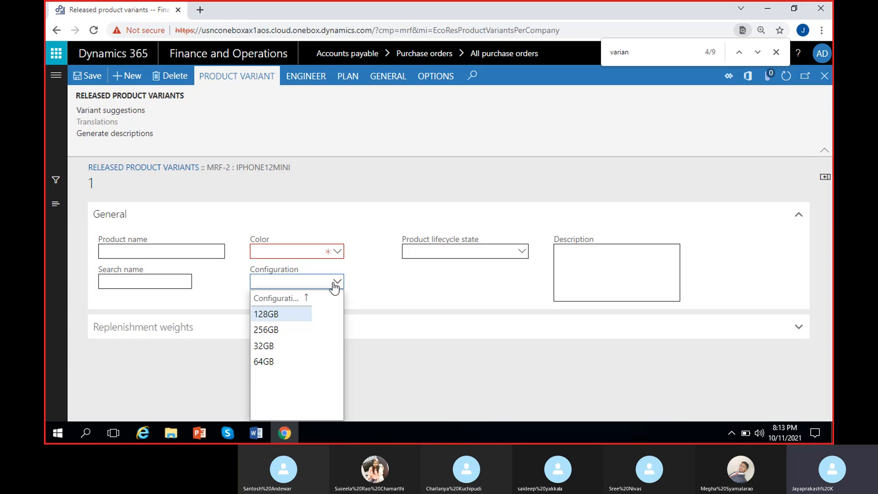
click(174, 251)
text(Iphone12MINI)
click(174, 279)
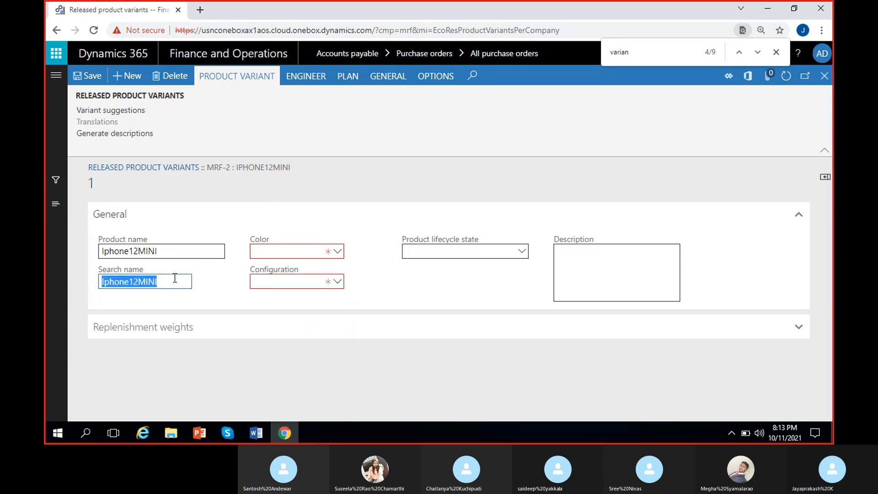
click(174, 279)
click(421, 273)
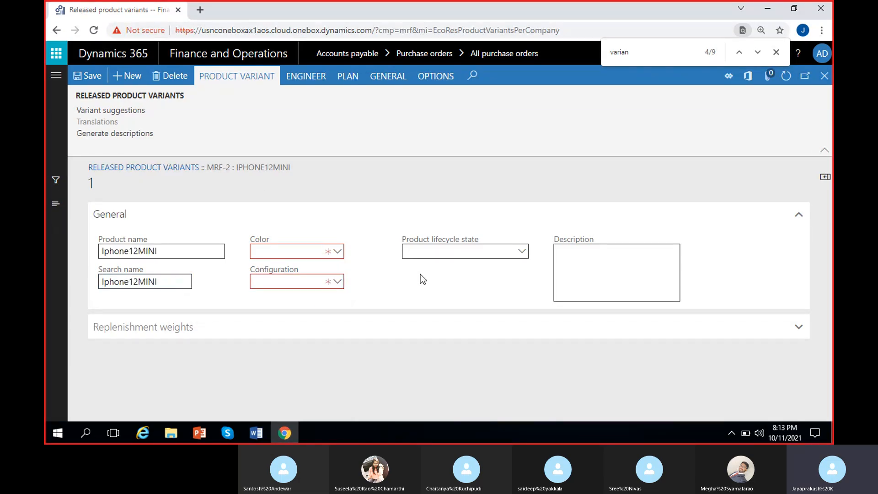
Step: Set the new variant's color to Black and configuration to 128GB, save it and dismiss the page search
click(339, 252)
click(320, 284)
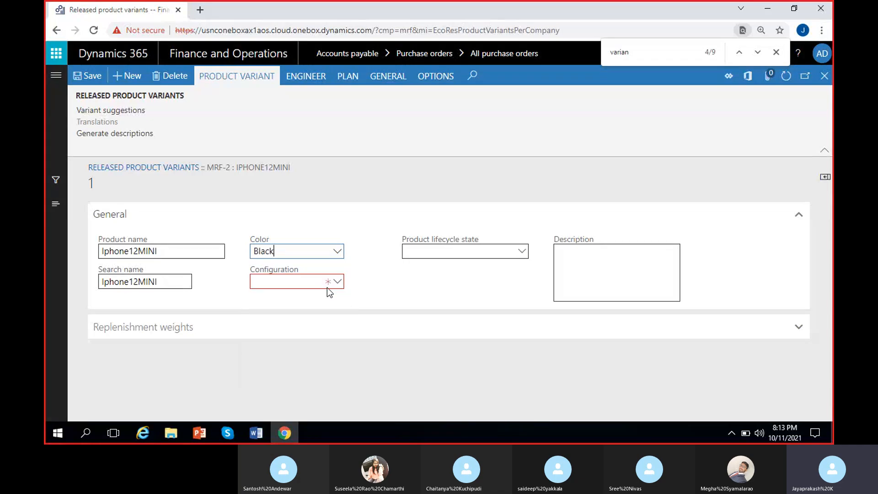
click(331, 283)
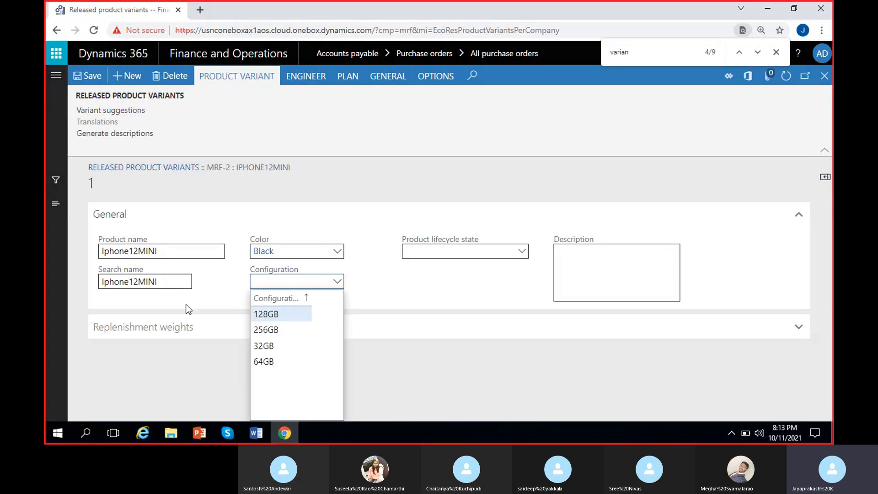
click(266, 315)
click(202, 331)
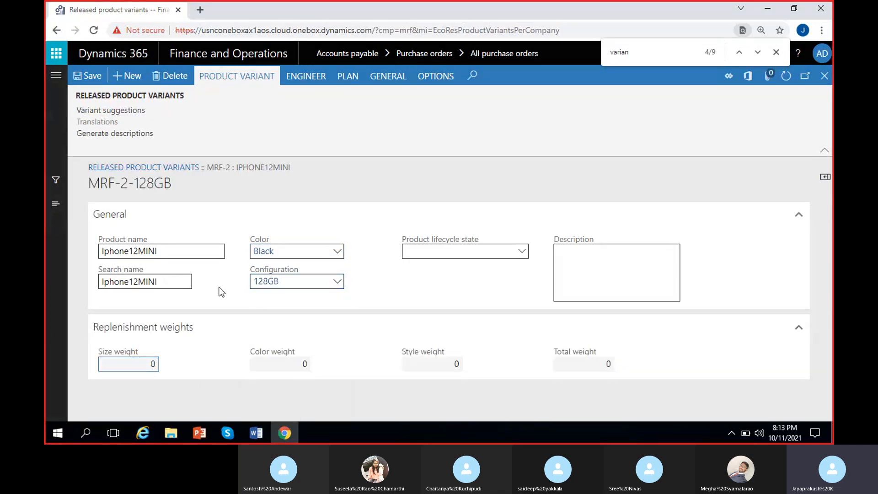
click(526, 250)
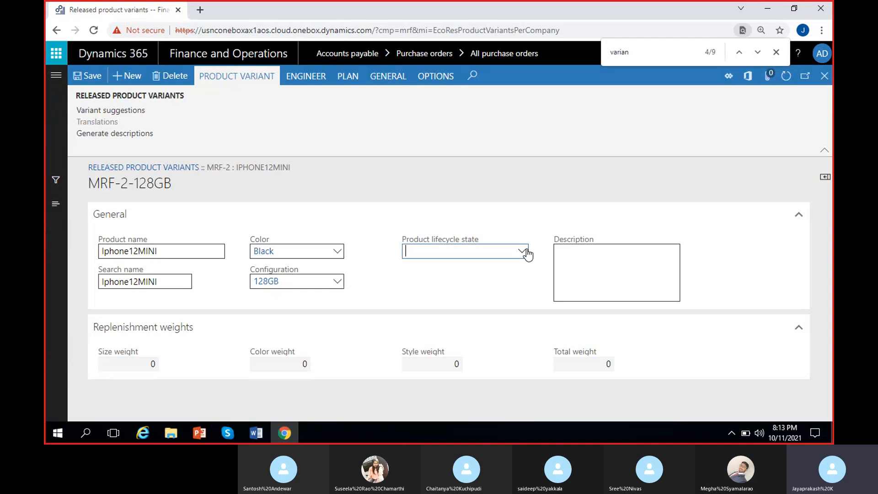
click(79, 77)
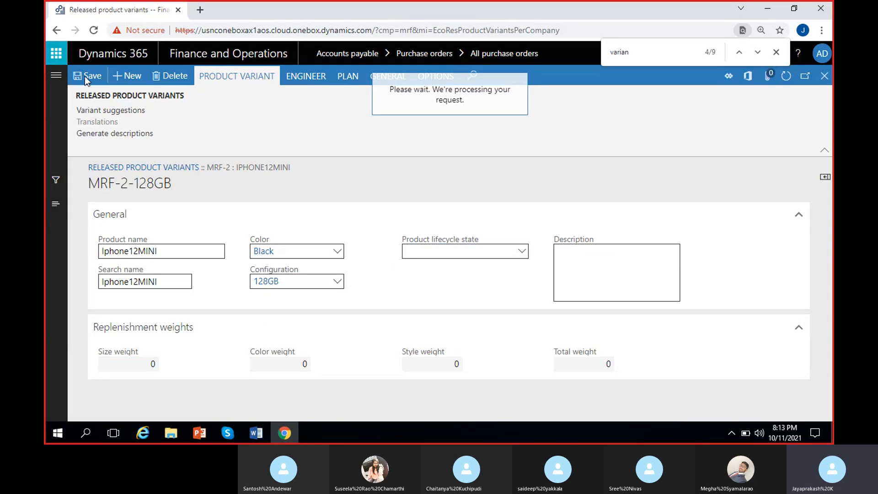
click(776, 52)
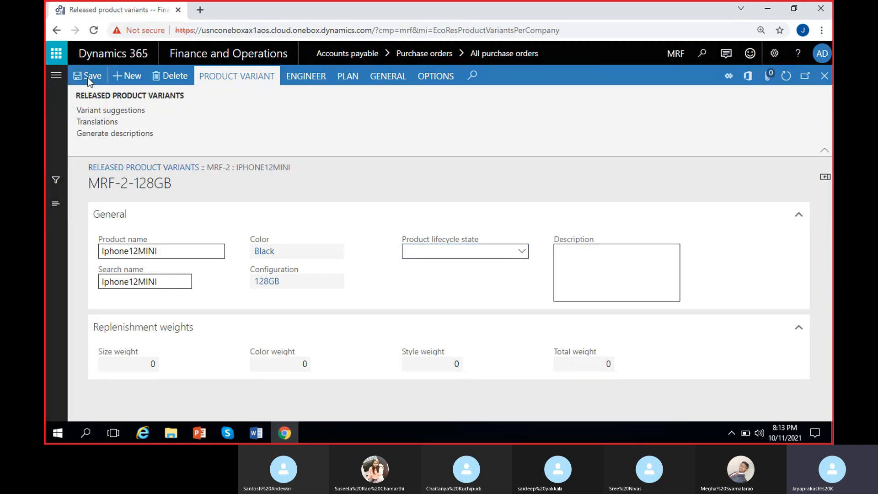
Step: Try to close the saved variant record, and reload the released product variants page
click(826, 76)
click(820, 83)
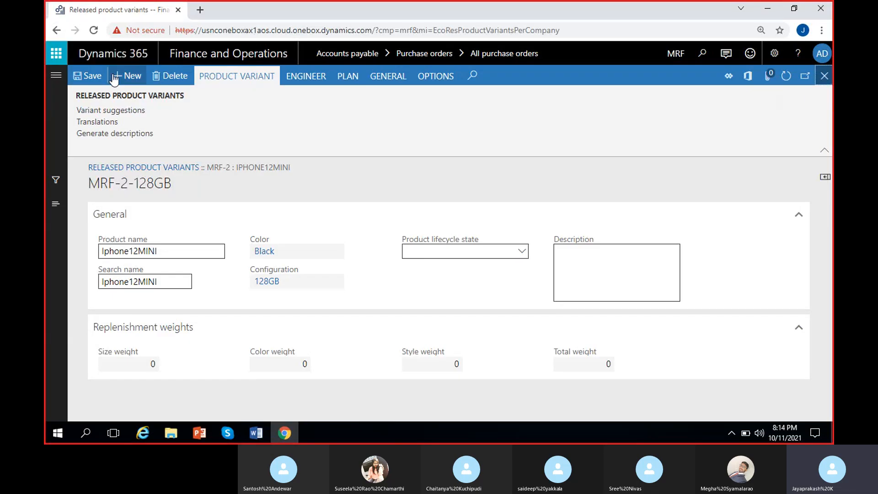
click(95, 30)
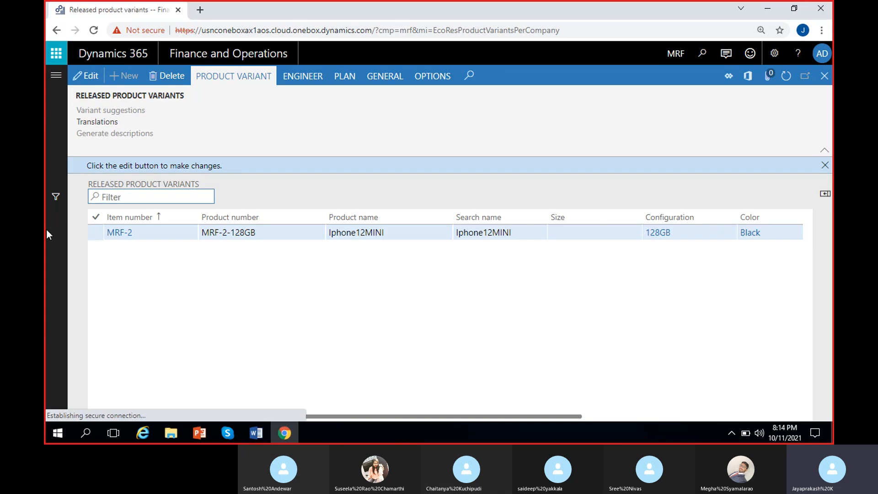
Step: Open the MRF-2-128GB variant for editing and go through its item number to the released product details of MRF-2
click(265, 234)
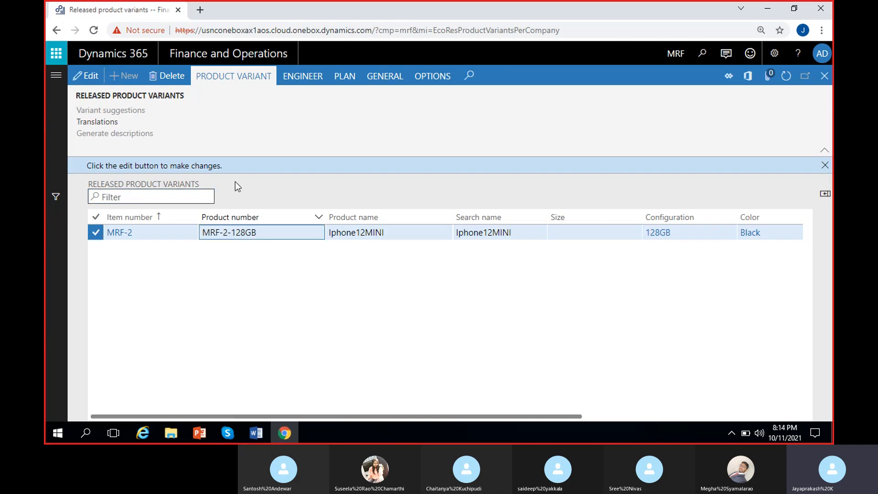
click(125, 234)
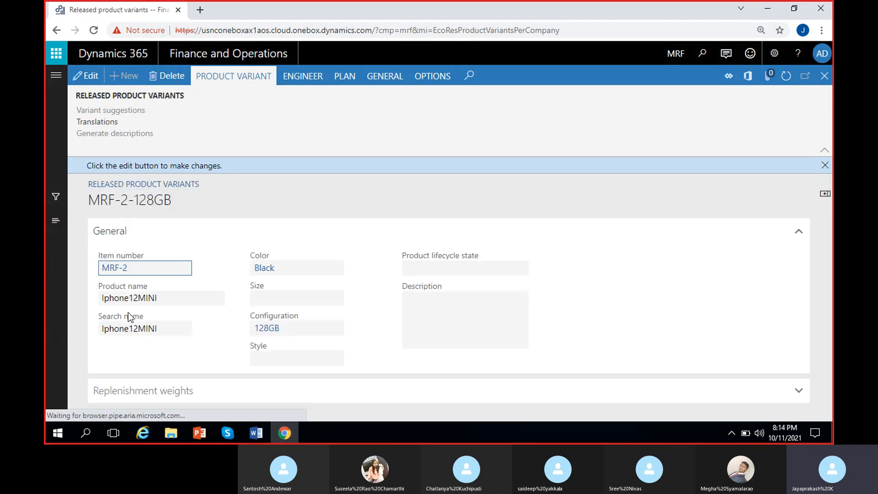
click(83, 80)
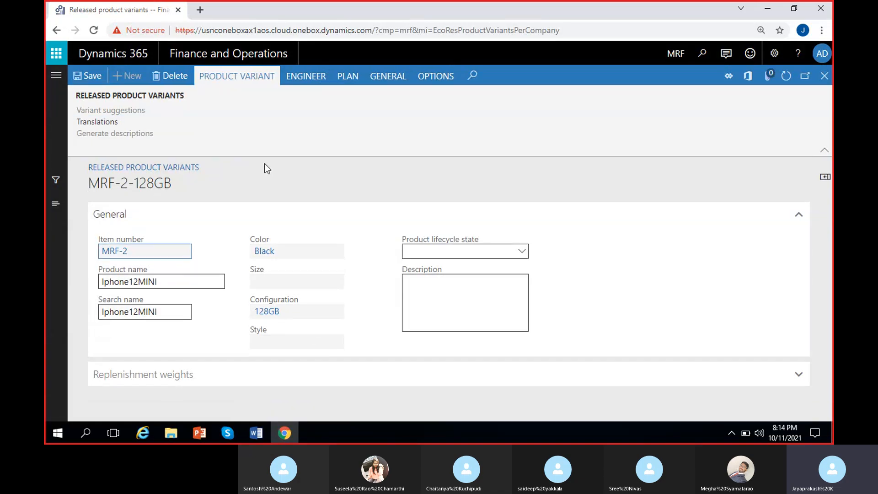
click(123, 254)
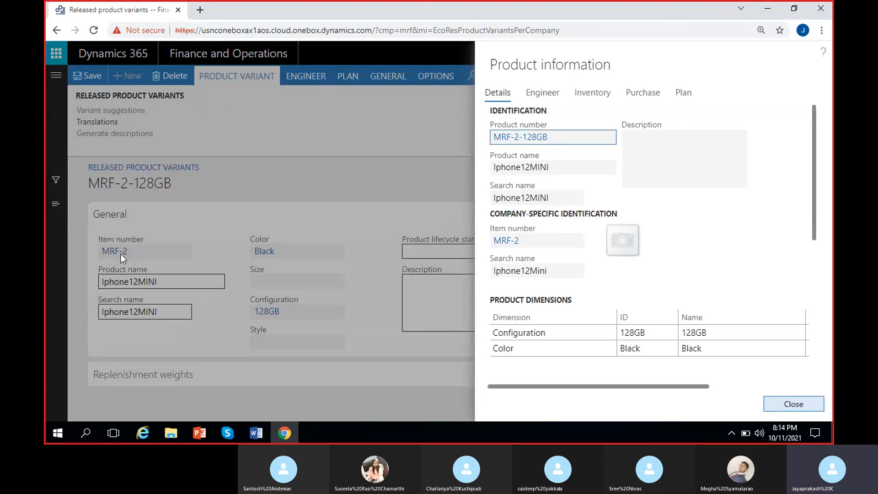
click(536, 331)
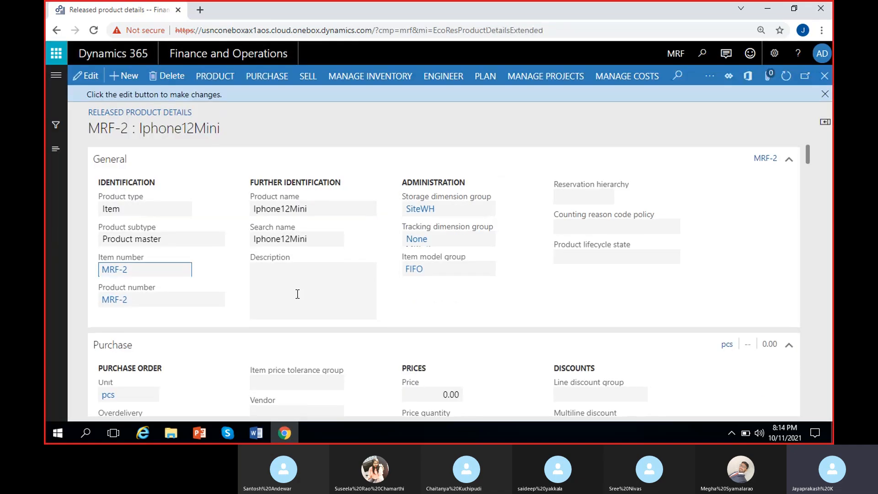
Step: Make the MRF-2 released product details editable and search for "varian" to reach the Product variants section
scroll(275, 320, down, 20)
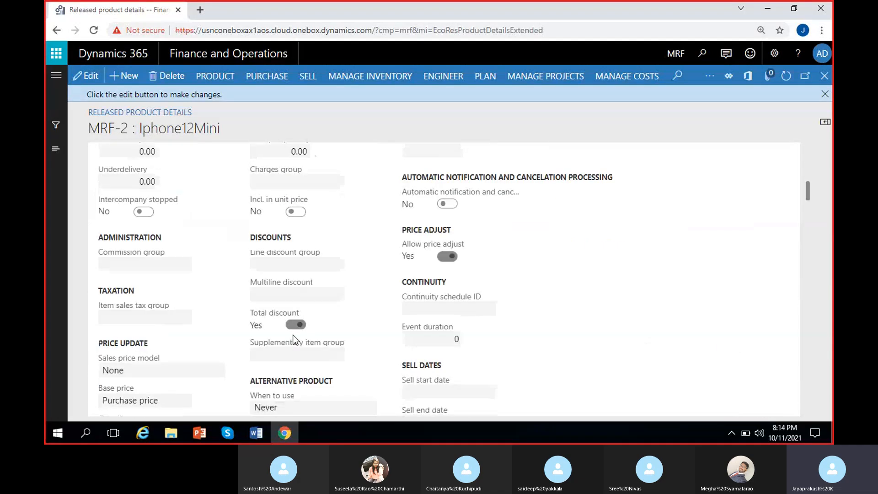
scroll(294, 338, down, 3)
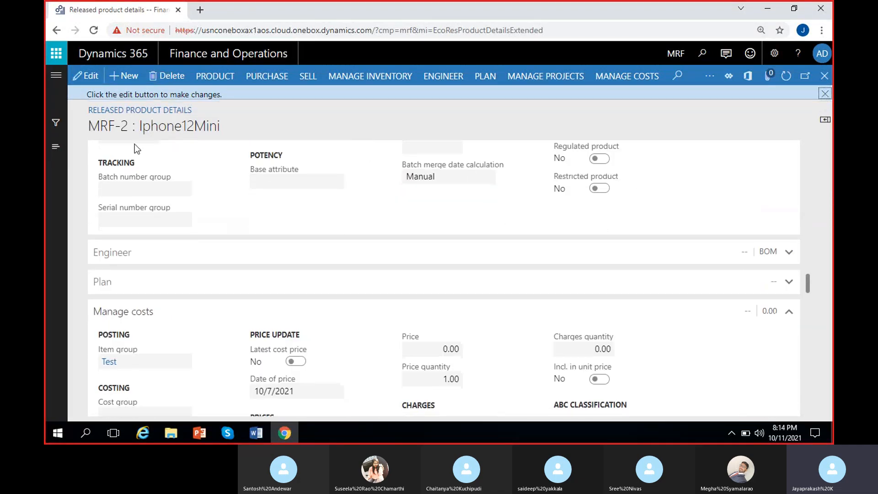
click(89, 78)
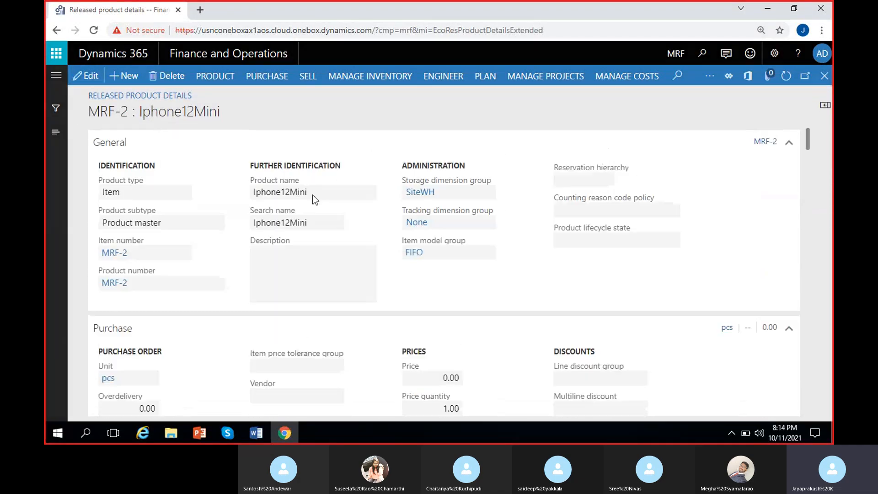
scroll(315, 253, down, 5)
scroll(314, 255, down, 15)
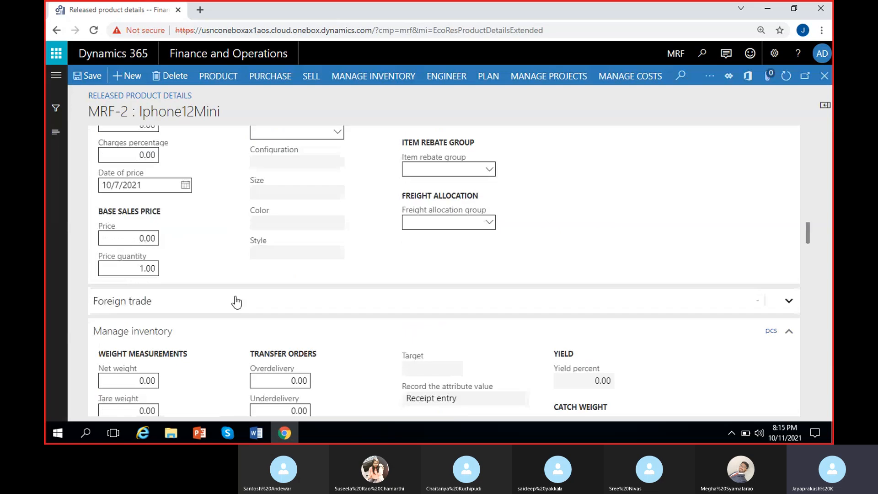
scroll(276, 310, down, 1)
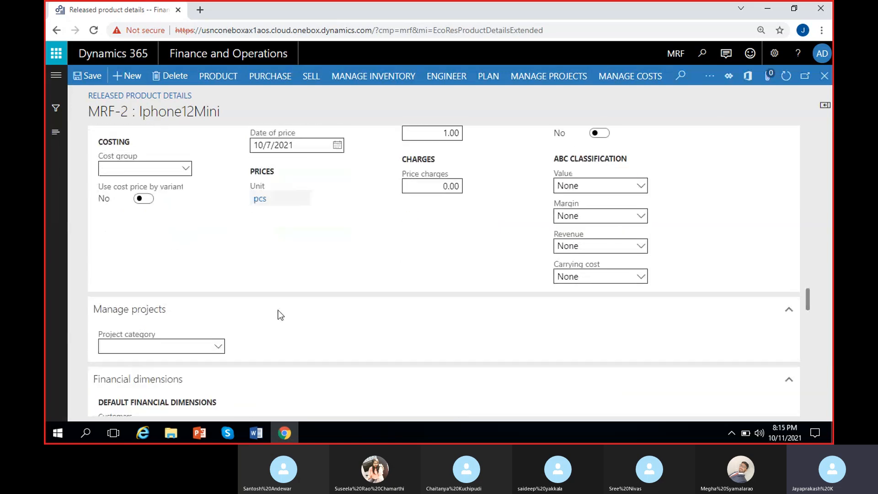
key(ctrl+f)
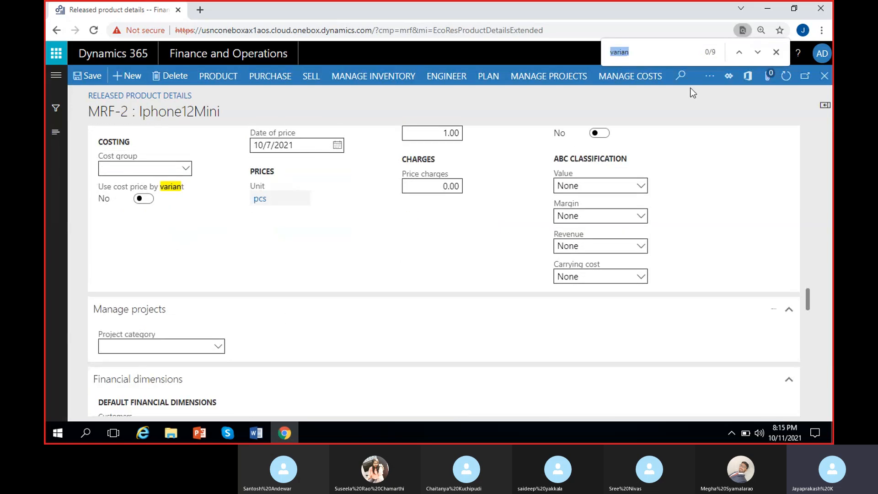
click(757, 52)
click(757, 52)
scroll(361, 318, down, 3)
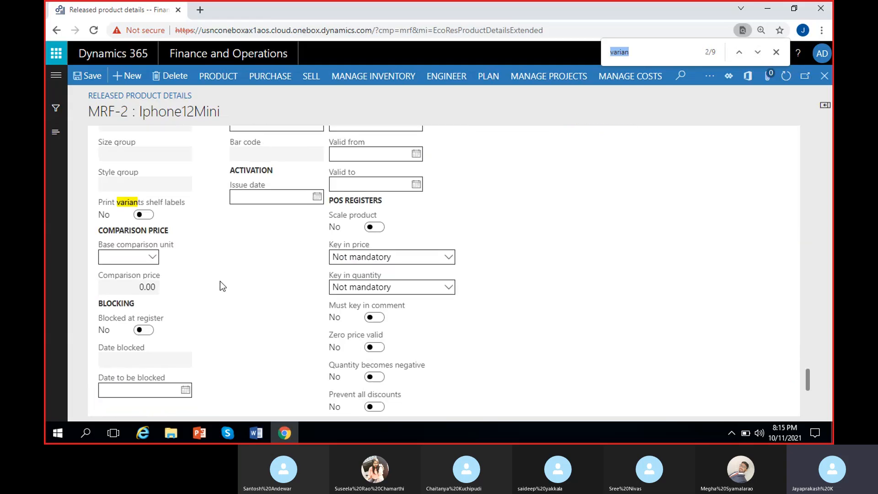
click(758, 52)
click(758, 52)
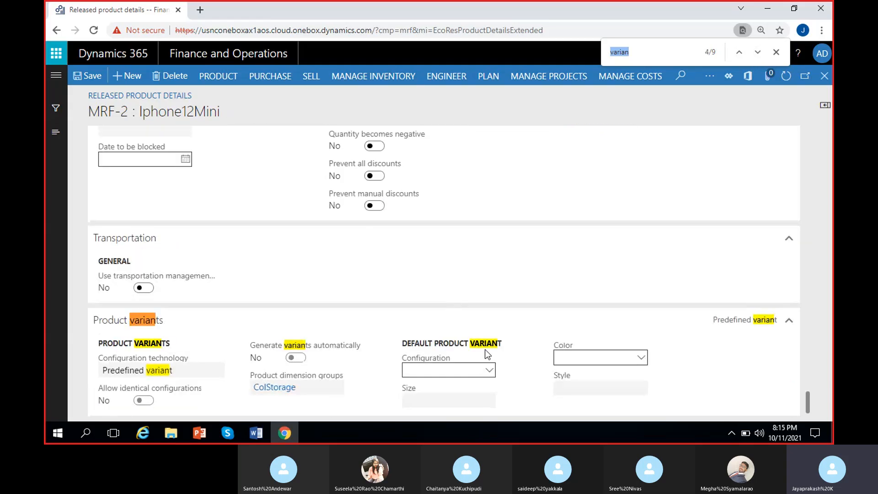
Step: Check the configuration and color choices offered for MRF-2's default product variant
click(488, 372)
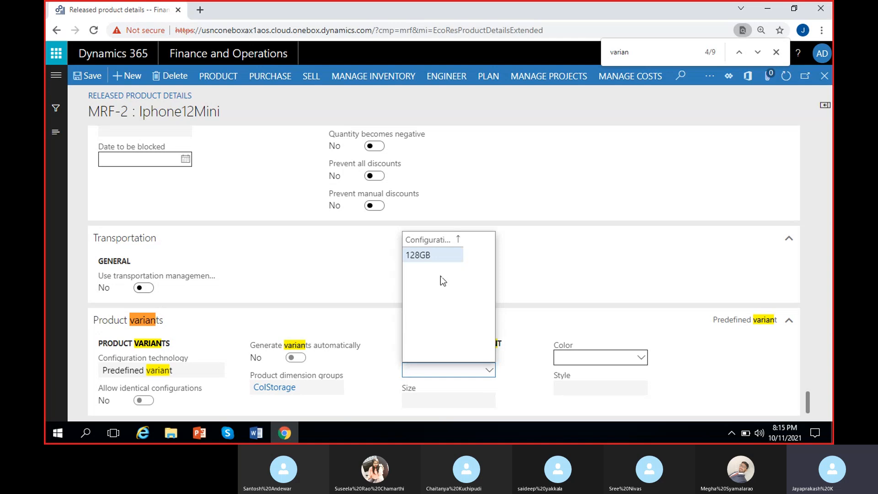
click(641, 359)
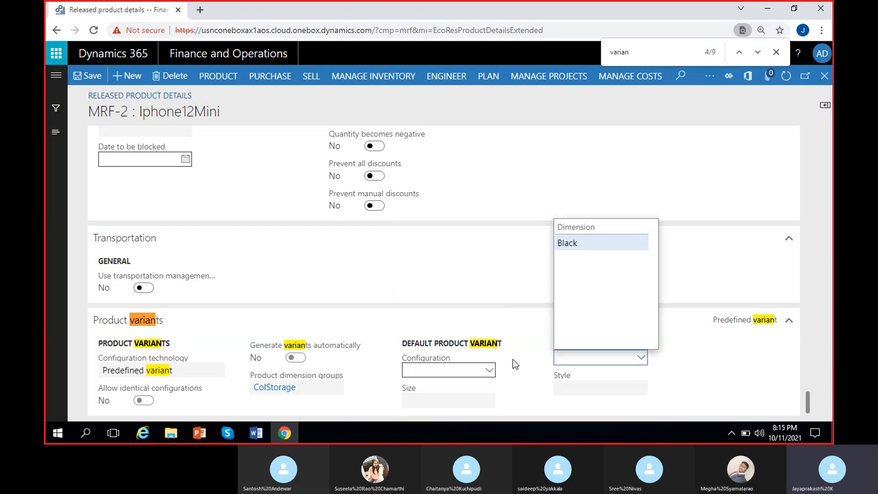
click(489, 373)
click(378, 323)
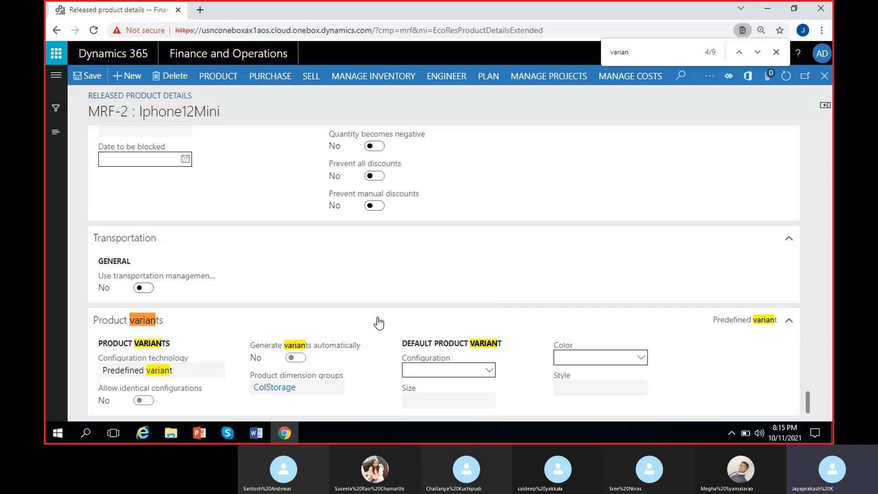
Step: Create another released product variant for MRF-2 with IPhone12MiniB-64 as its product name and search name
click(229, 79)
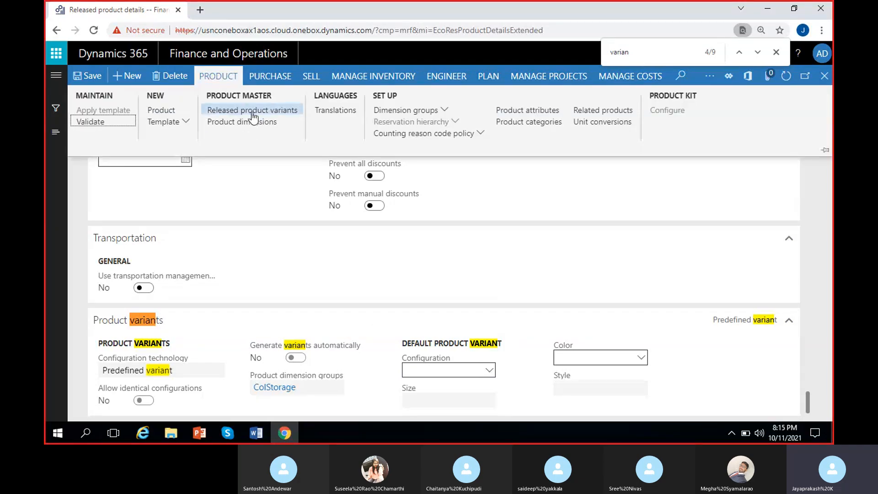
click(253, 110)
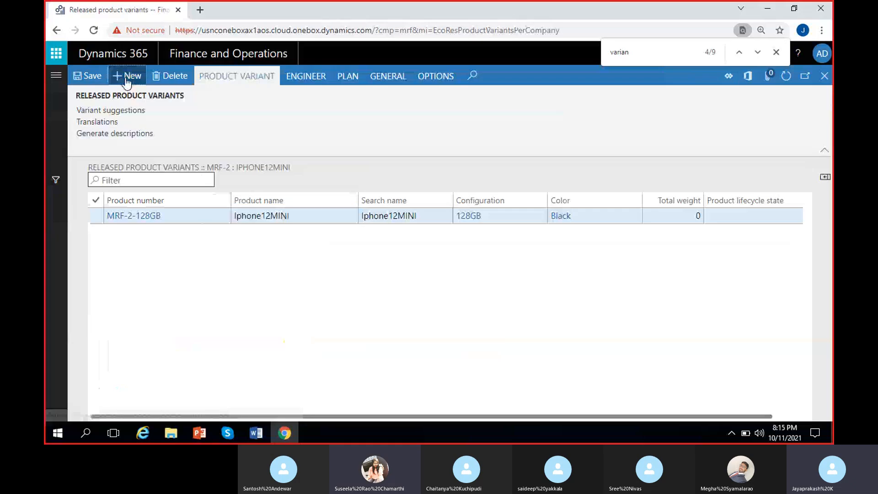
key(alt+n)
click(178, 251)
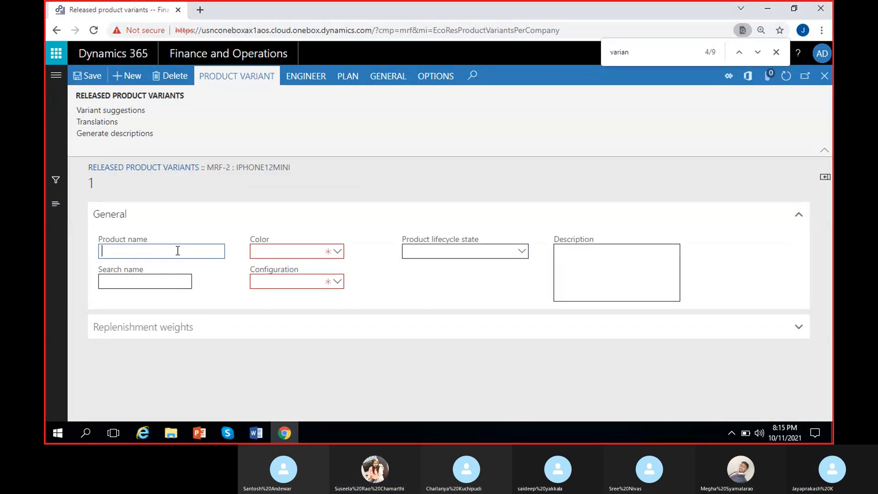
text(IPhonem)
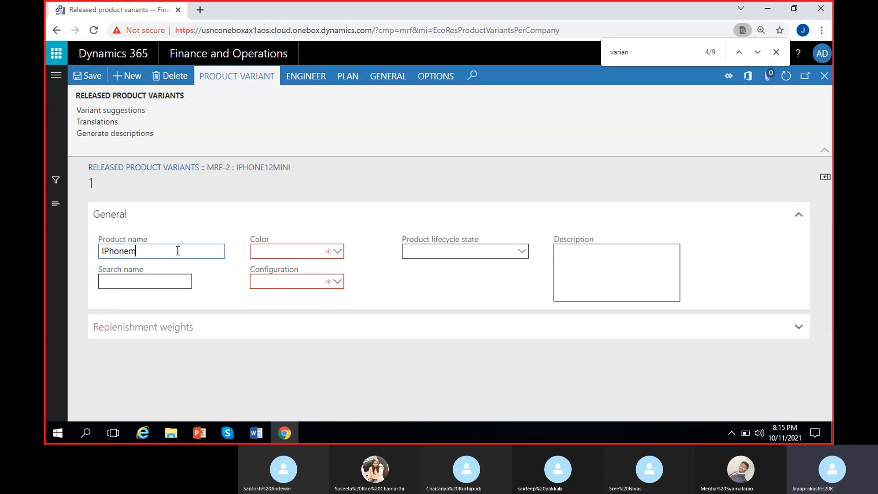
key(BackSpace)
text(12Mini B-)
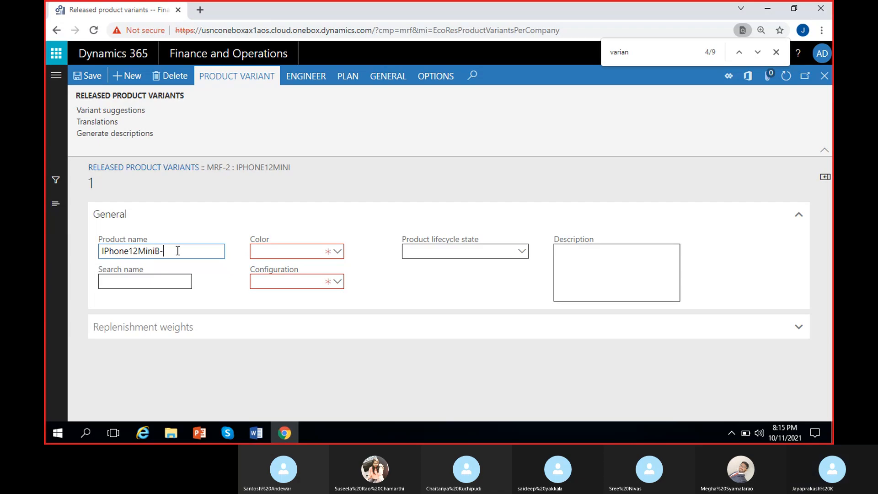
text(64)
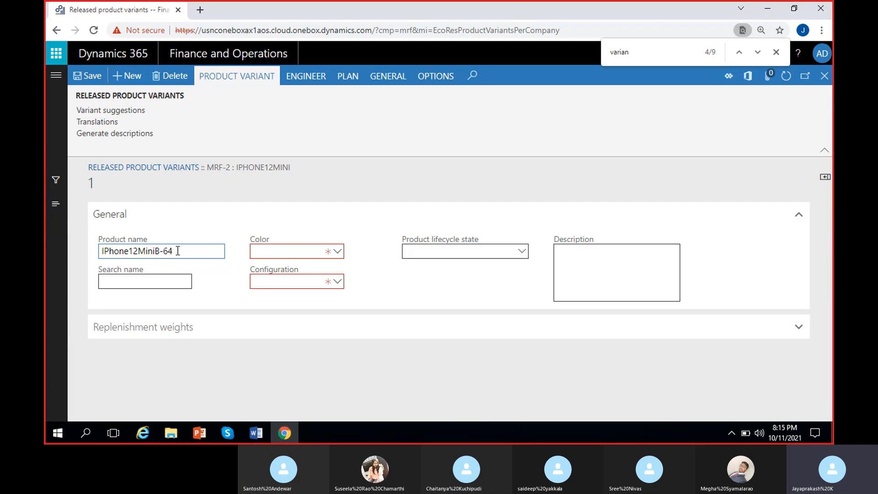
key(ctrl+a)
key(ctrl+c)
click(138, 282)
key(ctrl+v)
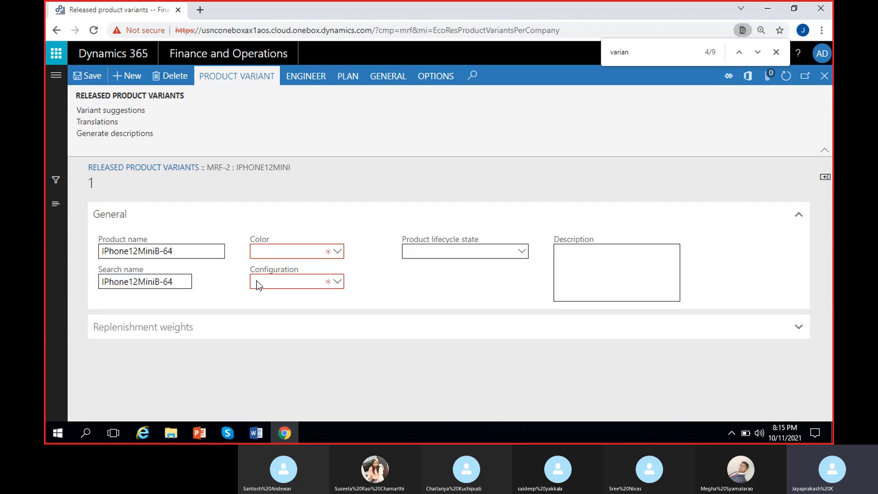
Step: Set the IPhone12MiniB-64 variant's color to Black and configuration to 64GB, and save it
click(338, 252)
click(298, 285)
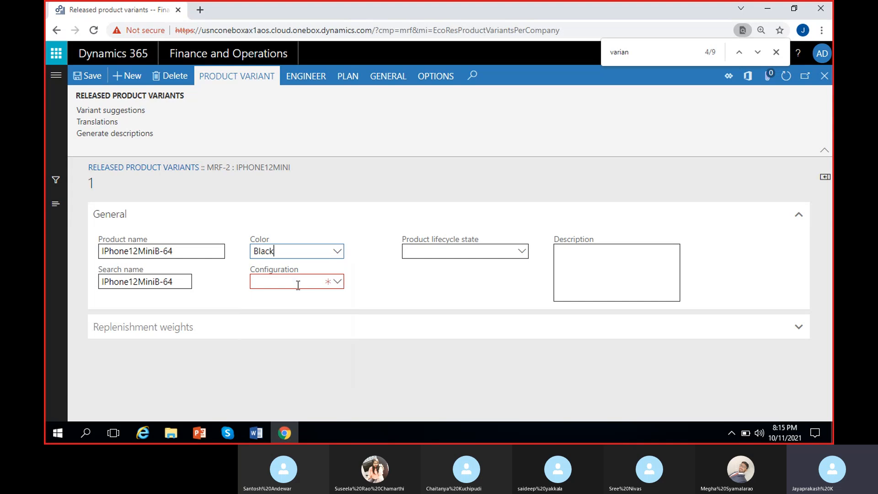
click(338, 283)
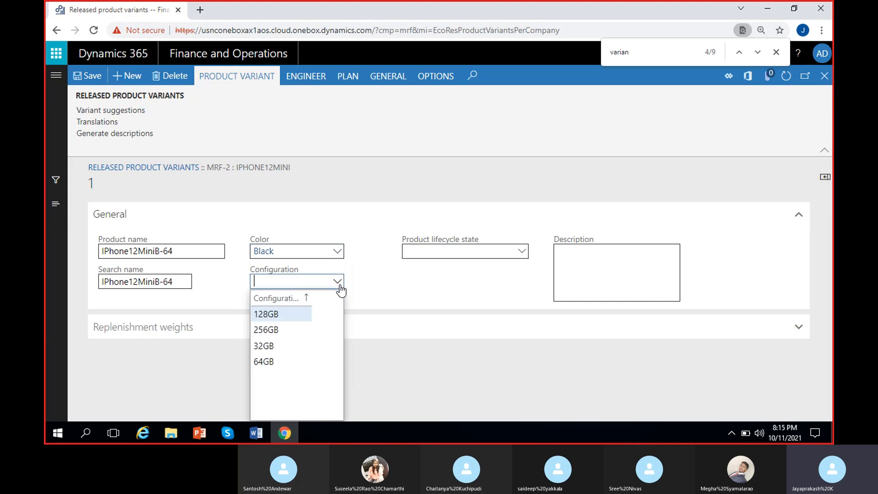
click(269, 361)
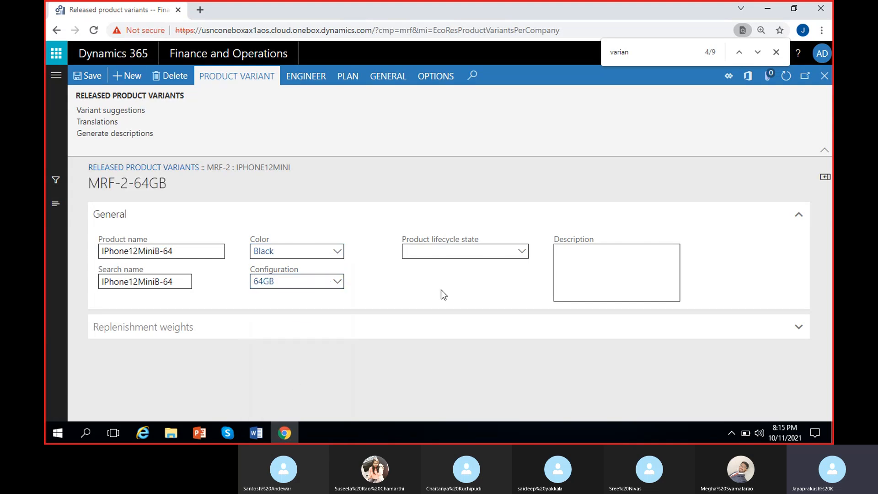
click(91, 77)
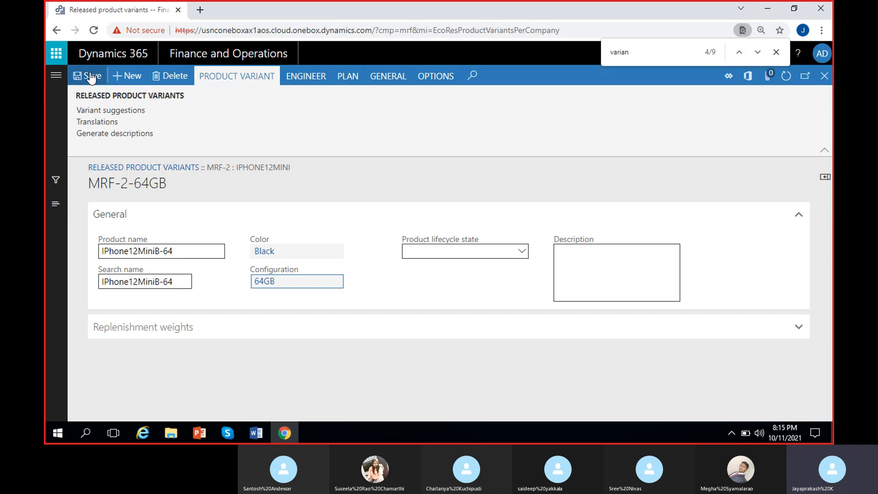
Step: Create another released product variant for MRF-2 with IPhone12MiniB-32 as its product name and IPhone12MiniB32 as its search name
click(172, 251)
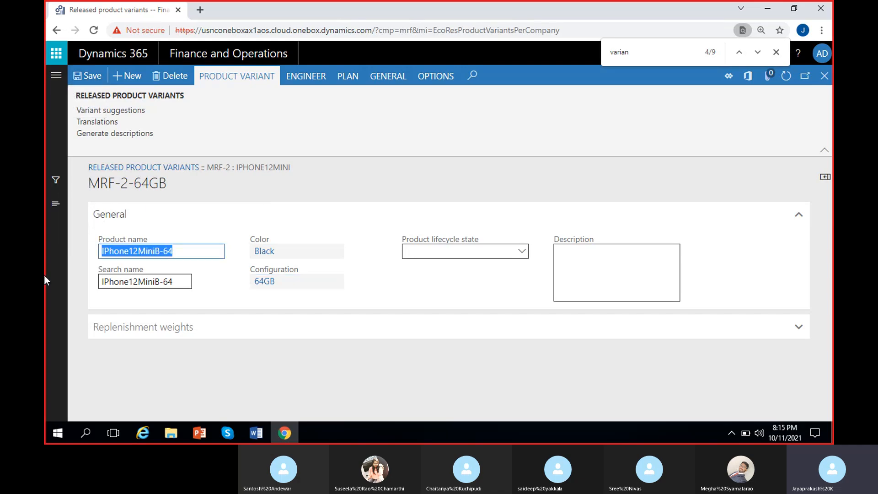
click(117, 80)
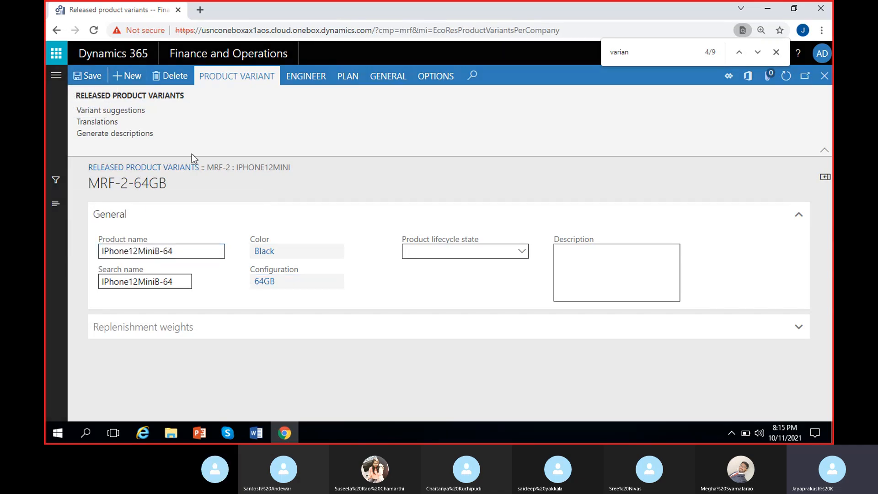
click(181, 255)
key(ctrl+v)
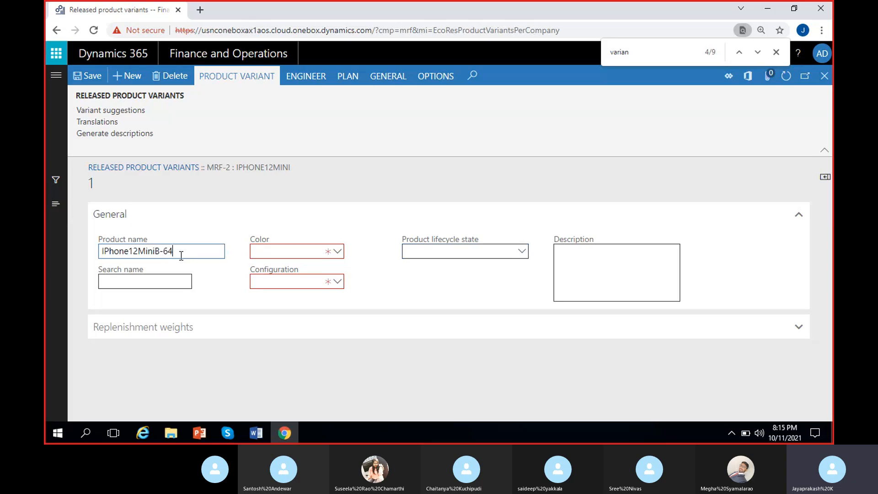
text(*)
key(BackSpace)
key(BackSpace)
key(BackSpace)
text(32)
click(182, 286)
click(185, 249)
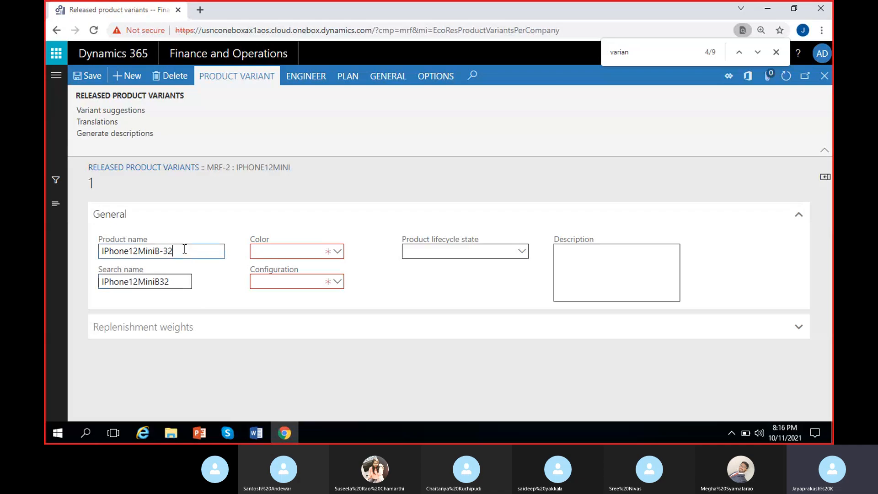
Step: Set the IPhone12MiniB-32 variant's color to Black and its configuration to 32GB
click(336, 251)
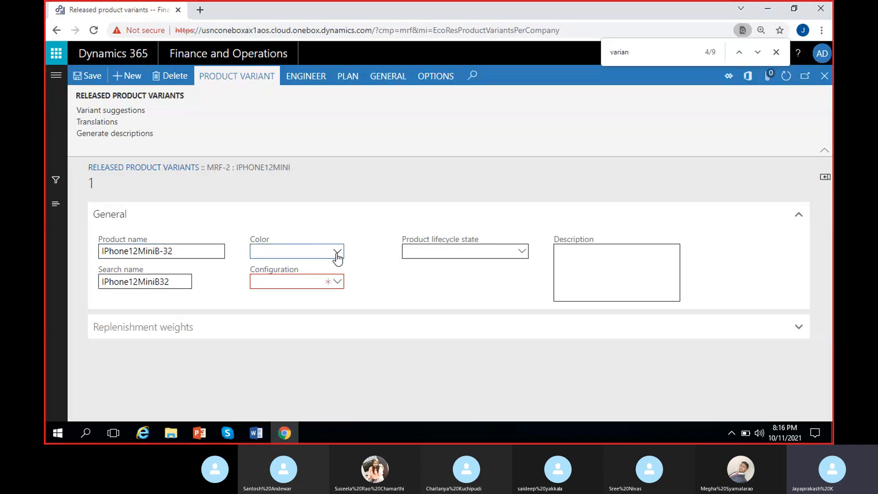
text(black)
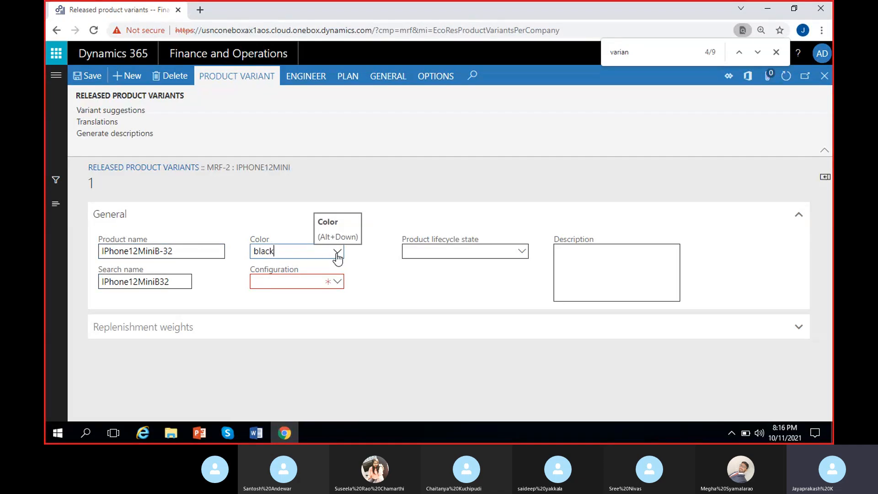
click(284, 276)
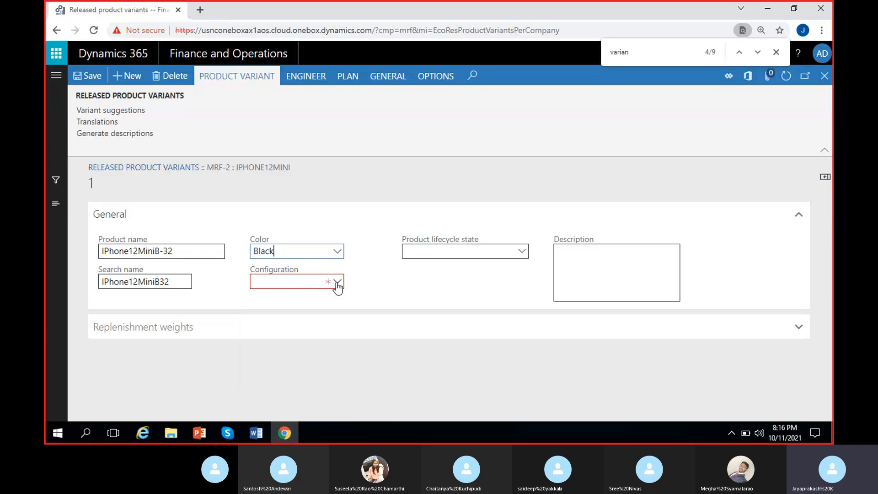
click(337, 284)
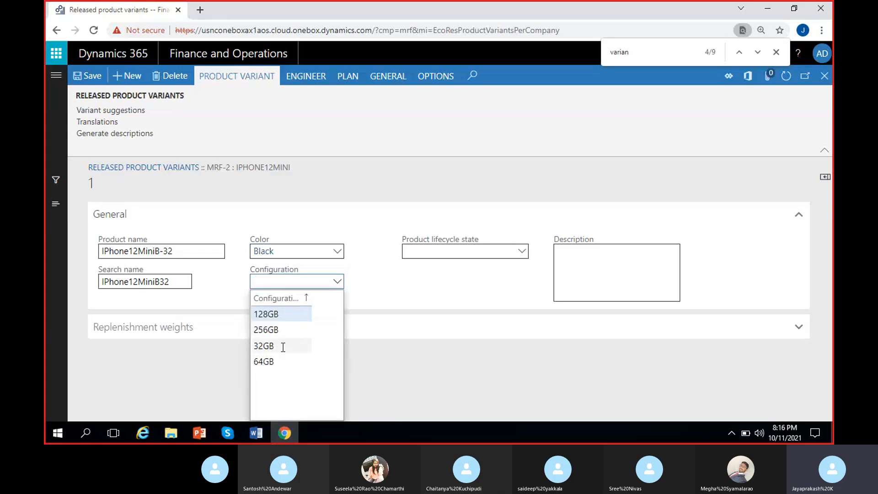
click(283, 347)
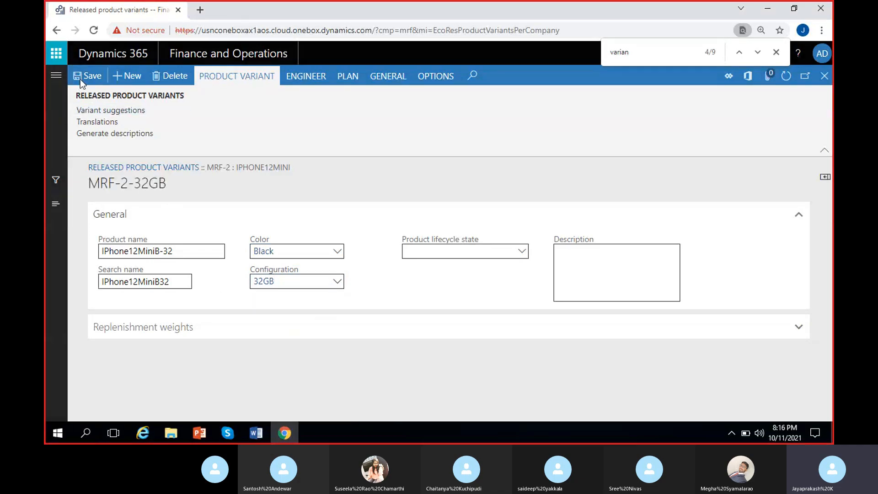
Step: Create another released product variant for MRF-2 with IPhone12MiniB-256 as its product name and IPhone12MiniB256 as its search name
click(126, 76)
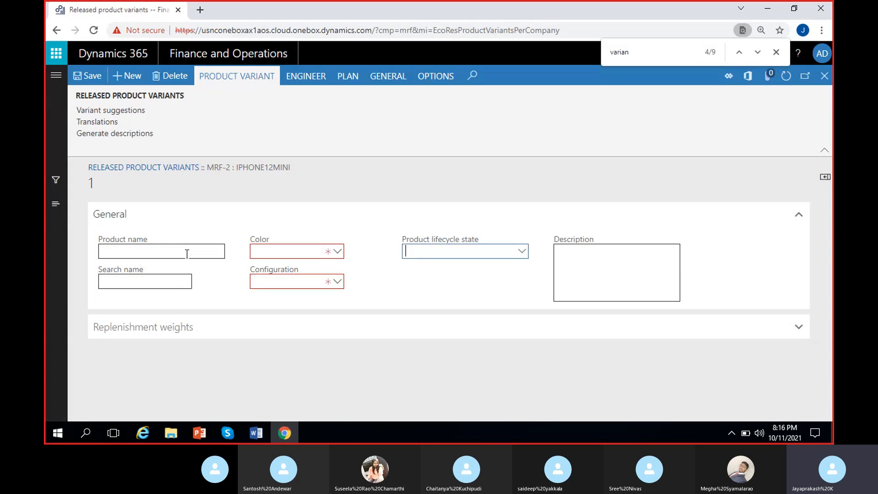
key(BackSpace)
key(BackSpace)
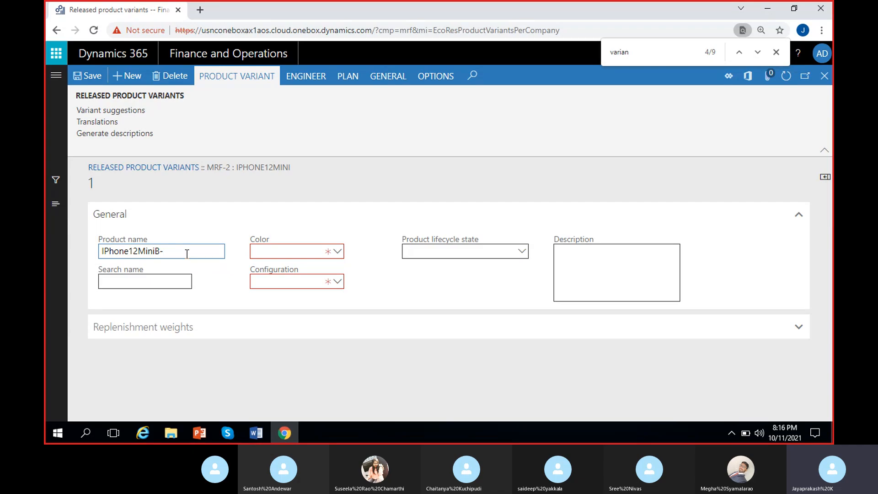
text(256)
Step: Set the IPhone12MiniB-256 variant's color to Black and configuration to 256GB, and save it
click(338, 281)
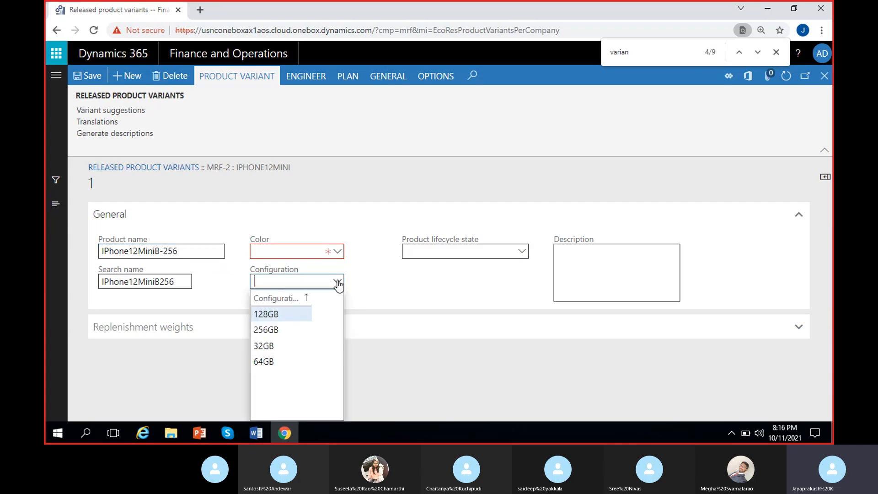
click(212, 276)
click(322, 255)
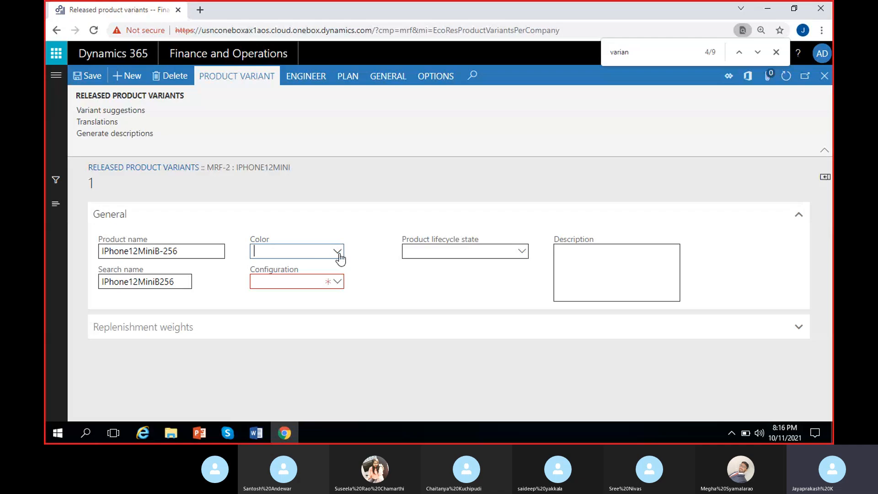
click(337, 252)
click(303, 284)
click(335, 283)
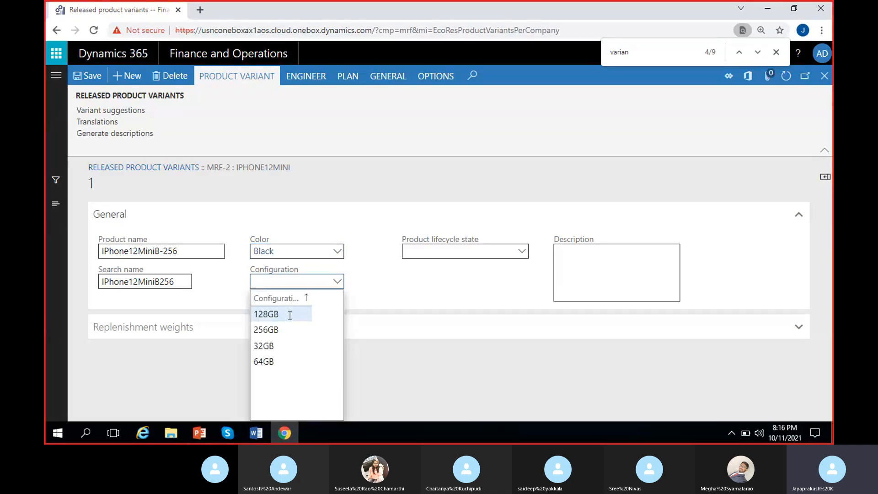
click(289, 309)
key(BackSpace)
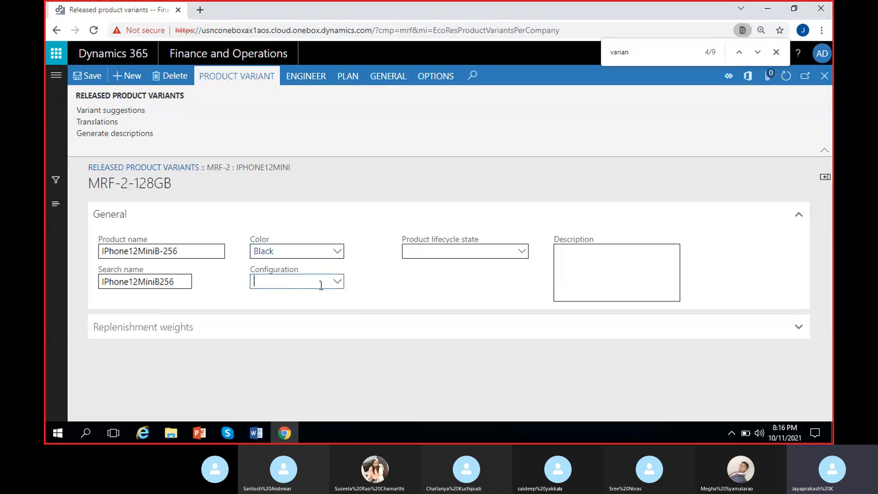
click(337, 282)
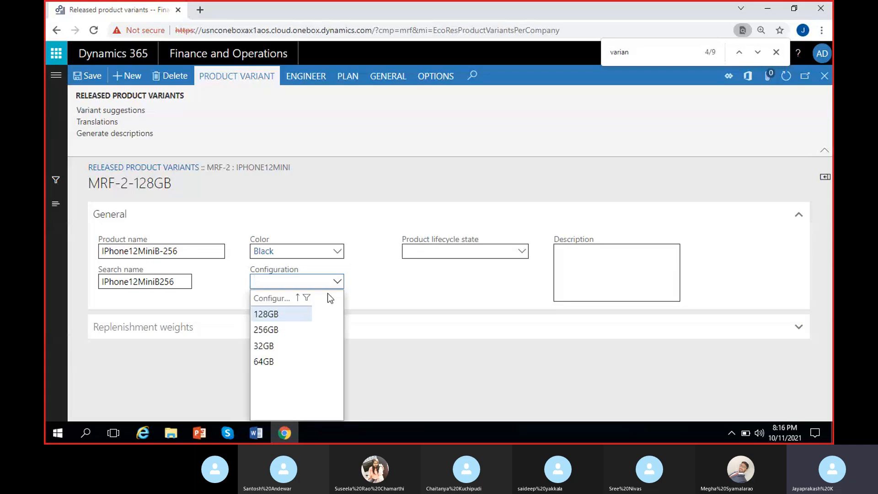
key(Down)
key(Return)
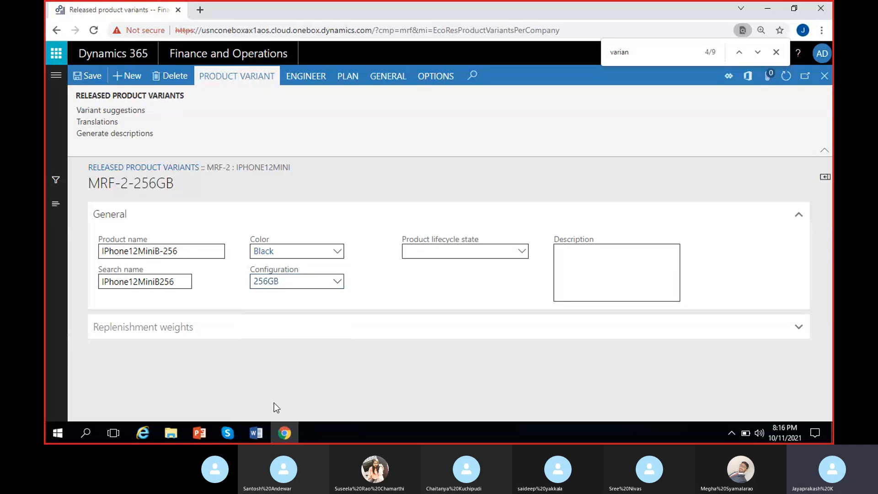
click(95, 78)
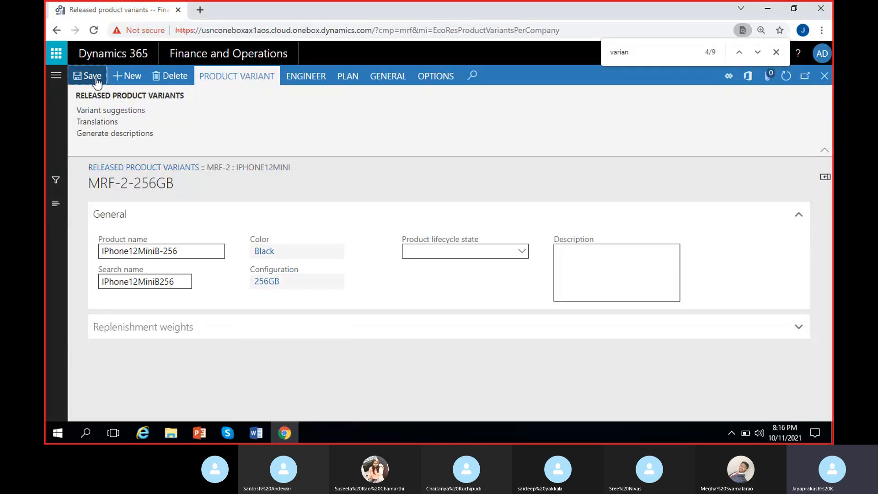
Step: Leave the released product variants and reopen the Maruthi suzuki purchase order containing the Cycle line
click(778, 52)
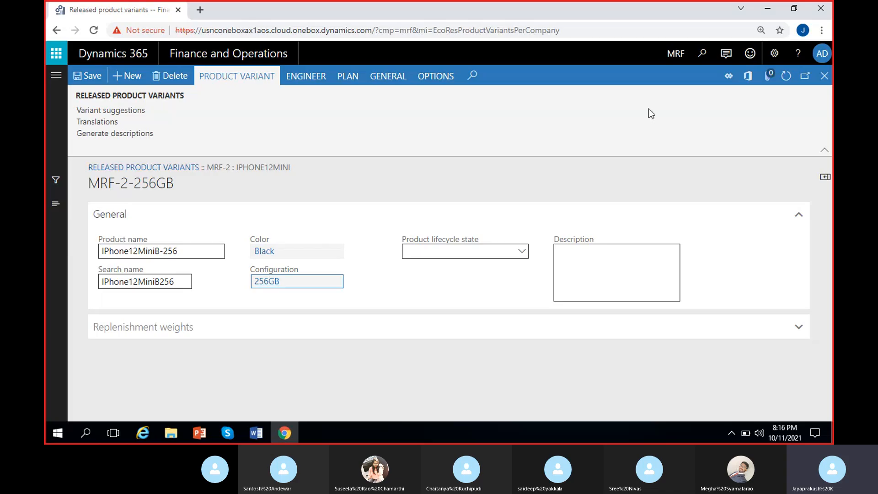
click(824, 76)
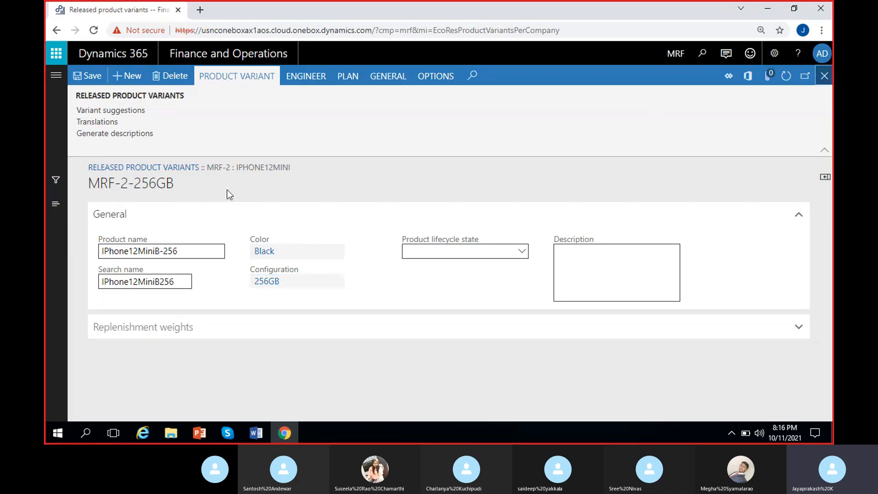
click(56, 76)
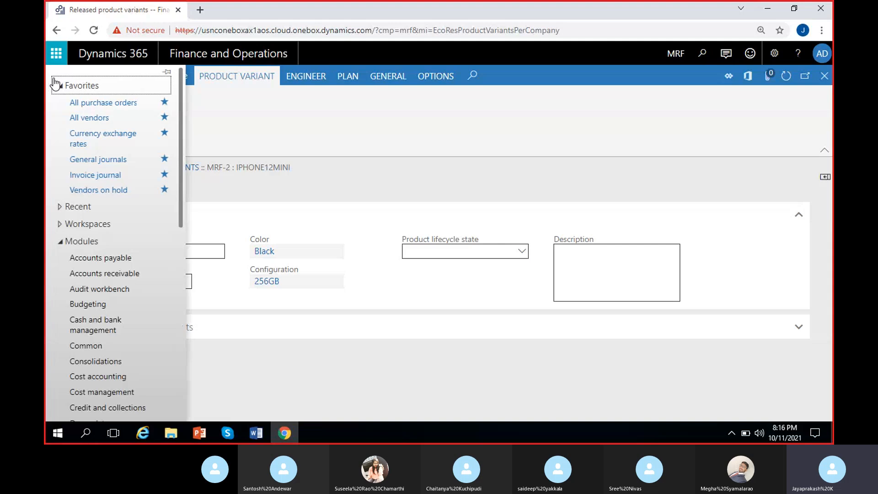
click(98, 105)
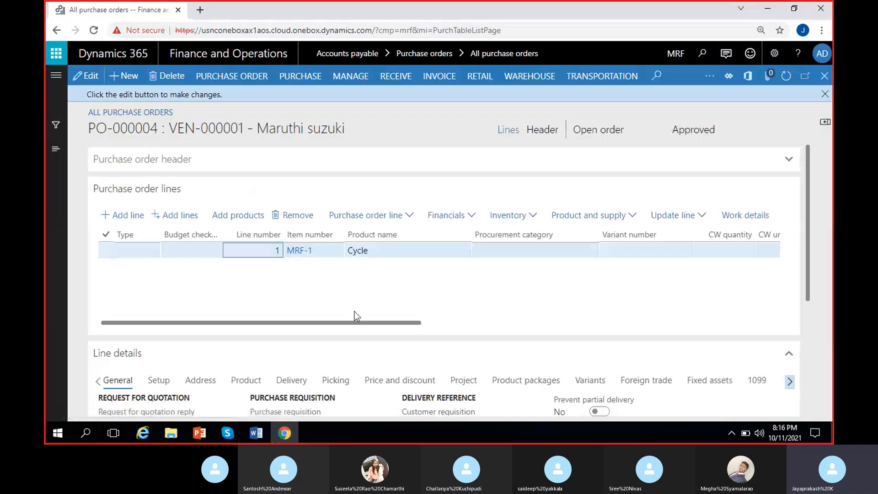
click(826, 97)
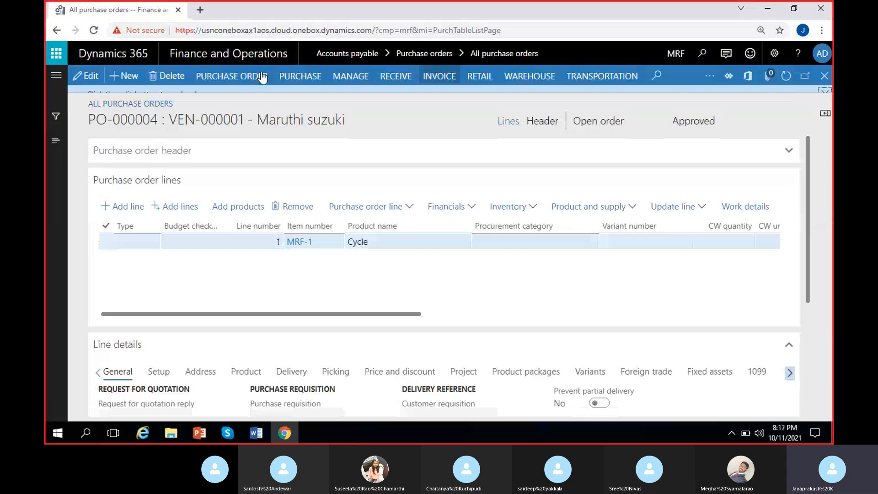
Step: Add a second purchase order line for item MRF-2, Iphone12Mini, below the Cycle line
click(306, 301)
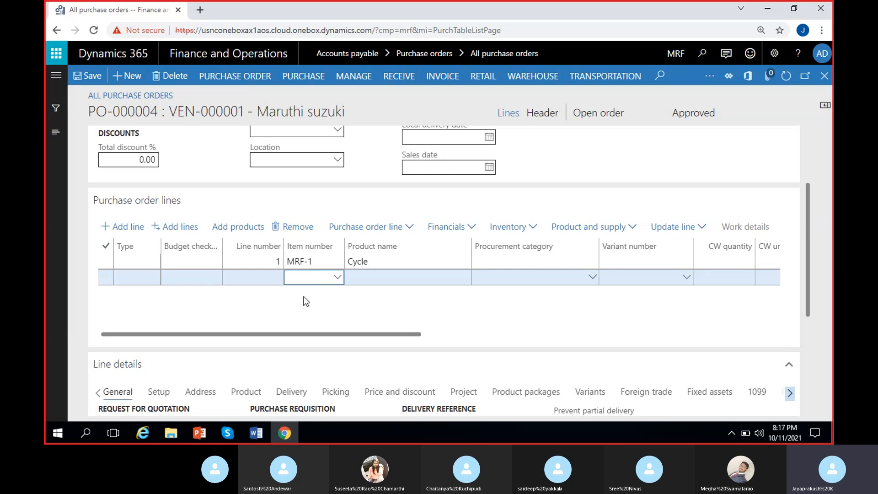
click(337, 278)
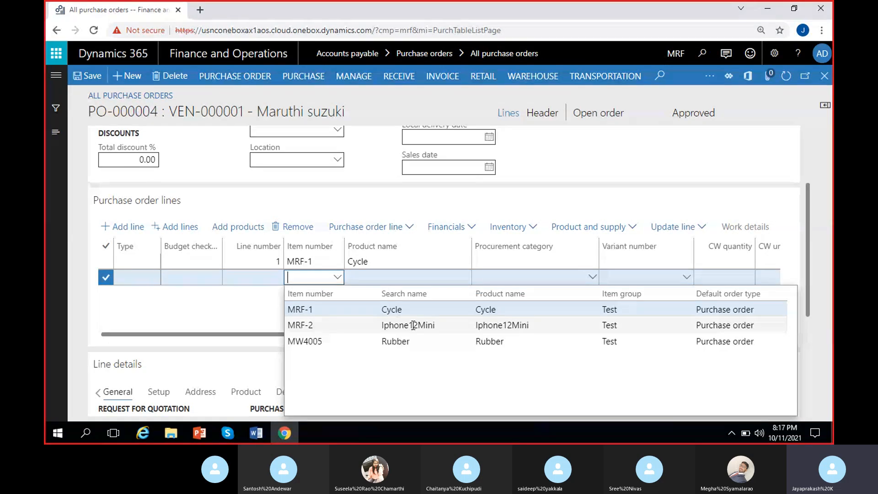
click(376, 320)
scroll(809, 212, down, 4)
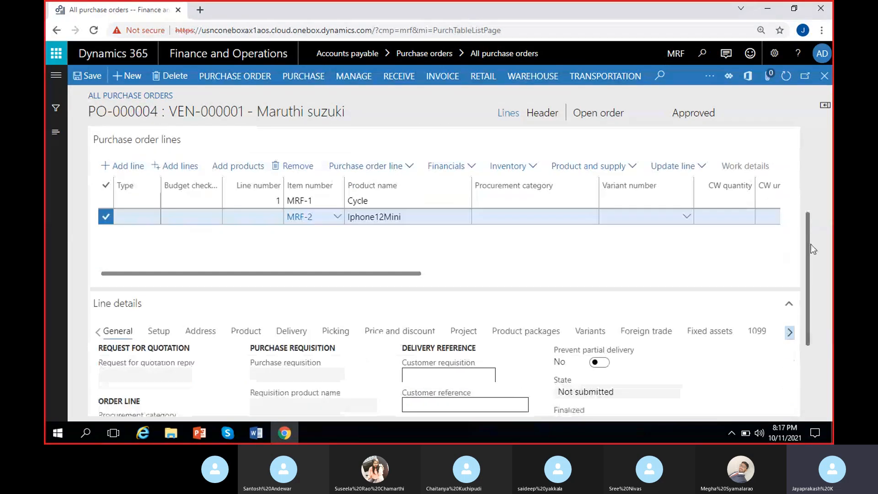
Step: Set the MRF-2 line's product dimensions to the Black and 128GB combination
click(246, 234)
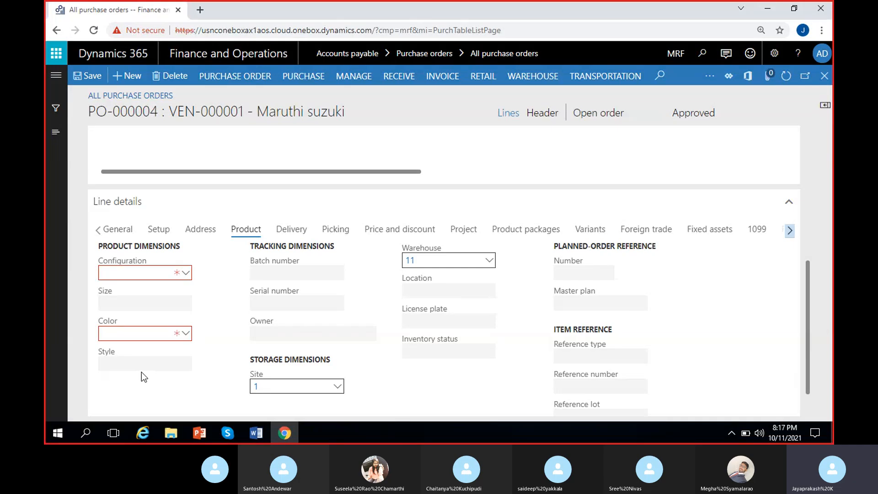
click(185, 334)
click(185, 335)
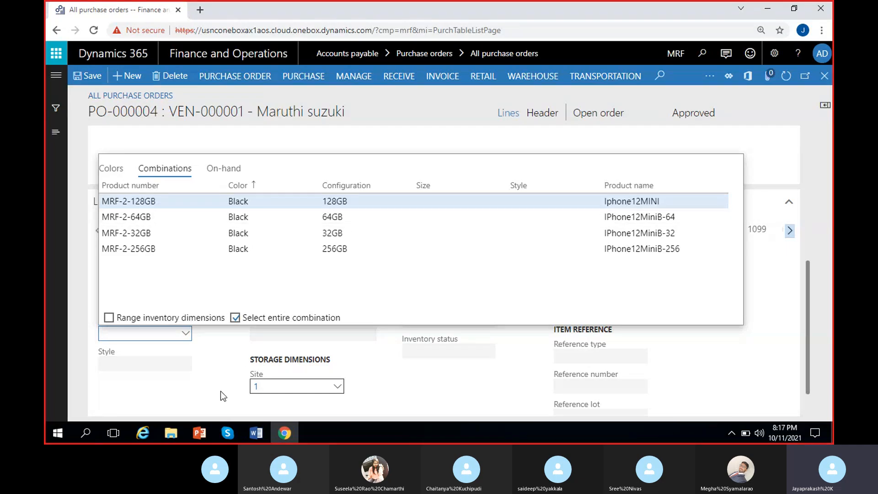
click(255, 206)
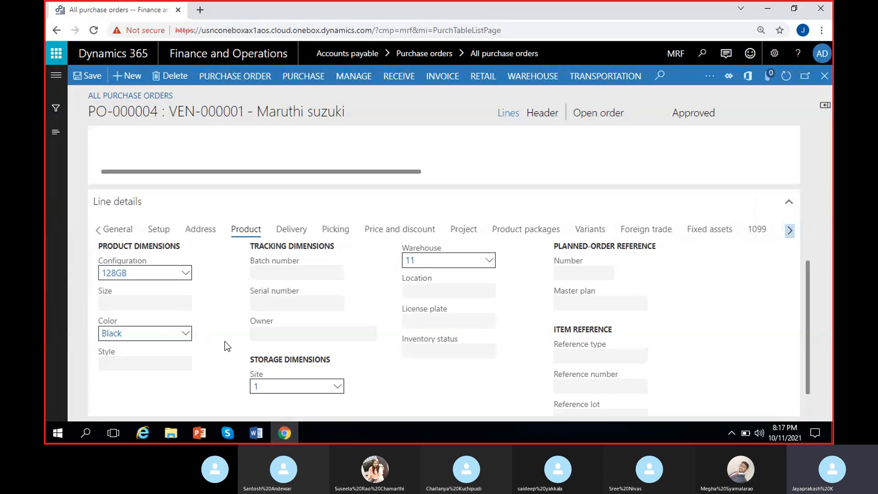
Step: Set the Iphone12Mini line's quantity to 2 and its unit price to 10,000
scroll(224, 341, up, 3)
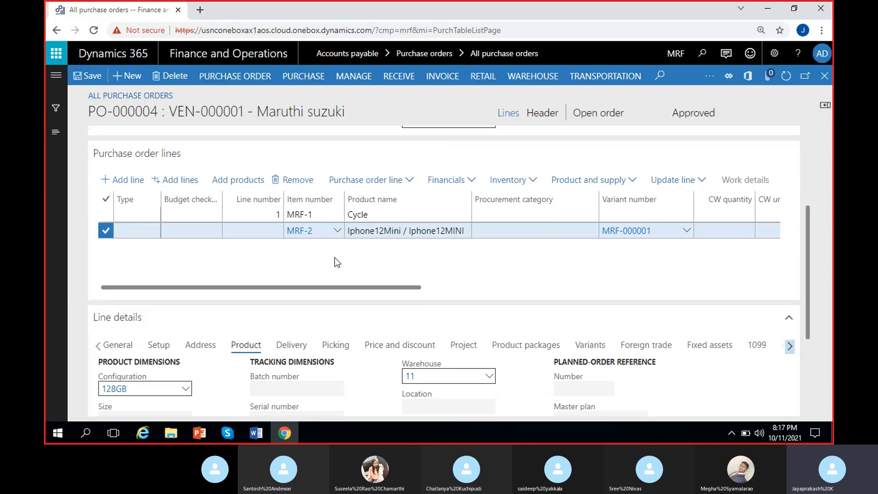
scroll(337, 263, right, 10)
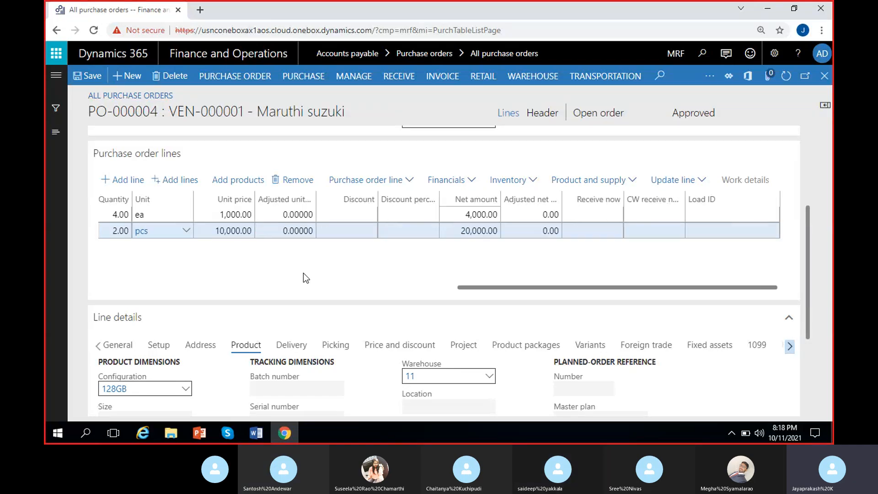
click(201, 287)
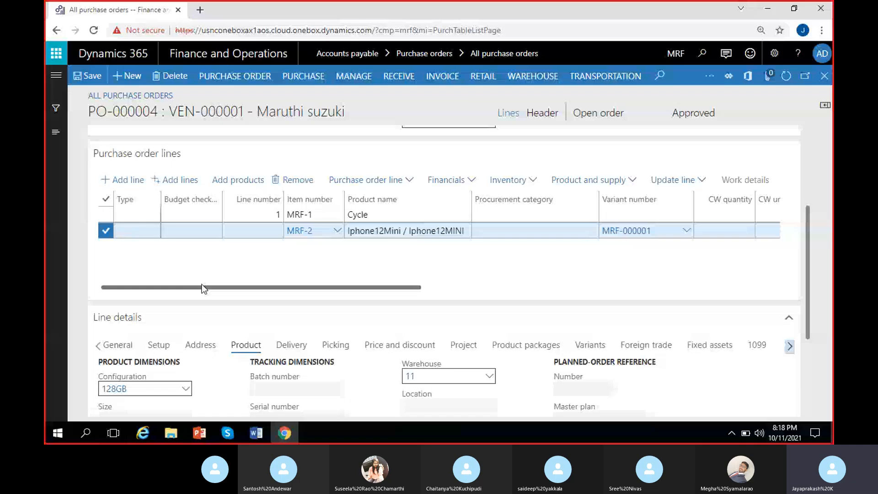
Step: Review the purchase order process notes in Word, and confirm the Maruthi suzuki purchase order in Dynamics 365
click(773, 9)
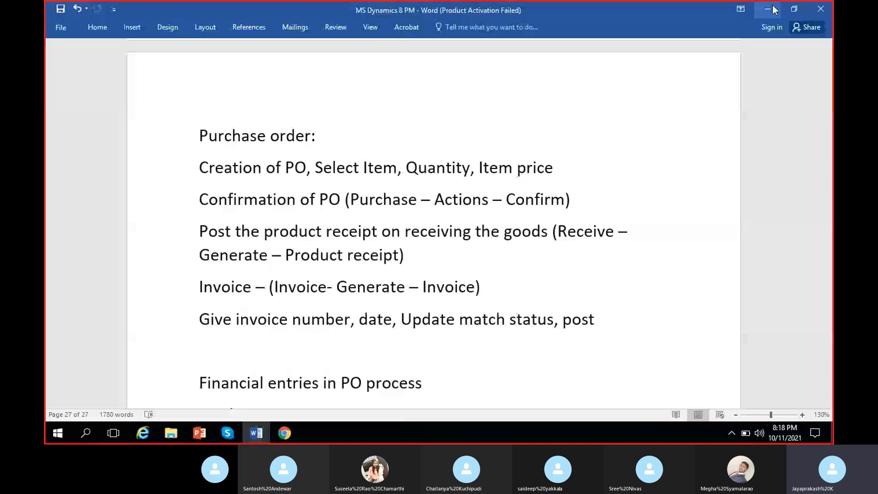
click(773, 9)
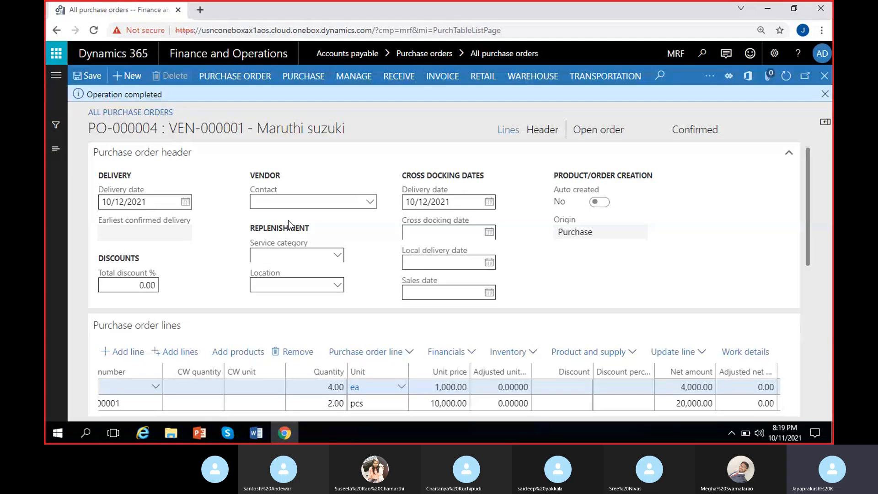
click(825, 94)
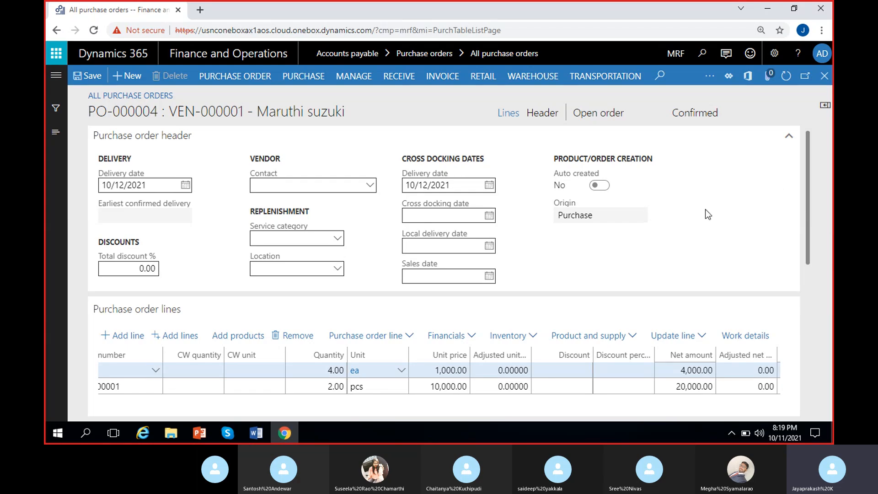
Step: Start posting a product receipt for the confirmed Maruthi suzuki purchase order, with GRN-65 as the product receipt number
click(696, 115)
click(397, 79)
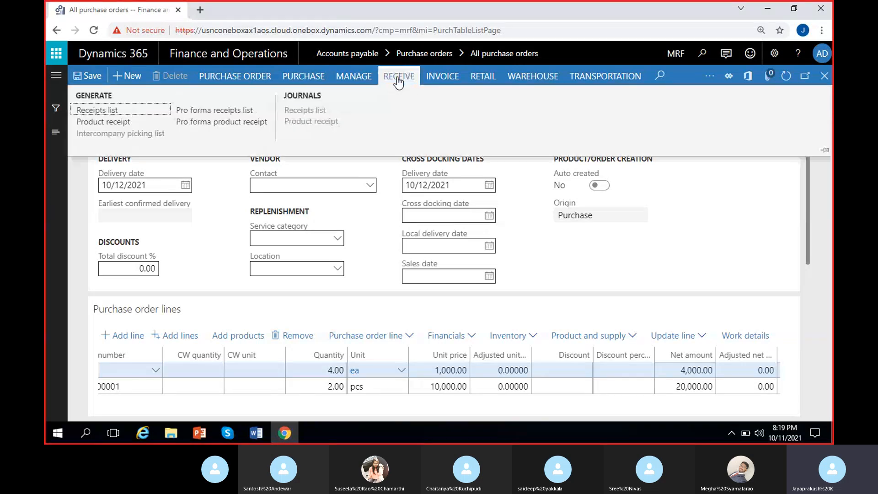
click(118, 129)
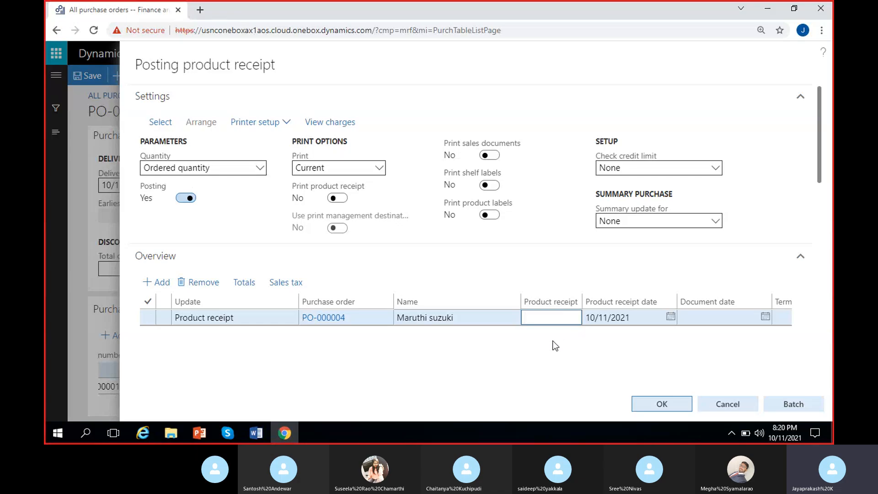
text(GRN-65)
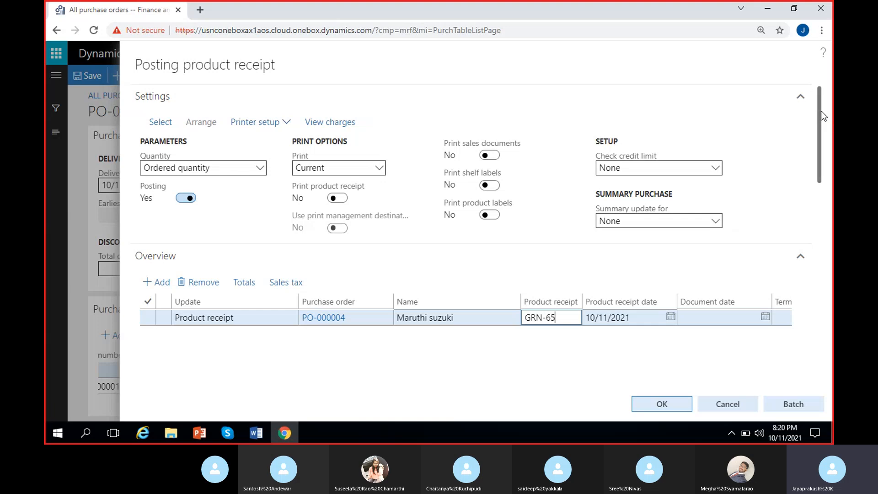
Step: Set the product receipt quantities to 2 for the Cycle line and 1 for the Iphone12MINI line
drag(822, 111, 828, 229)
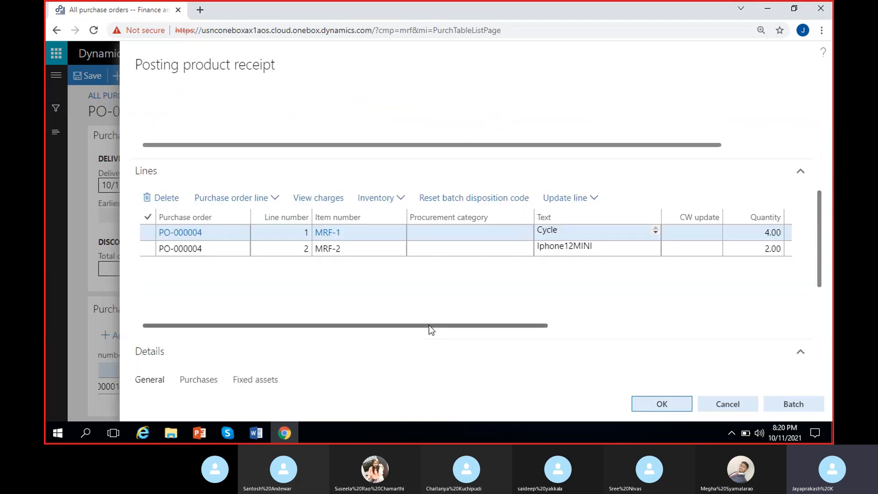
drag(429, 325, 549, 308)
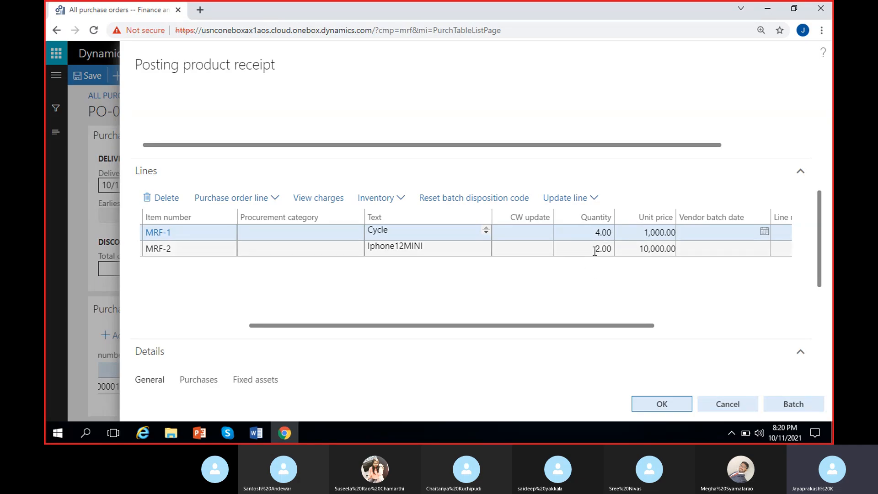
click(599, 234)
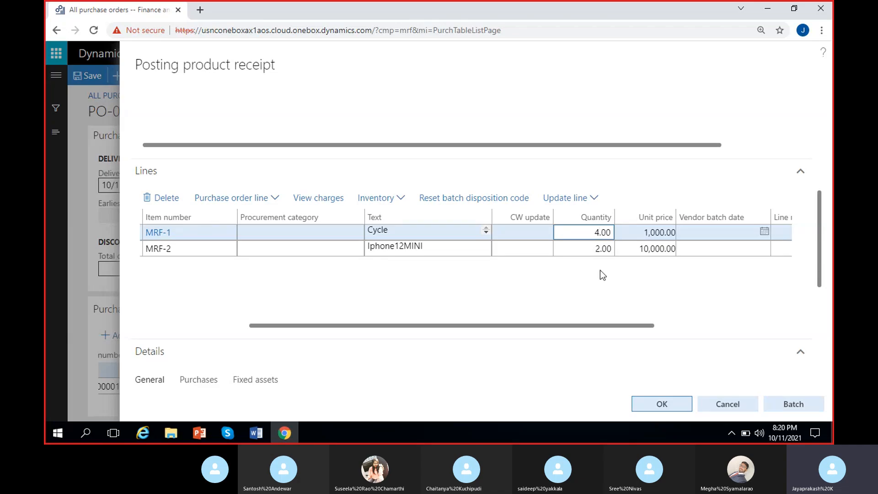
key(BackSpace)
text(2)
click(602, 248)
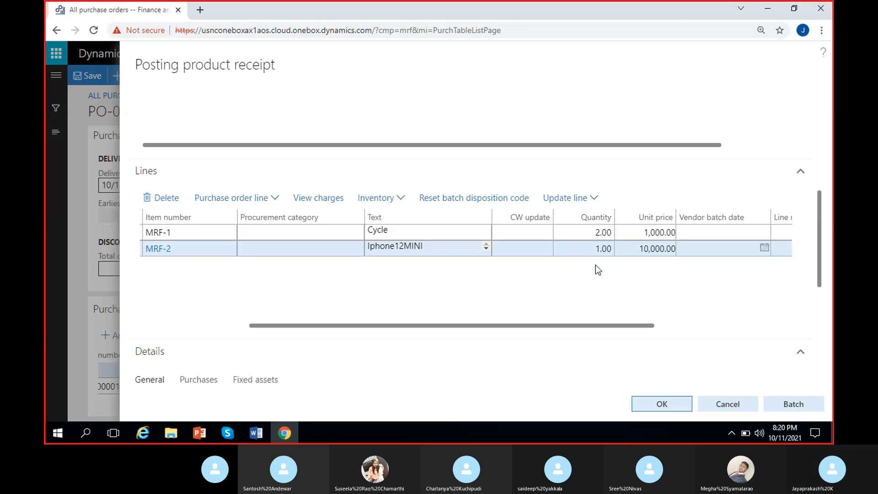
Step: Examine the receipt lines' net amounts and the available quantity basis options for posting the product receipt
click(677, 297)
drag(619, 325, 707, 325)
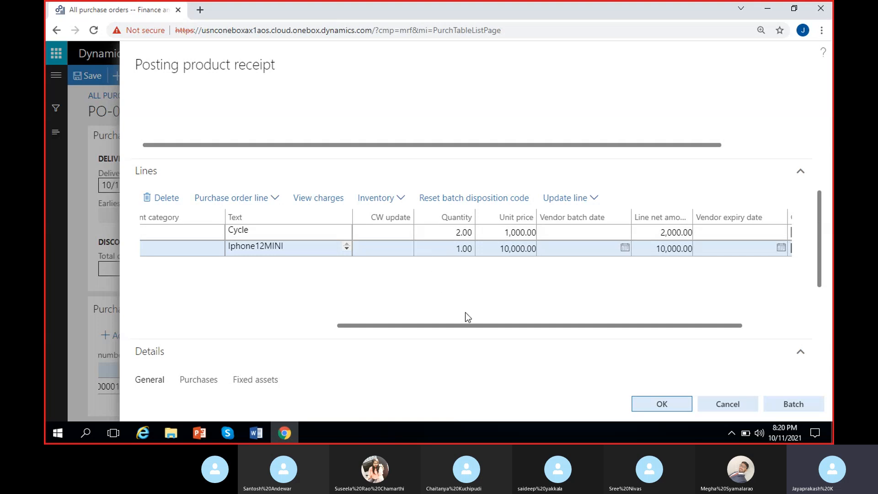
drag(502, 324, 619, 307)
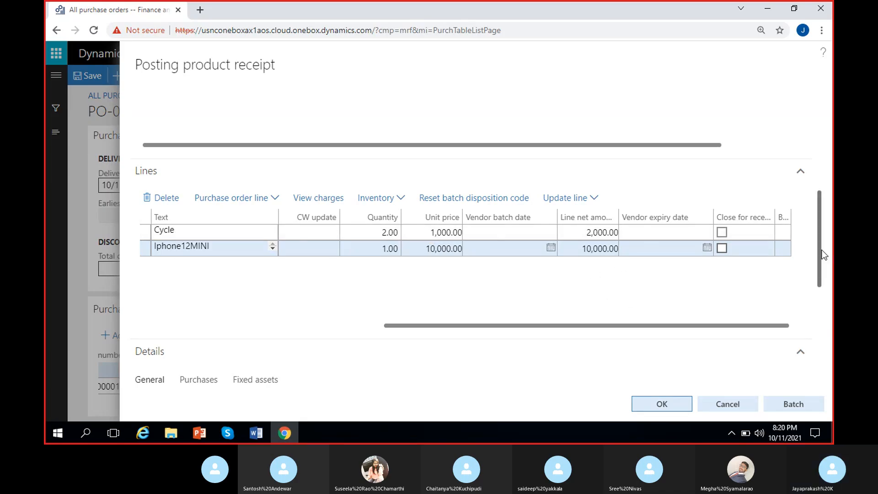
drag(818, 251, 829, 144)
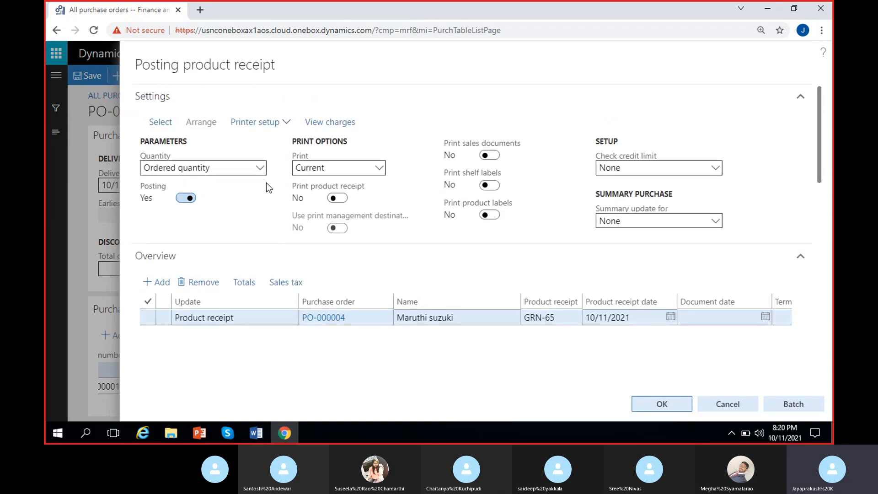
click(264, 169)
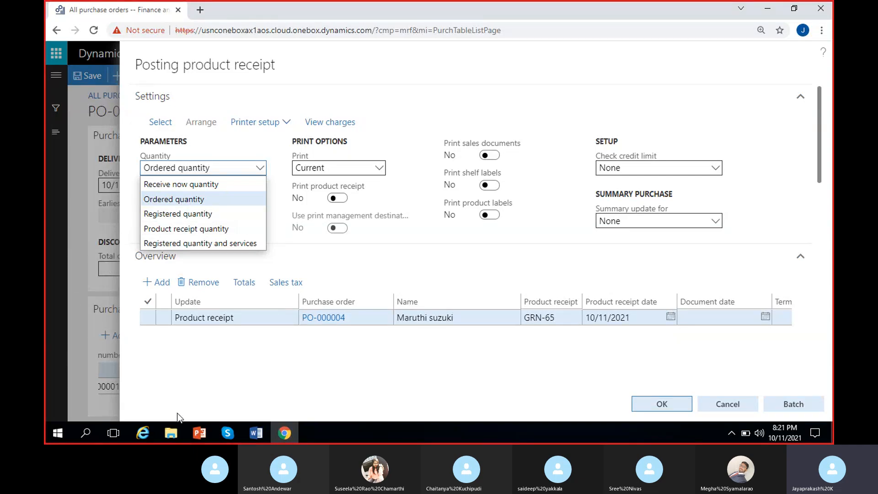
click(297, 380)
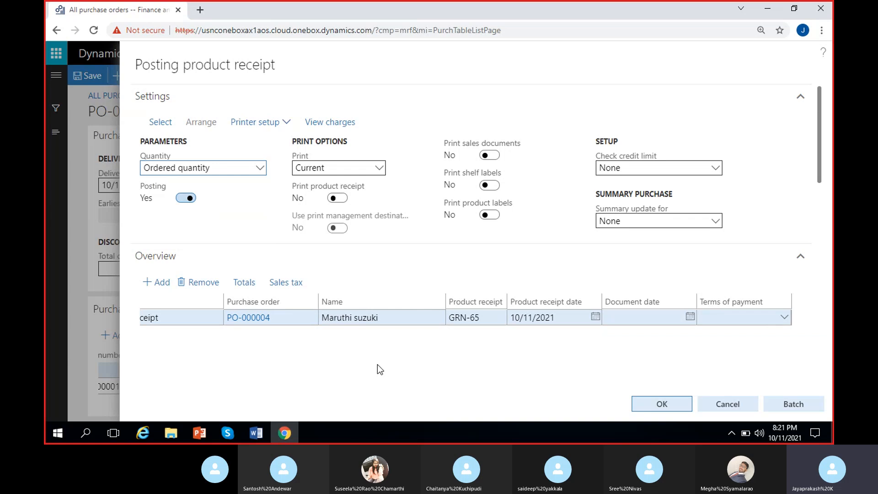
scroll(378, 364, left, 3)
drag(821, 128, 826, 220)
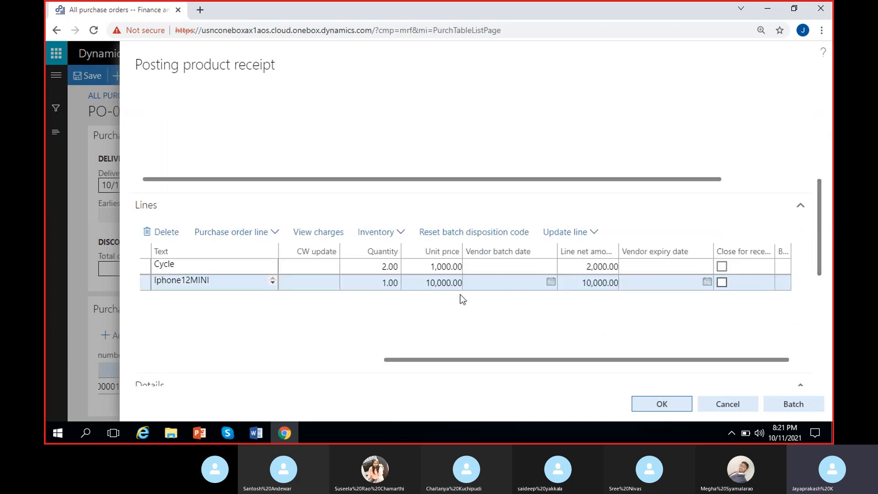
scroll(823, 218, up, 5)
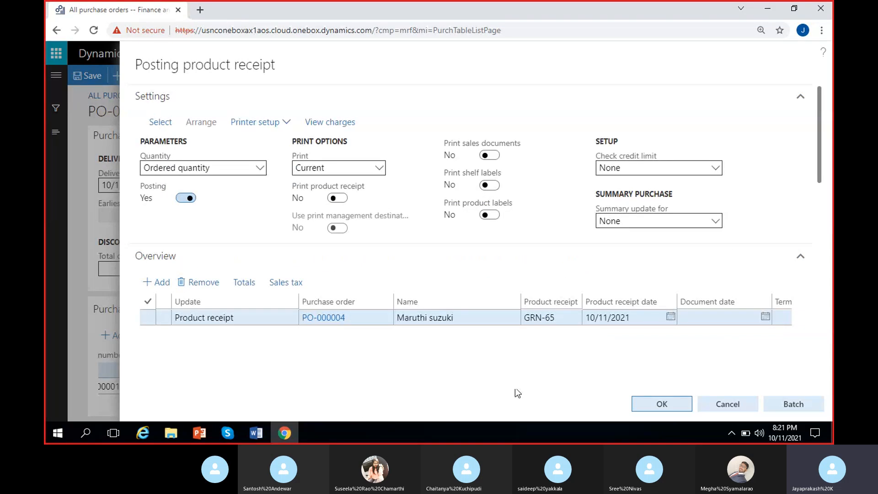
click(261, 170)
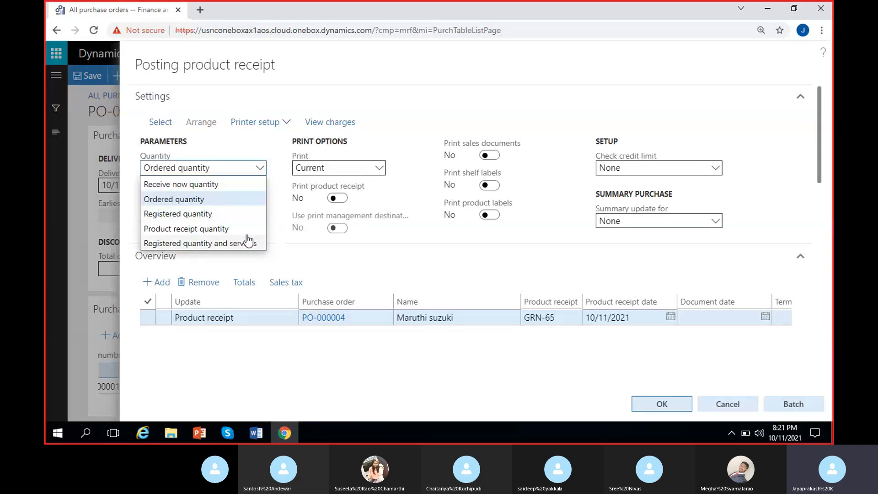
click(282, 166)
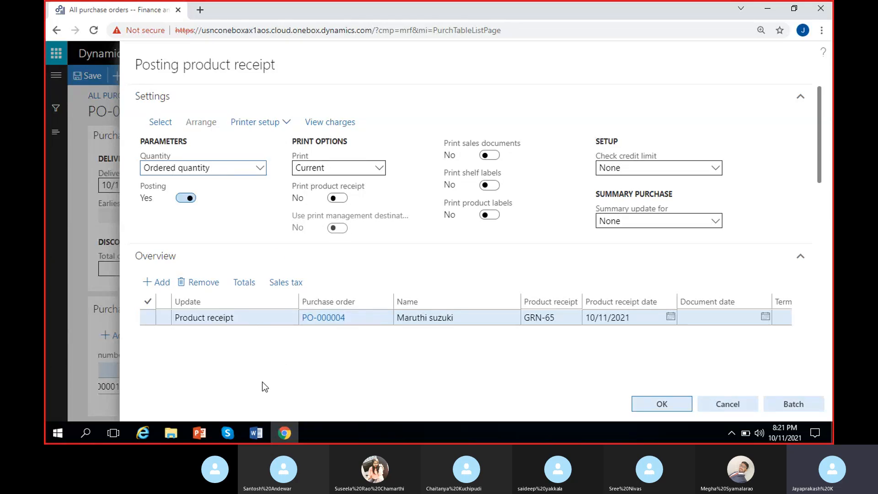
Step: Turn product receipt printing on and back off, and recheck the receipt lines
click(337, 200)
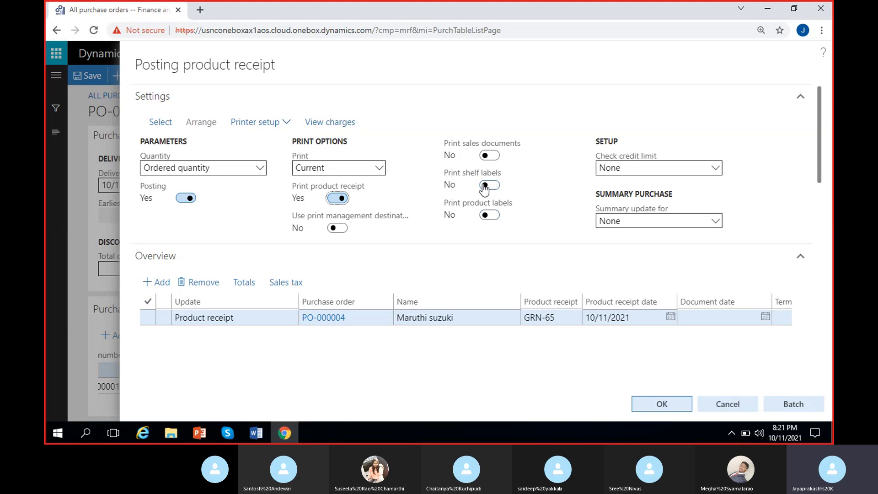
click(337, 198)
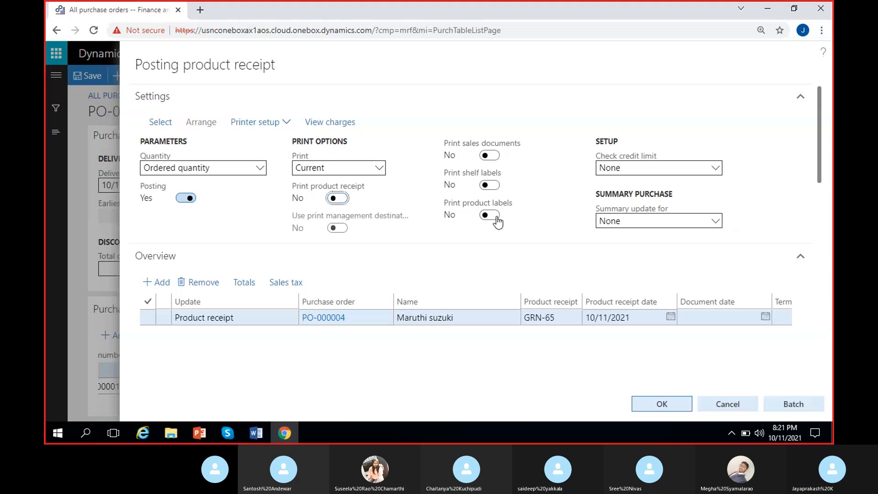
click(293, 250)
scroll(354, 278, down, 5)
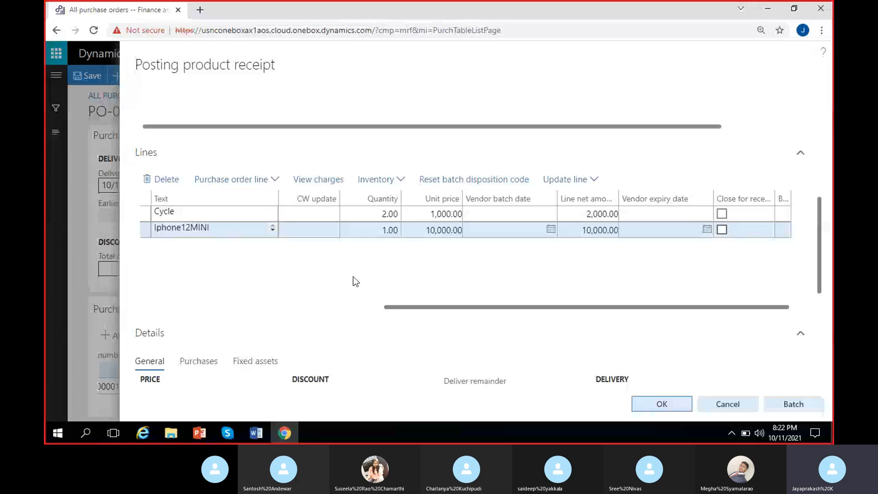
click(228, 433)
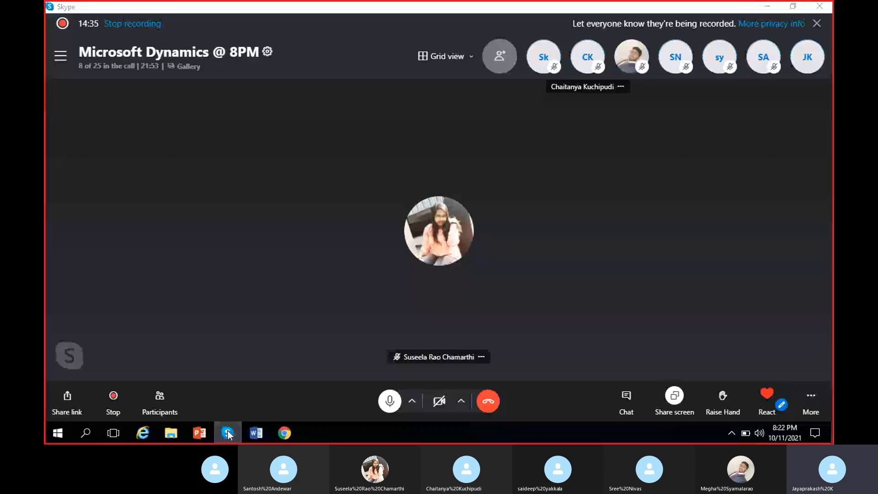
click(228, 432)
mouse_move(228, 433)
click(190, 394)
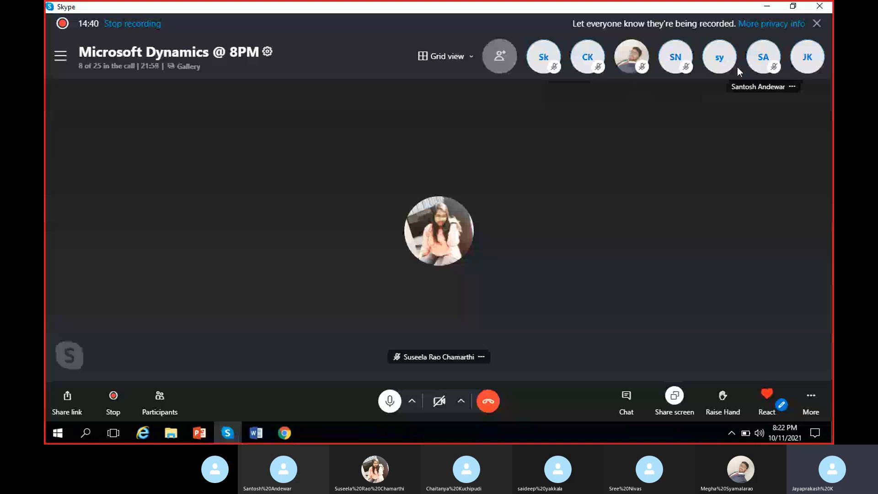
click(766, 7)
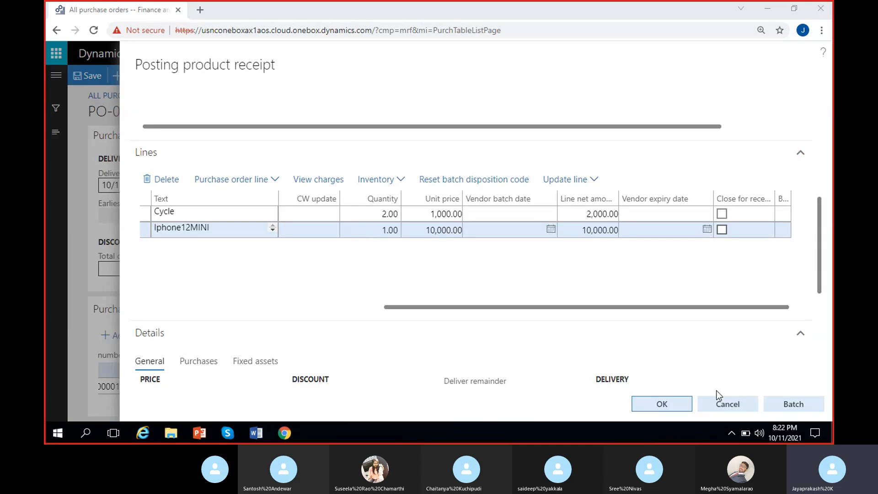
Step: Try to post the GRN-65 product receipt, read the posting message details, and dismiss the notifications
click(664, 405)
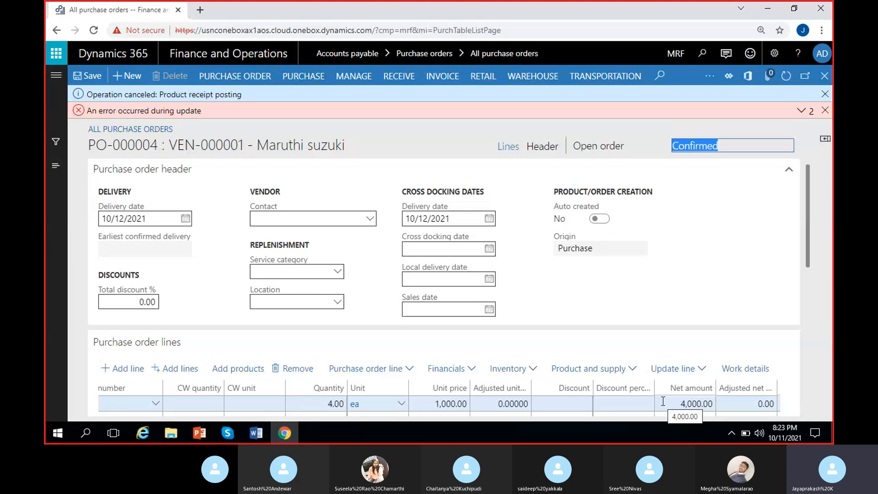
click(801, 111)
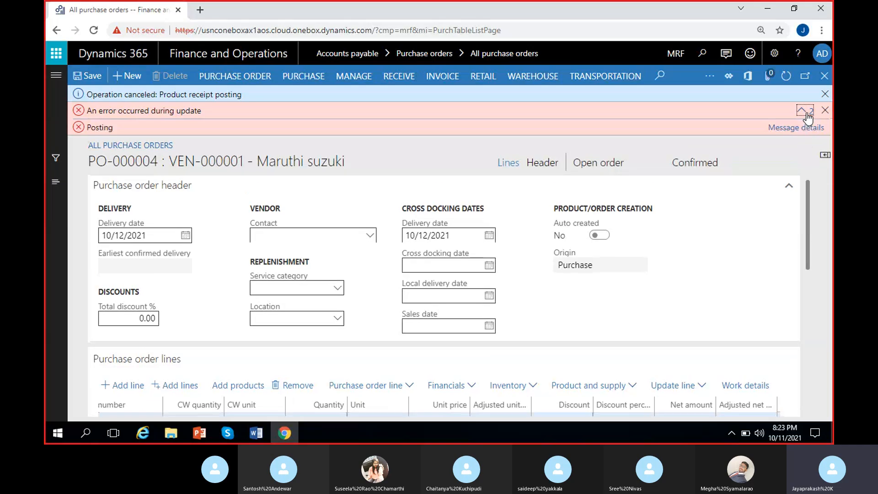
click(804, 128)
scroll(782, 227, down, 4)
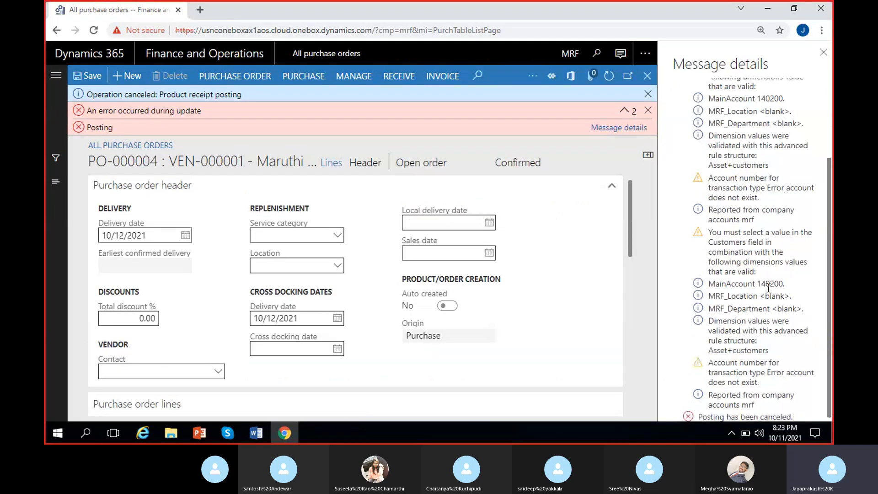
scroll(783, 227, up, 3)
click(824, 52)
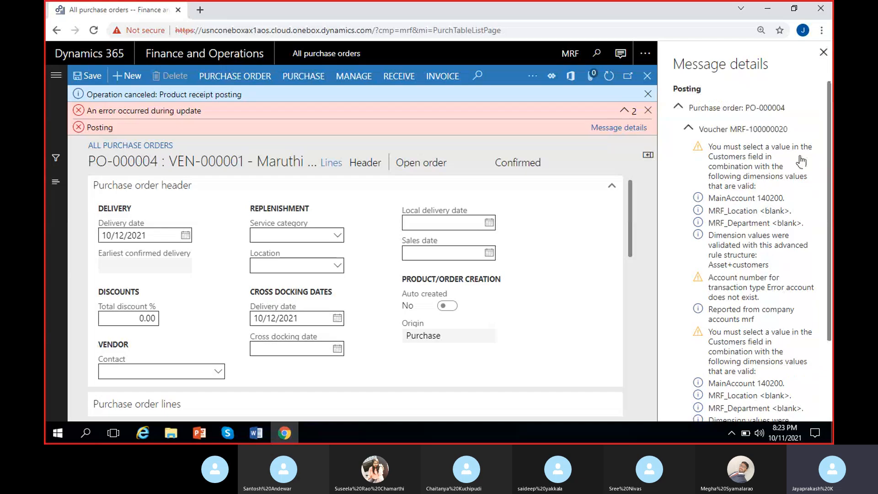
click(824, 110)
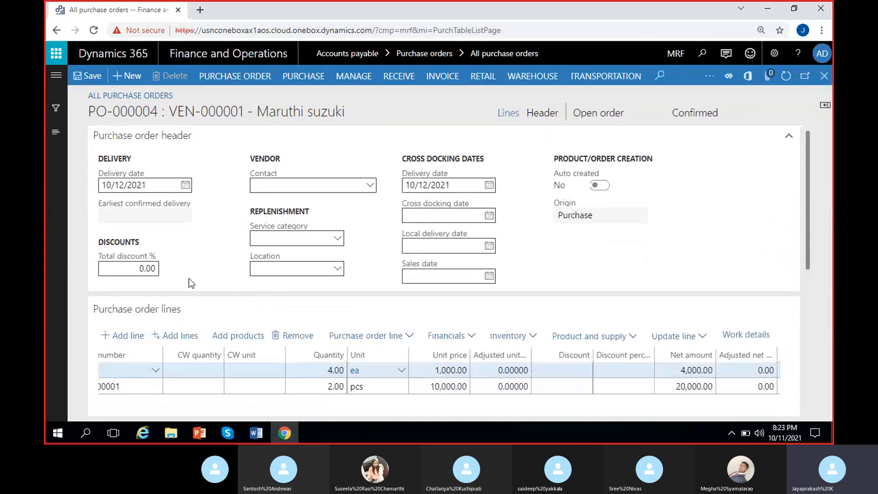
Step: In the purchase order header's financial dimensions, set Customers to 900 and MRF_Costcenter to CC/1
click(542, 113)
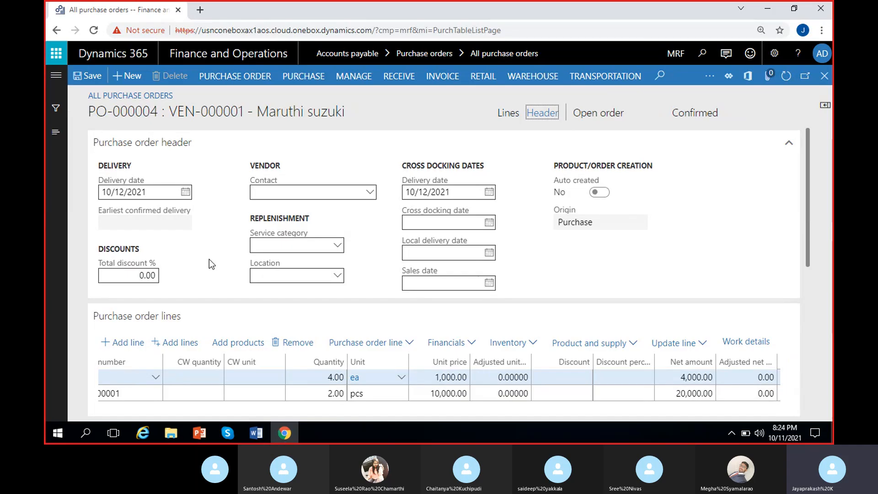
scroll(211, 262, down, 15)
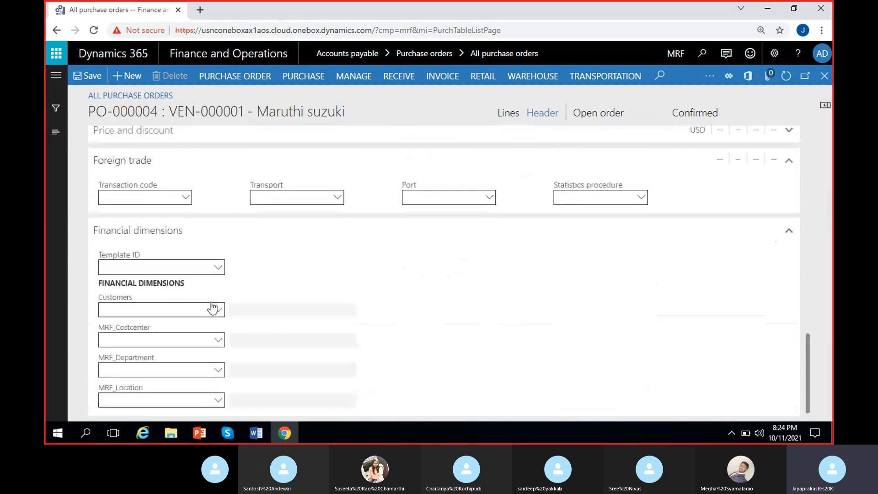
click(221, 311)
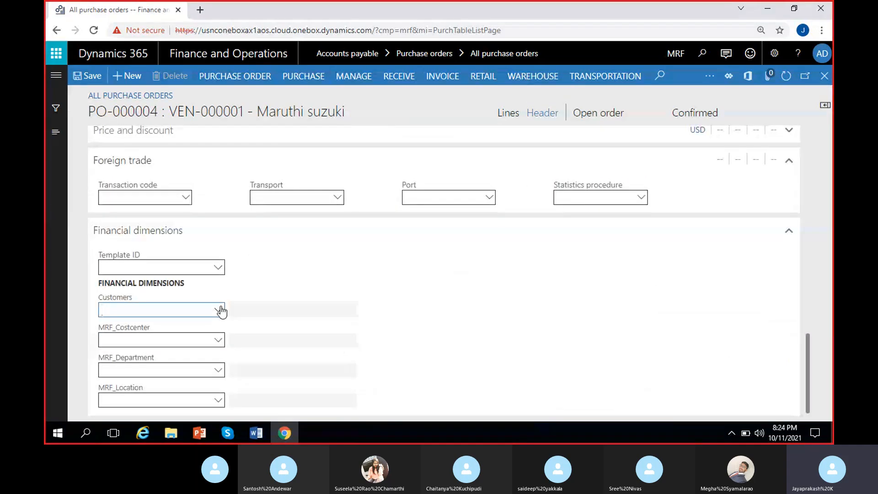
click(220, 310)
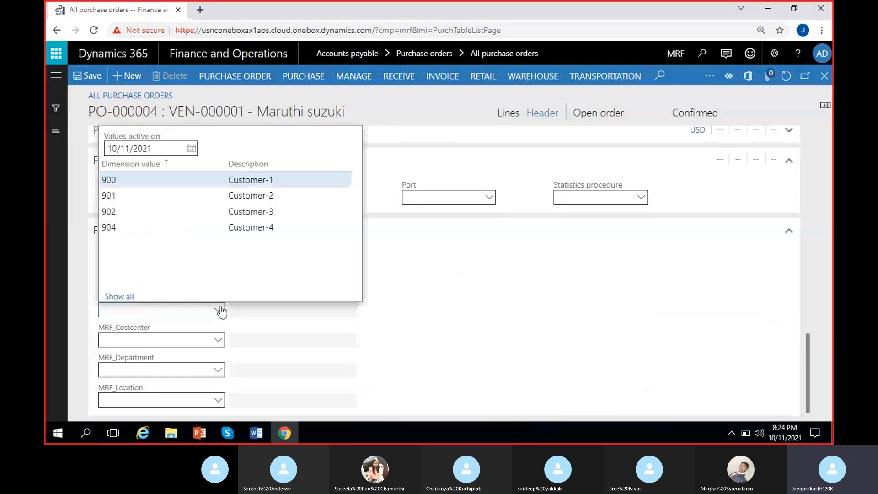
click(208, 183)
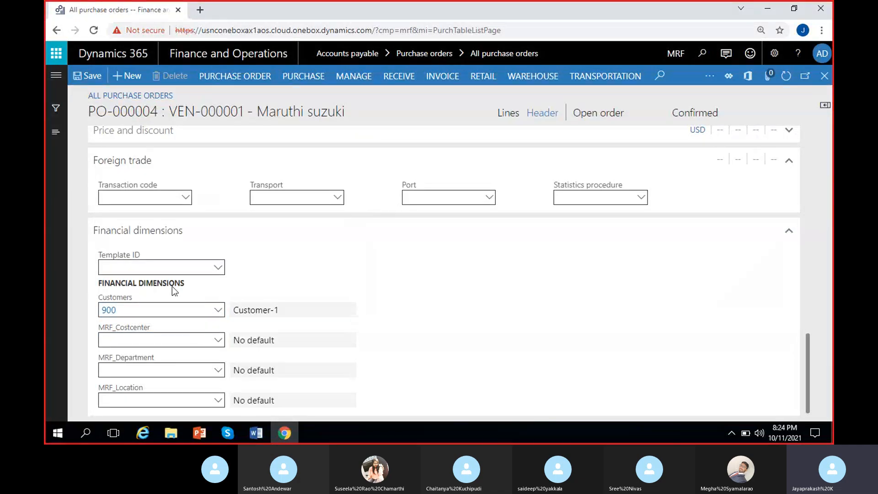
click(217, 340)
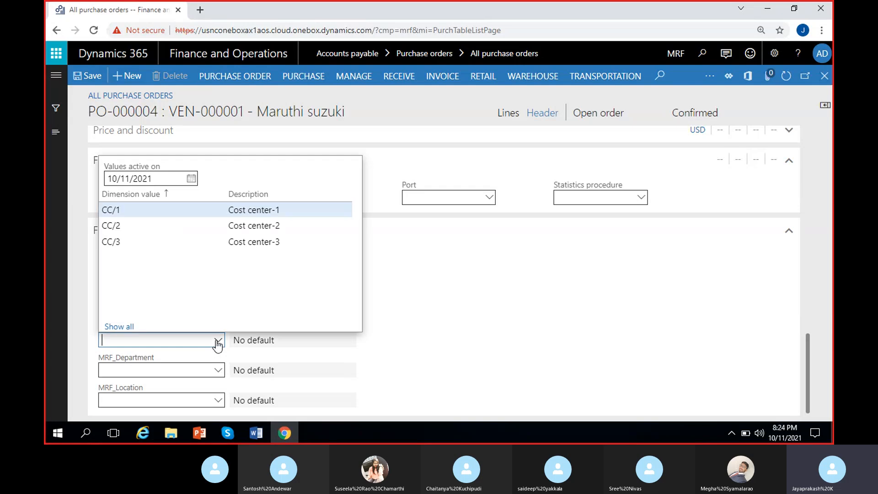
click(225, 212)
Step: In the header's financial dimensions, set MRF_Department to 200 (Finance) and MRF_Location to 100 (Hyderabad)
click(218, 371)
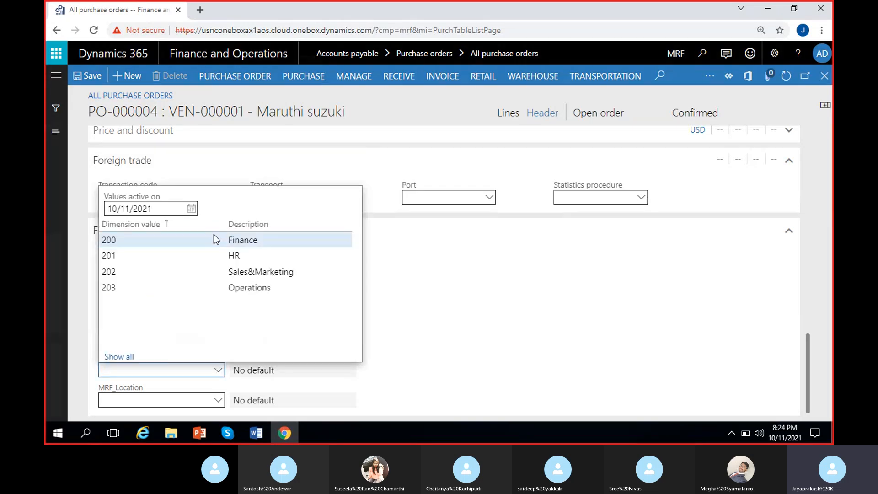
click(213, 234)
click(218, 401)
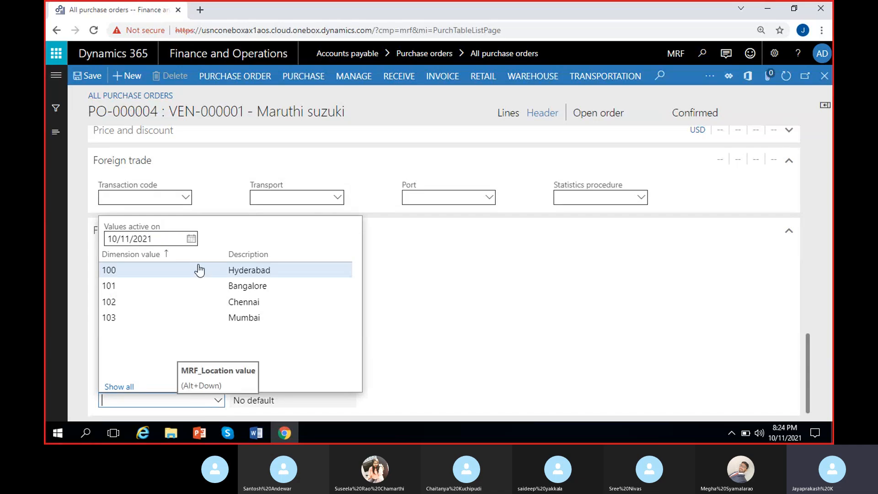
click(198, 269)
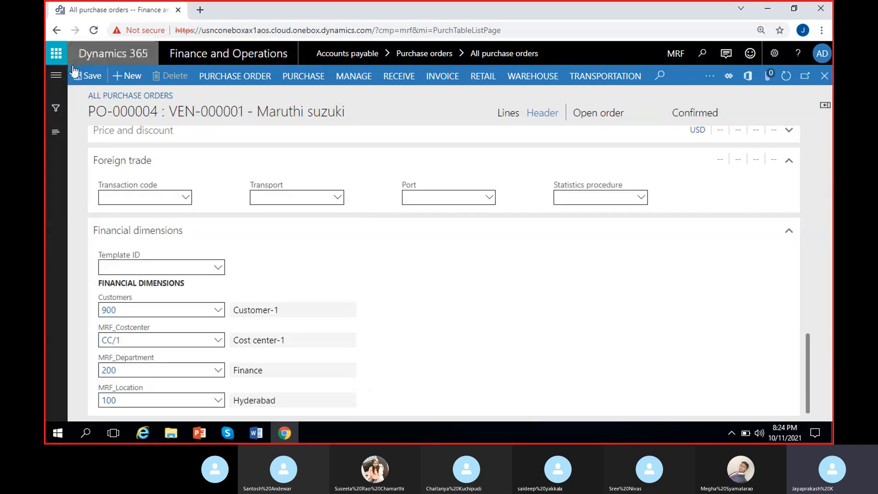
Step: Save the purchase order and update its lines with Update Dimension set to Yes and prices and discounts on Update all
click(86, 76)
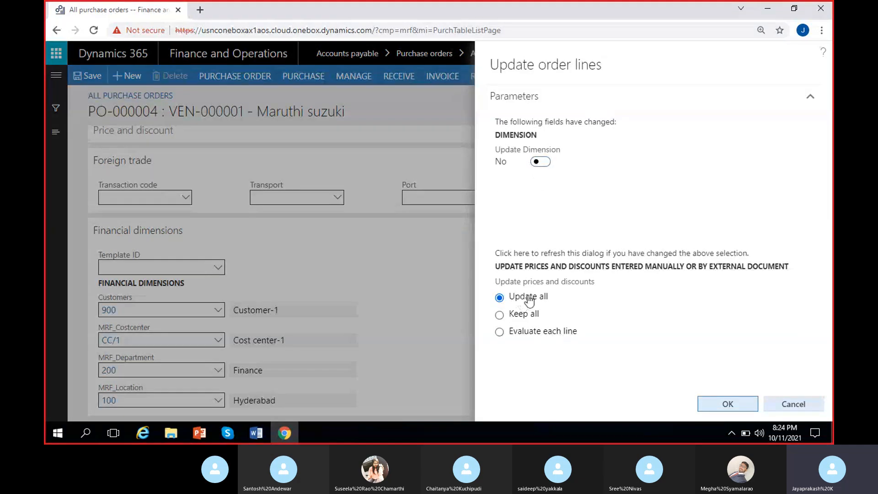
click(539, 162)
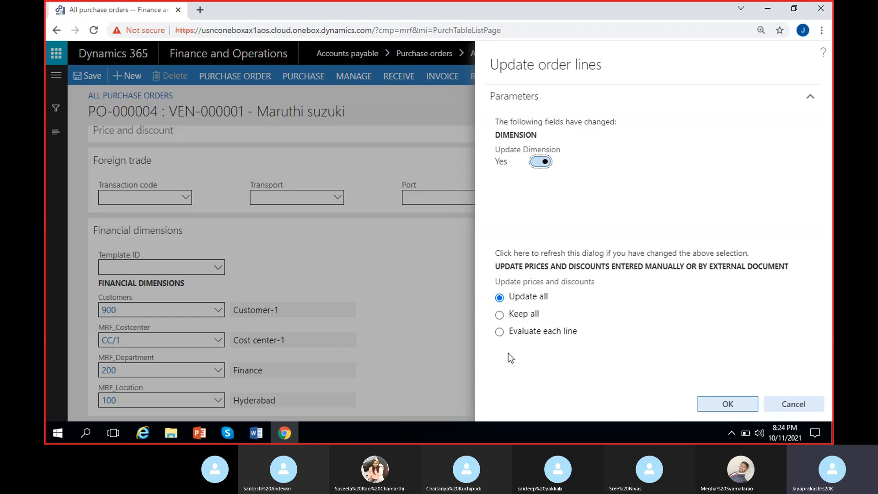
click(729, 413)
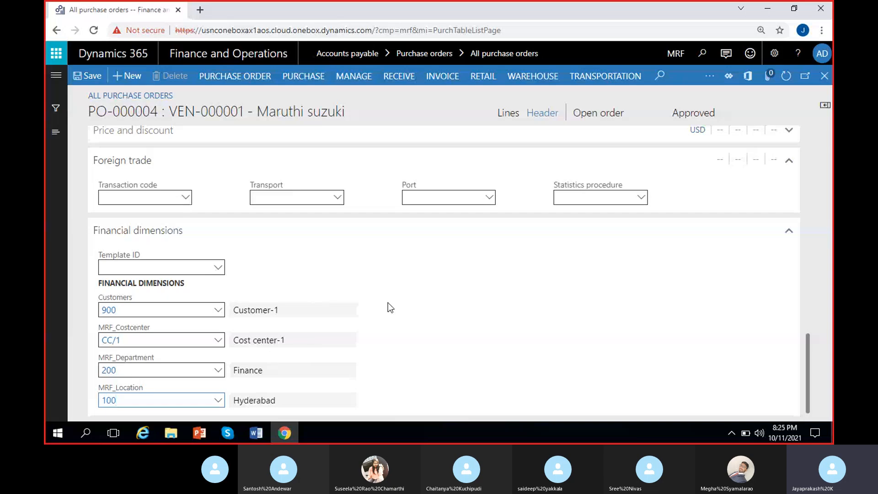
Step: Confirm the purchase order again after the dimension update
click(256, 81)
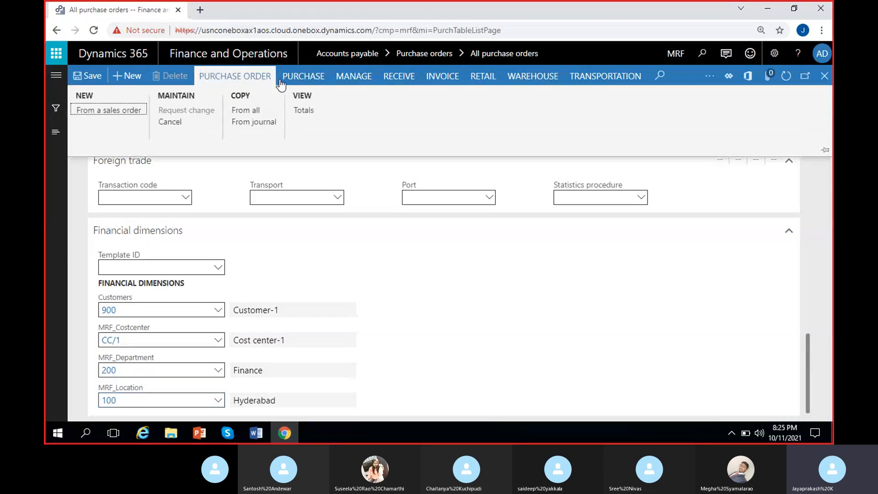
click(285, 82)
click(553, 112)
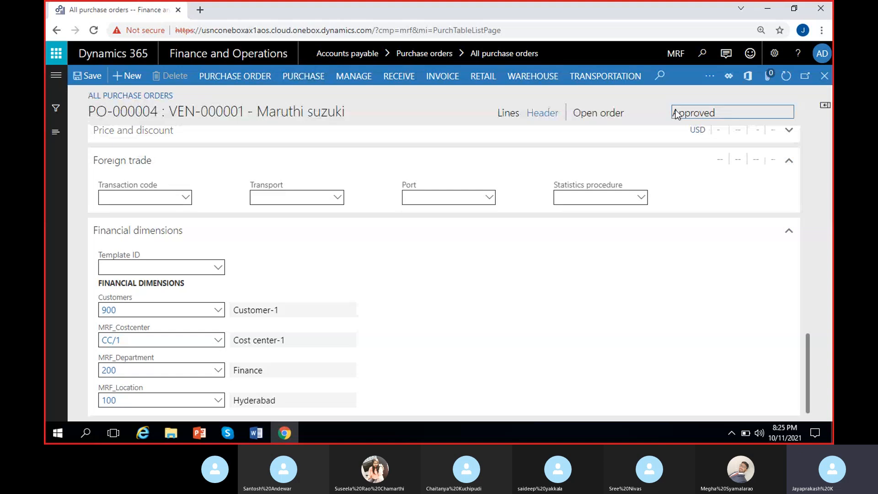
click(322, 82)
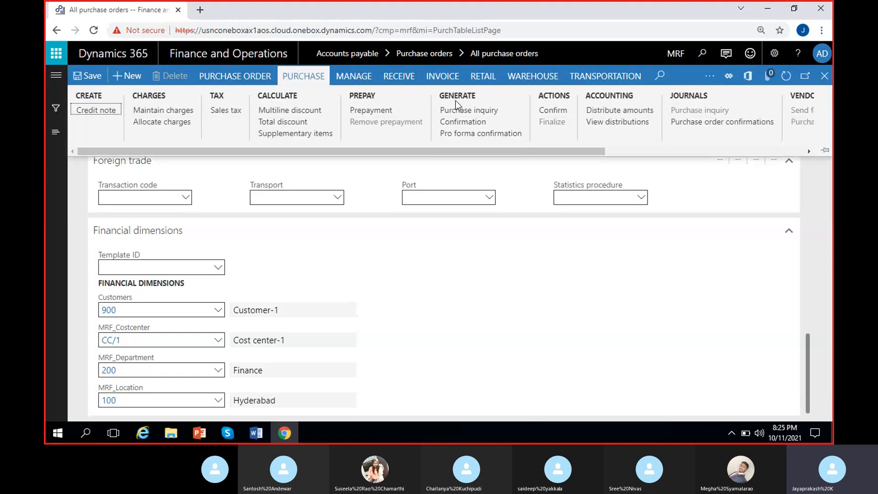
click(552, 111)
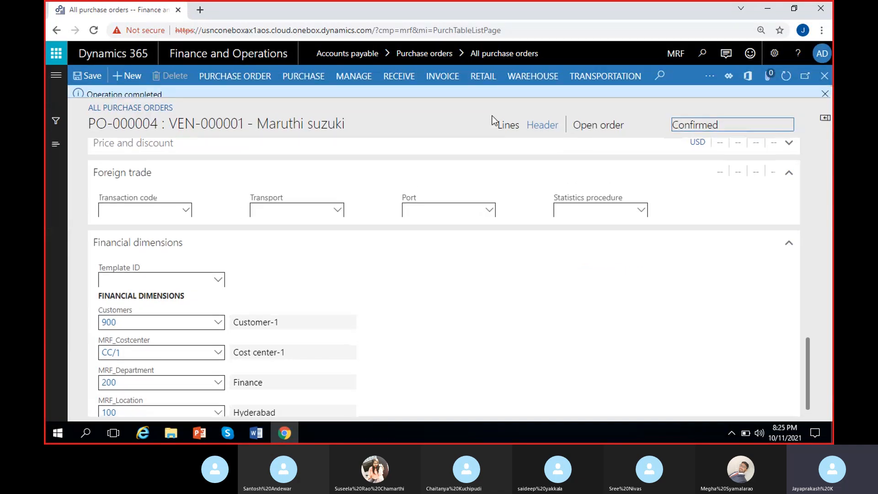
Step: Generate a product receipt for the purchase order and enter GRN-65 as its receipt number
click(393, 77)
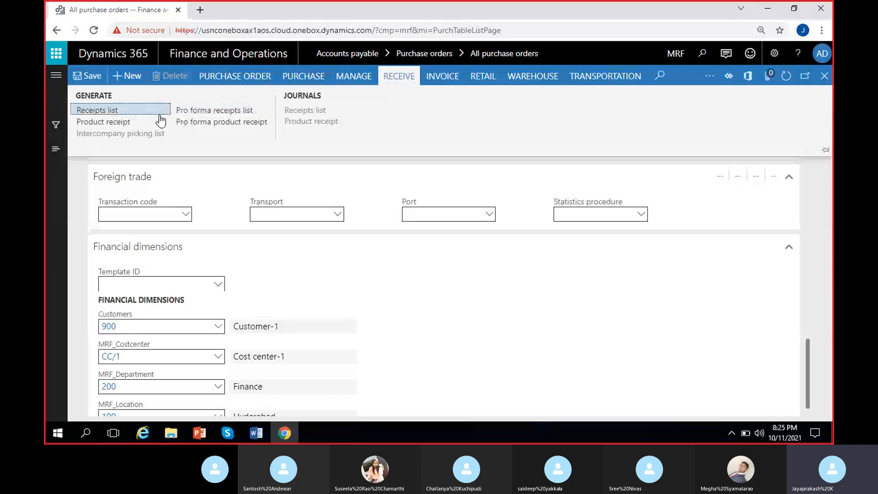
click(120, 122)
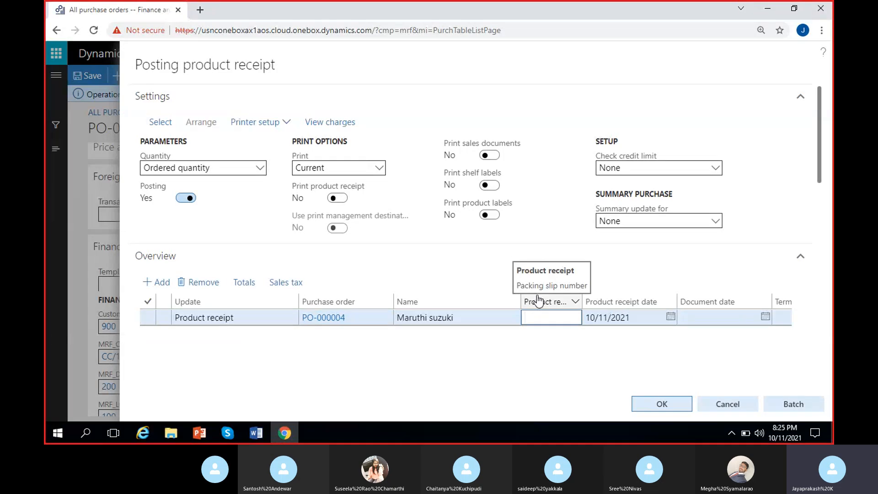
text(GR)
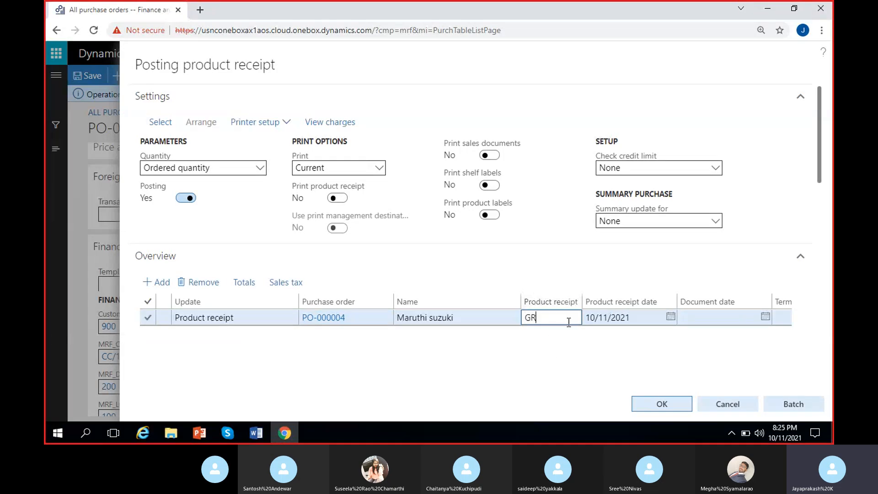
text(N-63)
key(BackSpace)
text(5)
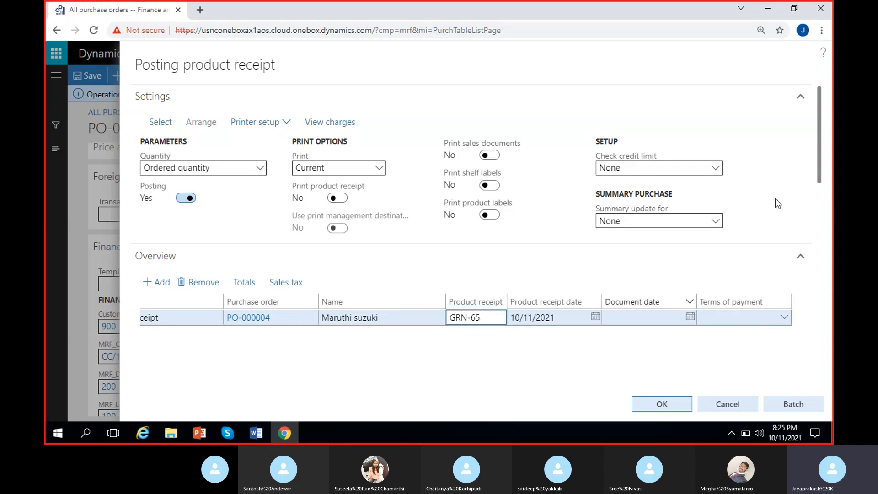
Step: Set the receipt quantities to 2 for Cycle and 1 for Iphone12MINI, and post the product receipt
scroll(778, 203, down, 5)
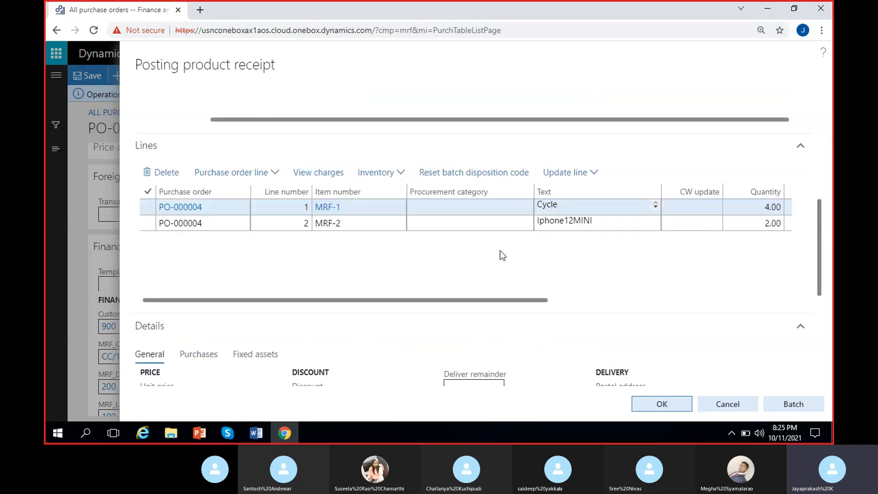
scroll(501, 251, right, 5)
click(511, 207)
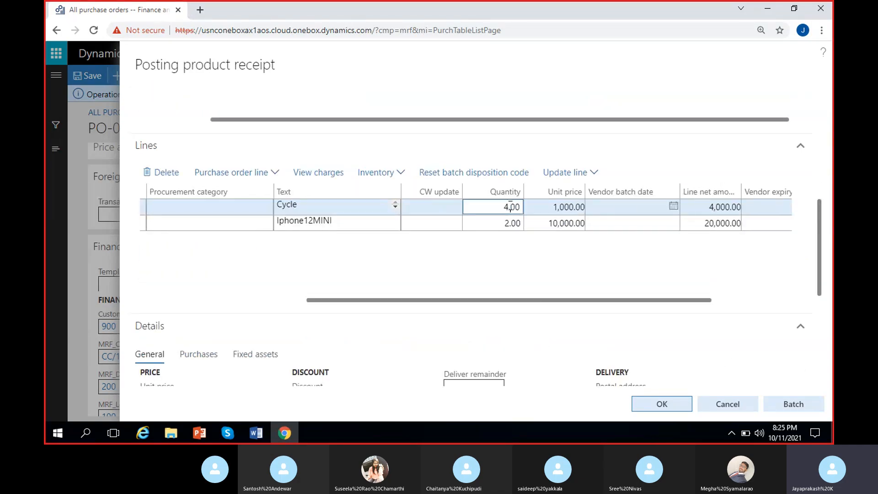
click(521, 225)
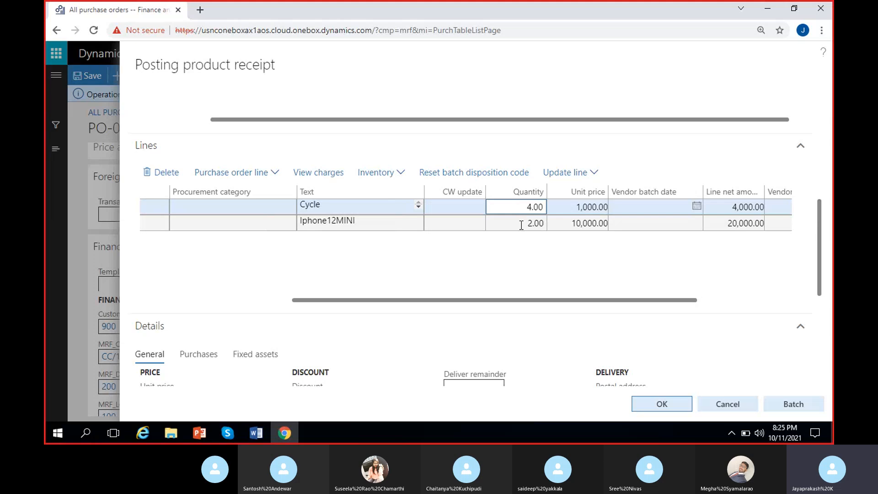
key(BackSpace)
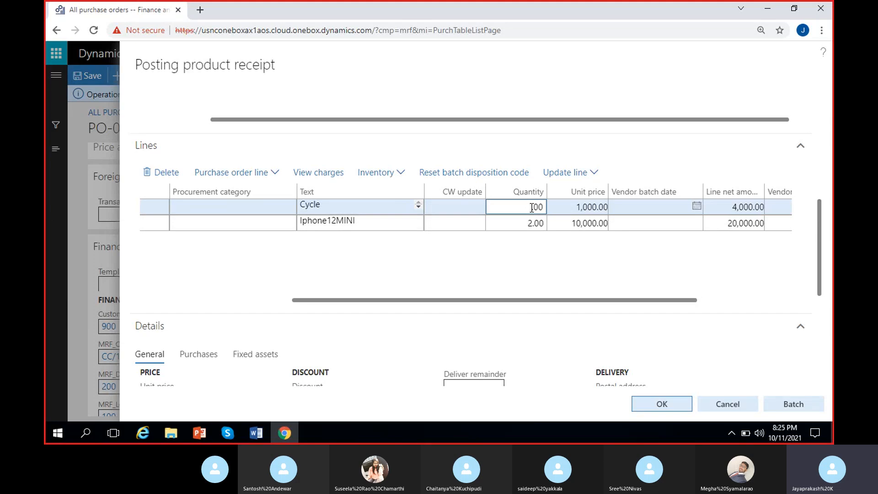
text(2)
click(533, 223)
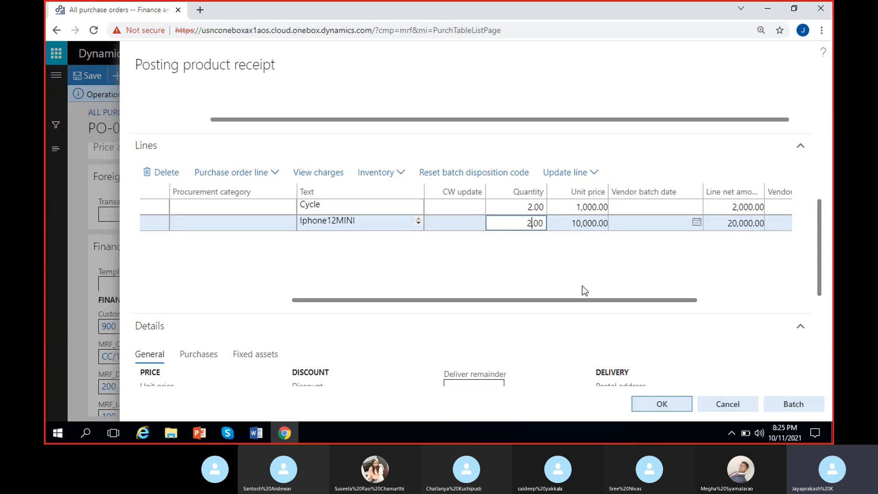
key(BackSpace)
text(1)
click(666, 403)
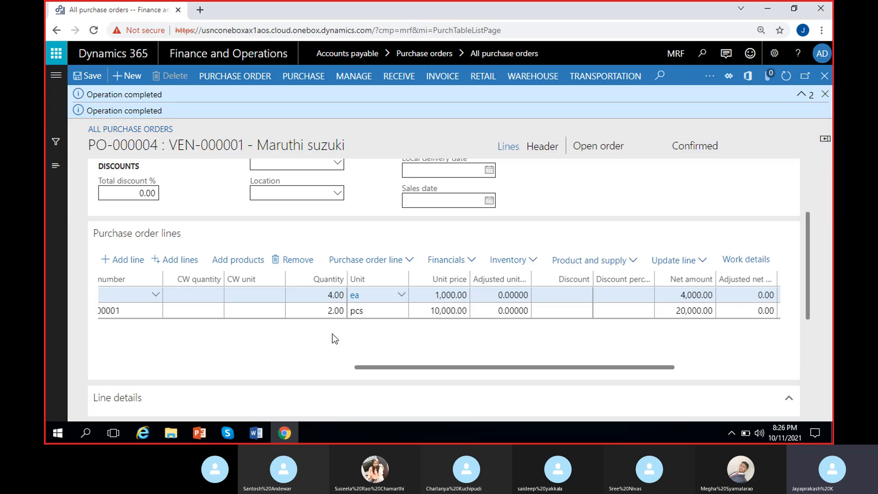
Step: View the voucher transactions of GRN-65 from the product receipt journal, widening the Account name column to show full names
click(399, 76)
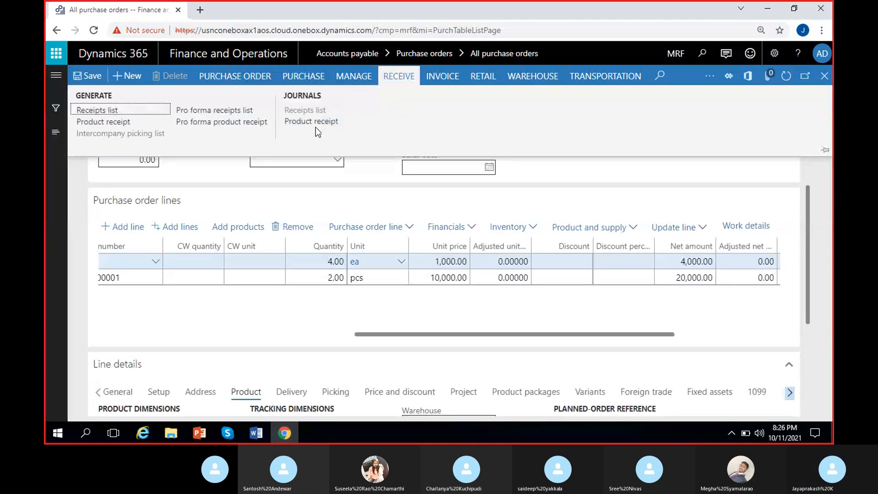
click(316, 123)
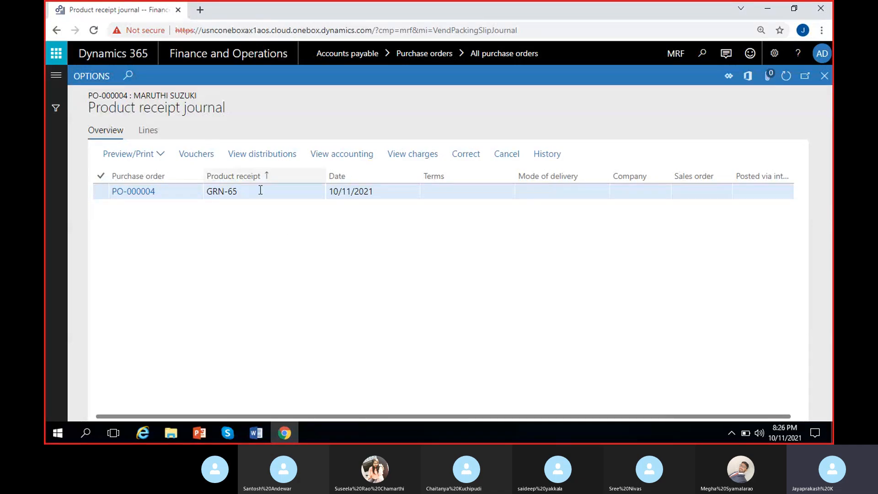
click(193, 153)
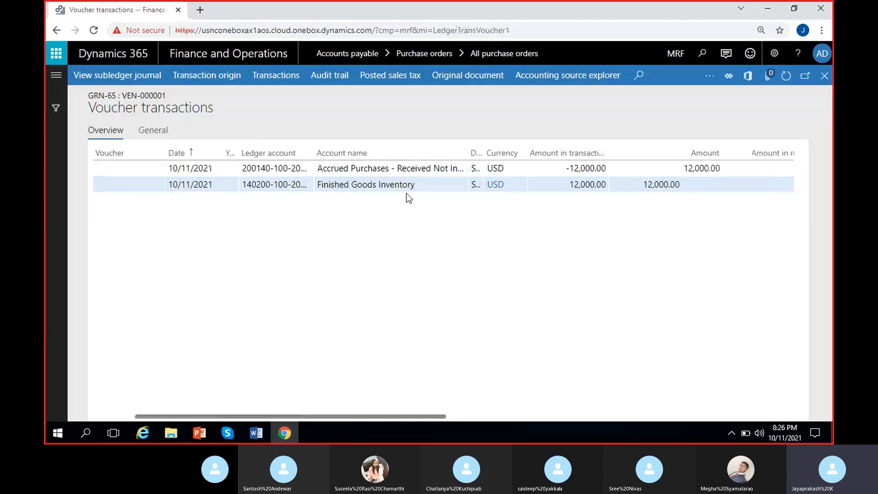
drag(468, 153, 489, 151)
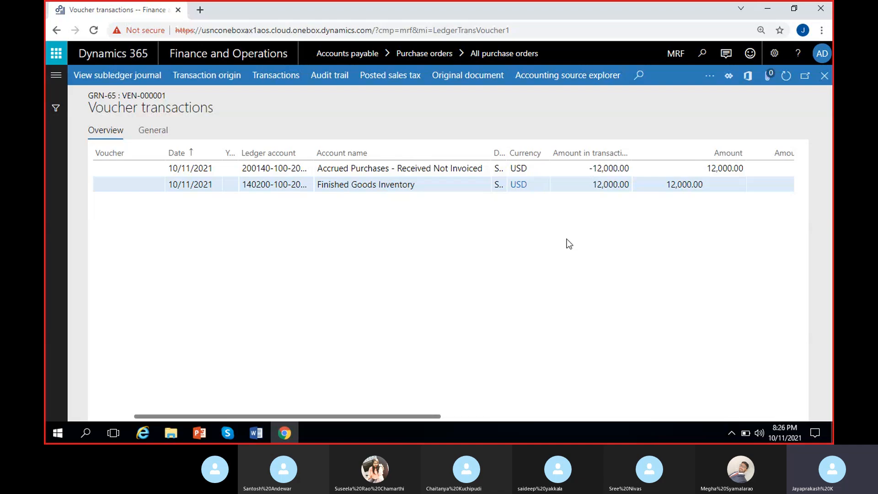
key(Tab)
Step: Switch to the MS Dynamics 8 PM notes in Word and review the product receipt entries, Inventory received DR and Purchase accrual CR
click(255, 435)
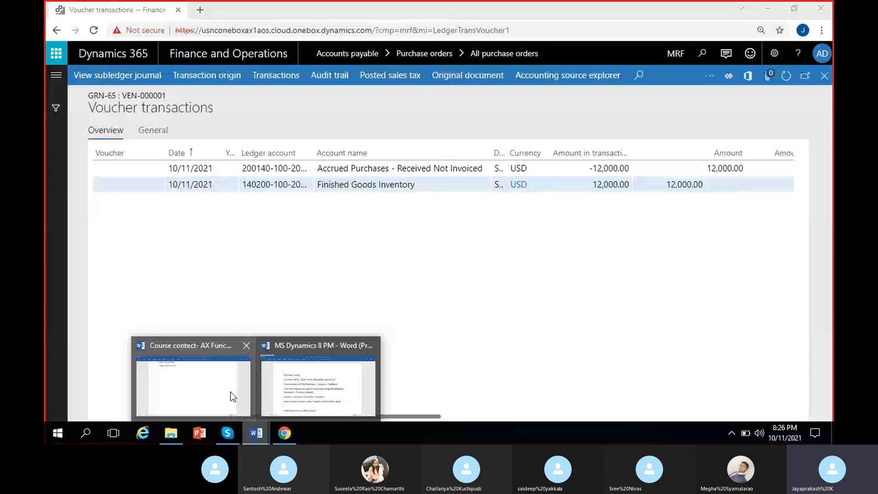
click(230, 392)
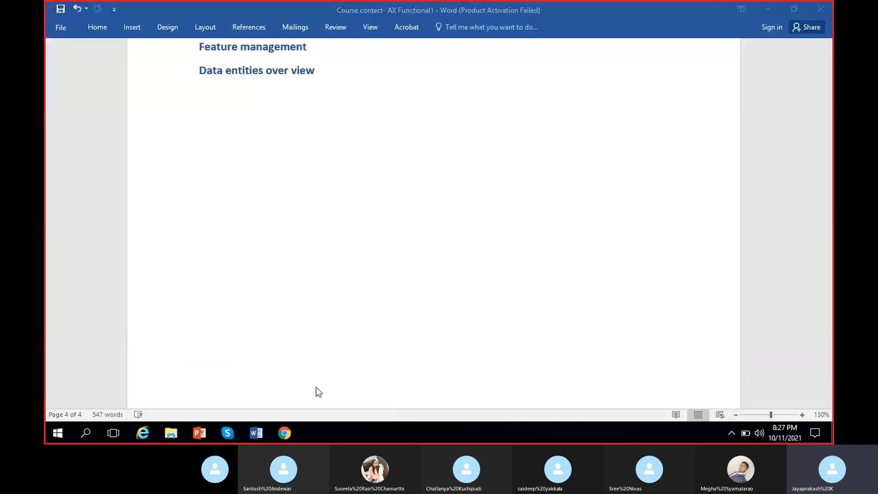
click(316, 387)
scroll(316, 387, down, 5)
scroll(318, 387, down, 3)
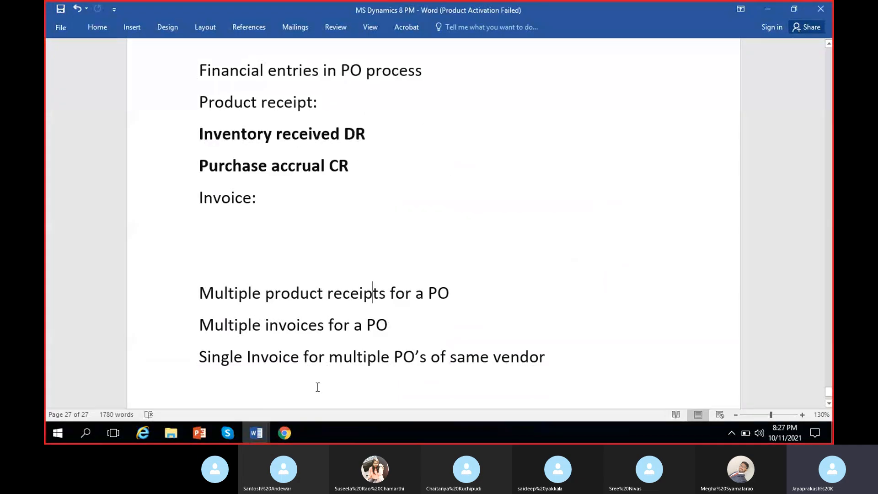
scroll(273, 188, up, 3)
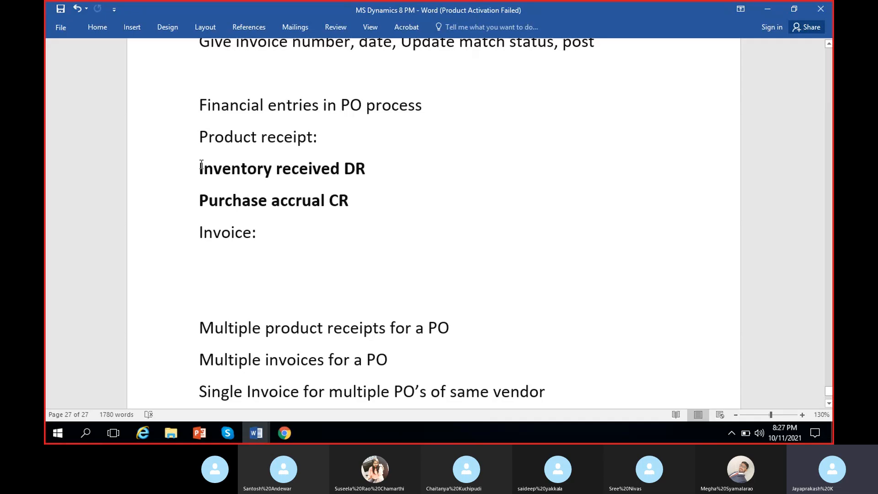
drag(201, 165, 363, 225)
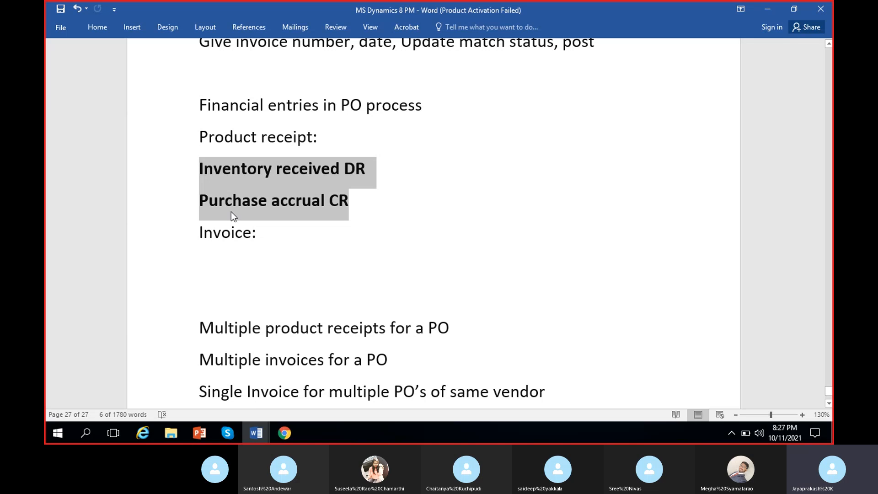
drag(231, 212, 354, 211)
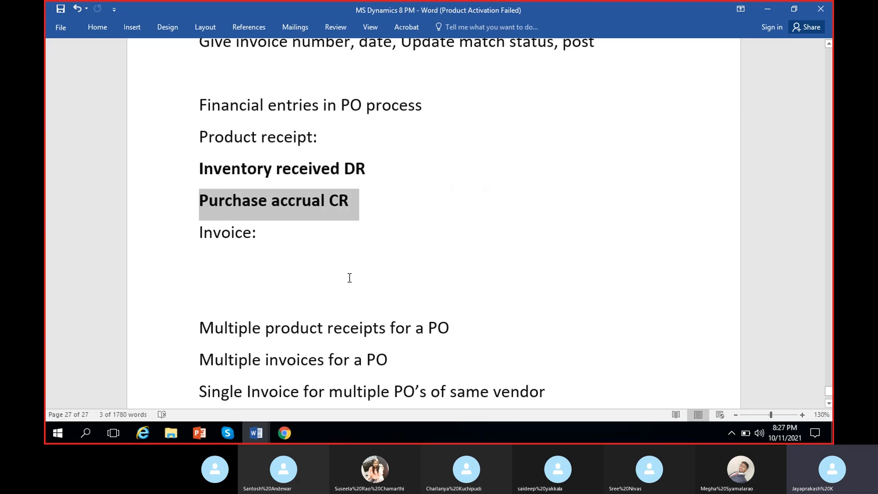
click(376, 216)
click(242, 296)
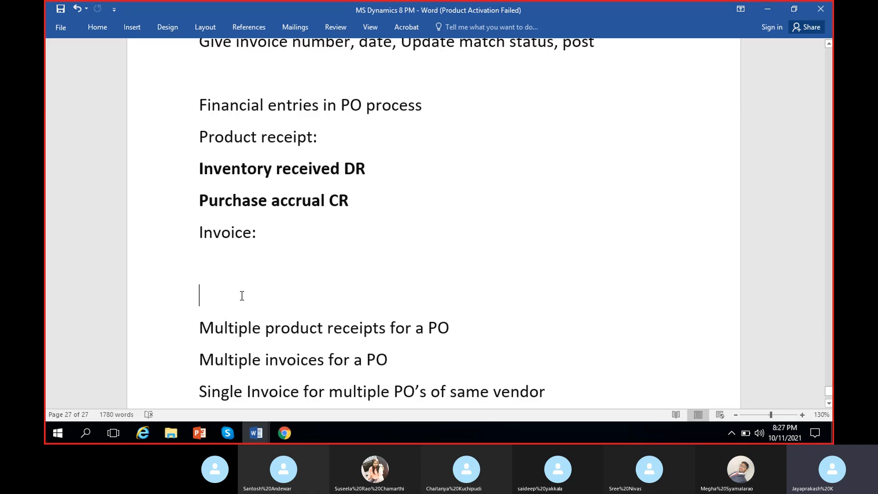
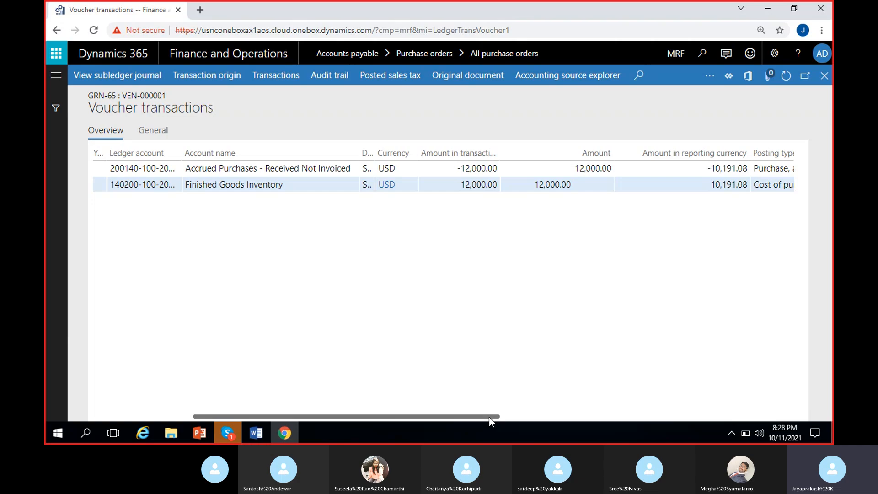
Step: Examine the posting types, account names and amounts of the GRN-65 voucher transactions in Dynamics 365
drag(490, 418, 593, 417)
click(526, 168)
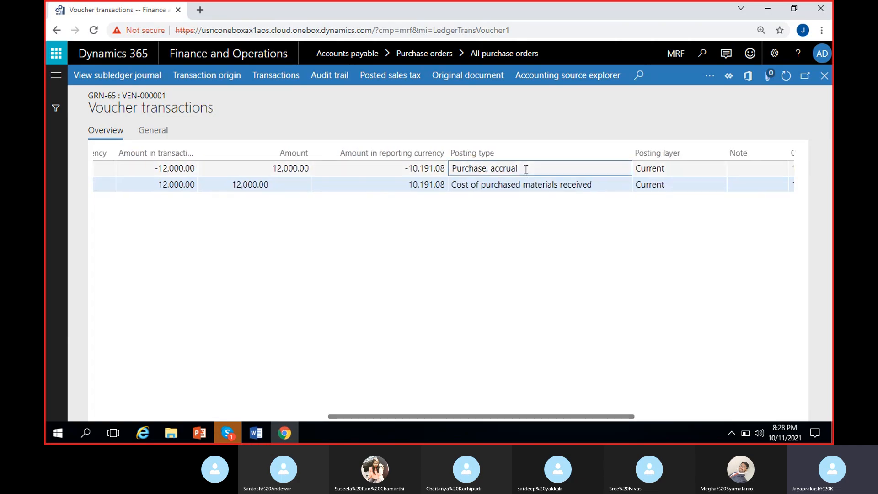
drag(416, 417, 276, 416)
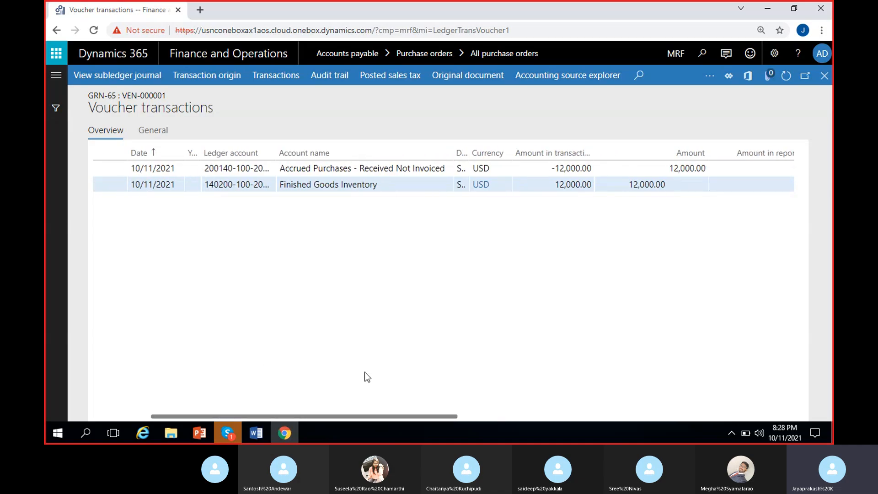
drag(369, 419, 340, 416)
click(664, 189)
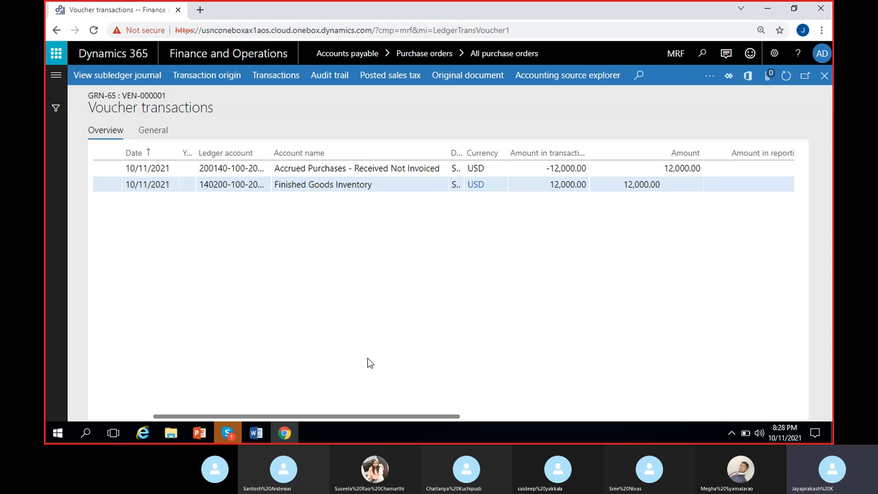
Step: Review the accounts, amounts and posting types of the GRN-65 voucher transactions, and return to the purchase order
scroll(368, 358, right, 5)
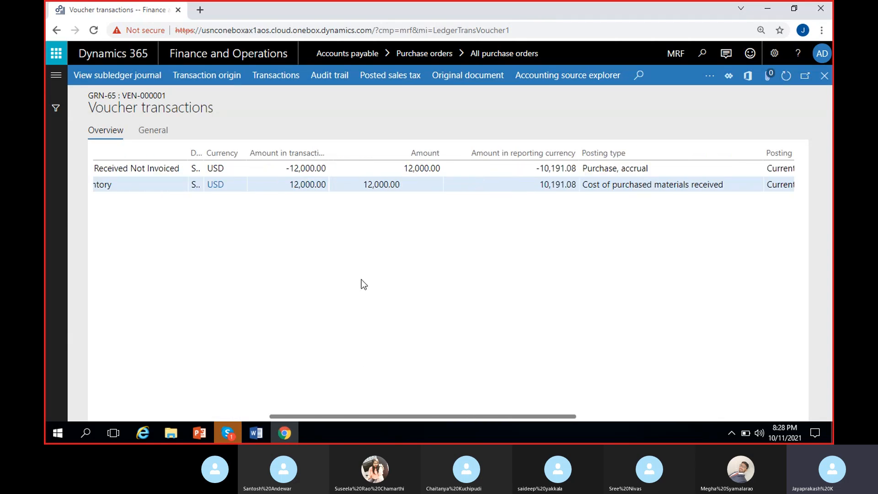
scroll(362, 280, left, 2)
scroll(206, 279, left, 3)
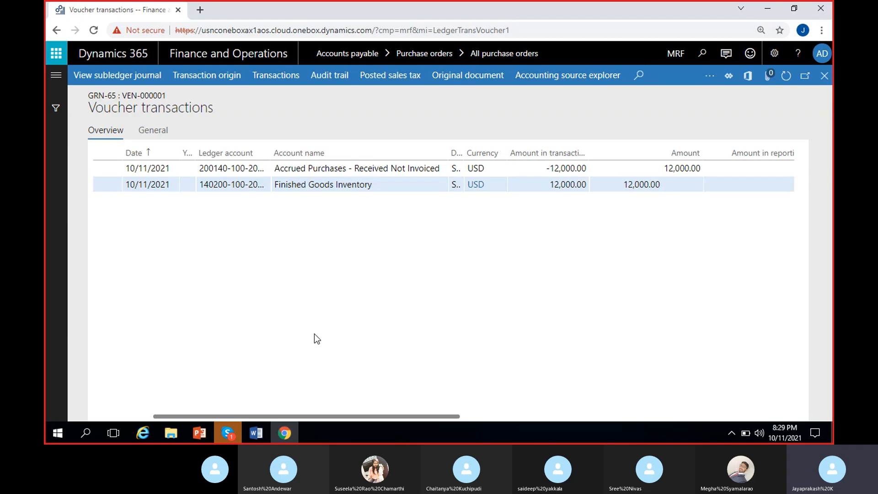
scroll(315, 339, right, 3)
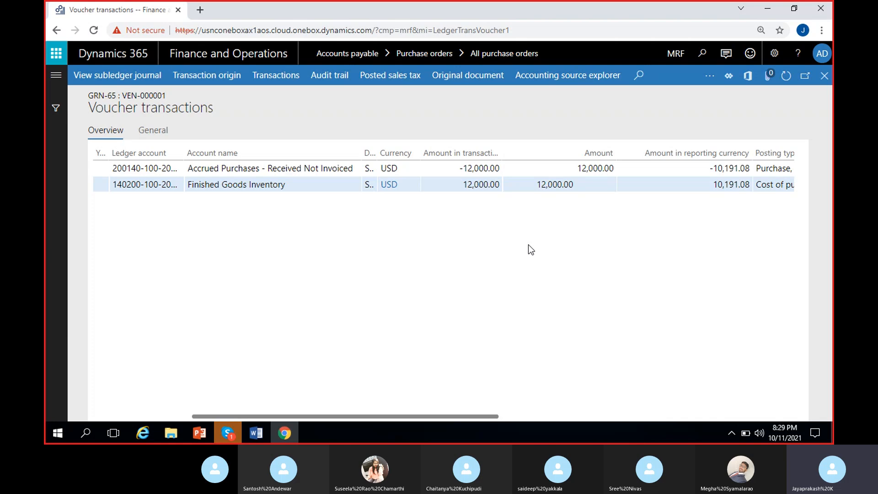
scroll(402, 289, left, 5)
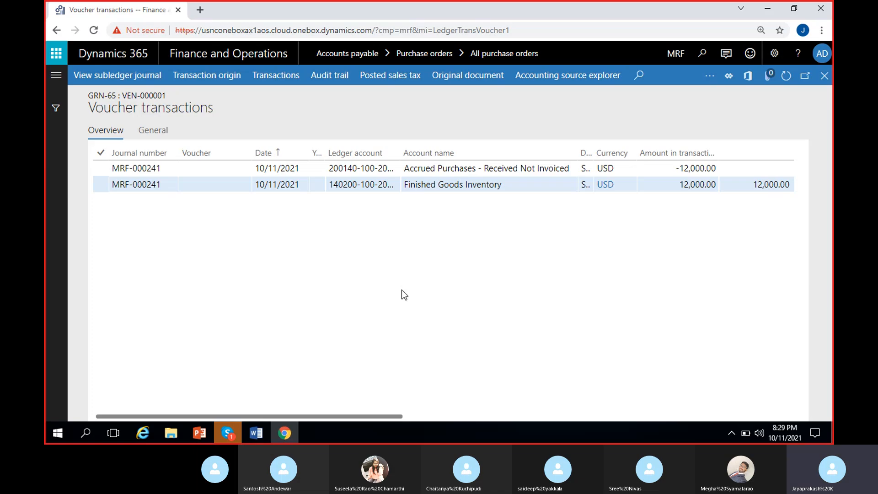
click(825, 76)
mouse_move(257, 433)
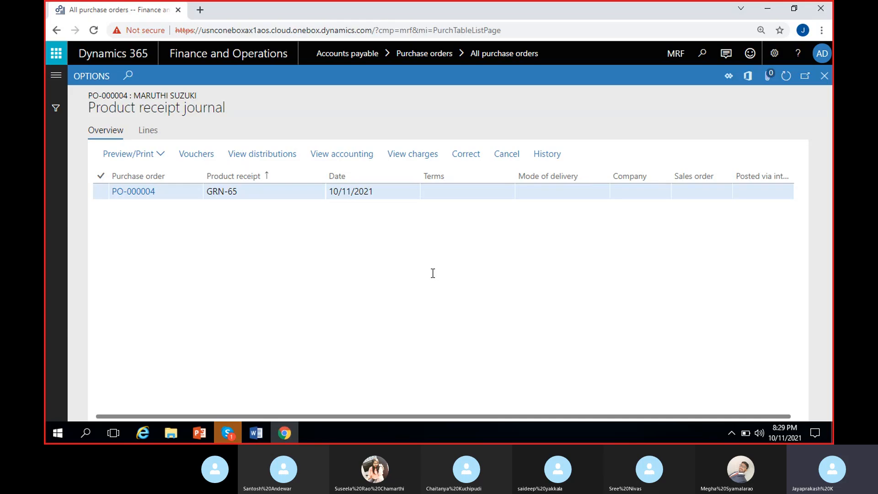
key(Escape)
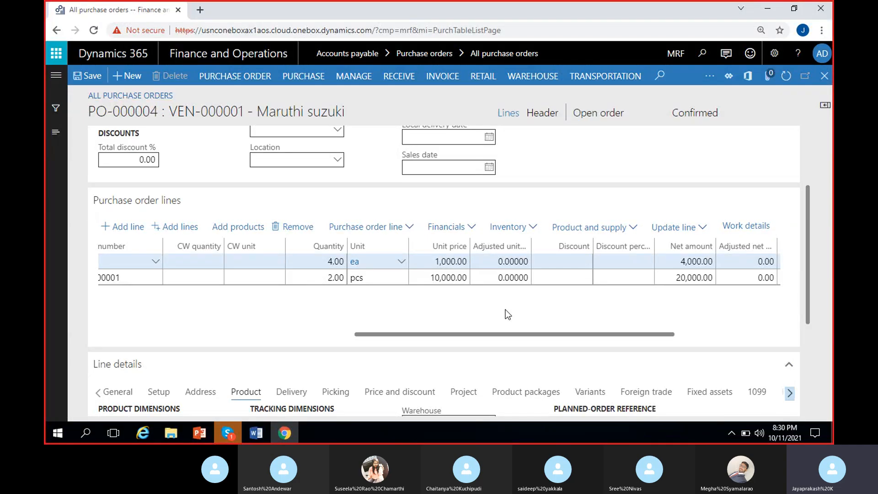
Step: Create a vendor invoice from the Maruthi suzuki purchase order and enter INV-65/1 as its invoice number
click(438, 80)
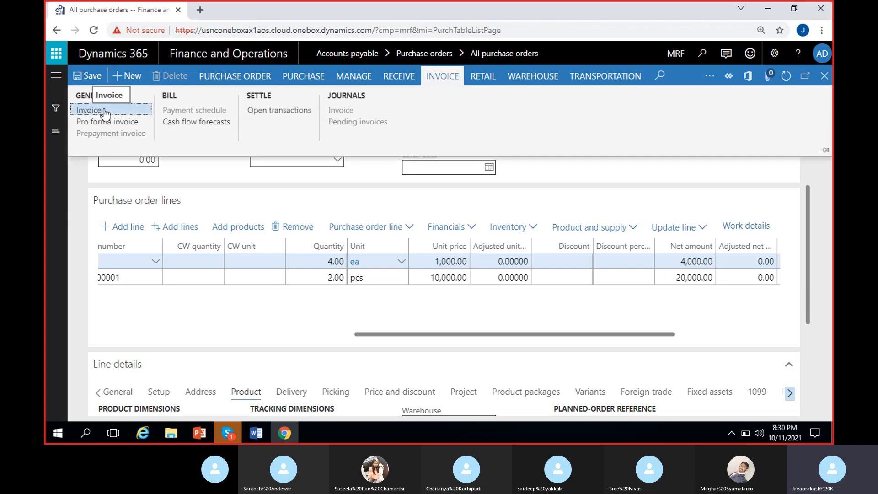
click(105, 111)
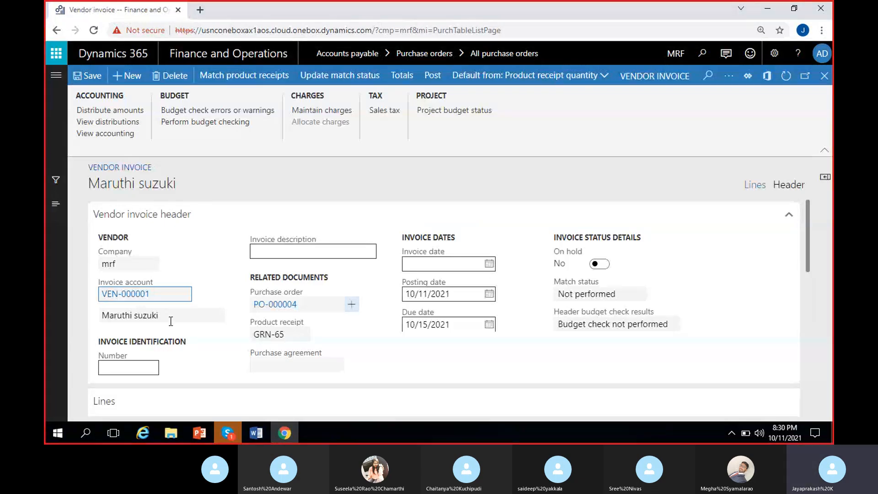
click(156, 367)
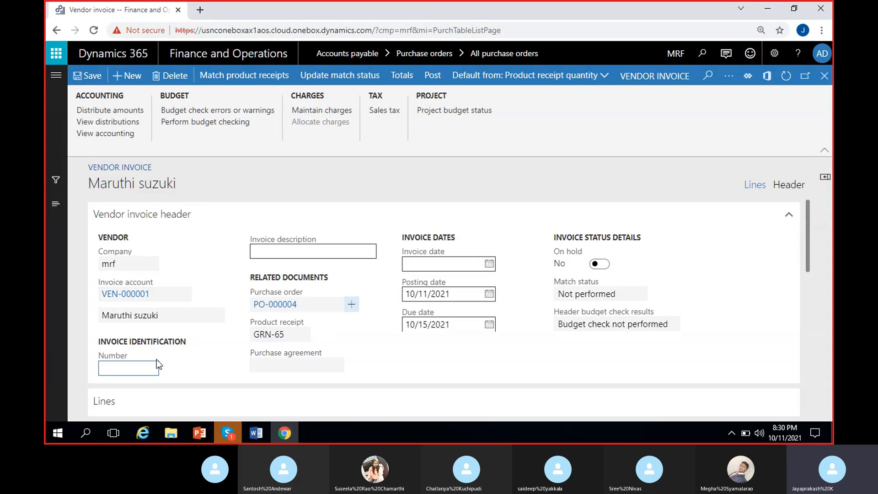
text(INV-6)
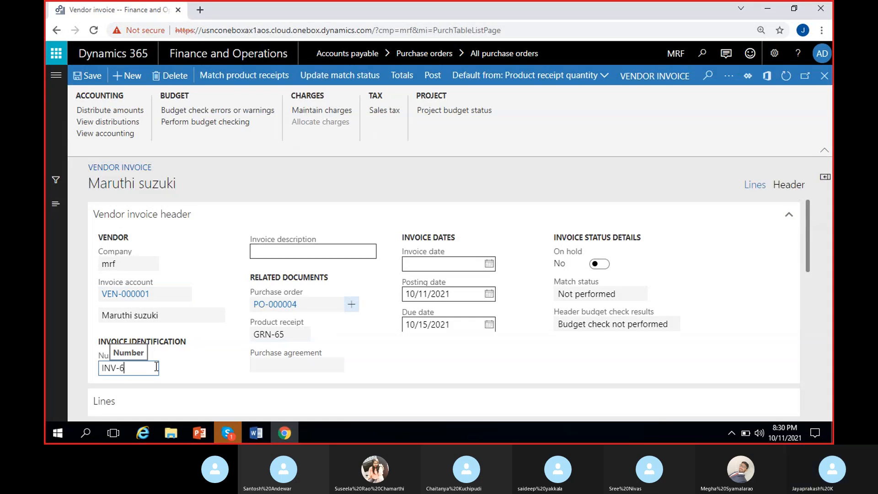
text(5/1)
click(219, 367)
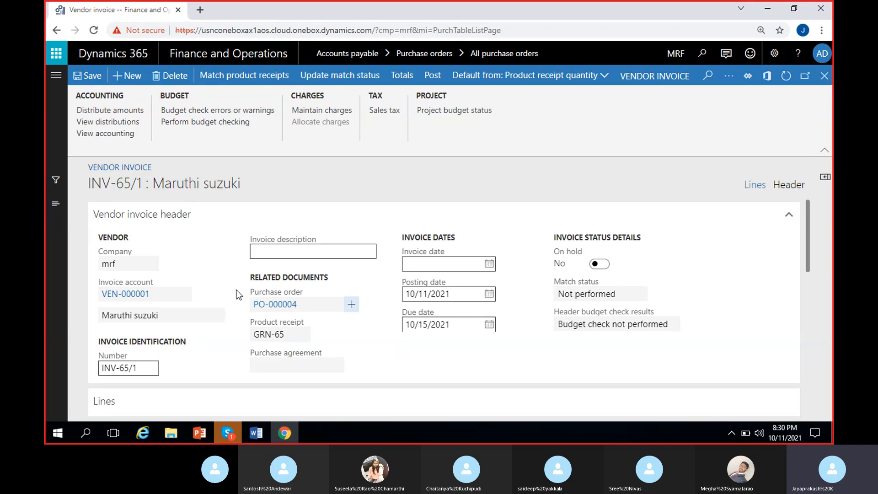
Step: Set the vendor invoice's invoice date and posting date to 10/13/2021 and its due date to 10/20/2021
click(489, 265)
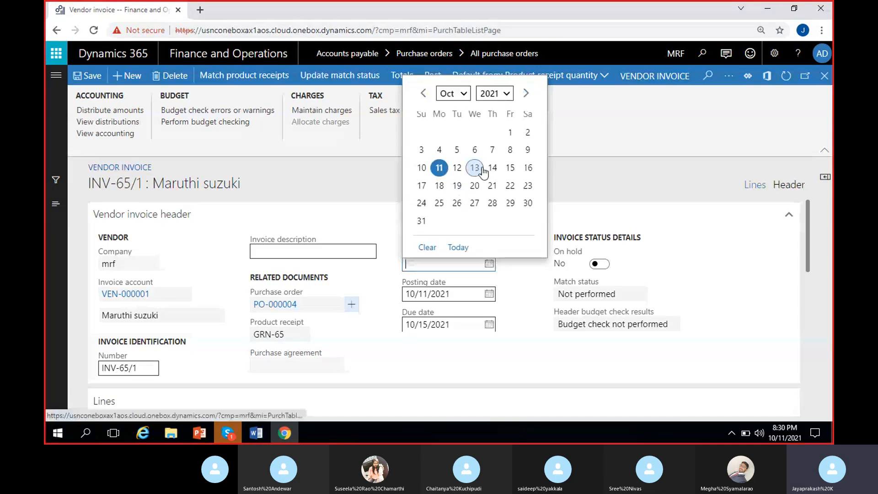
click(475, 168)
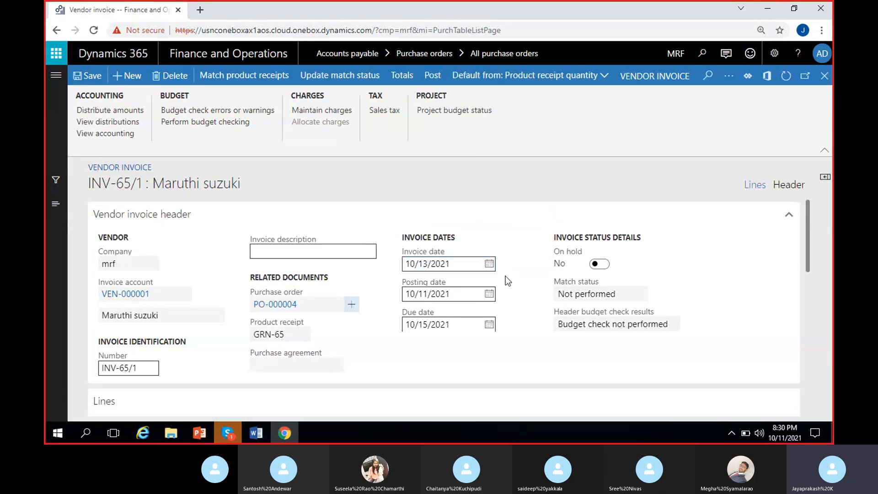
click(489, 294)
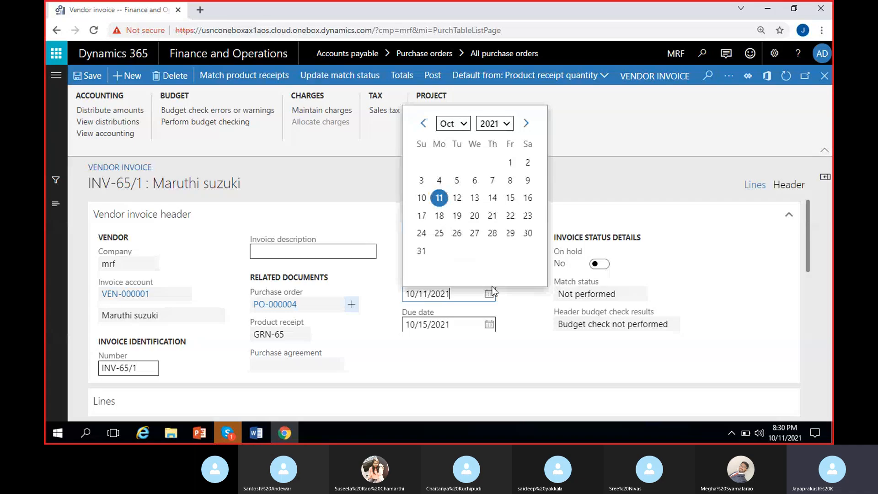
click(492, 287)
scroll(489, 274, down, 1)
click(489, 266)
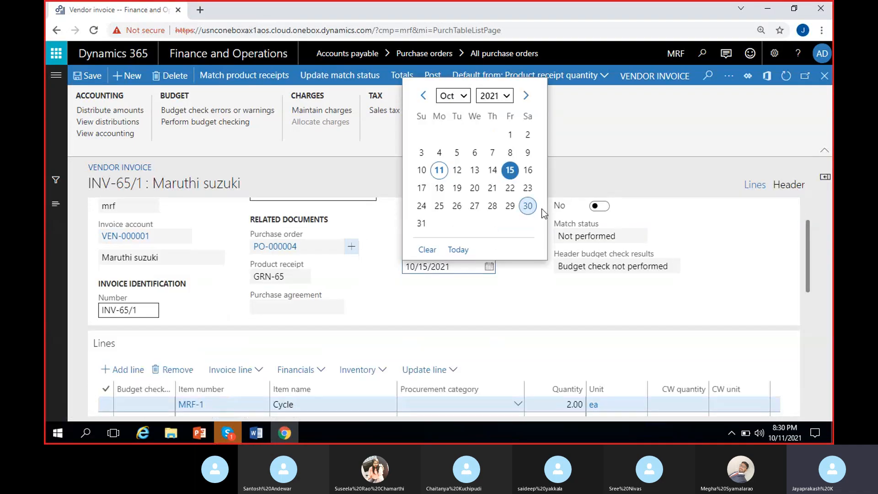
click(474, 188)
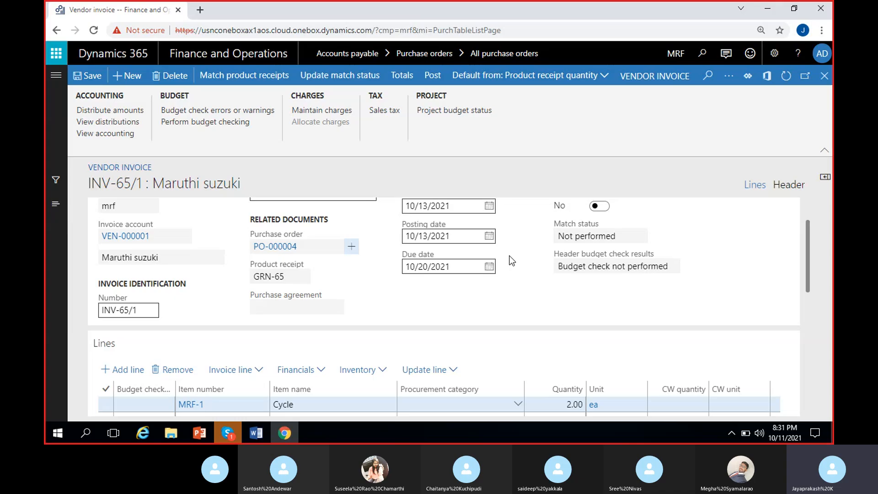
scroll(512, 261, up, 1)
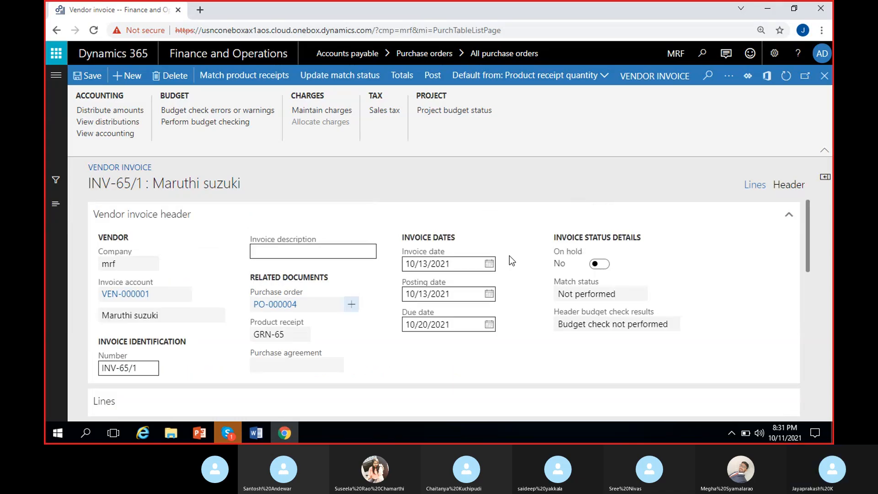
Step: Change the default quantity for the invoice lines to Ordered quantity
scroll(512, 261, down, 4)
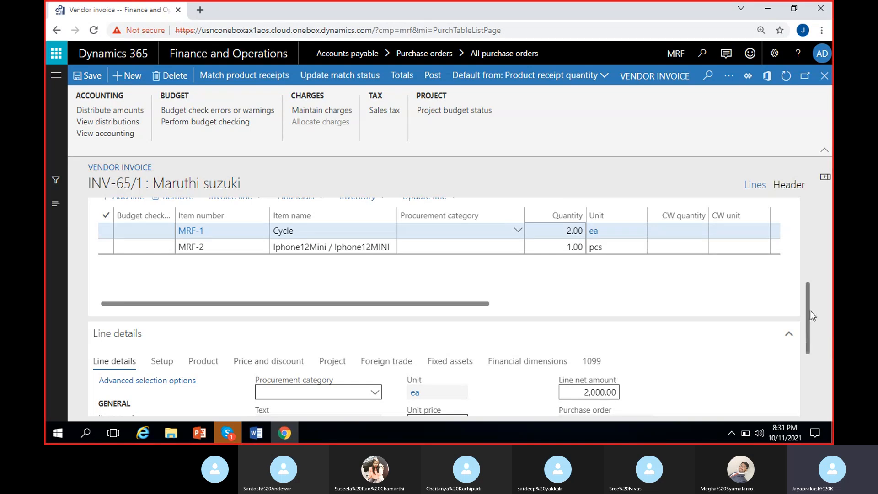
scroll(810, 311, up, 1)
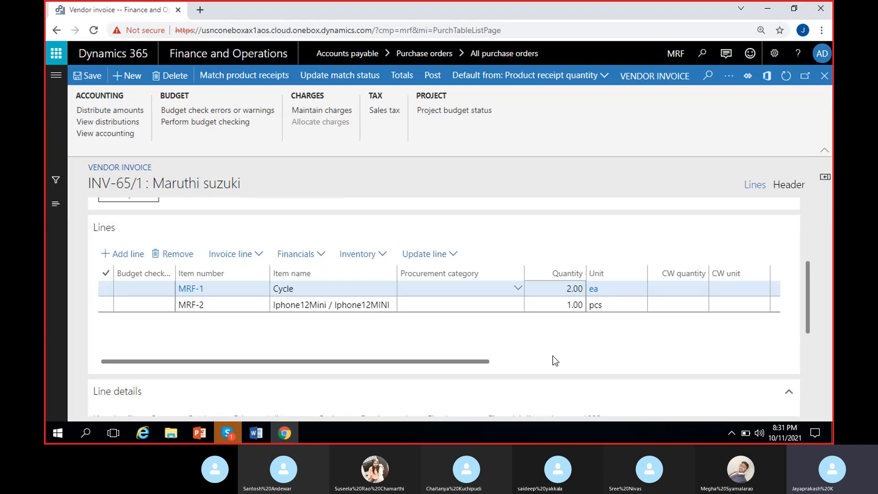
click(590, 78)
click(594, 112)
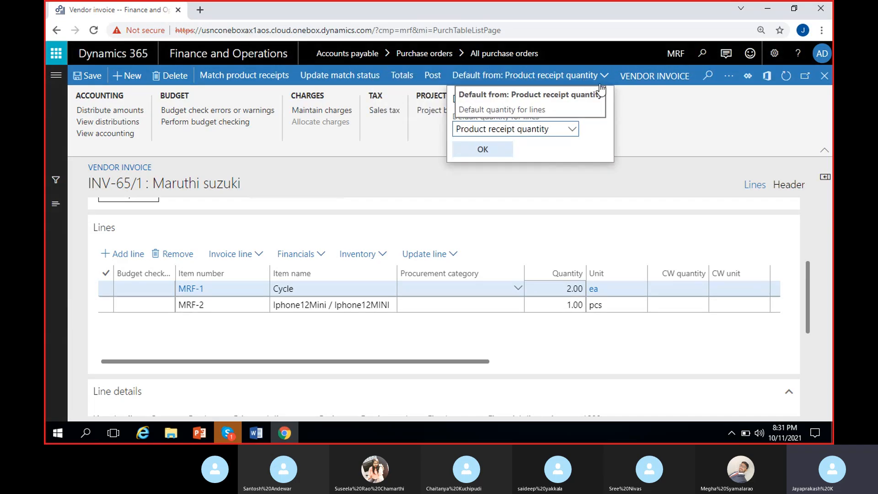
click(573, 129)
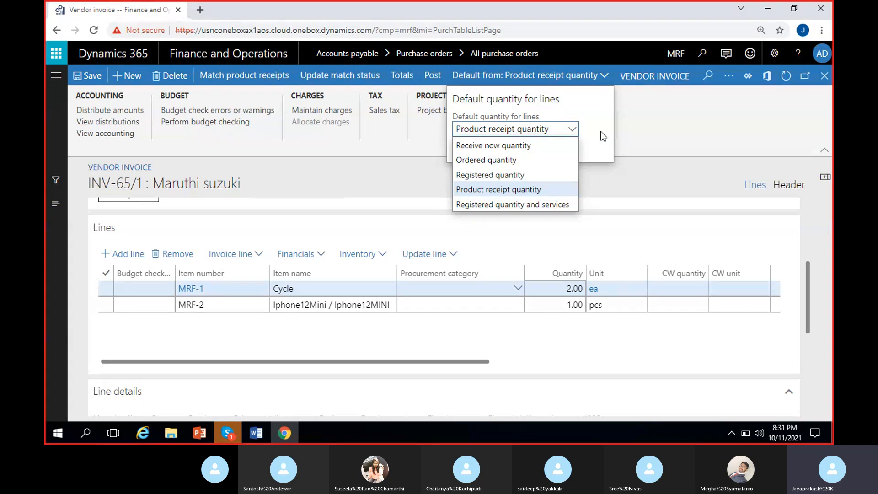
click(526, 160)
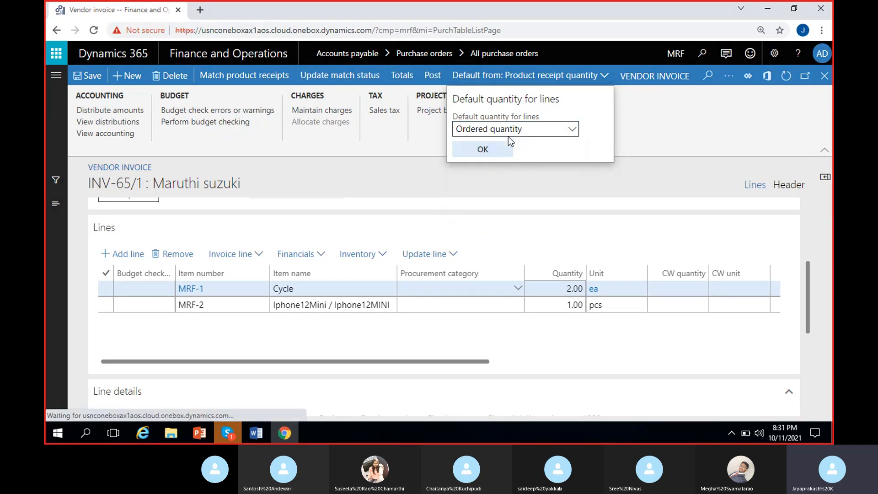
click(500, 146)
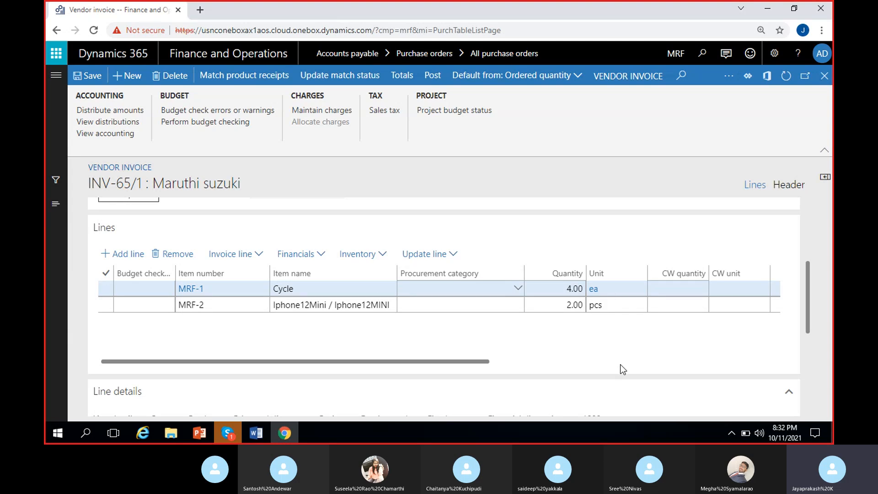
Step: Set the default quantity for the invoice lines back to Product receipt quantity
click(574, 80)
click(572, 129)
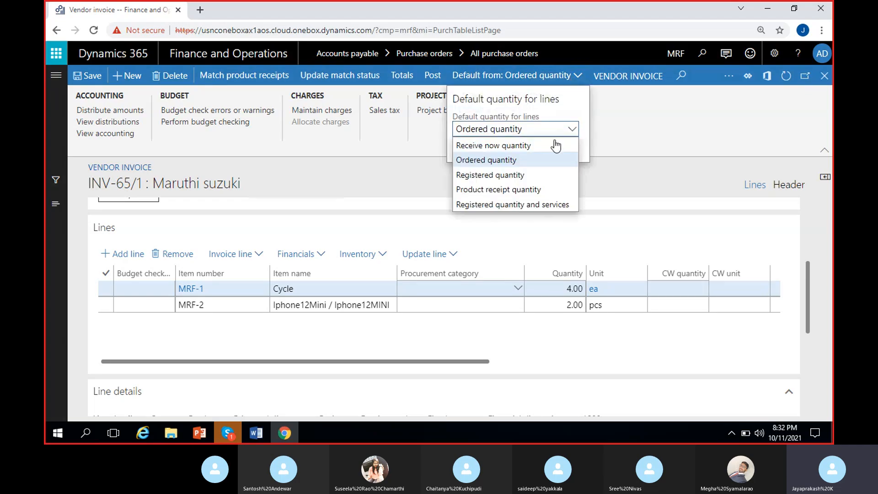
click(516, 190)
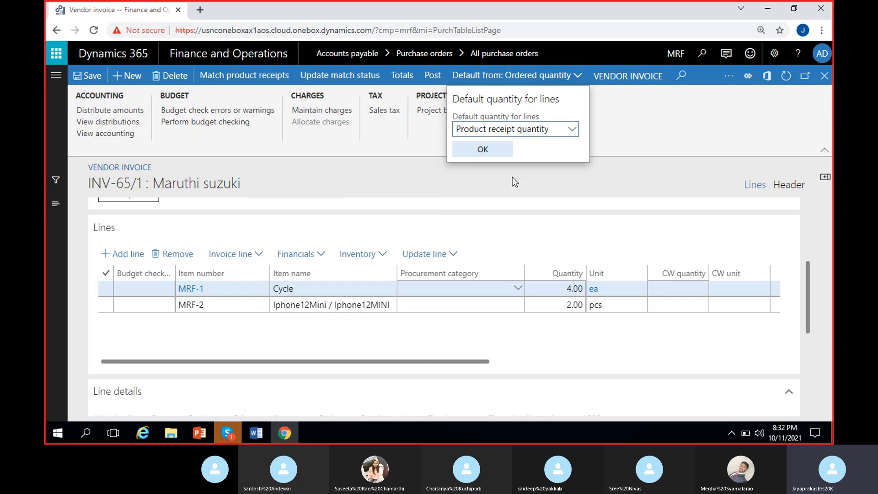
key(Return)
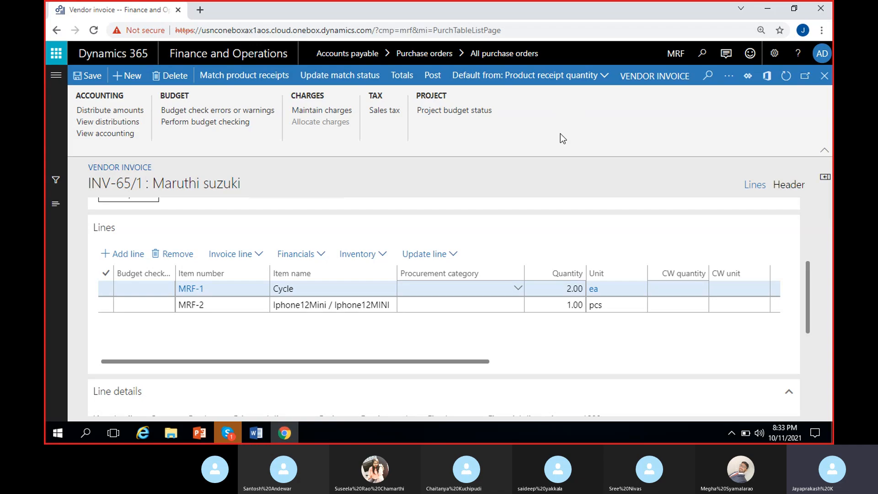
Step: Update the match status of vendor invoice INV-65/1 and check the result in the invoice header
click(537, 282)
drag(811, 299, 814, 245)
scroll(812, 242, up, 2)
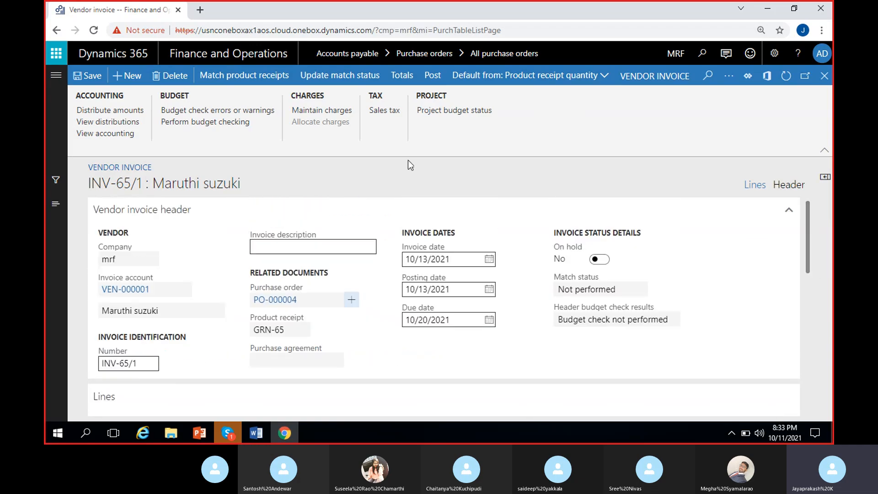
click(336, 76)
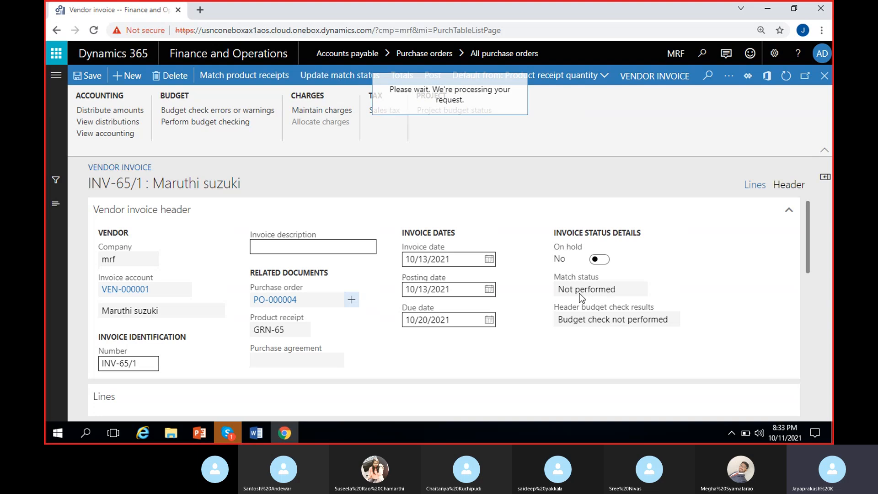
drag(591, 289, 532, 318)
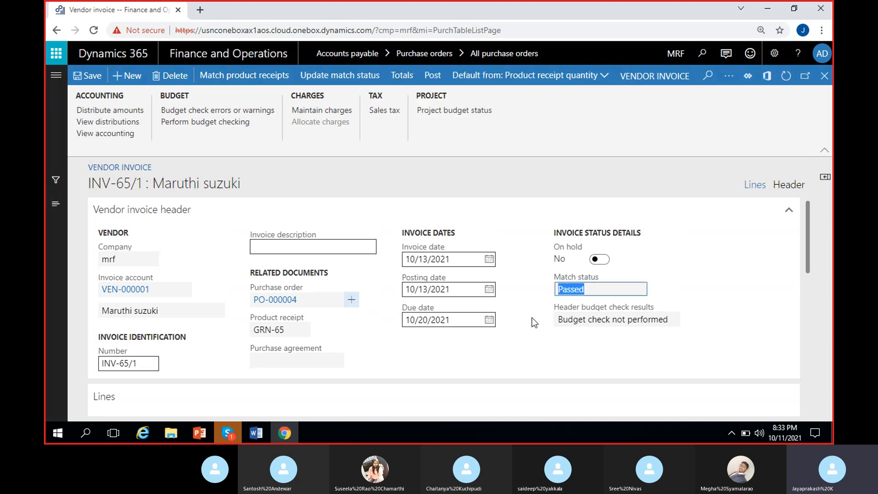
Step: Post vendor invoice INV-65/1 and check the posting messages in the Action center
click(434, 75)
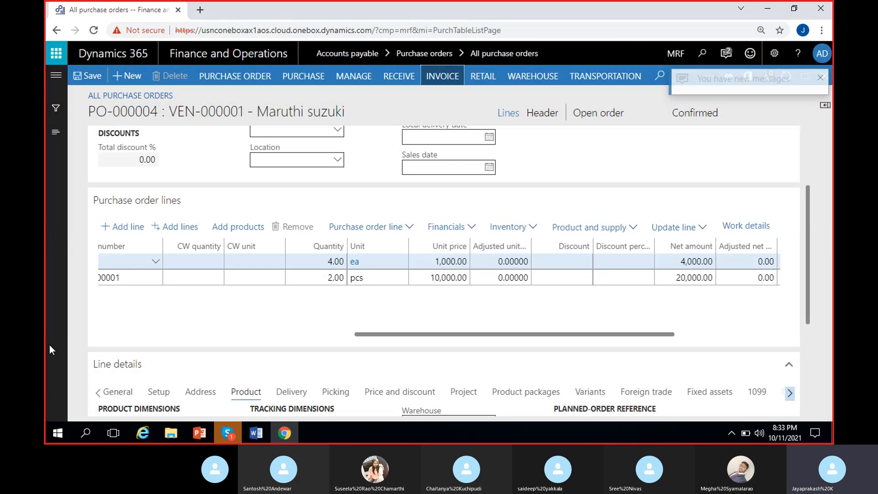
click(726, 53)
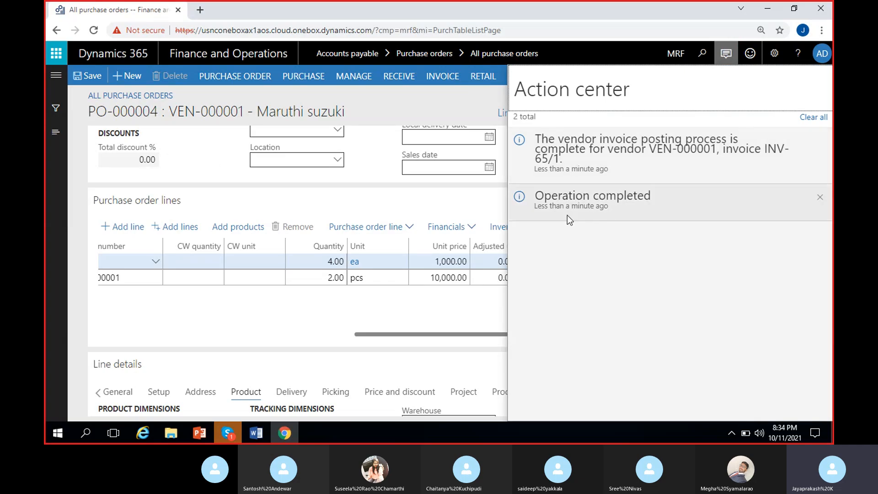
click(381, 159)
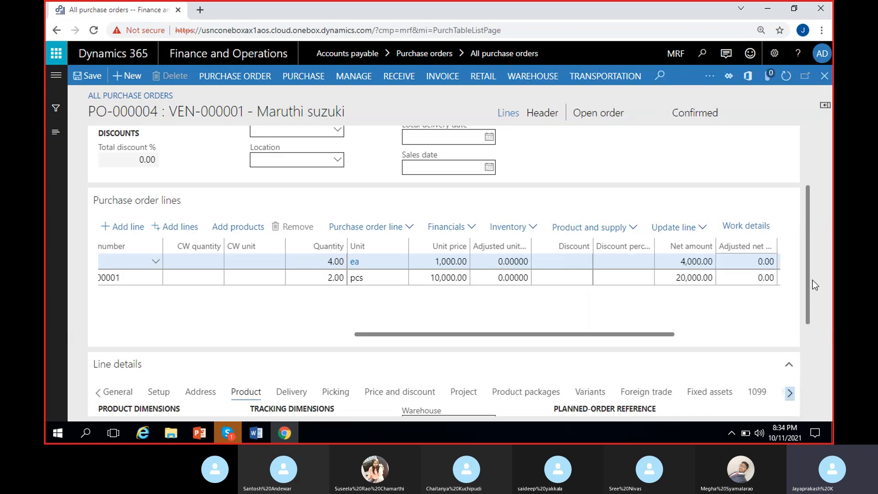
drag(808, 285, 789, 224)
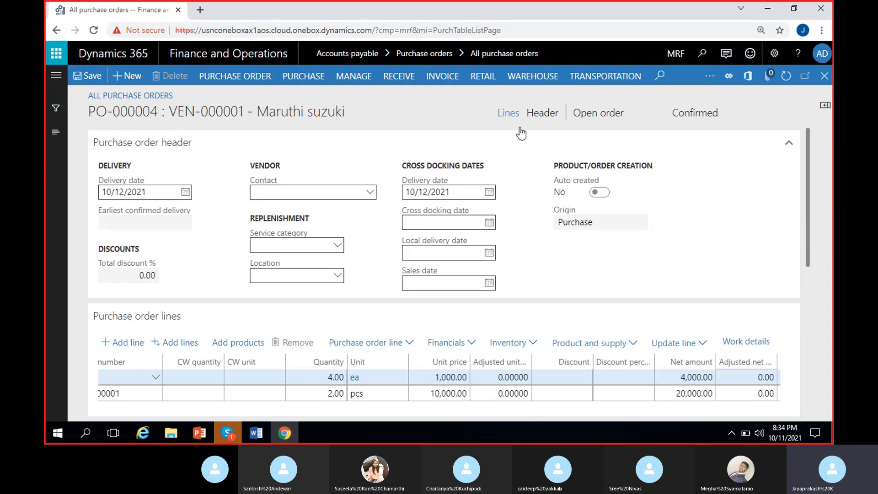
Step: Examine the purchase order's status and review its header and lines
click(626, 118)
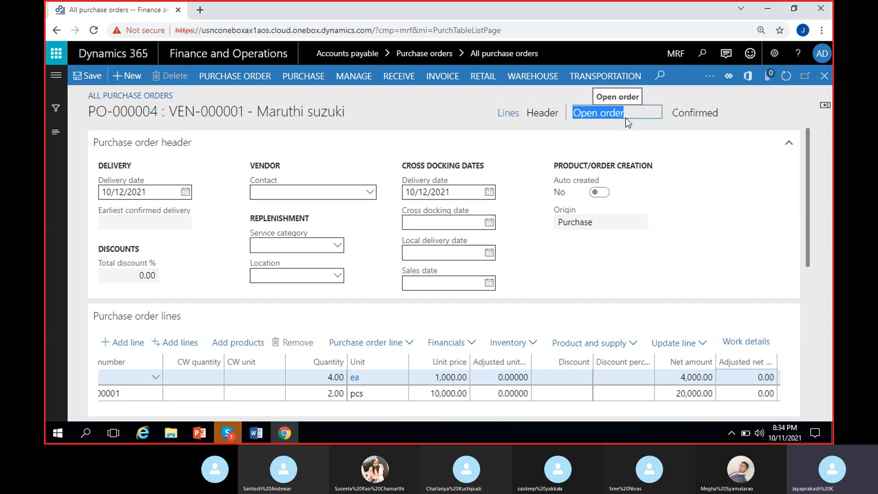
drag(626, 118, 573, 112)
click(465, 110)
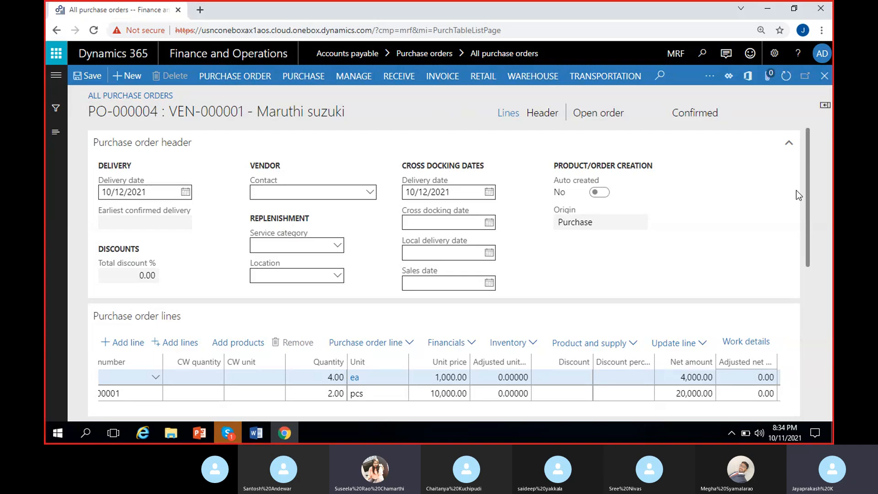
scroll(797, 190, down, 1)
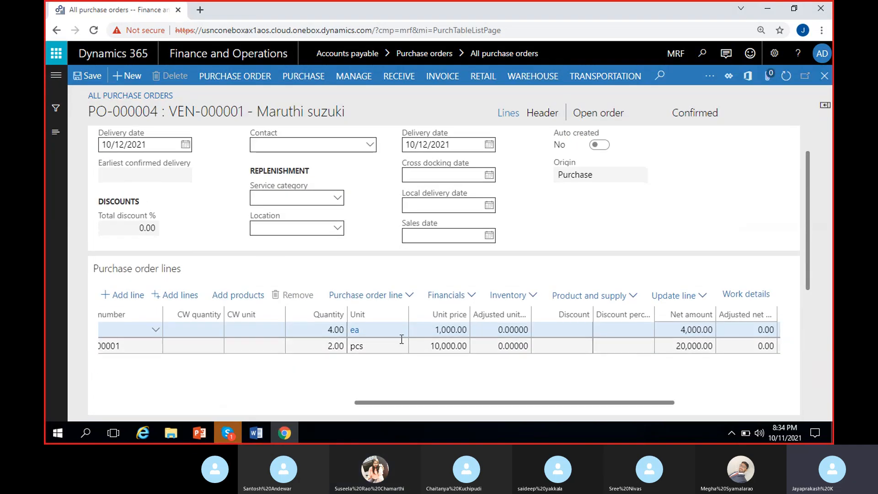
scroll(819, 210, up, 1)
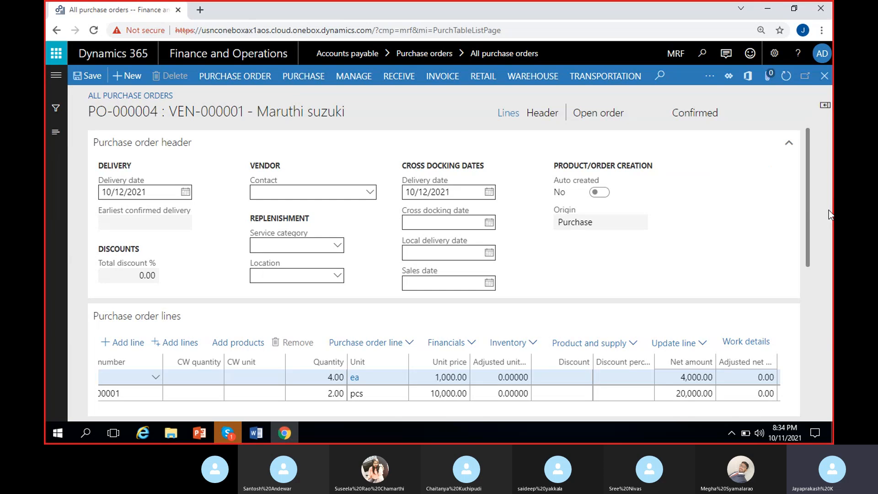
drag(626, 118, 581, 114)
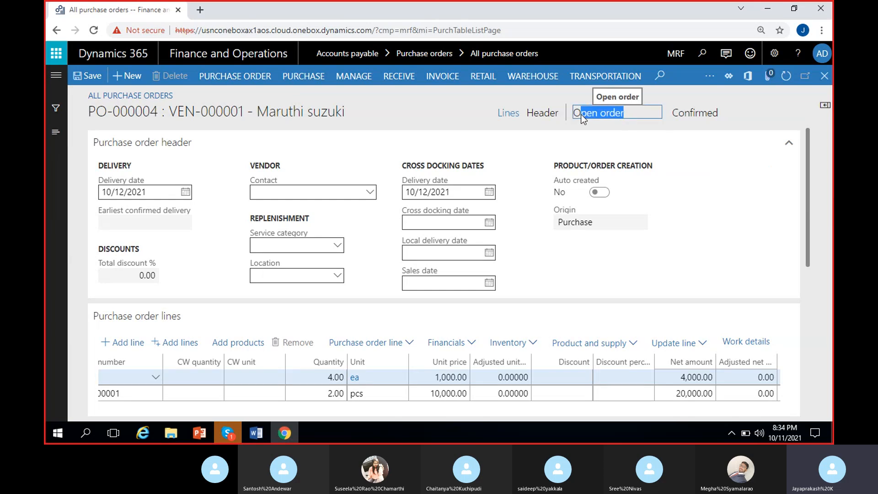
click(438, 106)
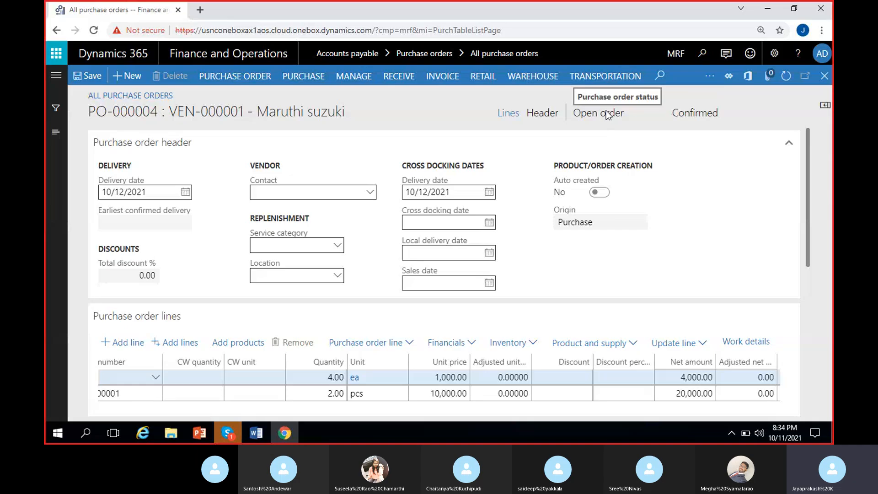
click(608, 114)
click(459, 113)
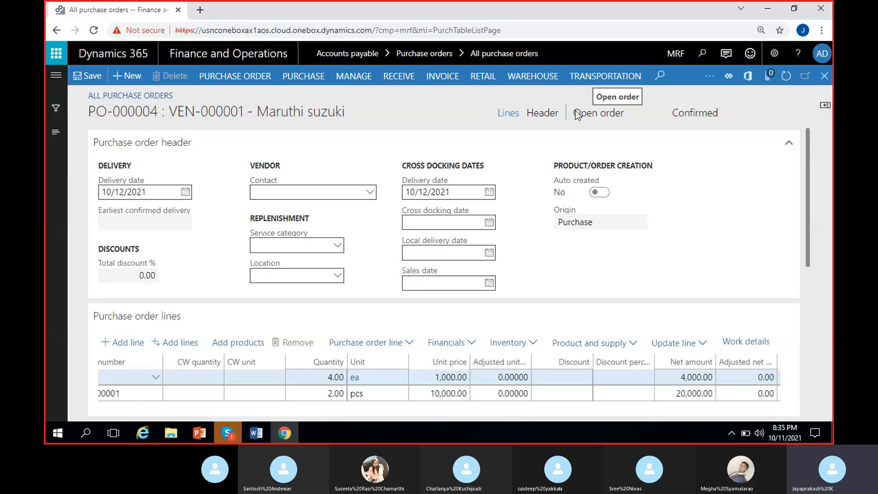
click(620, 114)
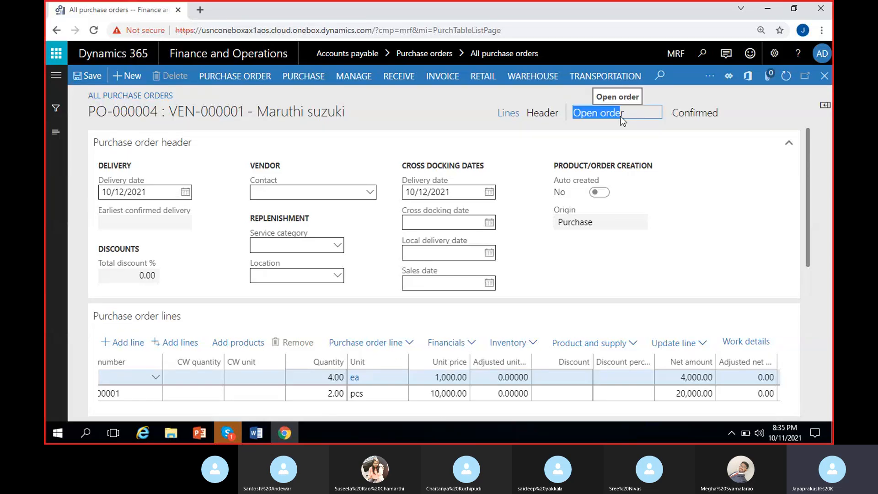
click(429, 110)
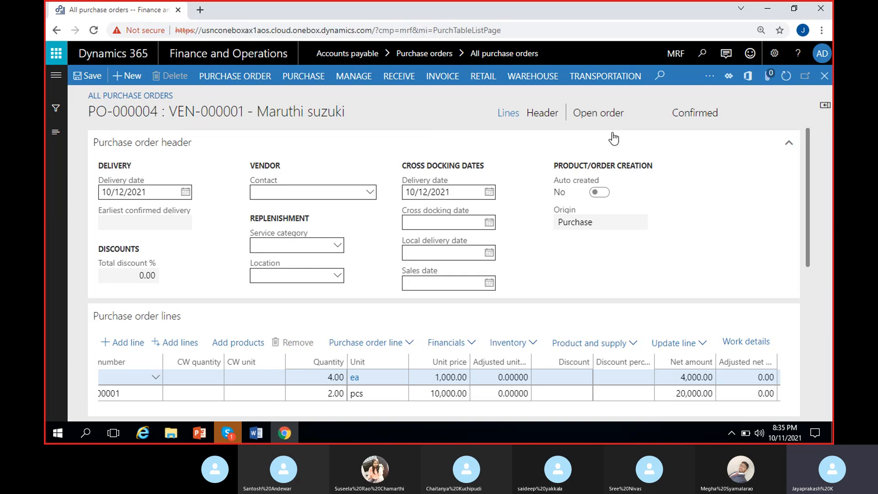
Step: Open the purchase order's invoice journal and display the voucher transactions of its invoice
click(434, 83)
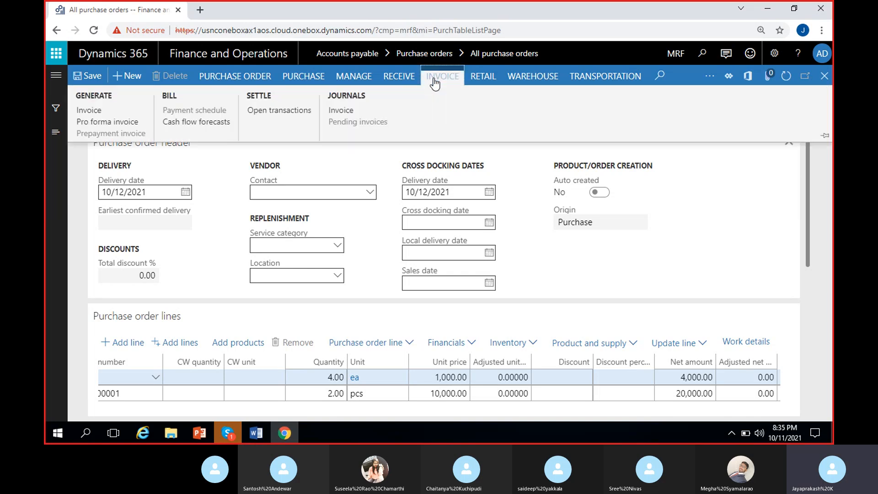
click(368, 113)
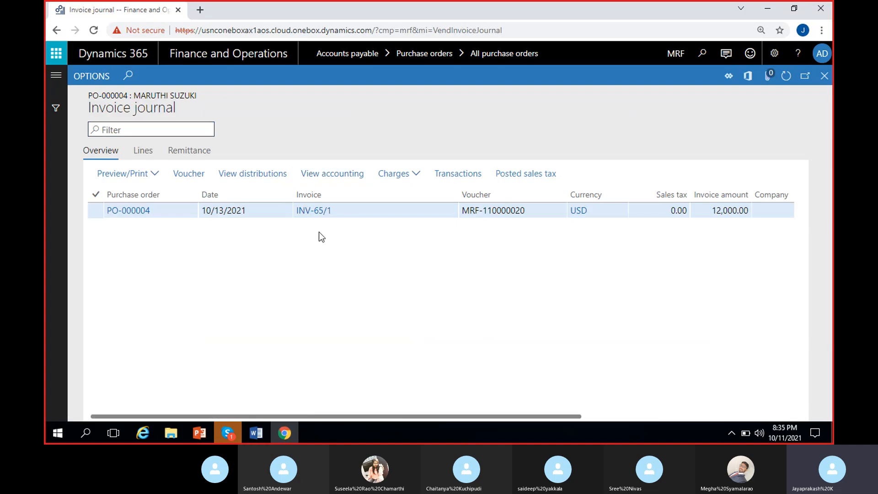
click(347, 219)
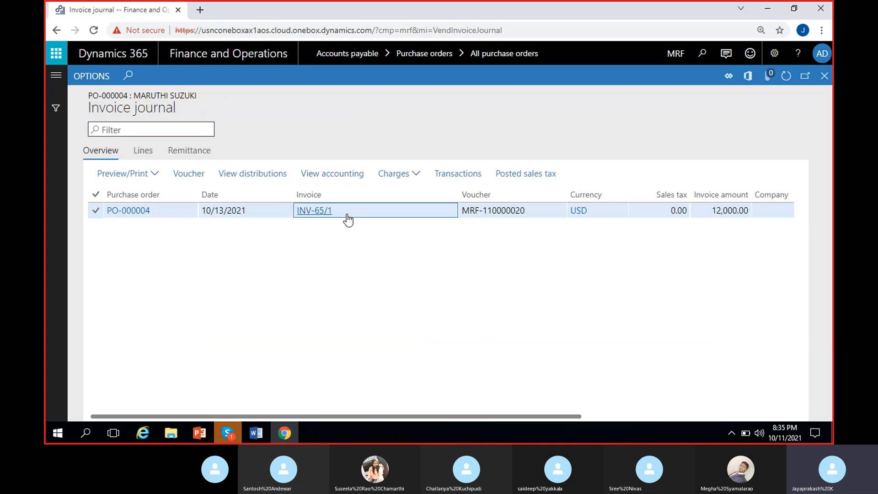
click(318, 257)
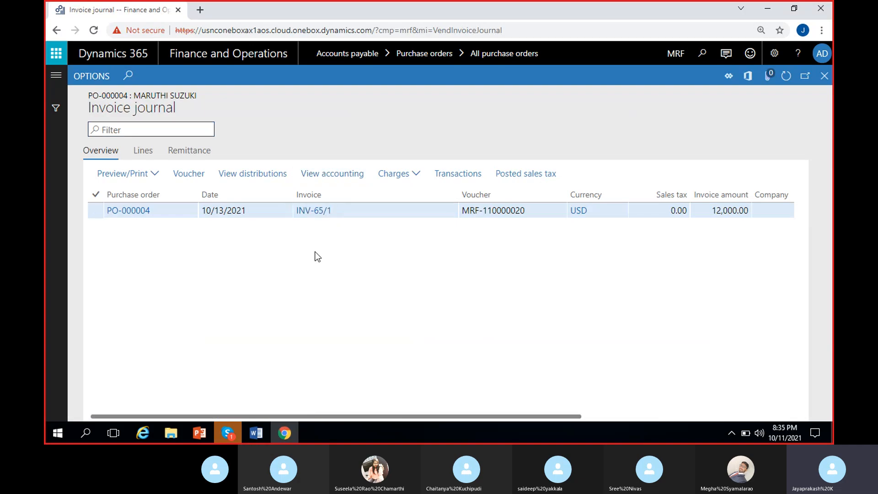
click(196, 175)
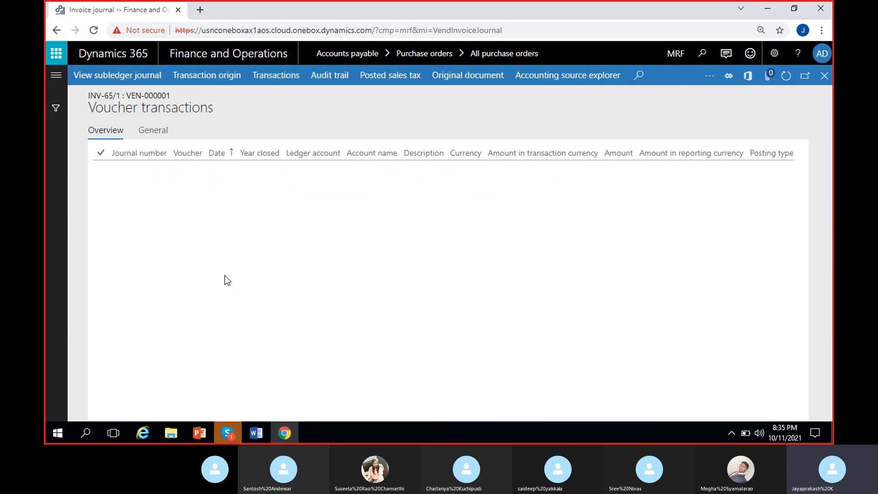
Step: Narrow the Voucher column and review the account names, amounts and posting types, including the Vendor balance entry
drag(252, 151, 230, 149)
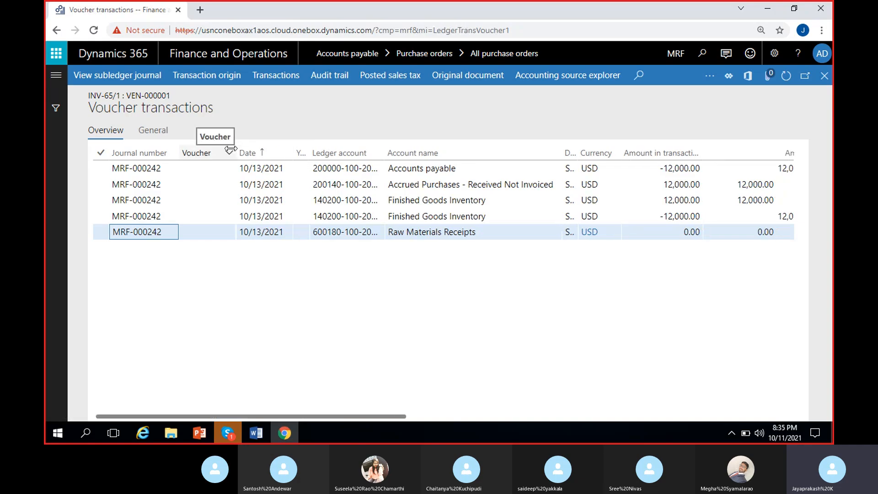
click(408, 309)
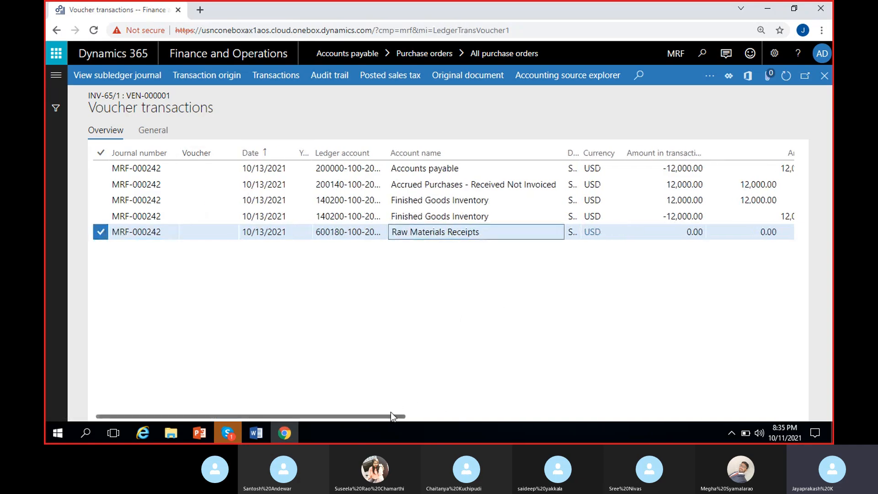
drag(391, 413, 351, 417)
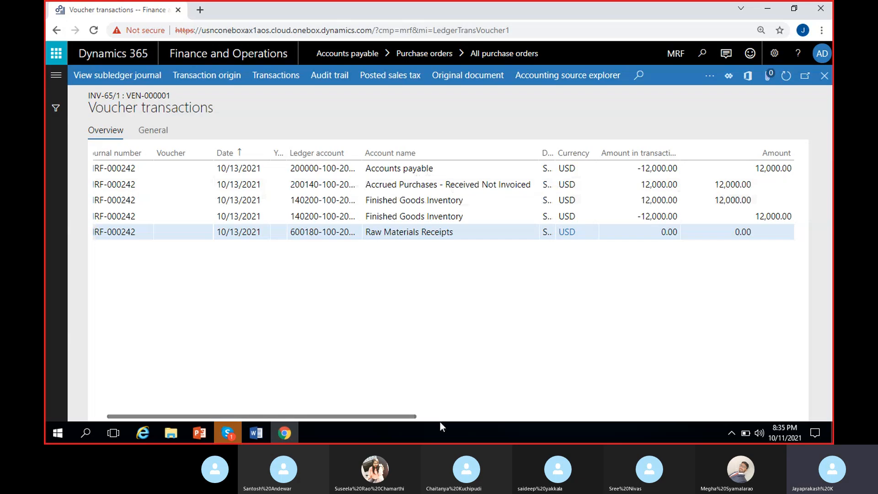
drag(413, 417, 571, 417)
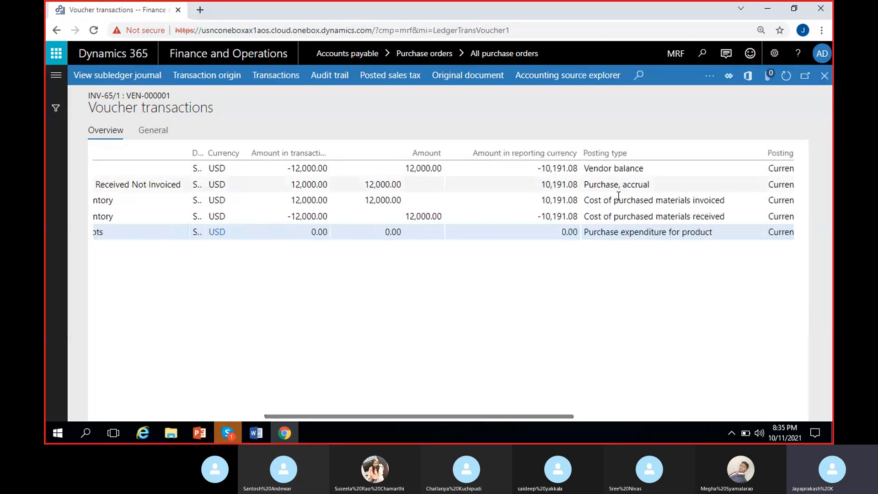
click(614, 168)
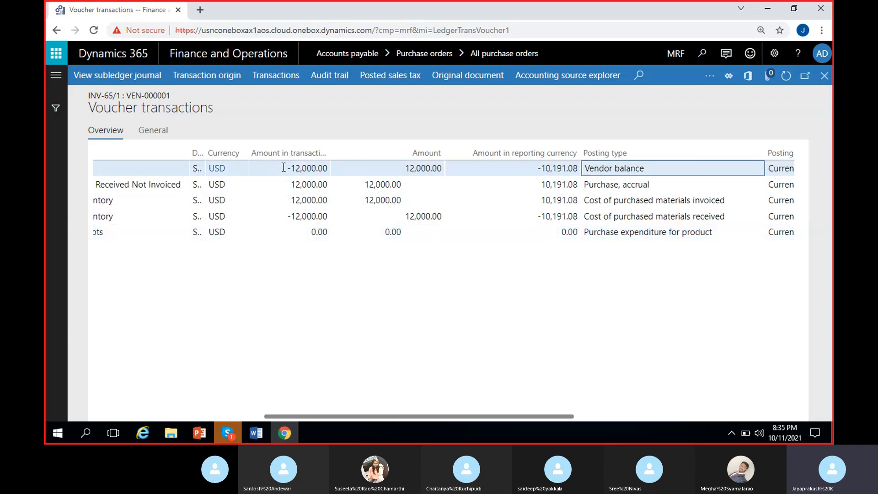
click(316, 319)
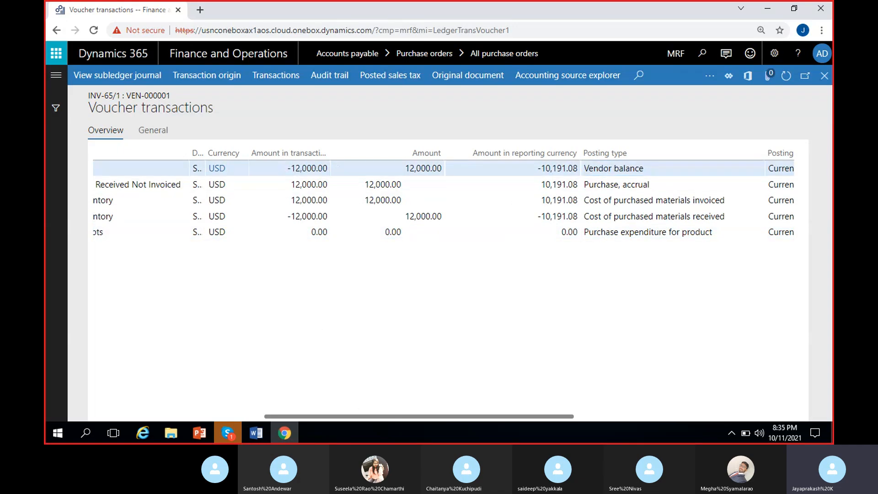
Step: Compare the Accounts payable and Finished Goods Inventory entries with their posting types in the voucher transactions
drag(355, 415, 272, 416)
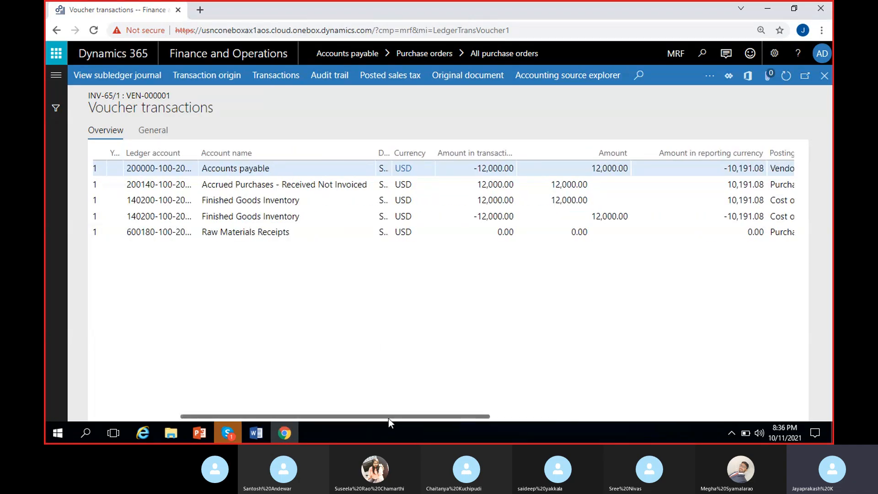
drag(389, 417, 428, 416)
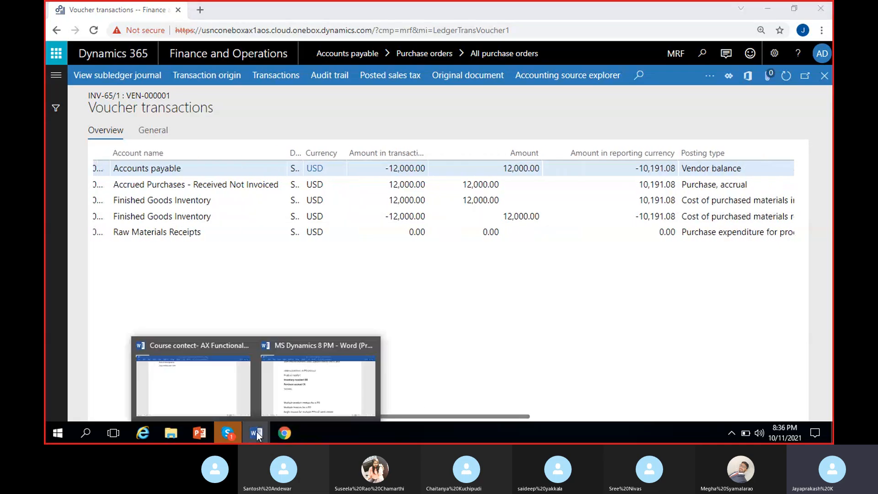
click(695, 168)
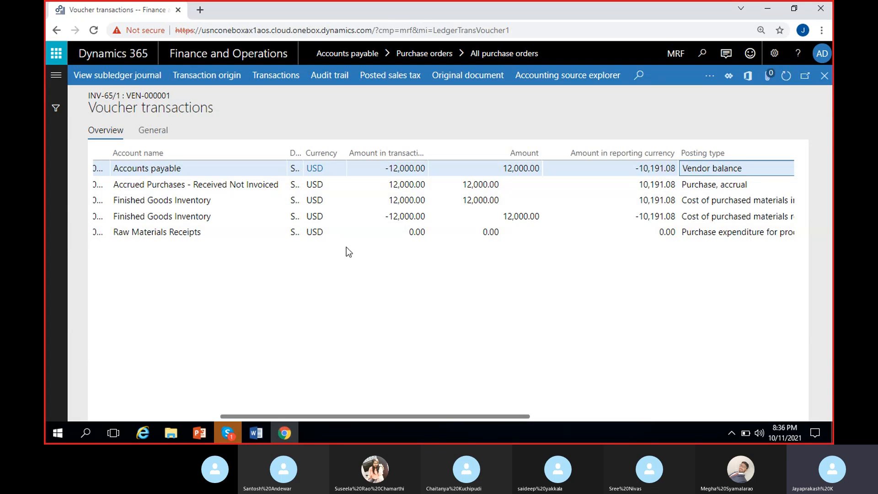
drag(473, 417, 536, 416)
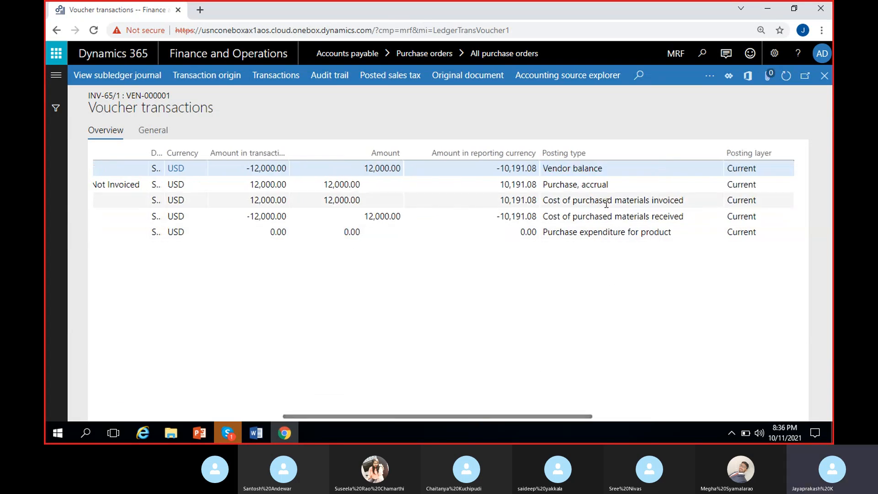
click(621, 203)
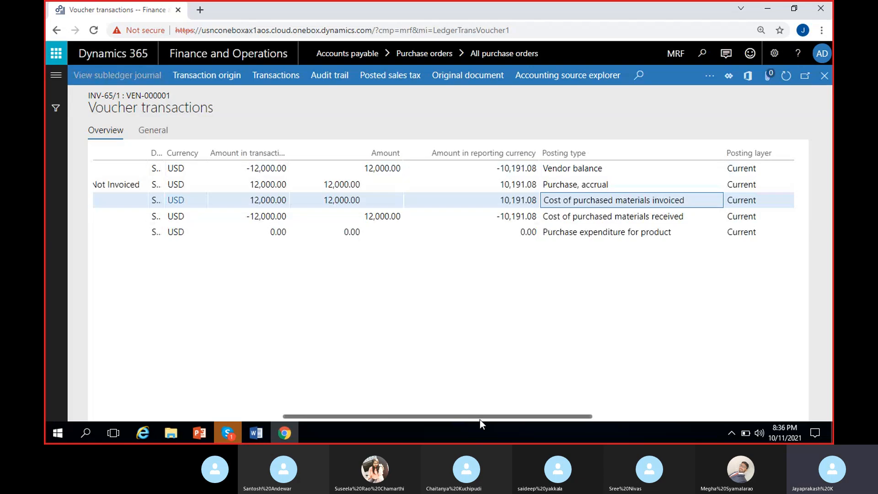
drag(479, 417, 386, 415)
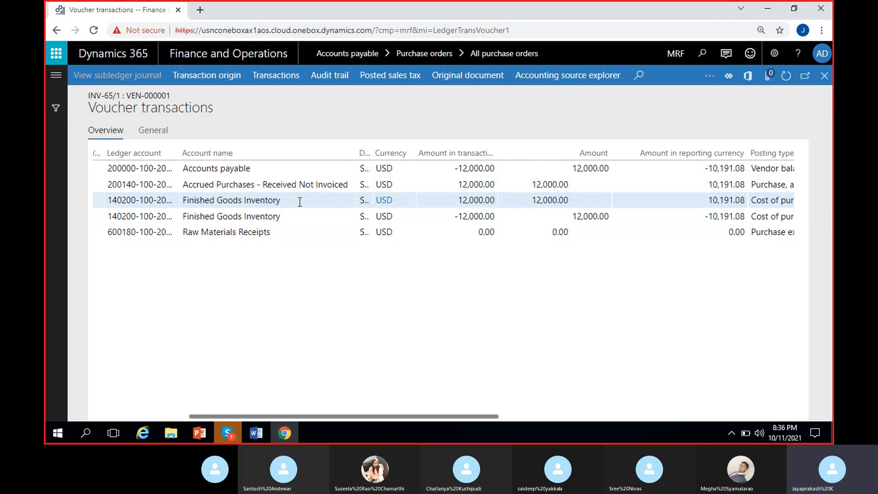
Step: Copy "ost of purchased materials received" from the voucher's posting types into the Word notes after "Inventory received DR"
click(276, 432)
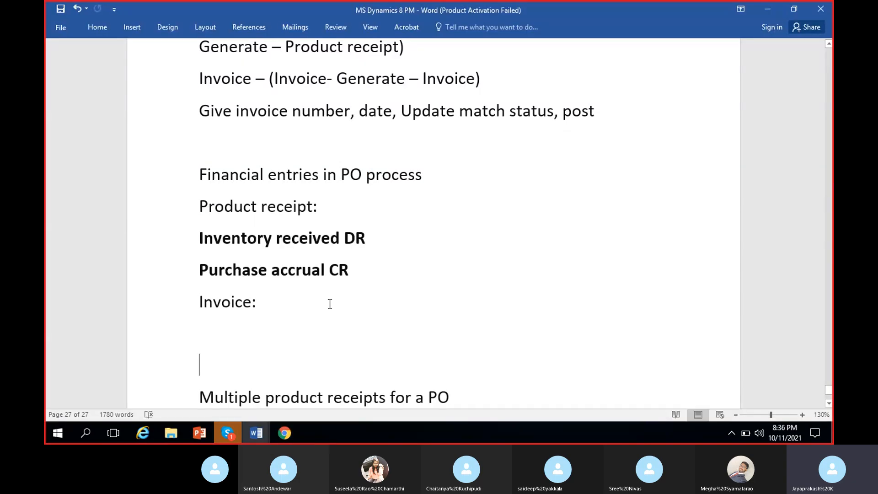
key(ctrl+z)
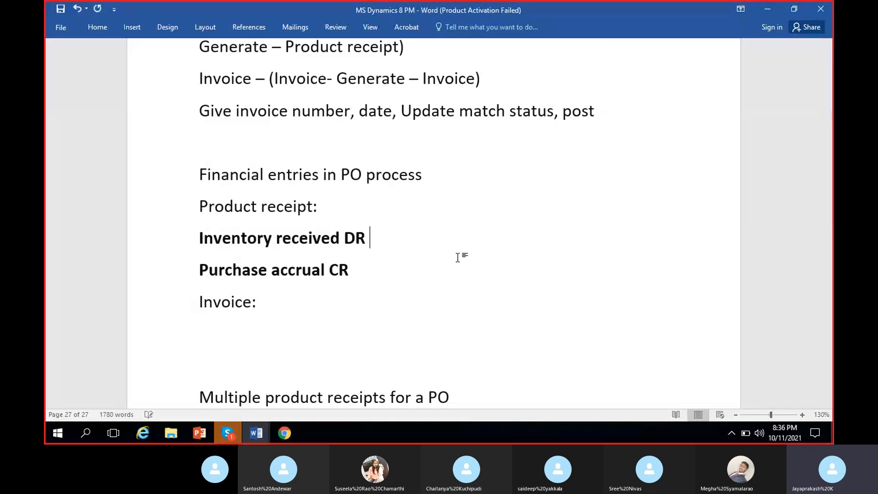
click(270, 429)
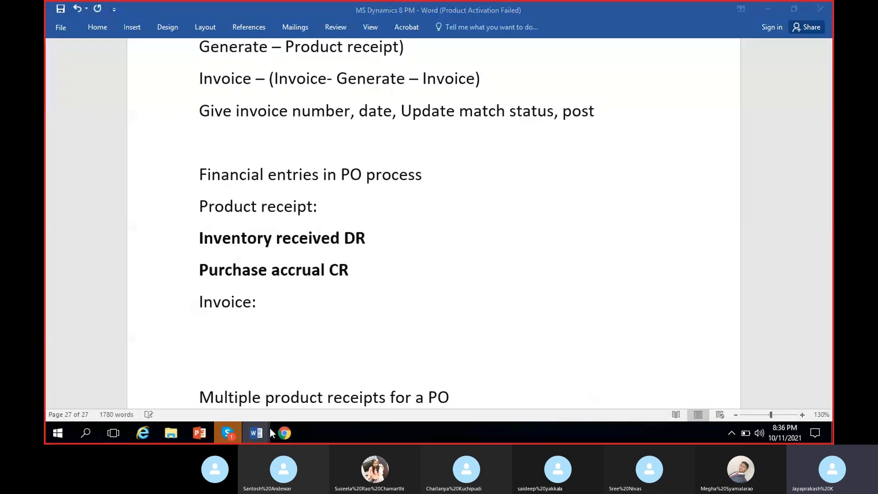
click(290, 430)
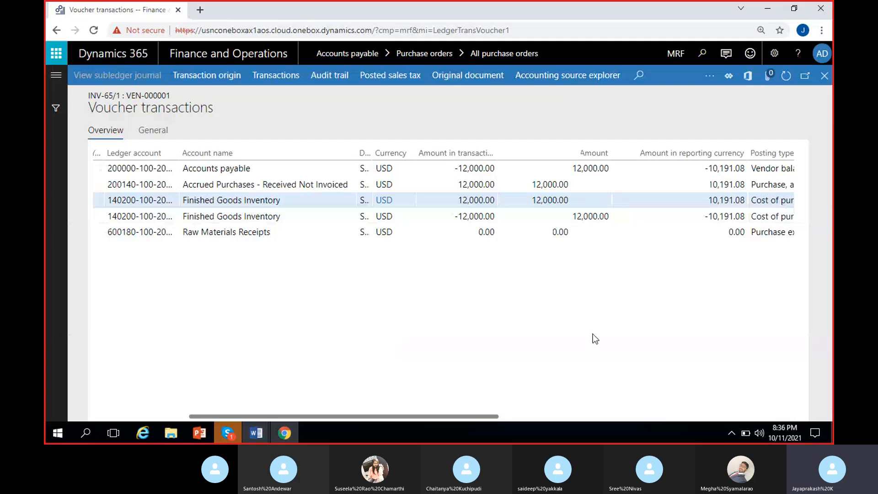
drag(492, 417, 623, 418)
drag(606, 217, 468, 221)
click(296, 427)
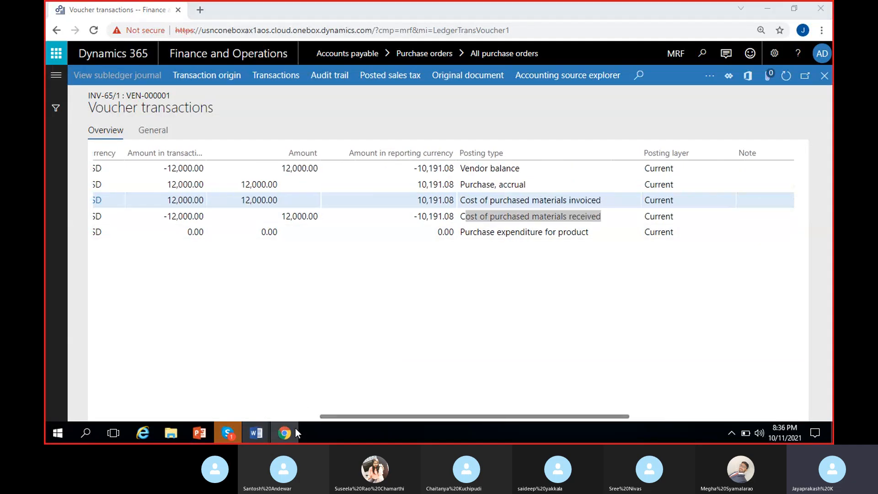
text(ost of purchased materials received)
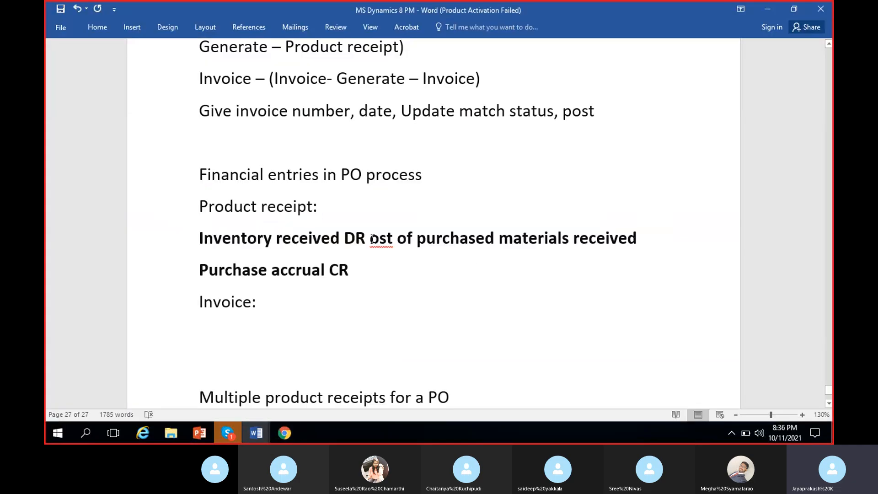
Step: Complete the pasted posting type's first word as "cost" and enclose the whole phrase in parentheses
click(372, 238)
text(c)
key(Left)
text(()
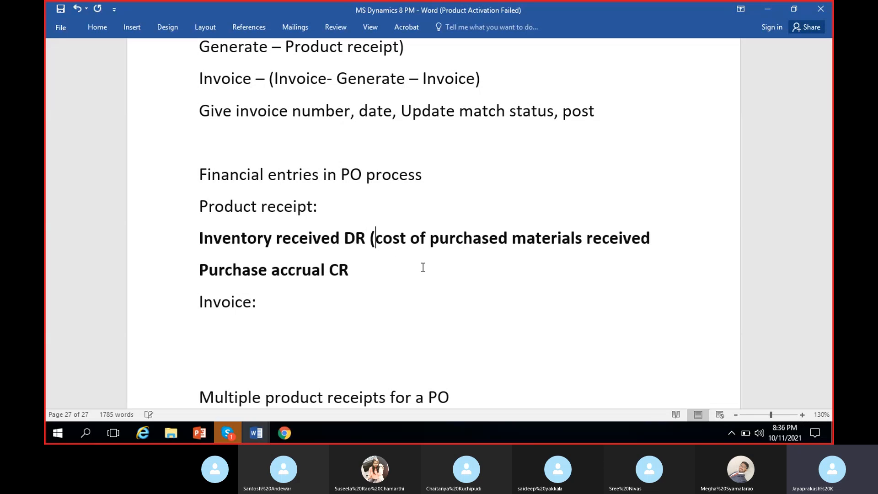
click(660, 237)
text())
Step: Copy the "Purchase, accrual" posting type from the voucher into the Word notes after "Purchase accrual CR", preceded by an opening parenthesis
key(Down)
text(()
click(284, 433)
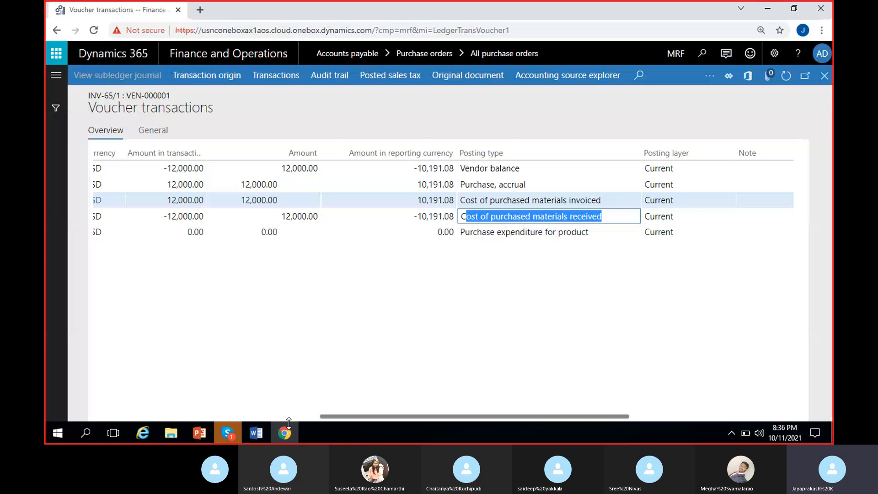
click(485, 184)
key(ctrl+c)
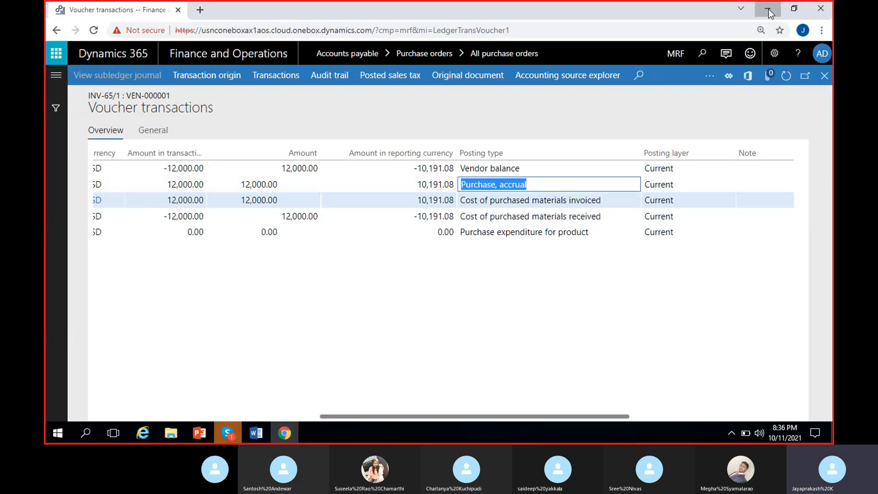
click(768, 9)
key(ctrl+v)
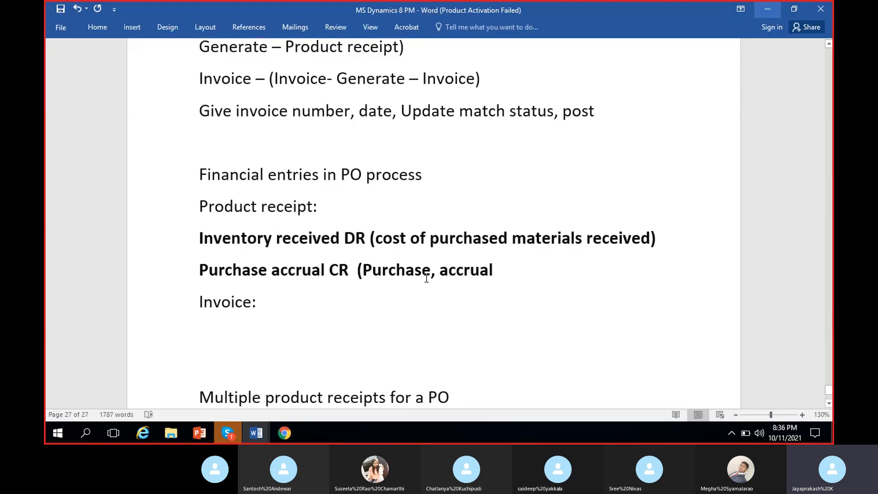
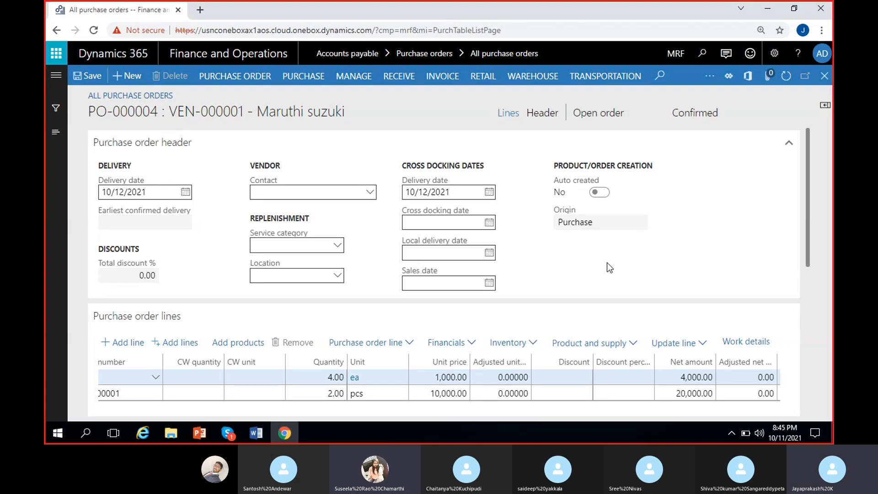
Step: Generate a product receipt for the open Maruthi suzuki purchase order and enter GRN-65/2 as the product receipt number
click(398, 80)
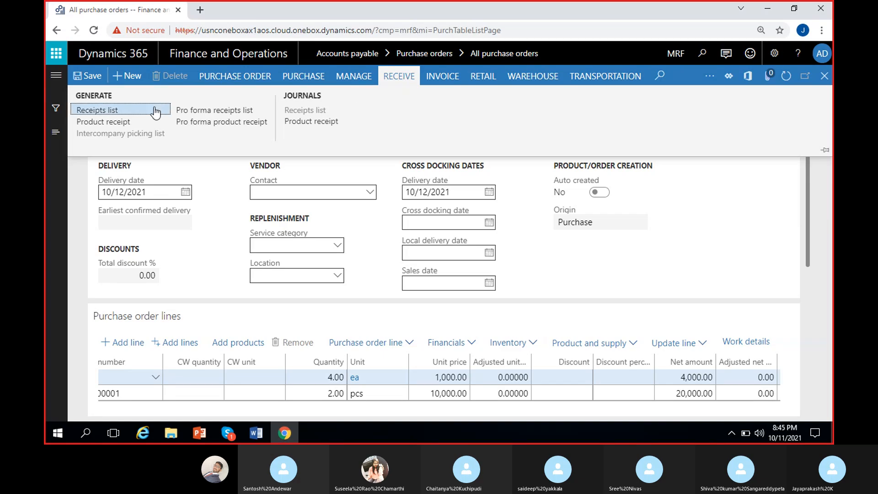
click(118, 122)
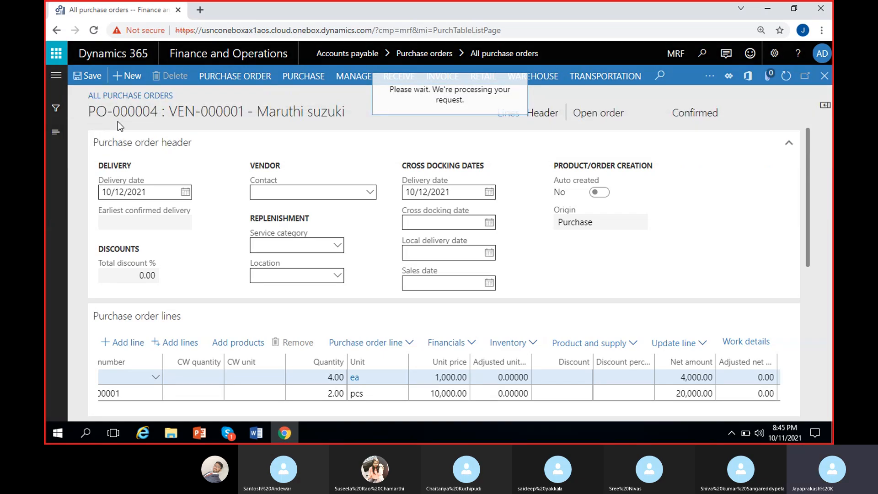
text(GRN)
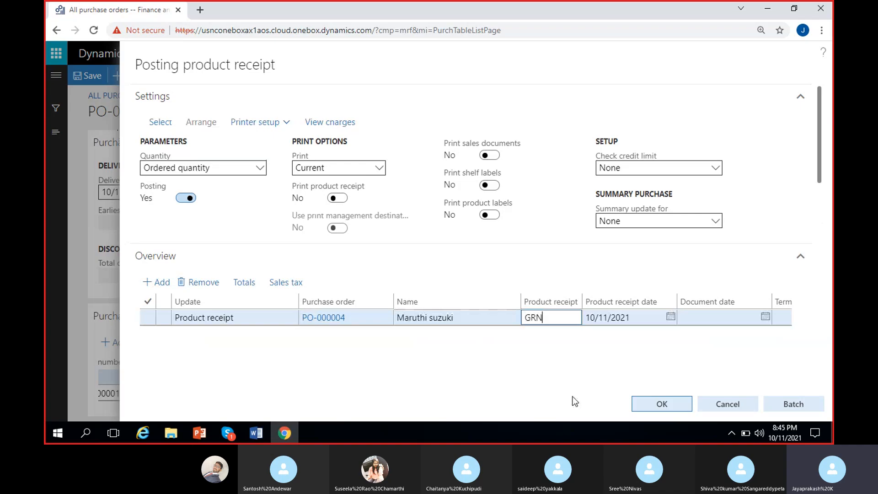
text(-65/2)
Step: Check the Cycle and Iphone12MINI line quantities against receipt GRN-65/2 and post the product receipt
click(820, 122)
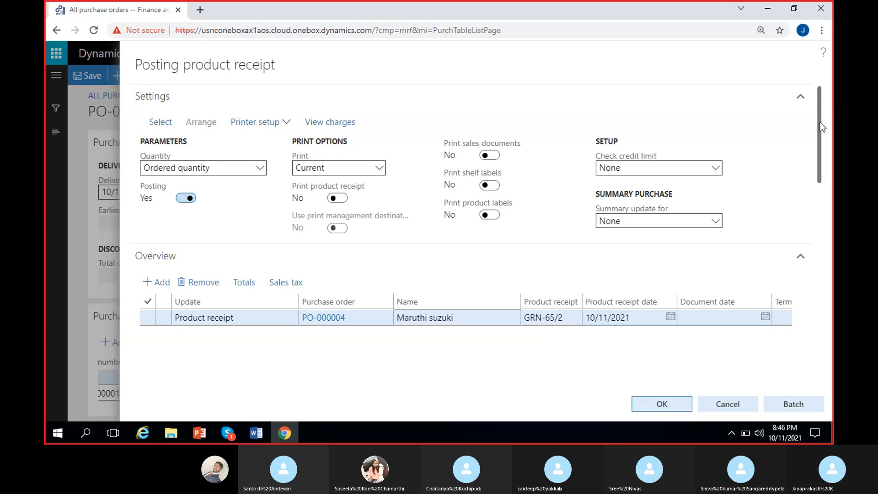
drag(820, 123, 822, 136)
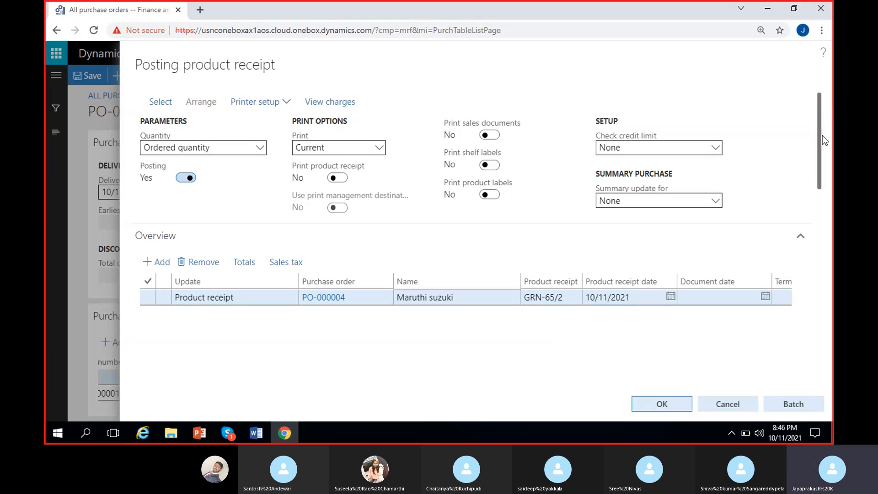
scroll(484, 369, down, 5)
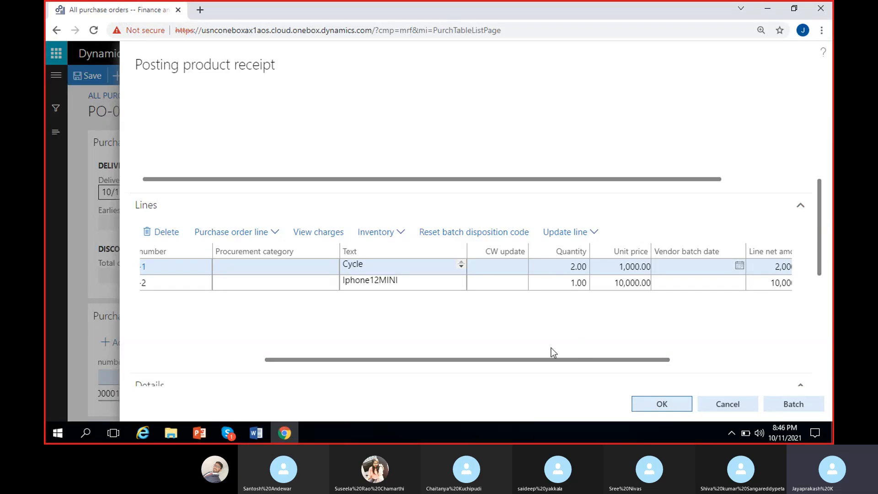
click(576, 265)
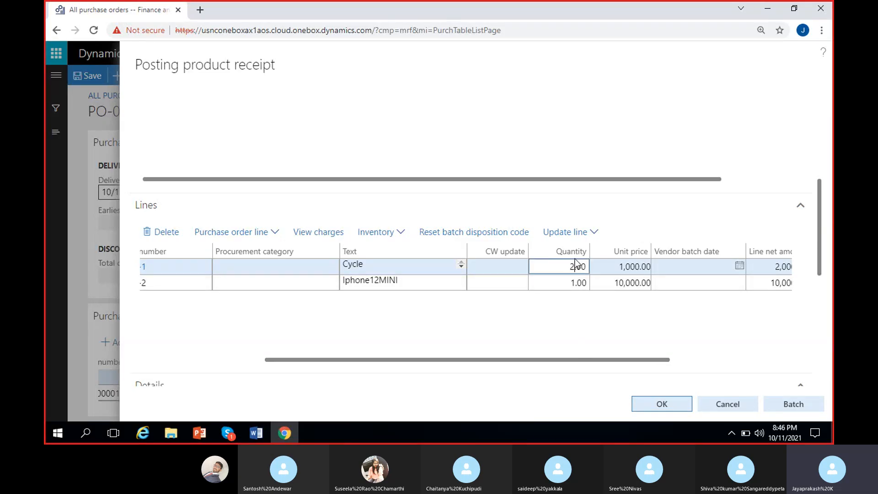
click(599, 346)
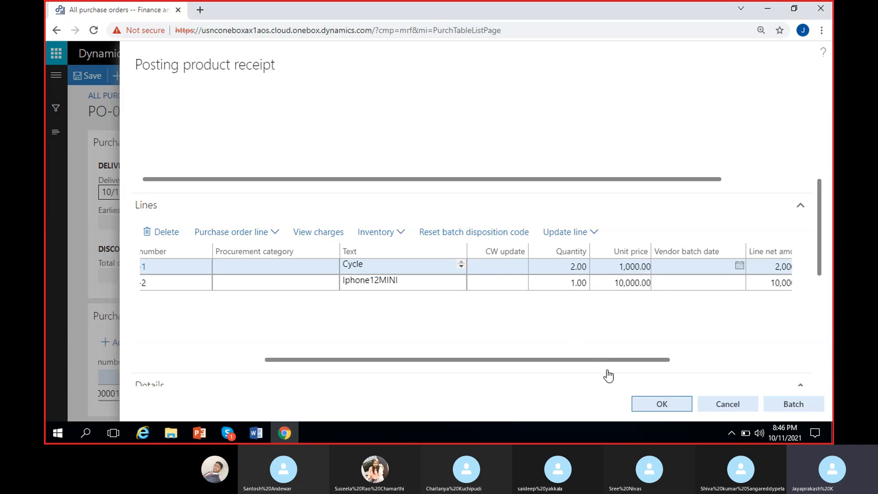
scroll(817, 239, up, 3)
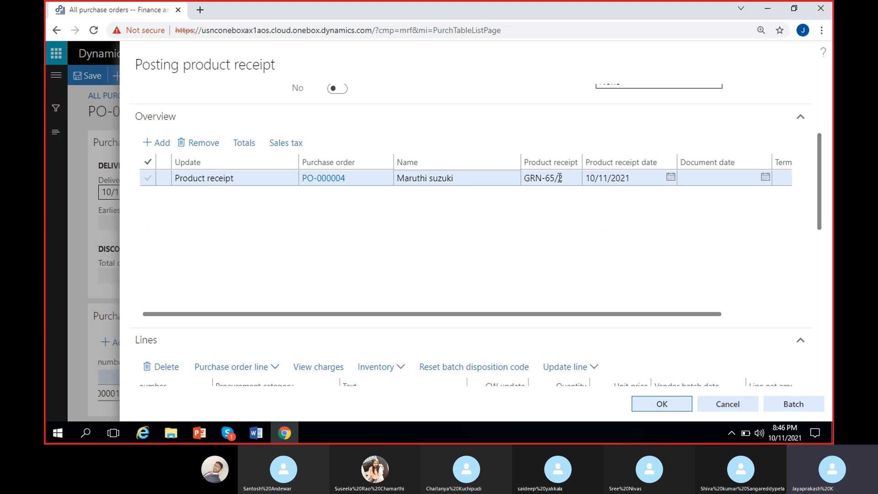
click(570, 180)
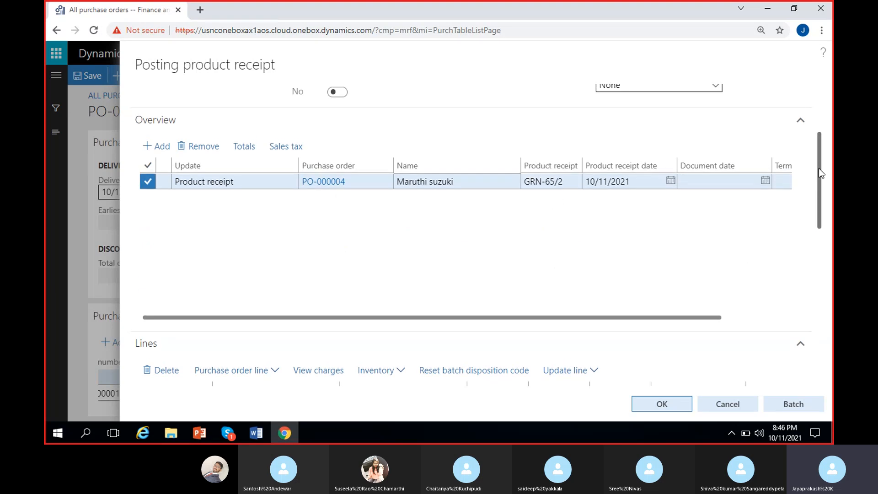
scroll(777, 238, down, 5)
click(657, 408)
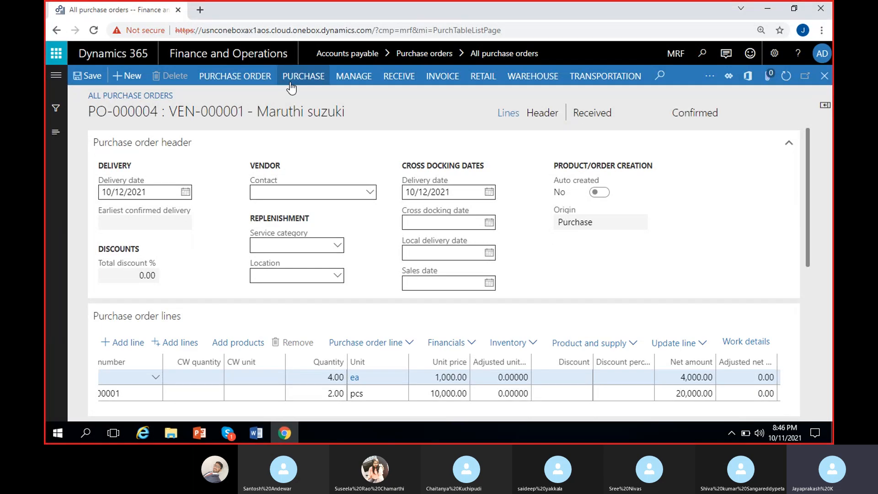
Step: Open the voucher transactions of receipt GRN-65/2 from the purchase order's product receipt journal
click(397, 76)
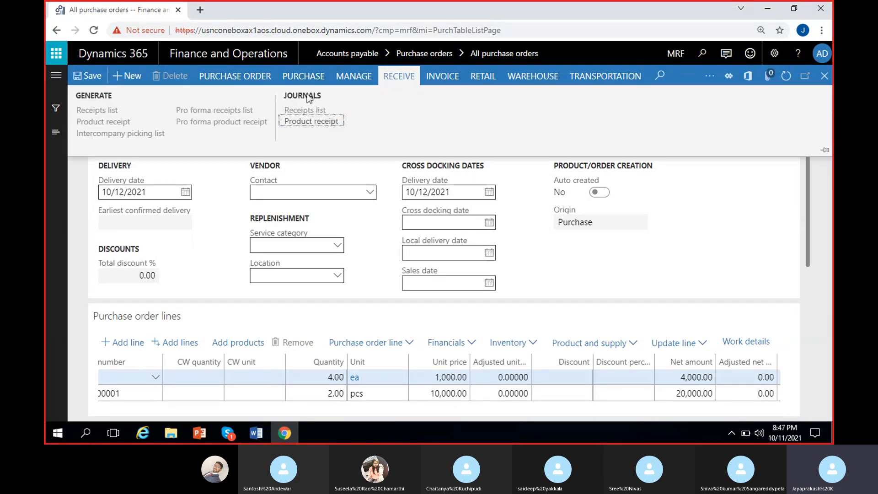
click(315, 120)
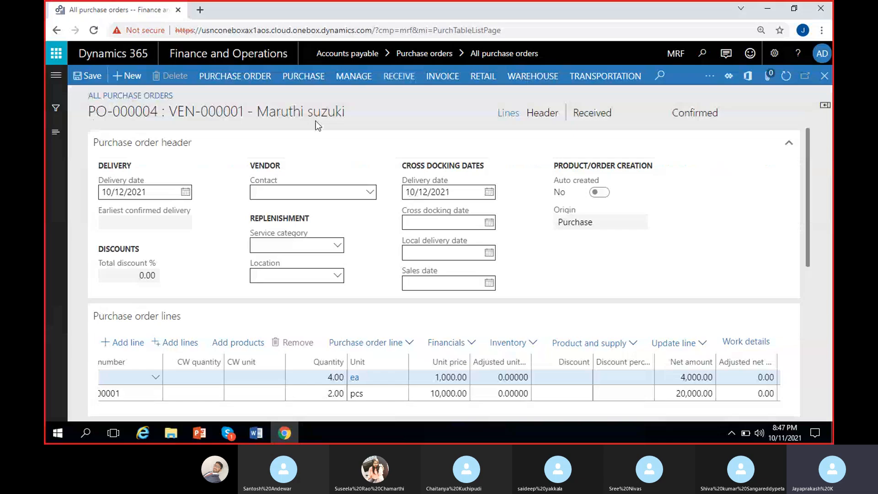
click(258, 191)
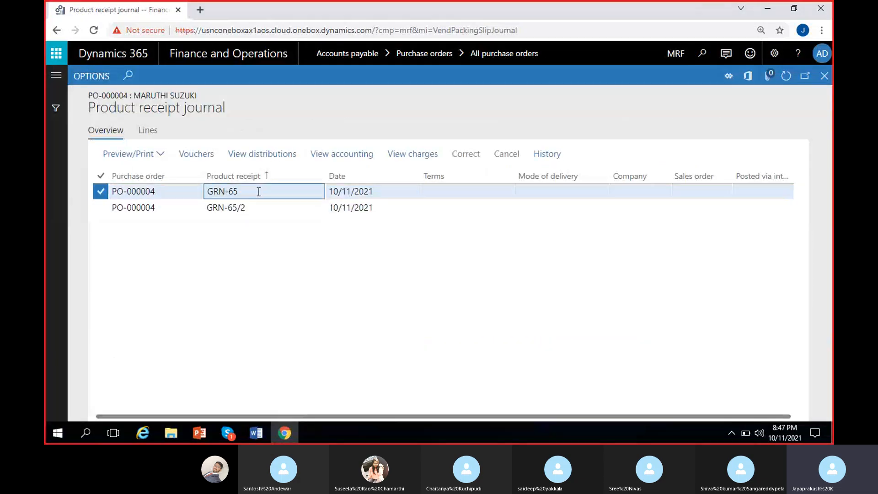
click(259, 207)
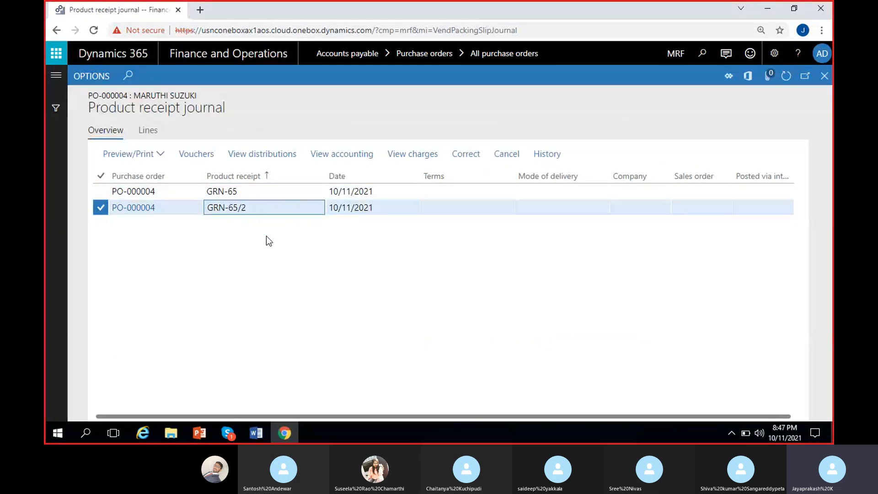
click(200, 156)
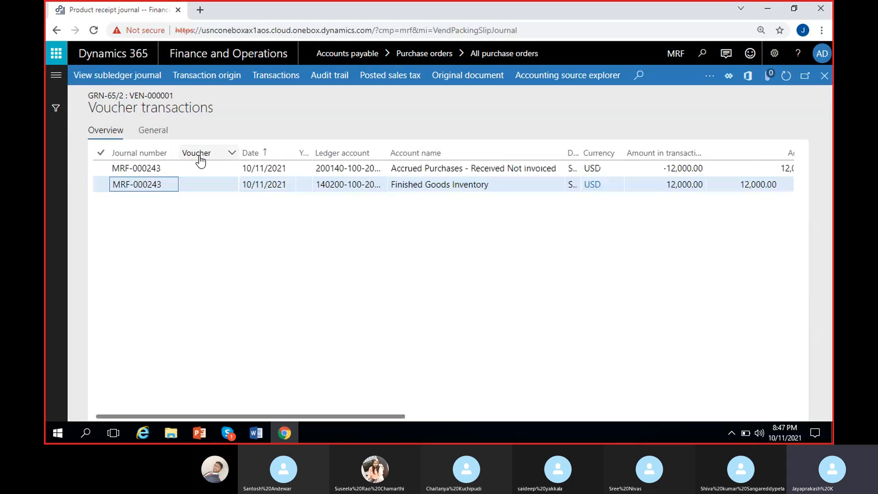
Step: Review the receipt voucher's account names, amounts and posting types, and return to the purchase order
scroll(349, 264, right, 3)
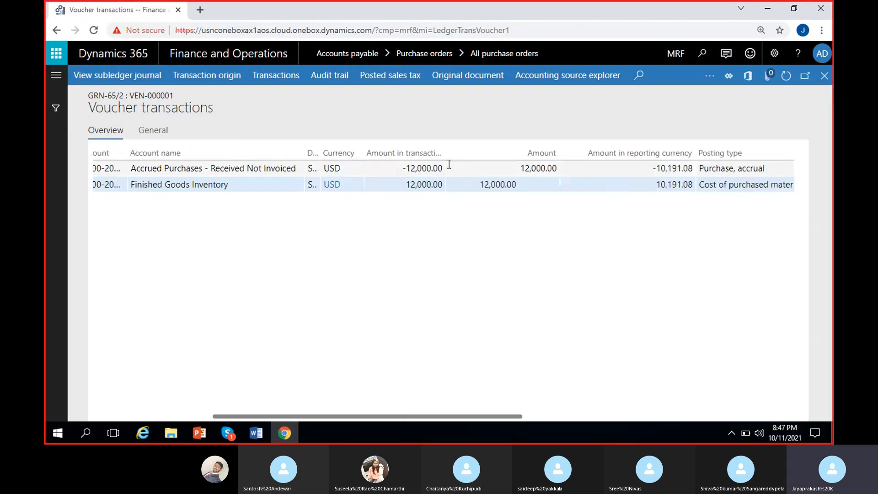
scroll(229, 282, left, 2)
scroll(229, 287, left, 1)
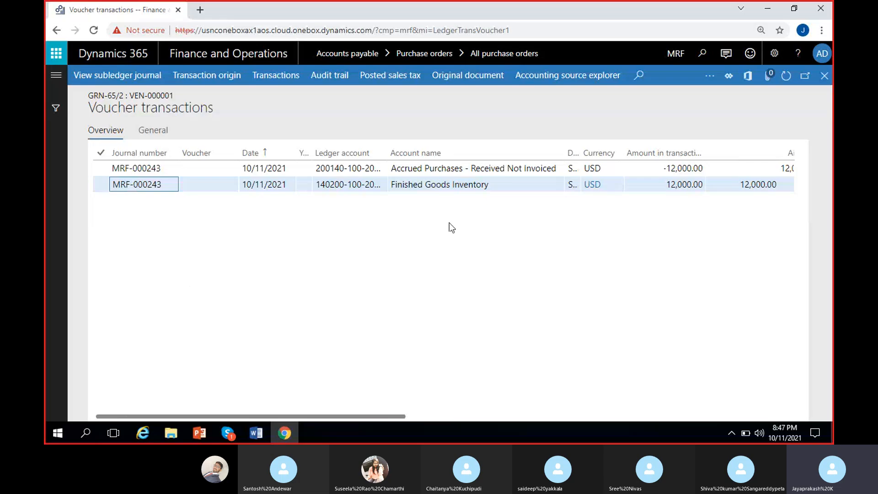
click(824, 76)
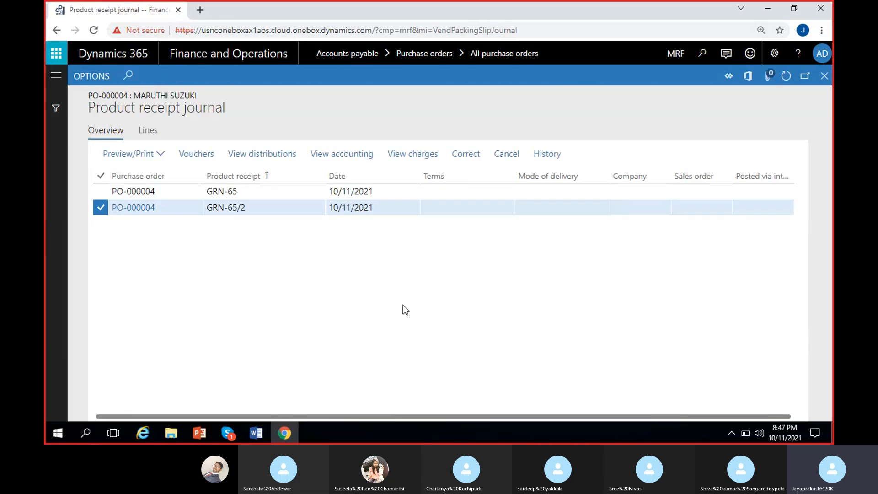
click(820, 84)
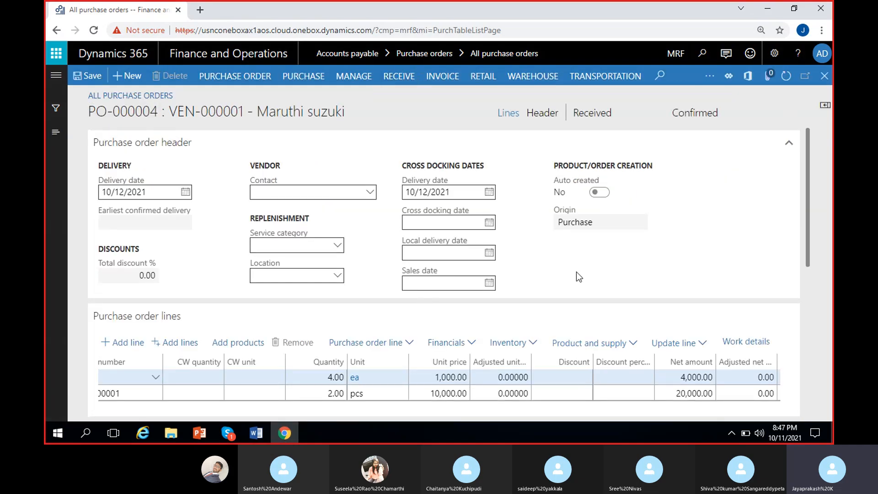
Step: Check the purchase order's status and its already posted invoices in the invoice journal
click(624, 118)
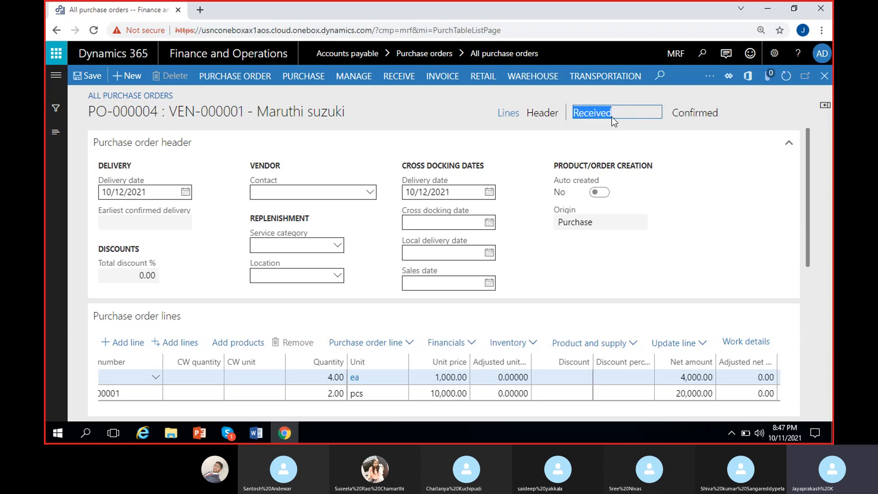
click(612, 117)
click(433, 81)
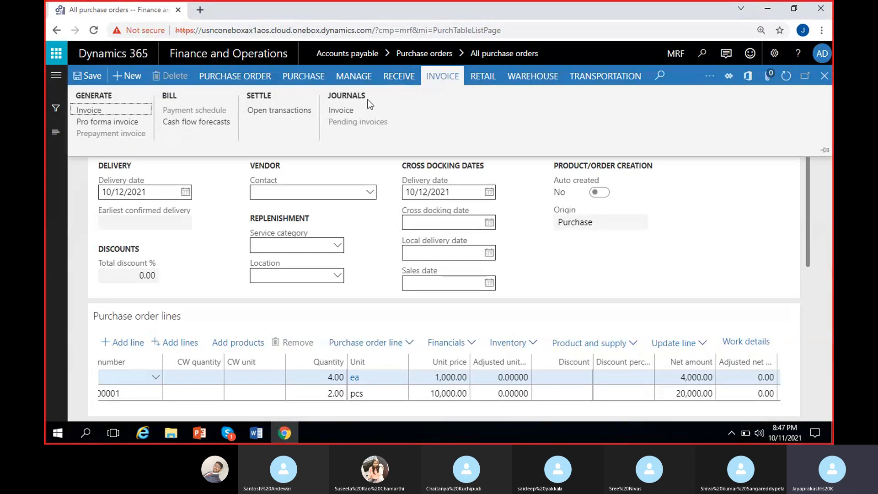
click(348, 109)
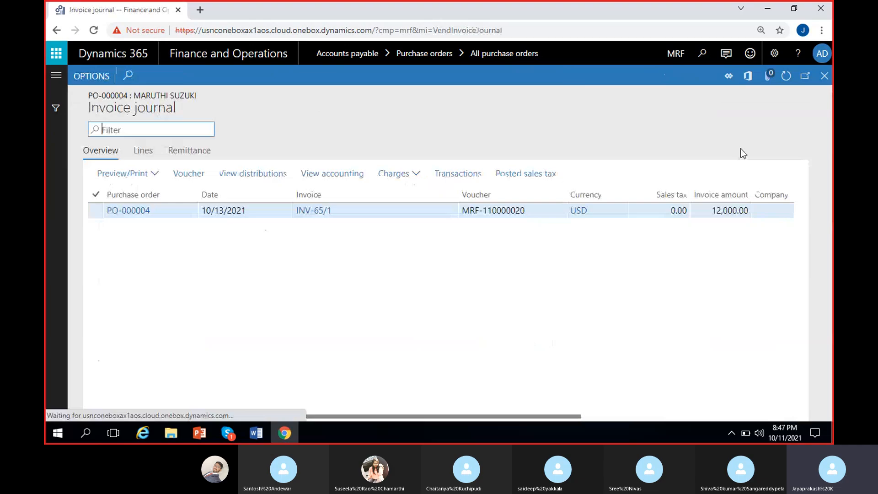
click(824, 75)
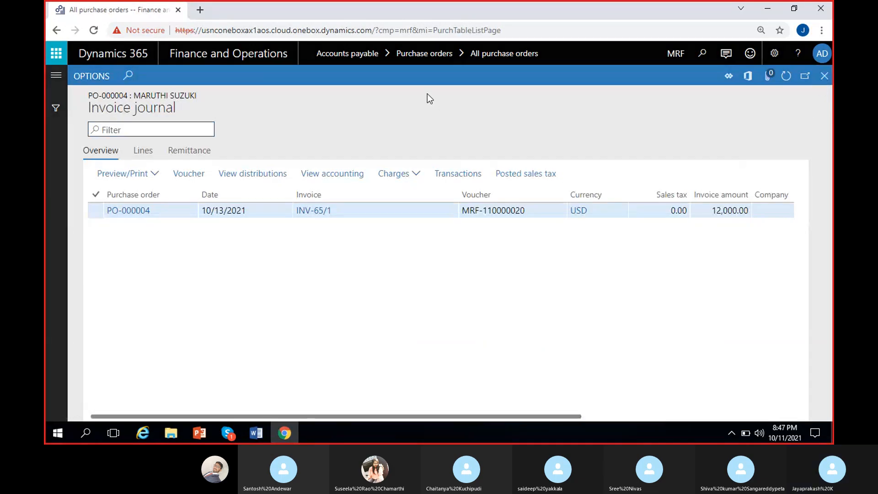
Step: Generate a vendor invoice from the purchase order and enter INV-65/2 as the invoice number
click(437, 79)
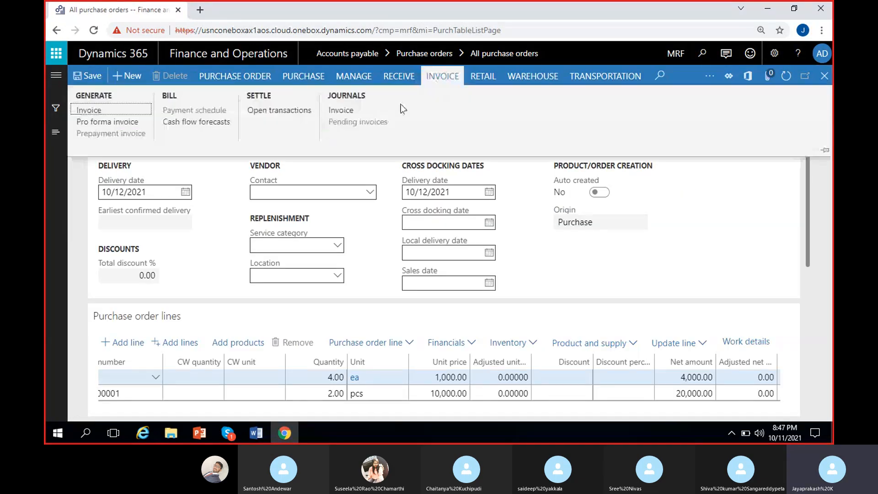
click(95, 112)
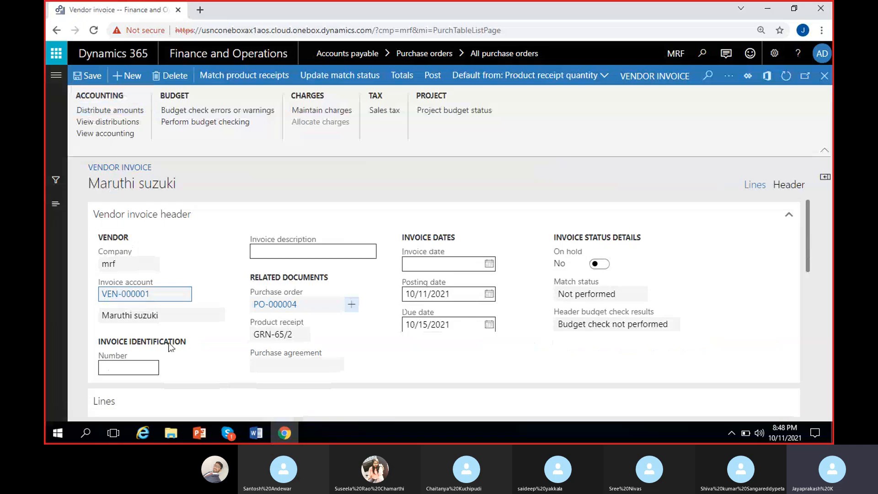
click(137, 369)
text(INV)
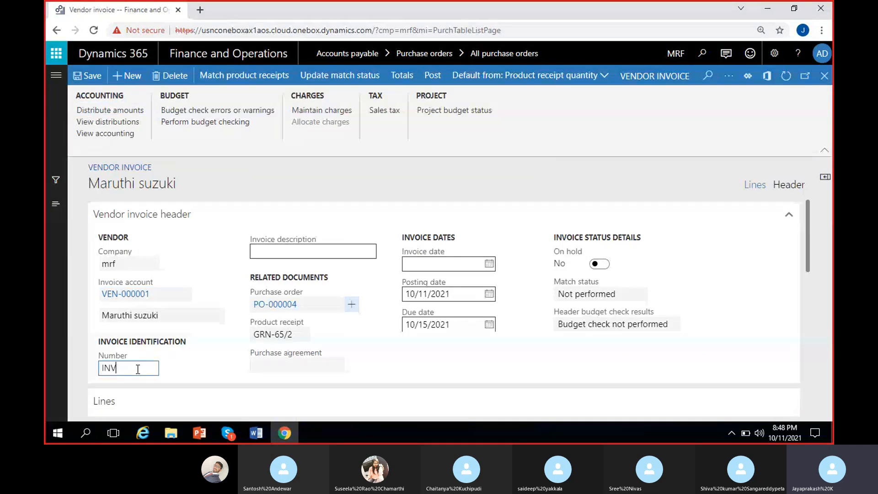
text(-65/2)
Step: Set the vendor invoice's invoice date to 10/20/2021 and its due date to 11/15/2021
click(489, 265)
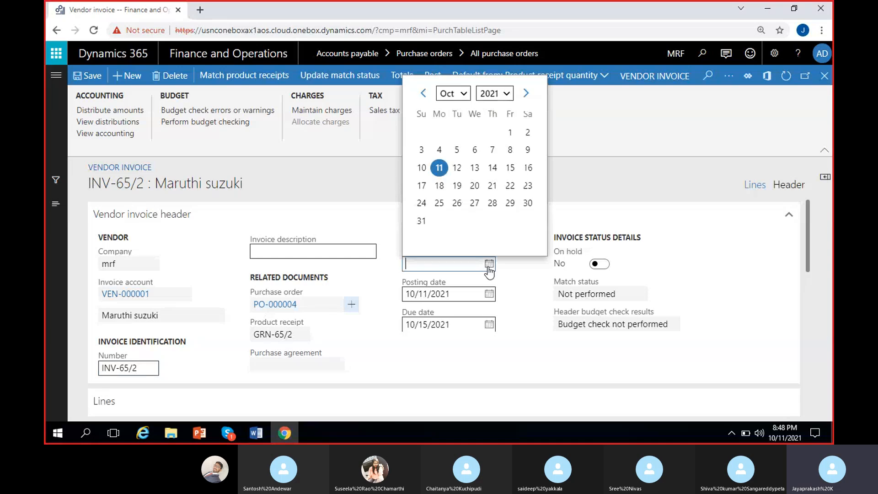
click(475, 185)
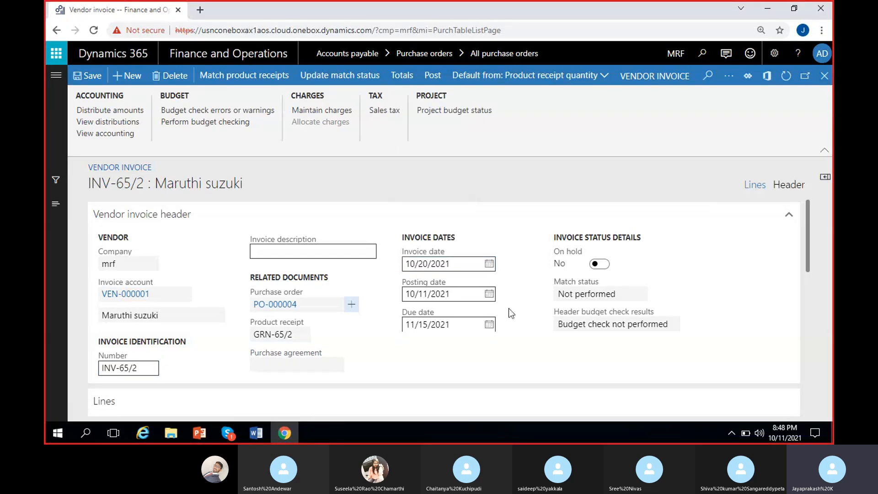
click(489, 325)
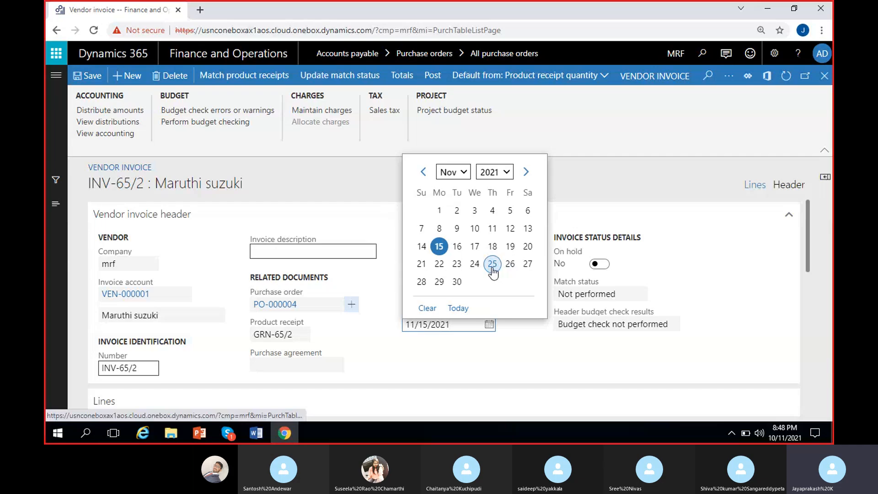
click(443, 251)
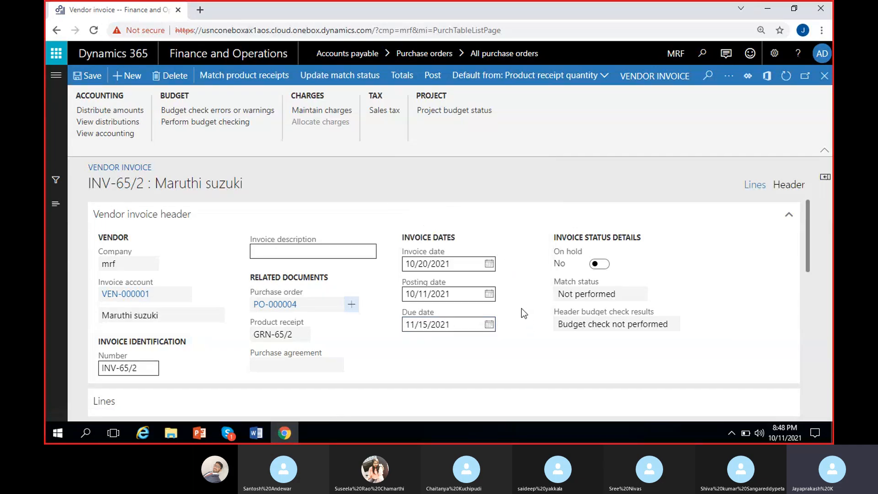
Step: Review the vendor invoice's lines and the product receipts matched to them, leaving the matching as it is
scroll(515, 303, down, 3)
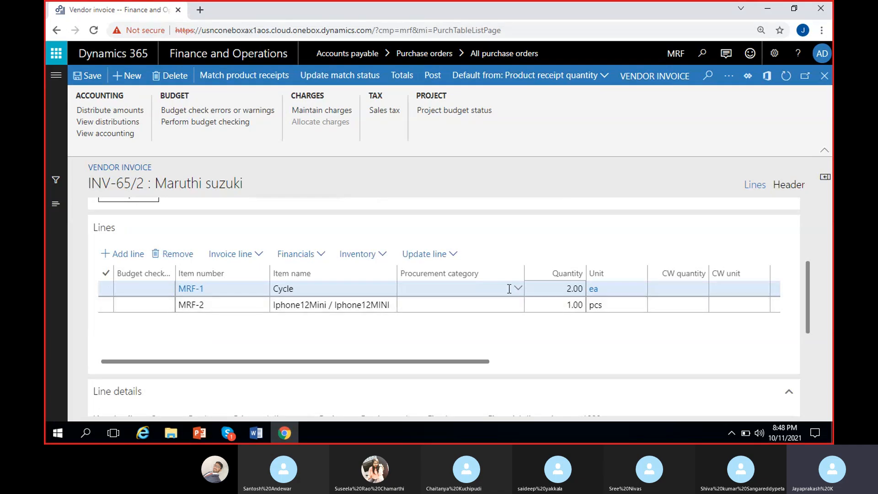
click(606, 77)
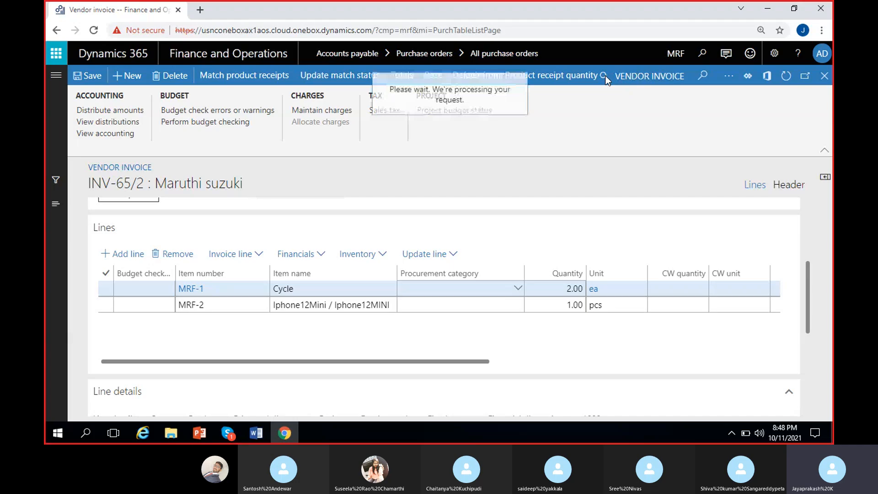
click(623, 204)
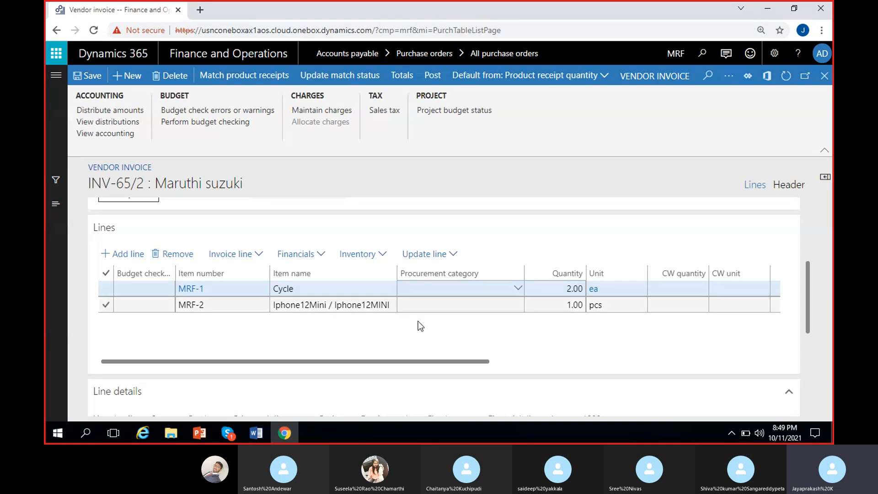
click(236, 81)
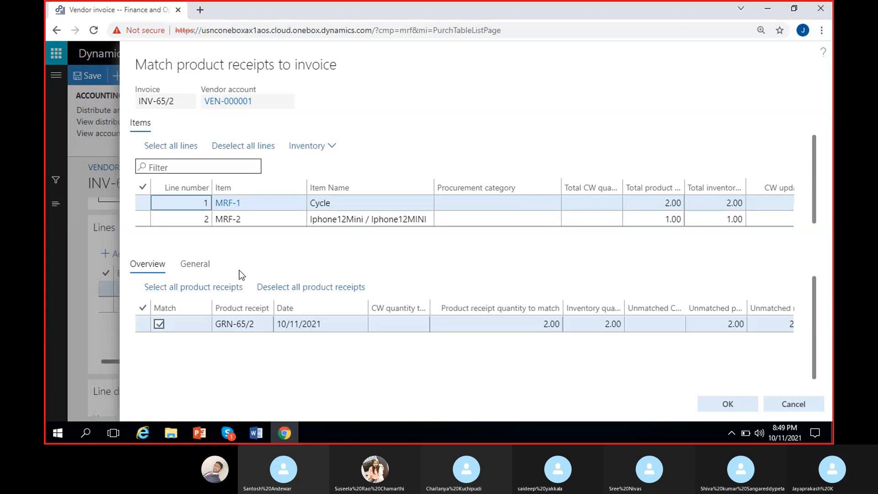
click(242, 332)
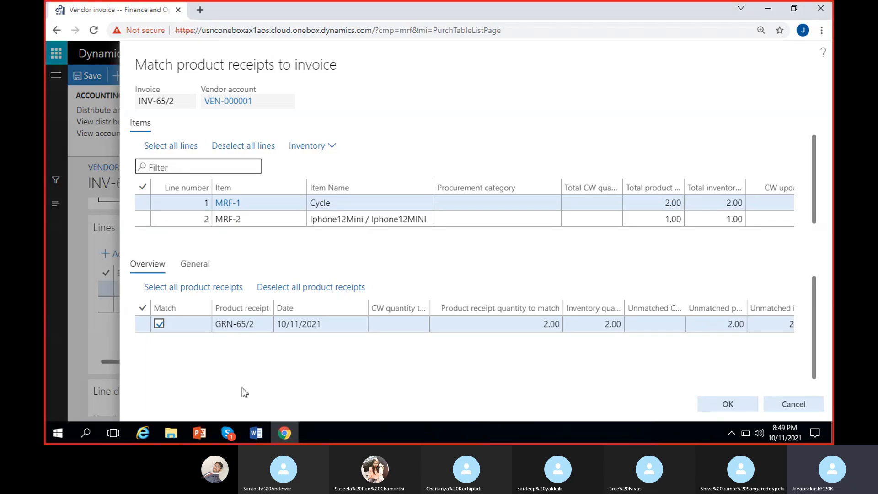
click(786, 404)
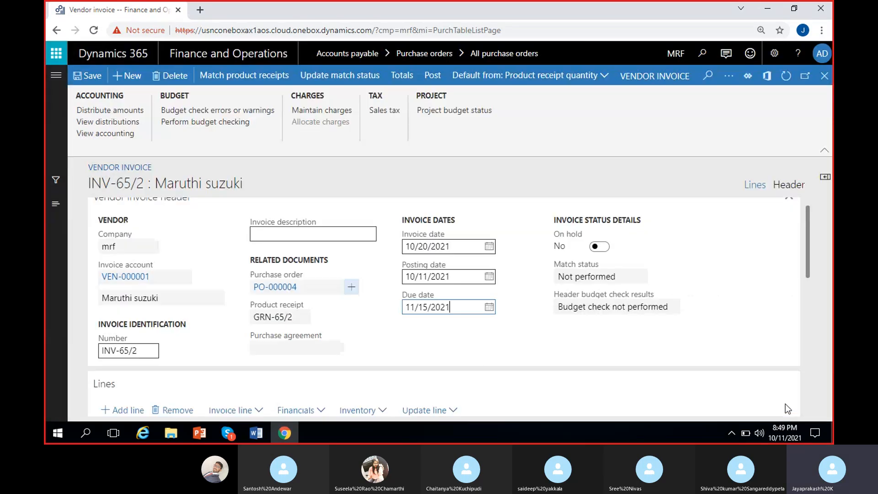
Step: Update the match status of vendor invoice INV-65/2 and post the invoice
click(358, 79)
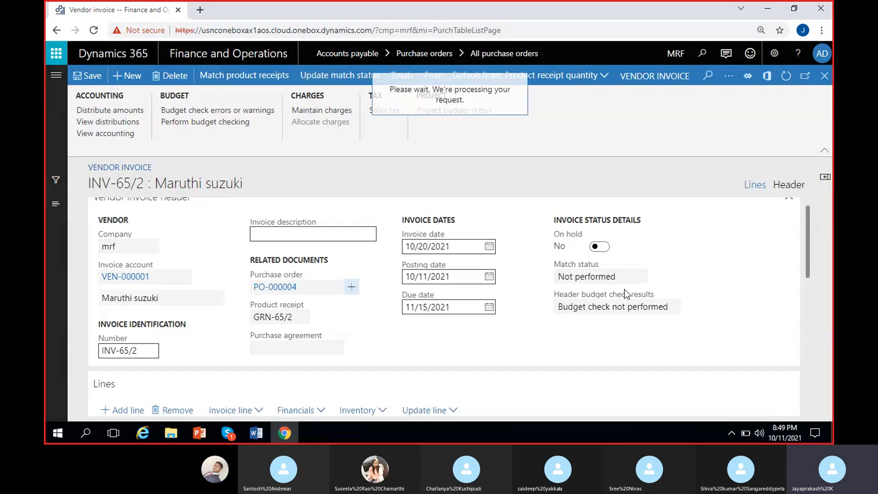
click(617, 275)
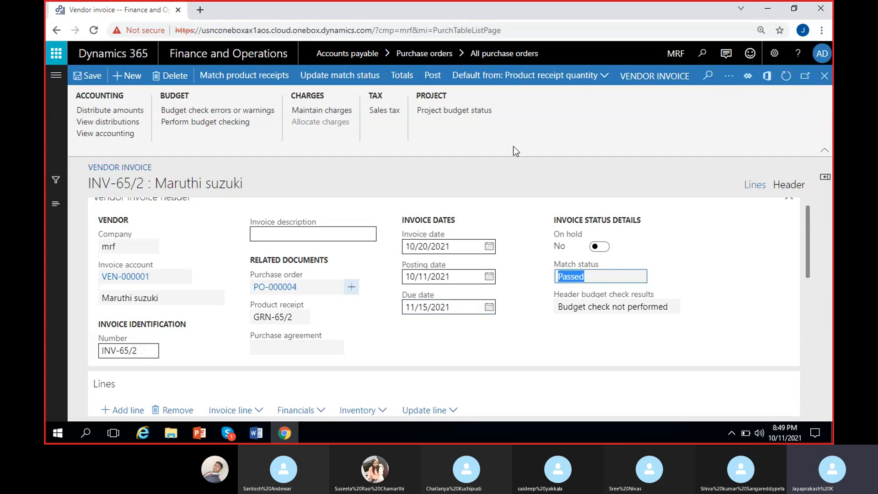
click(433, 75)
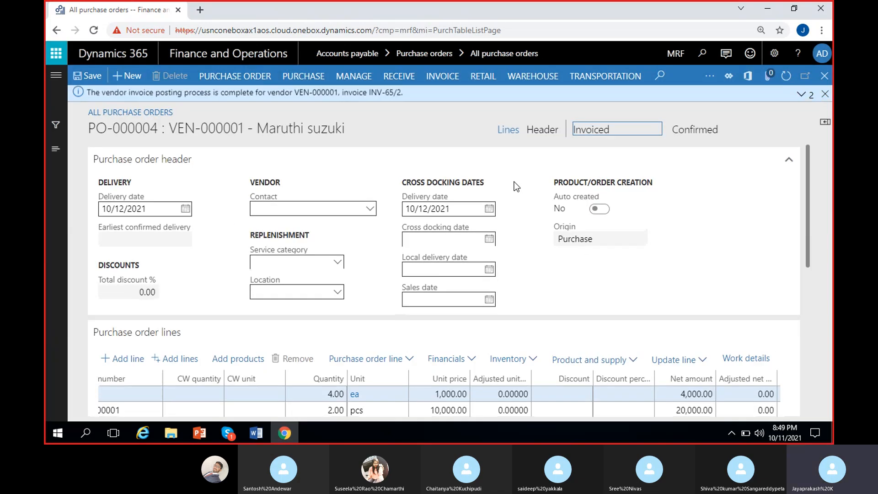
Step: Check the purchase order's status and open the voucher of invoice INV-65/2 from the order's invoice journal
drag(638, 117, 574, 117)
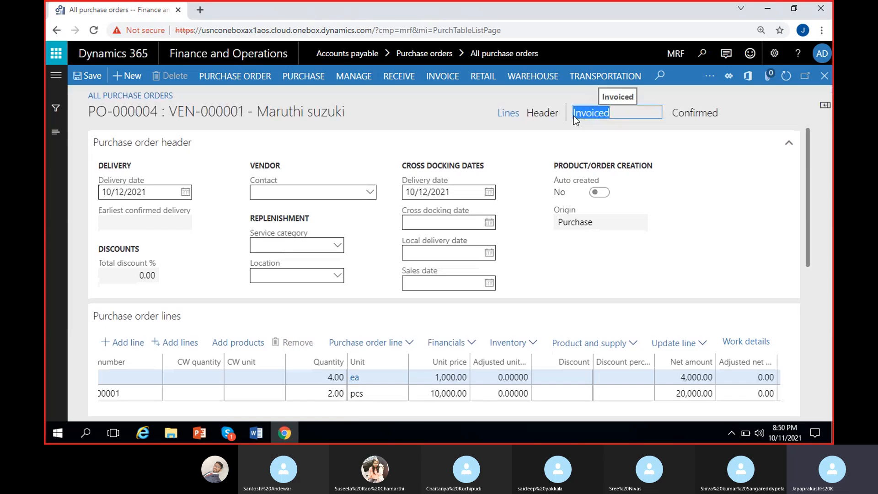
click(438, 108)
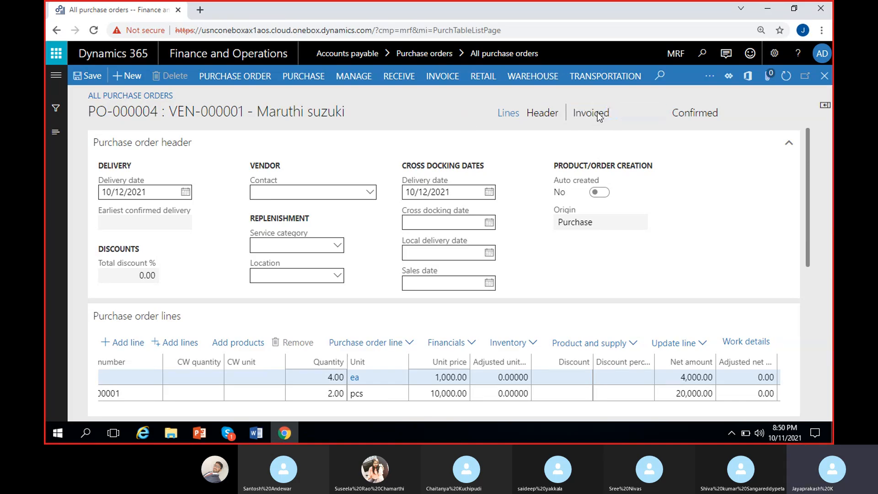
click(438, 77)
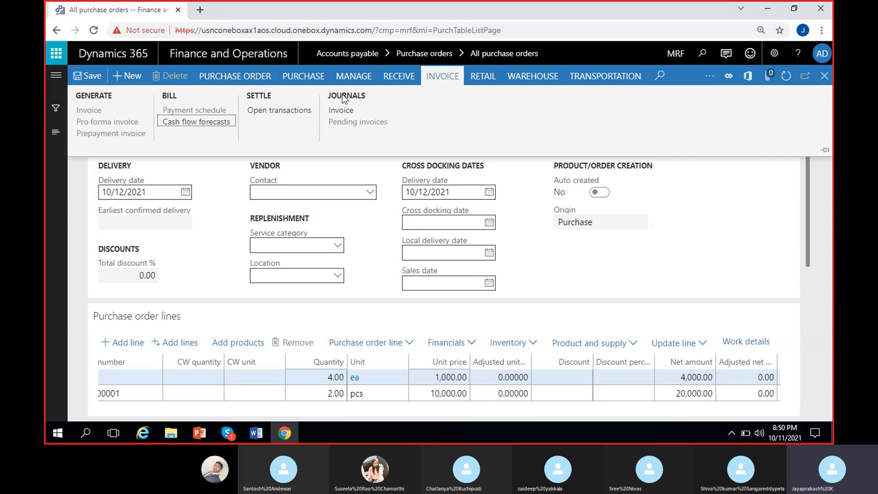
click(341, 110)
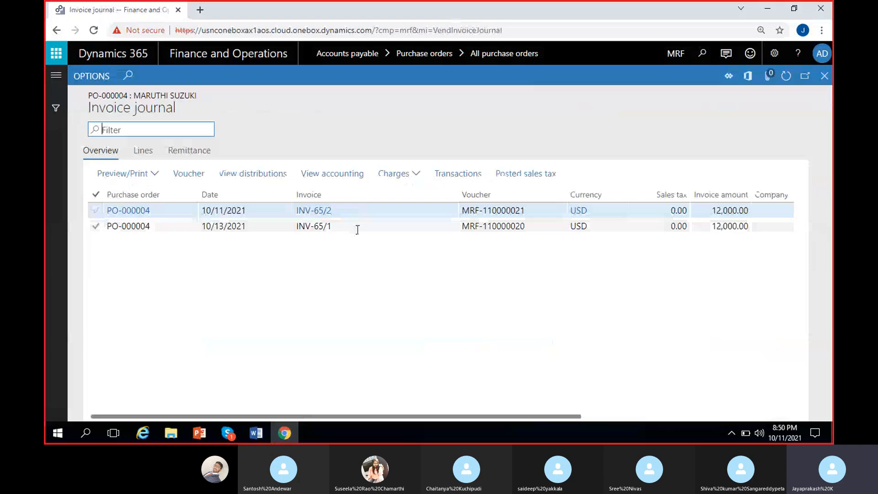
click(353, 216)
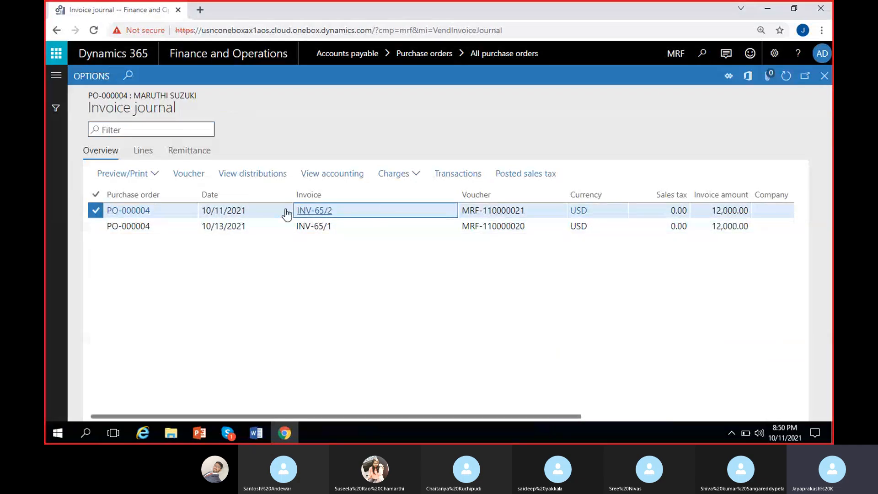
click(194, 175)
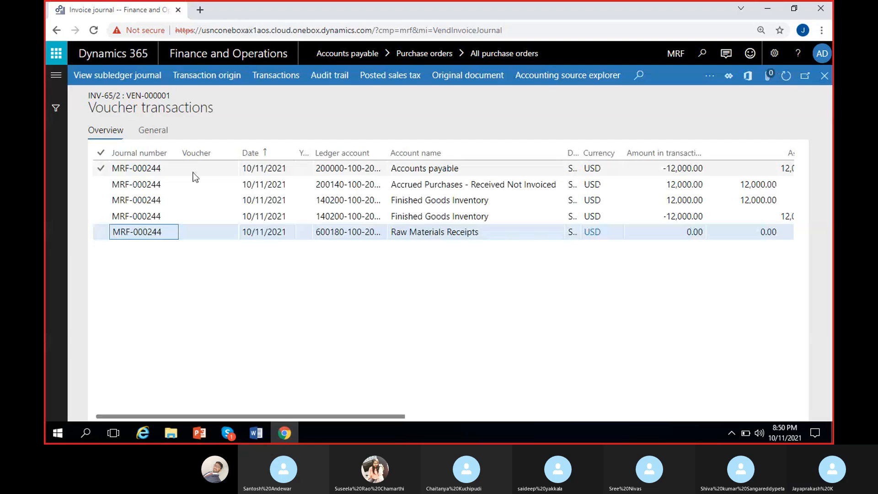
Step: Review the invoice voucher's account names and amounts, including the accounts payable entry, across to the posting type column
scroll(388, 265, right, 2)
click(385, 233)
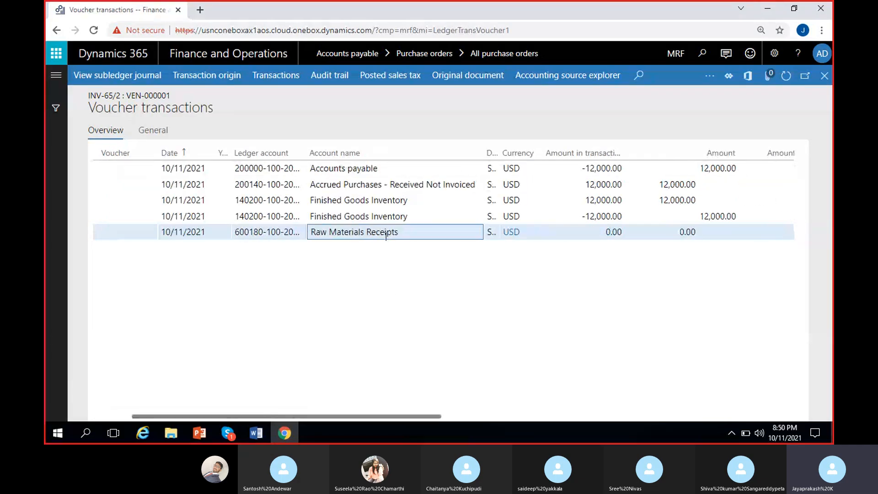
drag(390, 416, 449, 416)
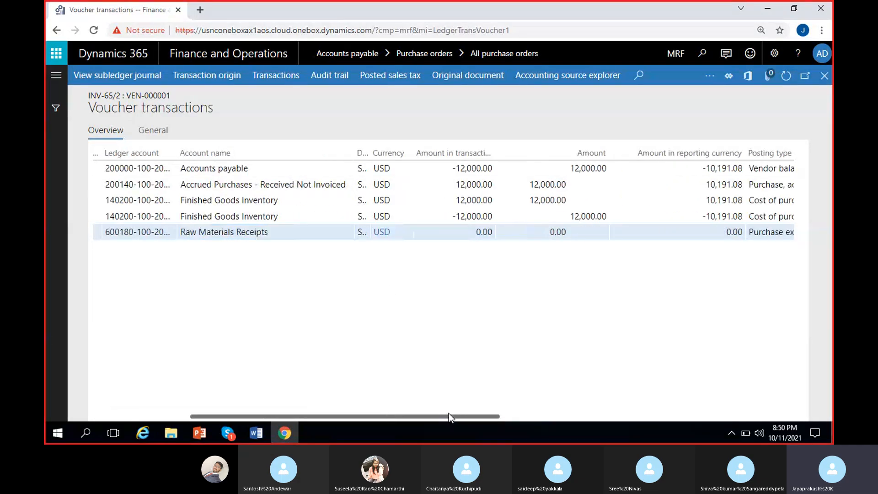
click(295, 175)
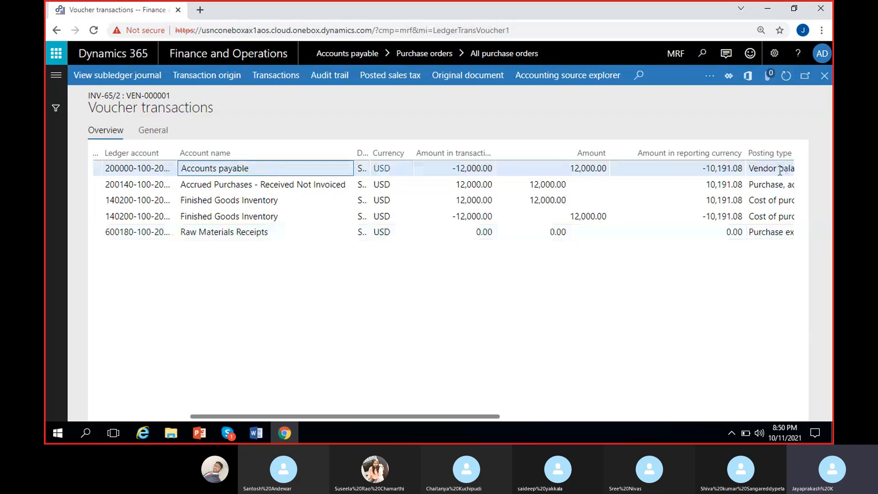
click(585, 169)
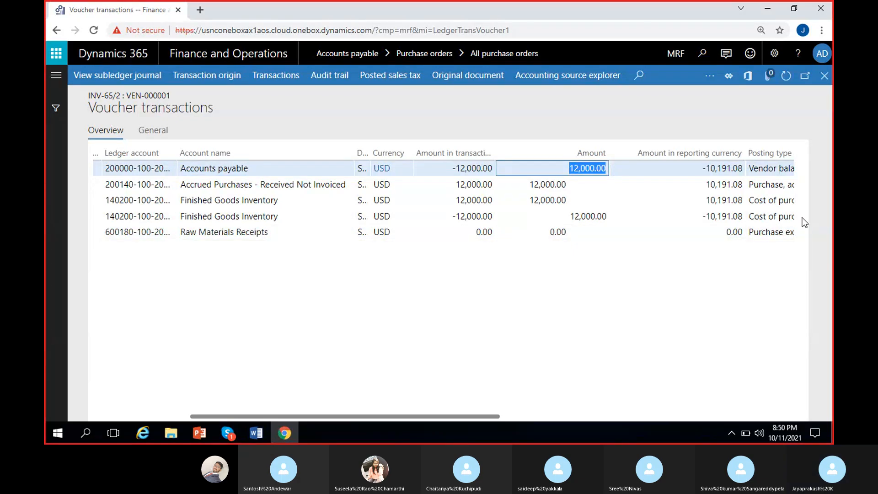
scroll(675, 233, right, 3)
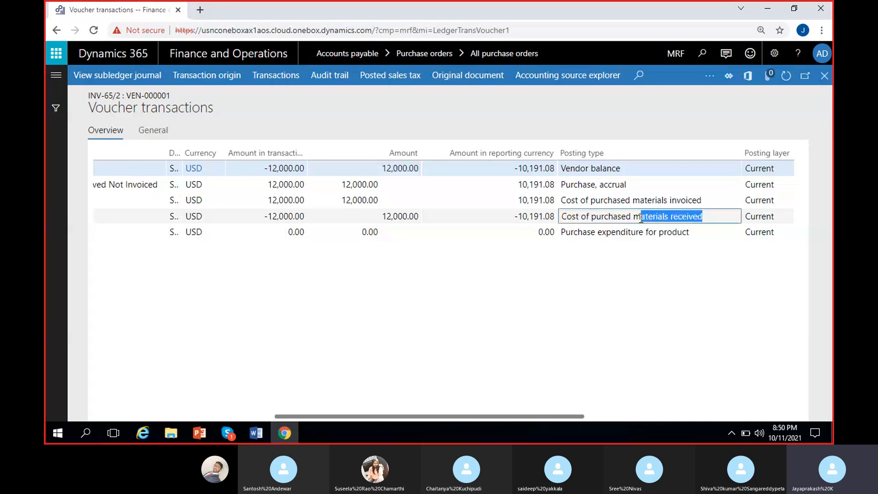
Step: Examine the posting types and amounts of the purchase accrual, materials invoiced and materials received entries, and return to the purchase order
click(708, 200)
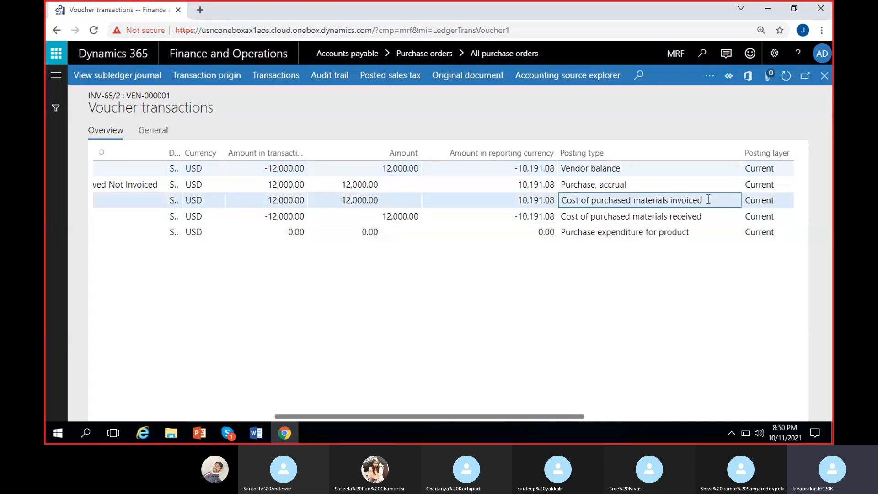
drag(708, 200, 583, 200)
click(357, 200)
drag(343, 199, 385, 198)
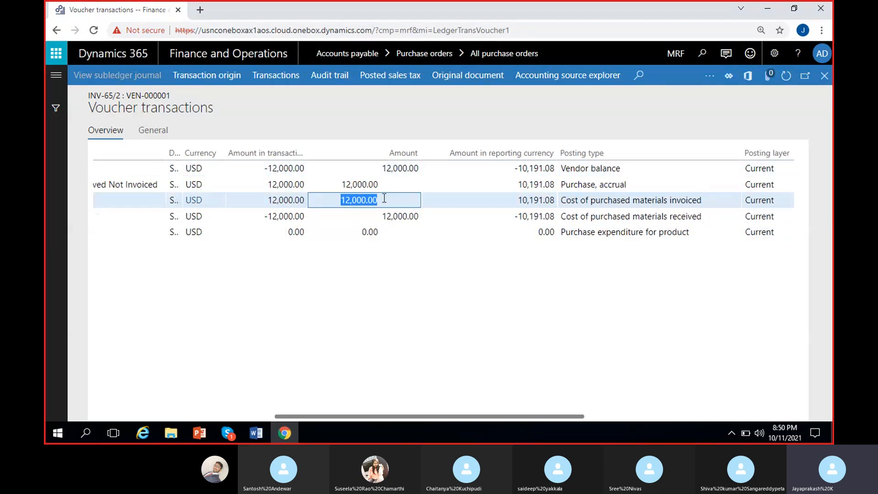
drag(628, 184, 557, 184)
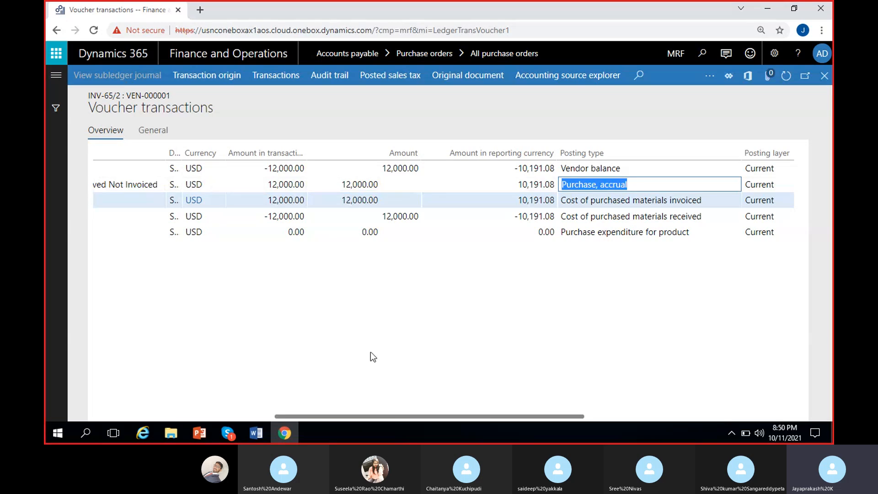
drag(345, 184, 587, 215)
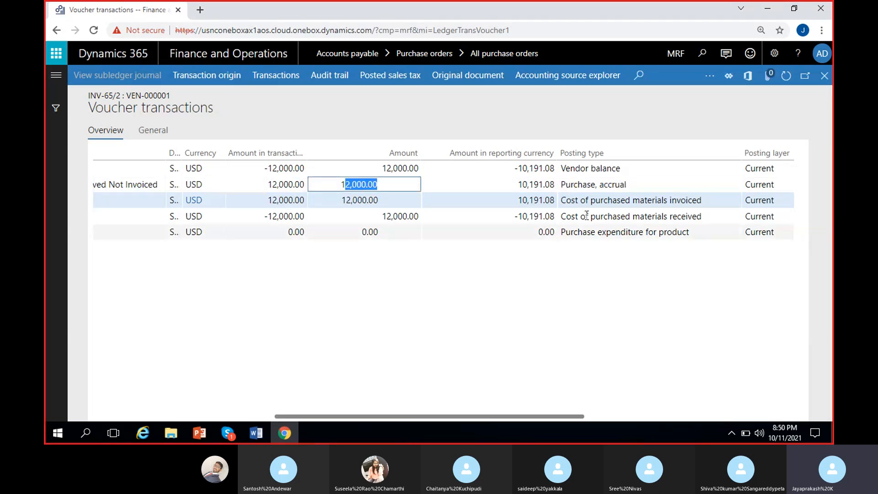
click(566, 221)
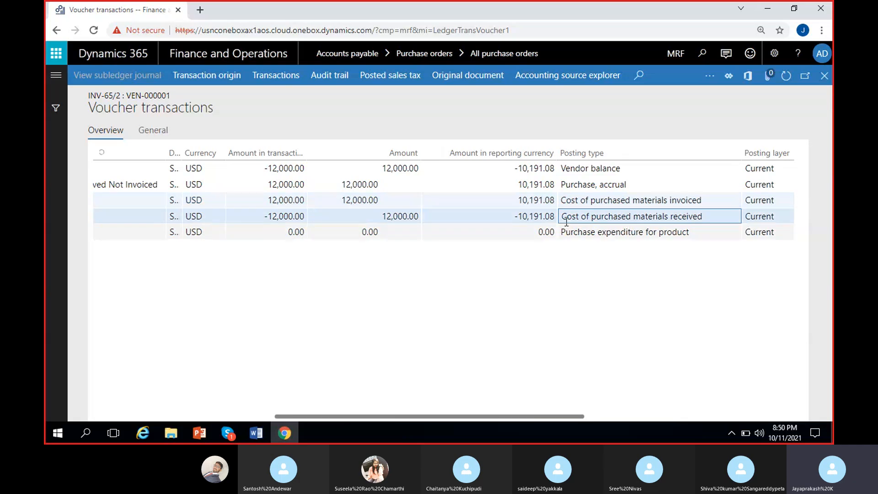
drag(382, 216, 422, 314)
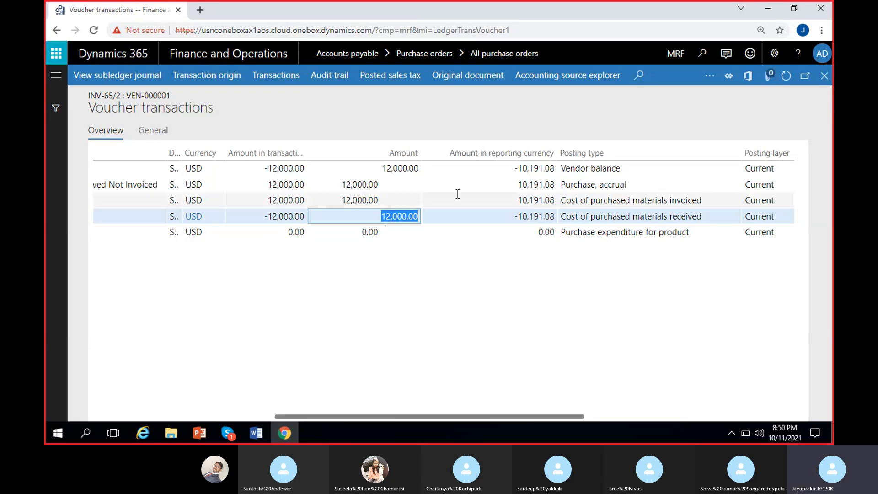
click(589, 173)
click(679, 202)
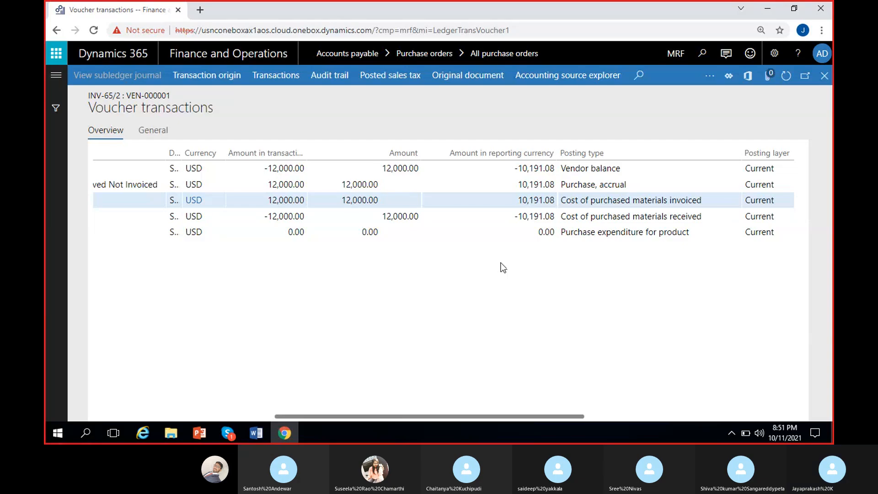
click(825, 76)
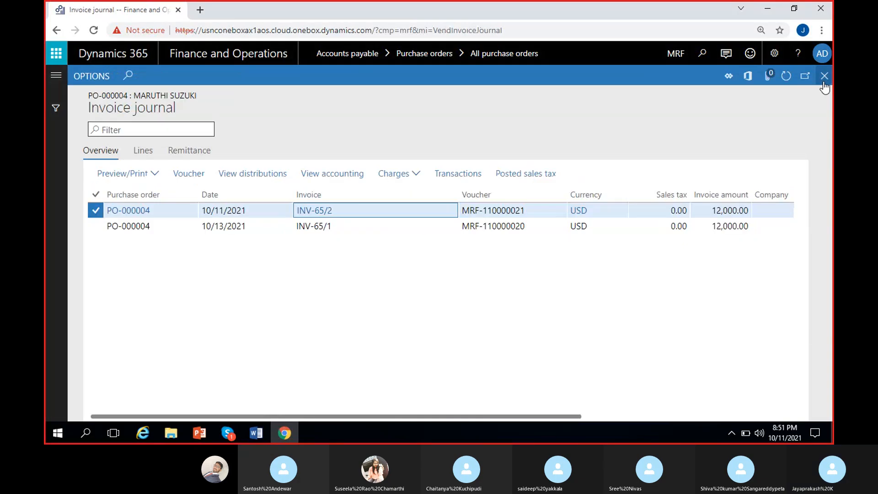
click(825, 78)
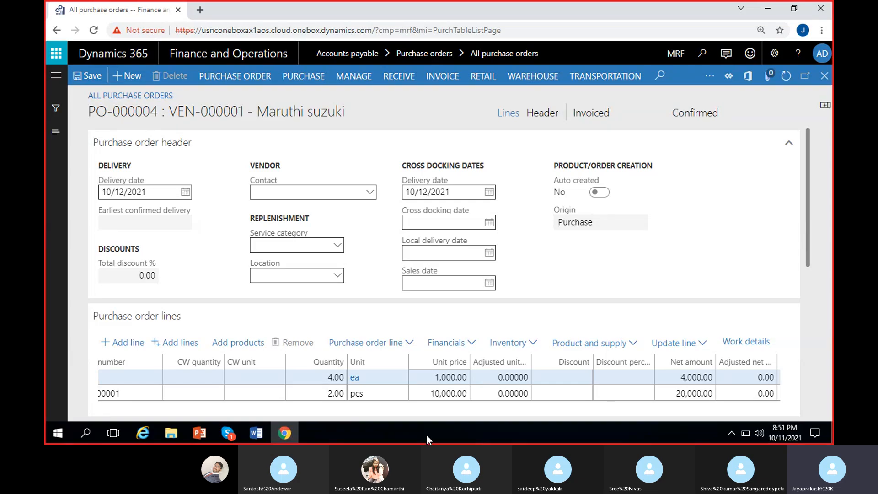
Step: Create a new purchase order for vendor VEN-000001, keeping the default header values
click(133, 80)
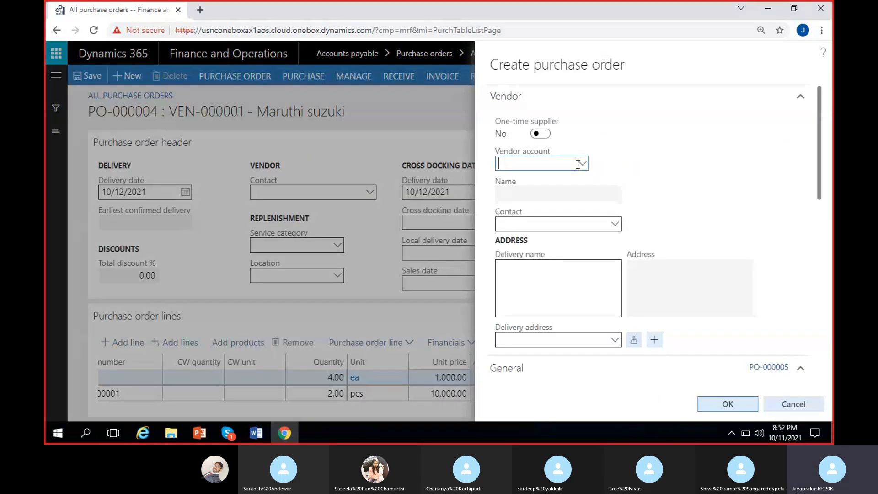
click(582, 164)
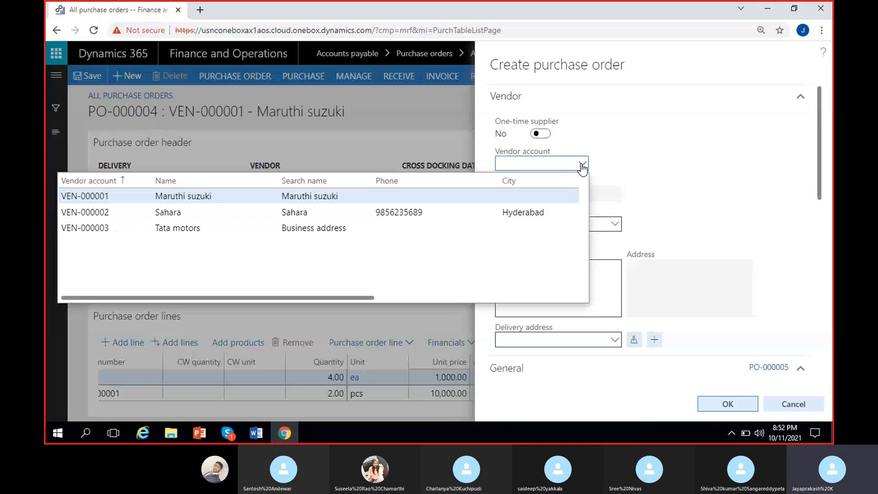
click(283, 195)
scroll(677, 191, down, 5)
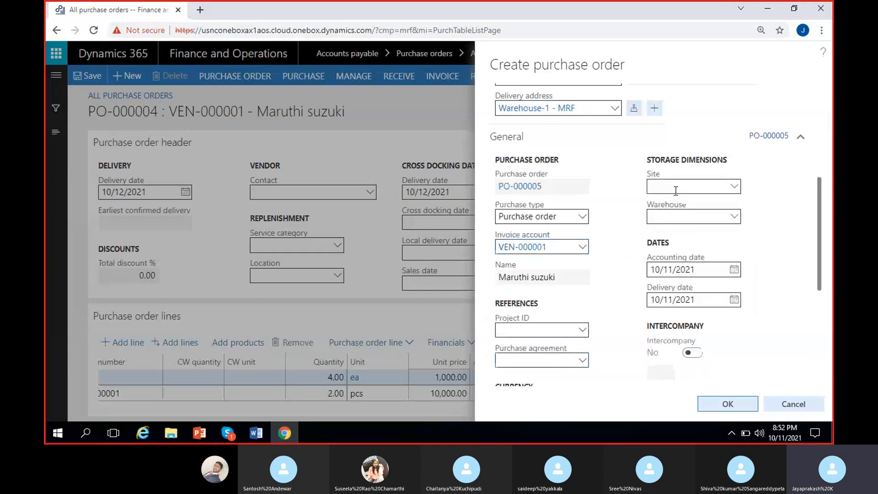
click(669, 219)
scroll(617, 221, down, 5)
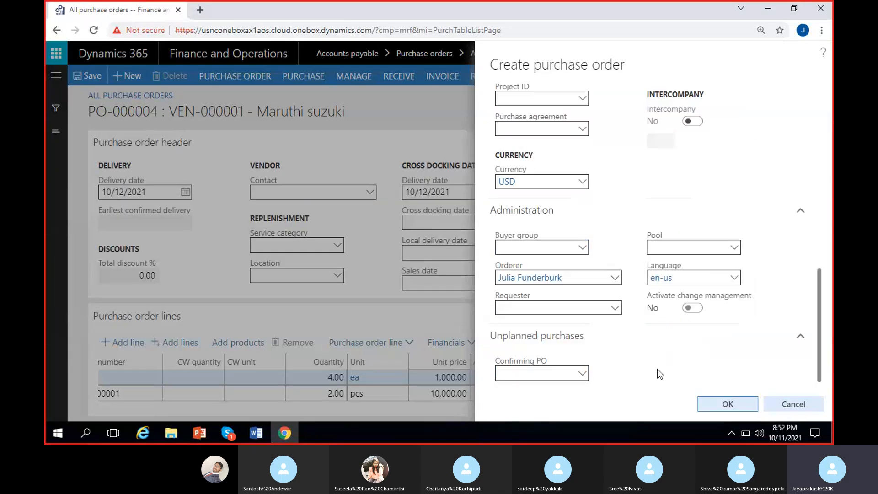
click(717, 398)
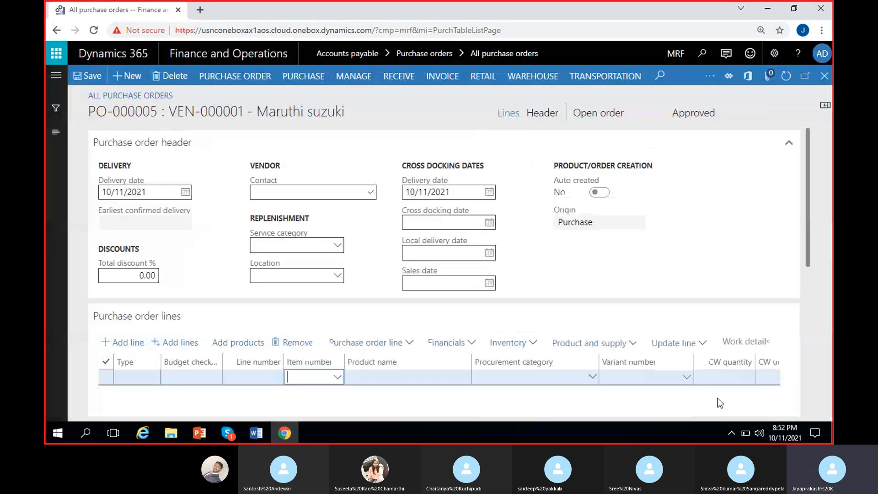
Step: Add item MRF-1 (Cycle) as the first purchase order line with a quantity of 4
click(337, 378)
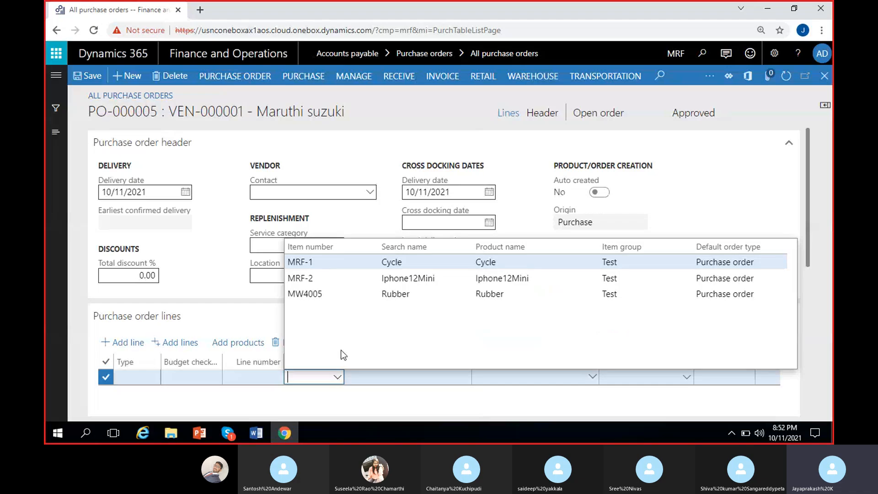
click(392, 263)
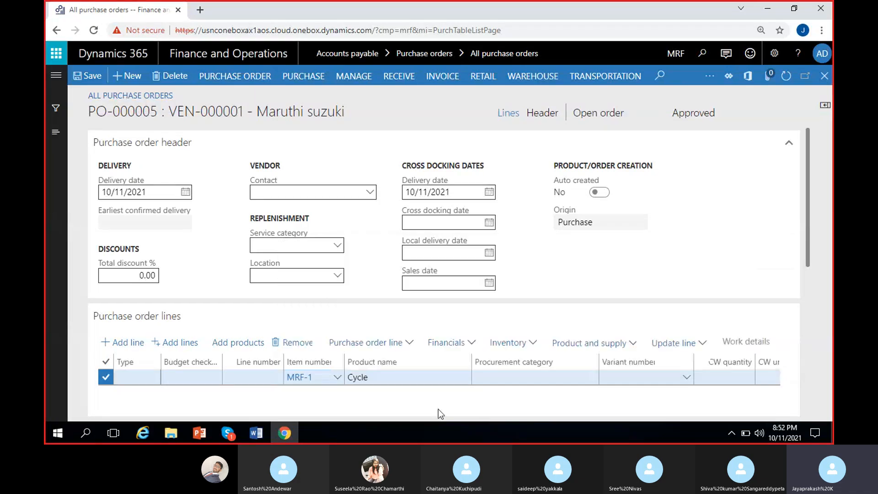
drag(438, 410, 540, 409)
click(506, 379)
key(Delete)
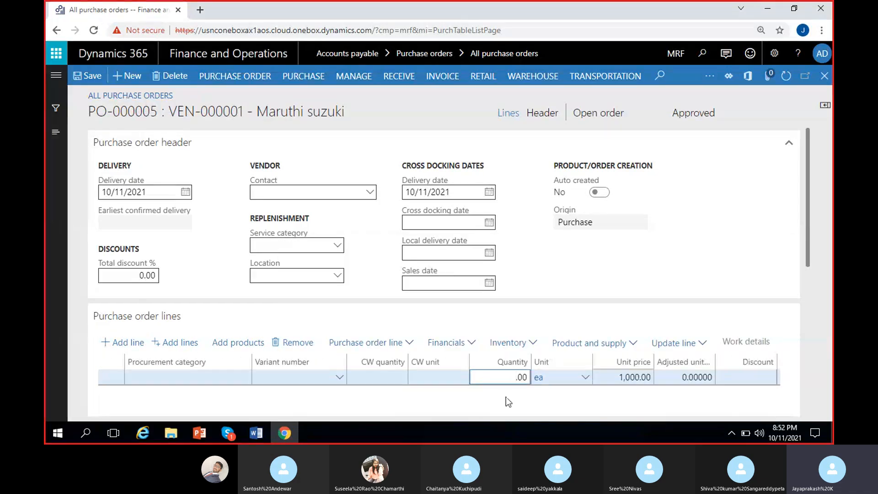
text(4)
Step: Add a second purchase order line for item MRF-2 (Iphone12Mini)
drag(808, 165, 807, 201)
drag(416, 371, 46, 359)
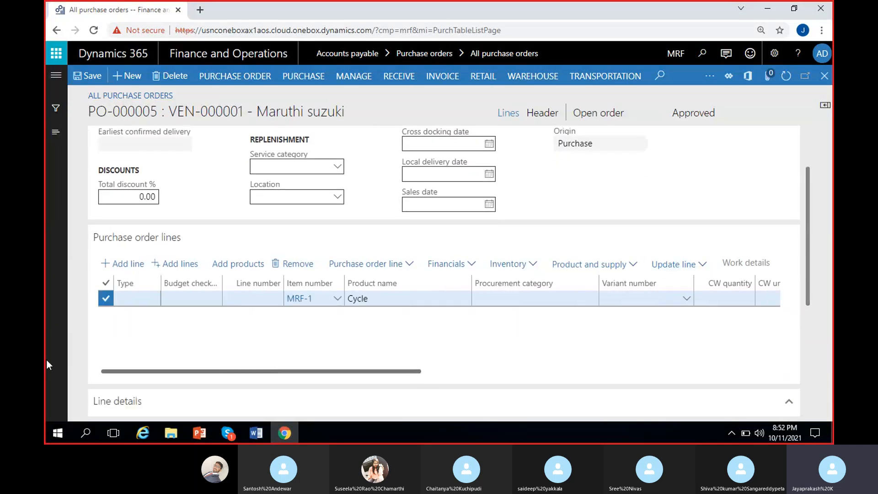
click(139, 356)
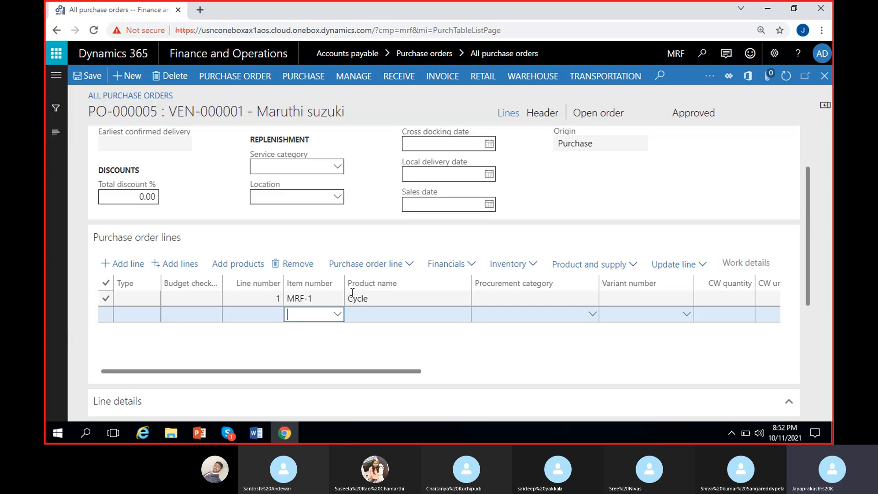
click(338, 315)
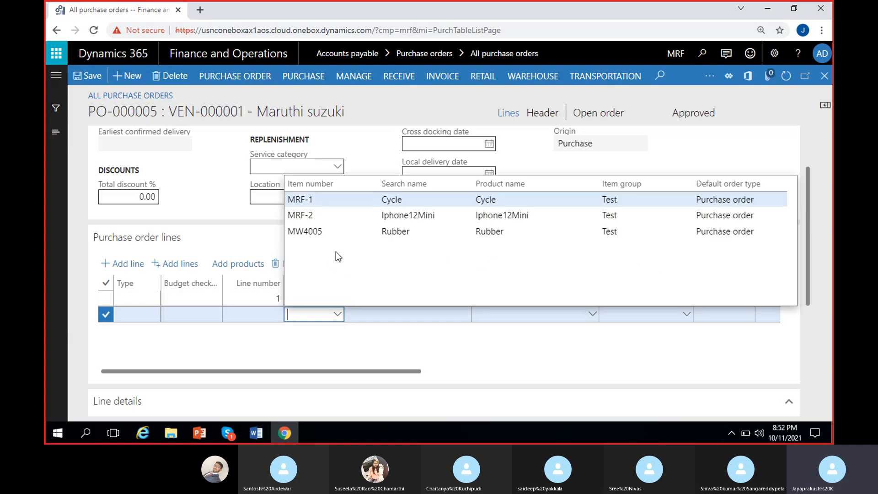
click(329, 216)
Step: Set the MRF-2 line's product dimensions by selecting the Black, 64GB combination
scroll(408, 345, right, 10)
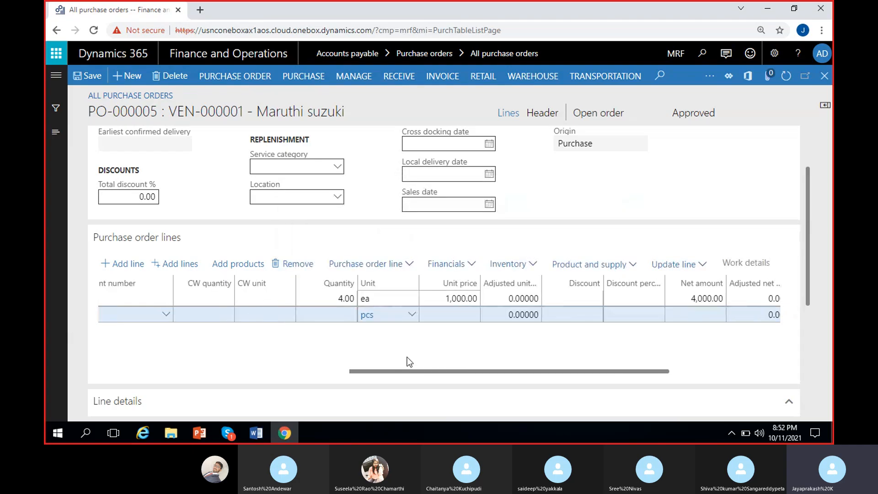
scroll(388, 348, down, 4)
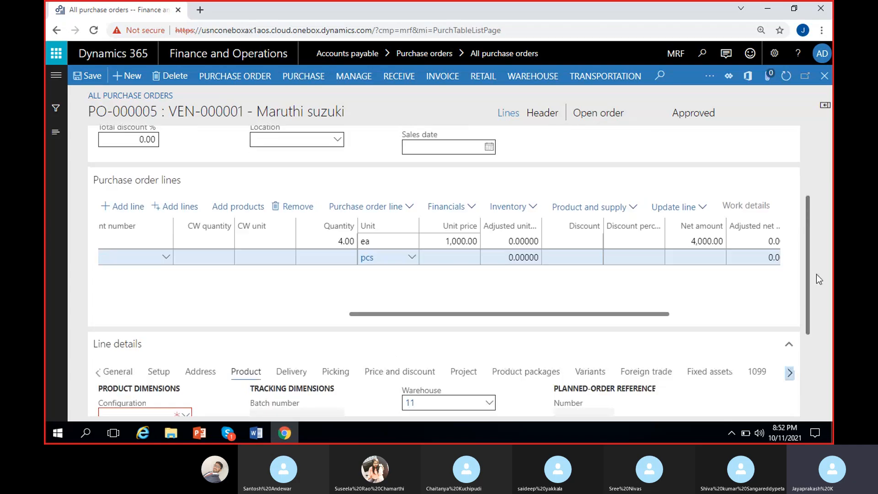
click(189, 298)
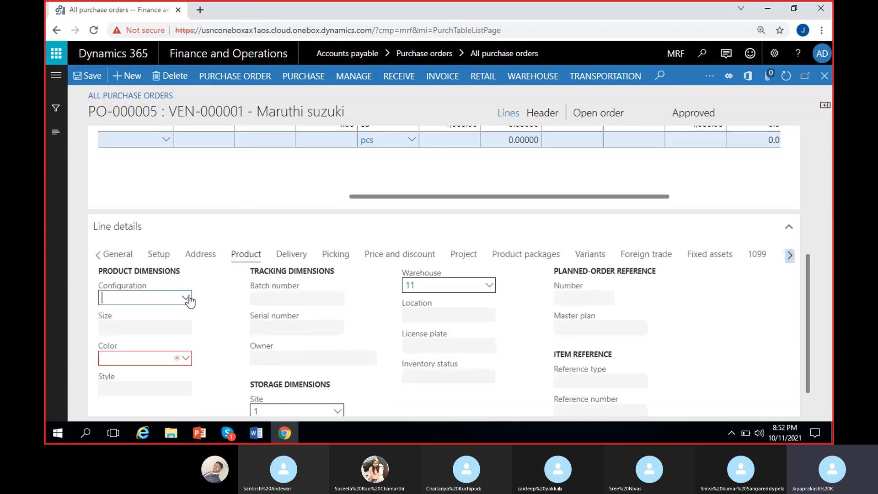
click(188, 299)
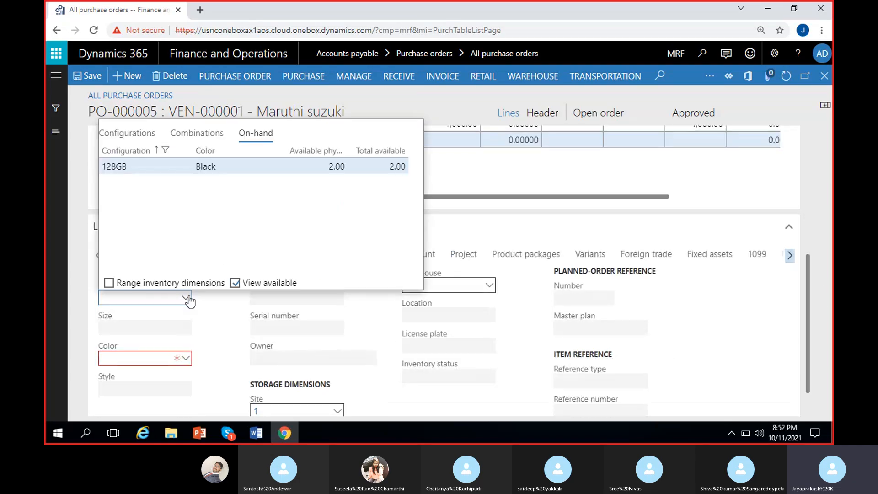
click(210, 337)
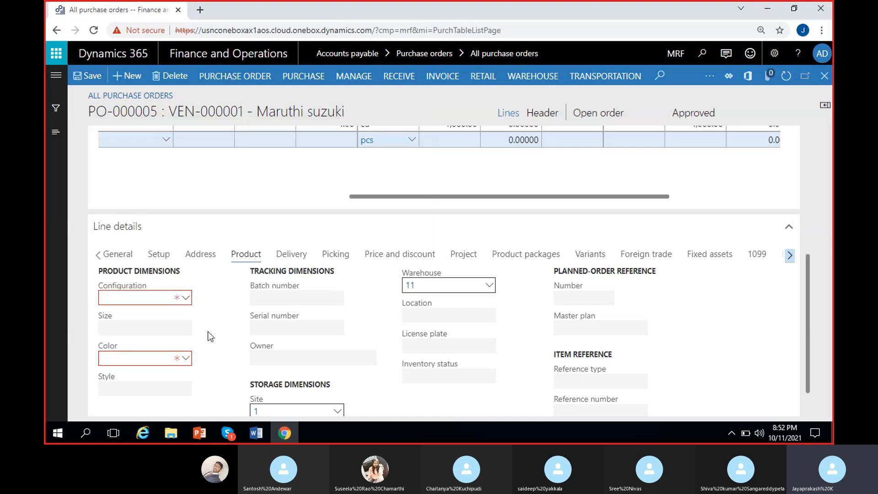
click(187, 360)
click(186, 359)
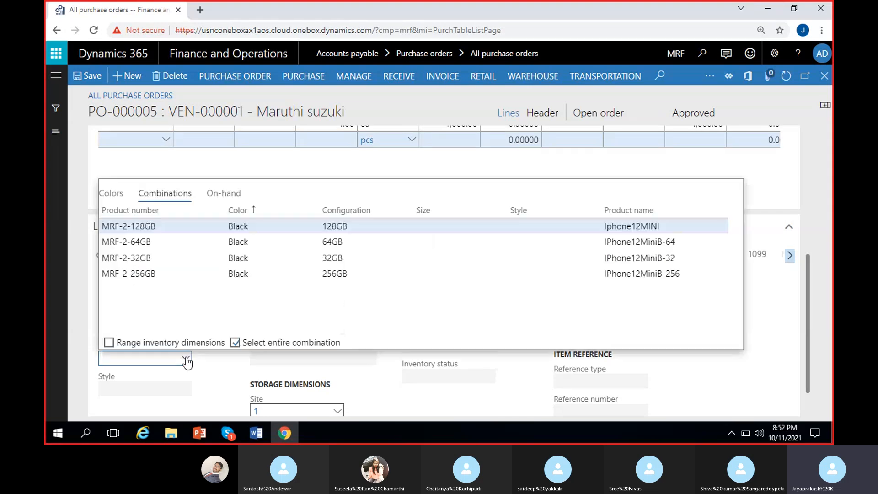
click(338, 245)
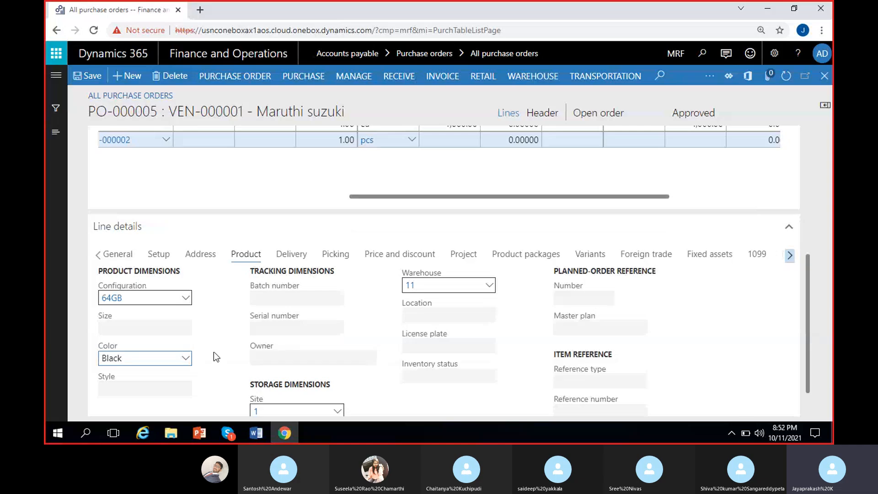
Step: Enter a unit price of 10000 on the MRF-2 line
scroll(525, 275, up, 2)
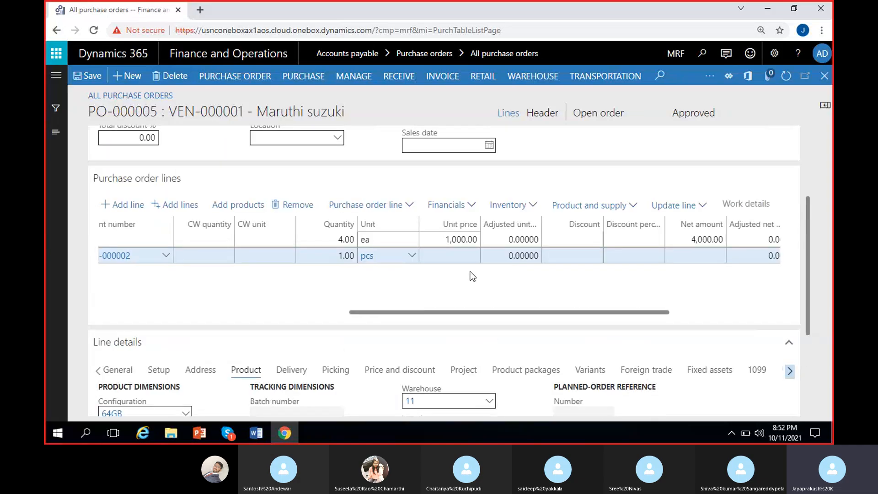
click(456, 255)
text(10000)
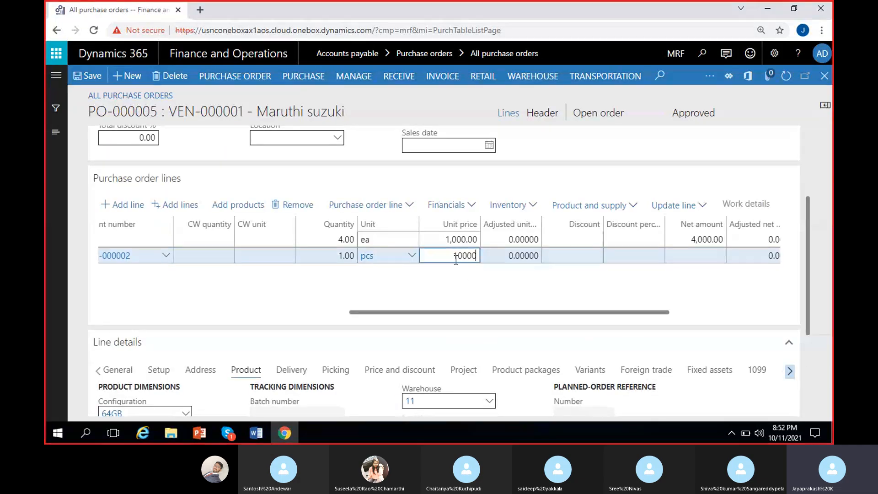
click(469, 278)
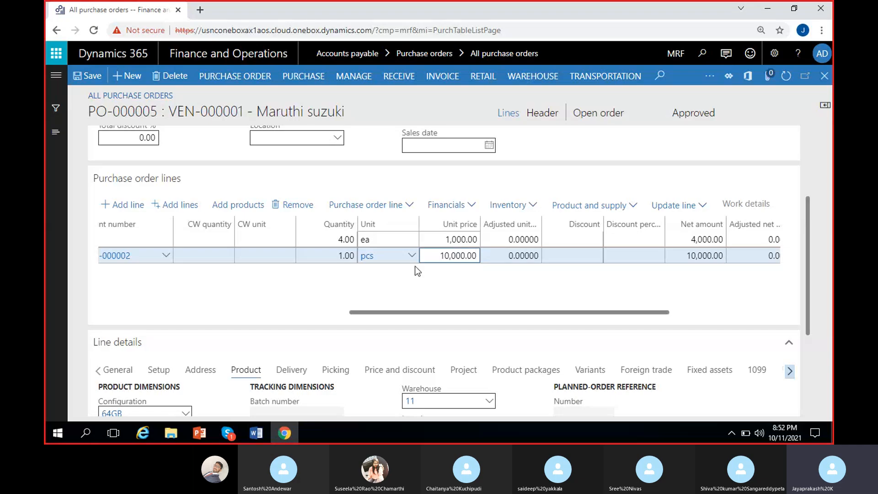
Step: Change the MRF-2 line's quantity to 2 and accept overwriting the manual unit price with the standard price
click(343, 257)
key(BackSpace)
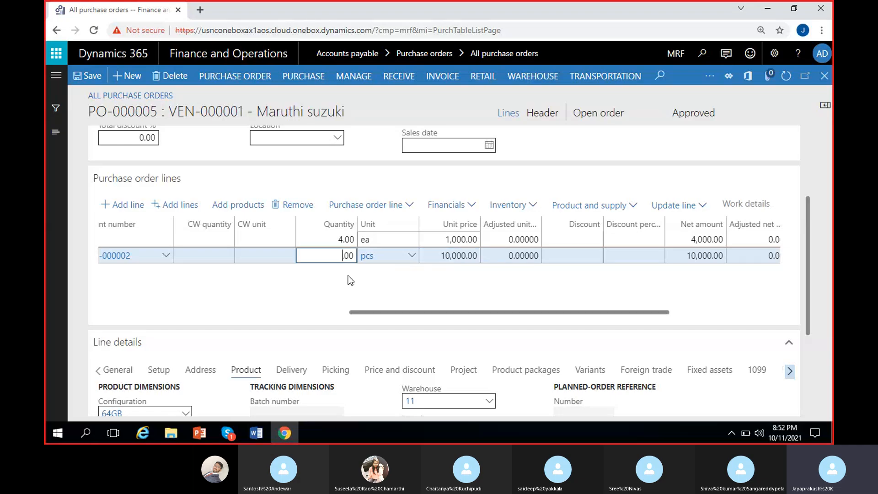
text(2)
click(144, 169)
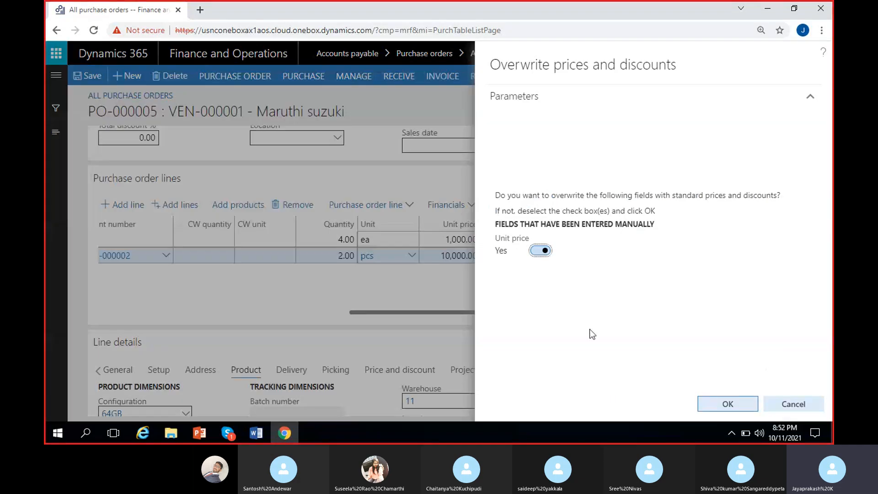
click(729, 403)
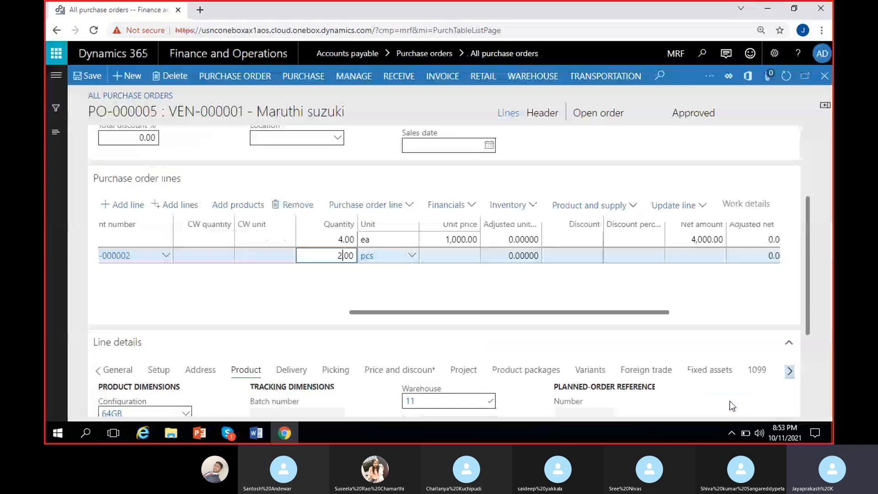
Step: Re-enter 10000 as the unit price of the MRF-2 line
click(460, 257)
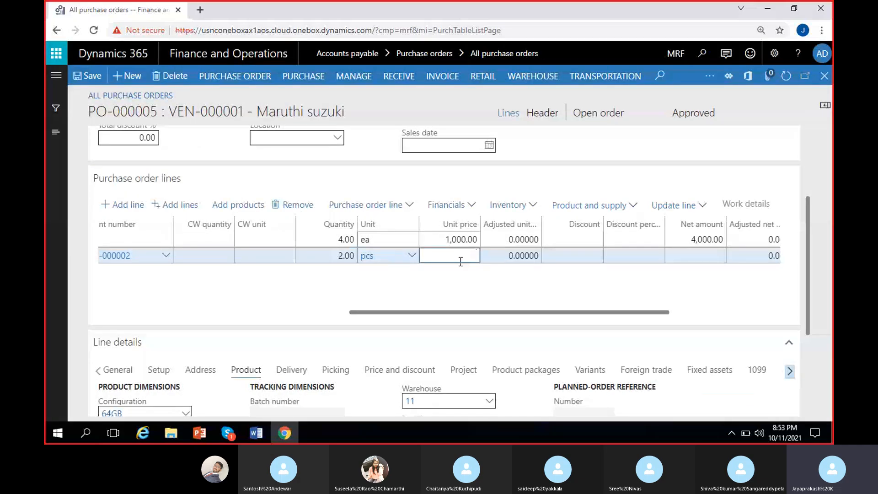
text(10000)
click(473, 288)
Step: In the order header's financial dimensions, set Customers to 900 and MRF_Costcenter to CC/1
drag(809, 224, 808, 179)
click(544, 113)
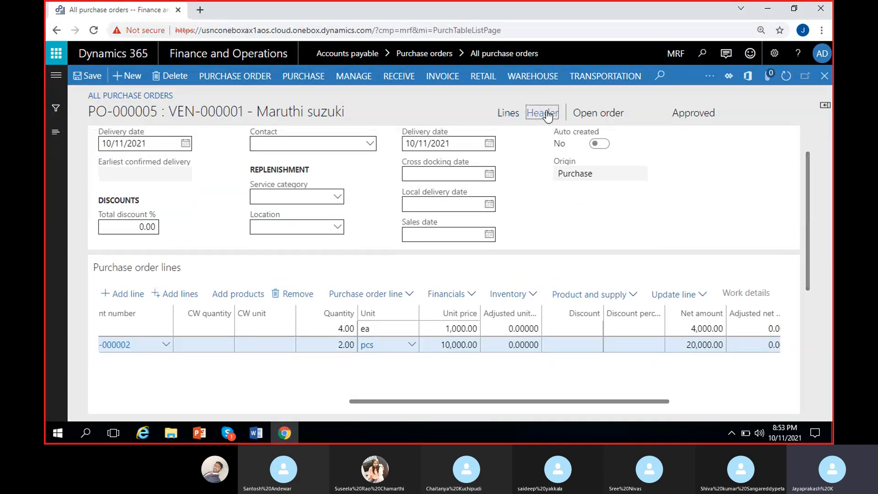
scroll(157, 348, down, 15)
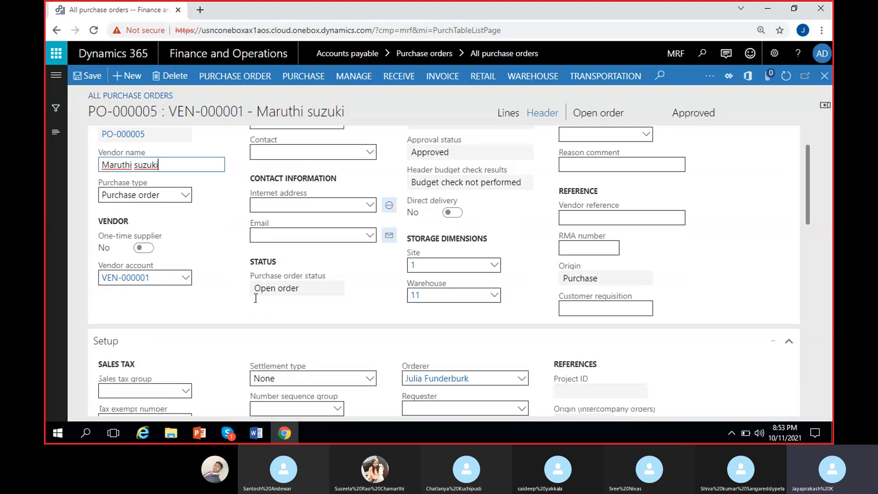
click(217, 315)
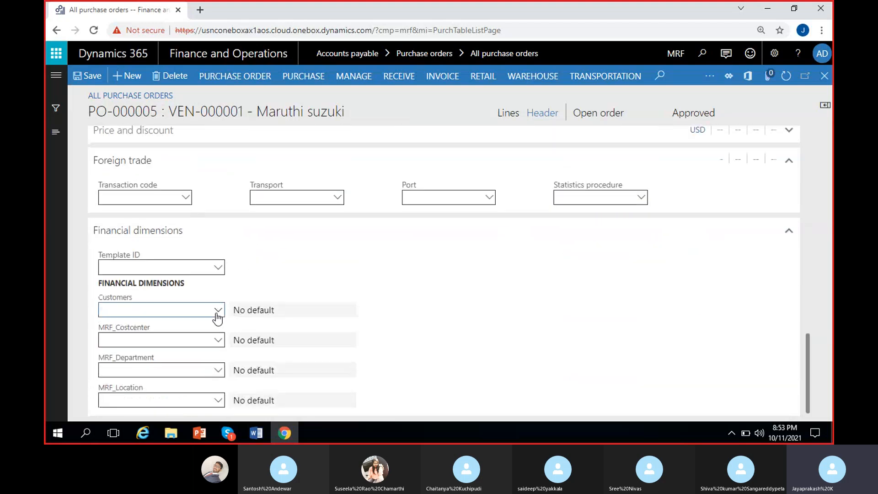
click(217, 310)
click(185, 180)
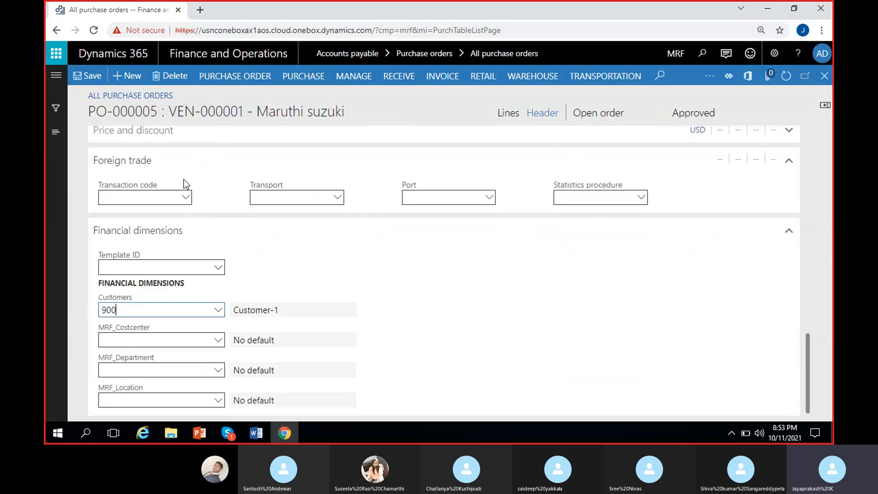
click(219, 341)
click(219, 340)
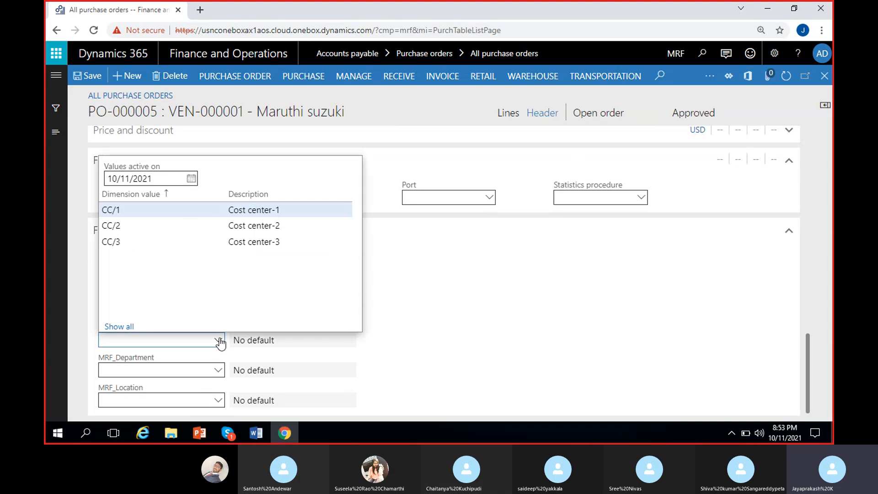
click(197, 211)
Step: Set the header's MRF_Department dimension to 200 (Finance) and MRF_Location to 100 (Hyderabad)
click(217, 371)
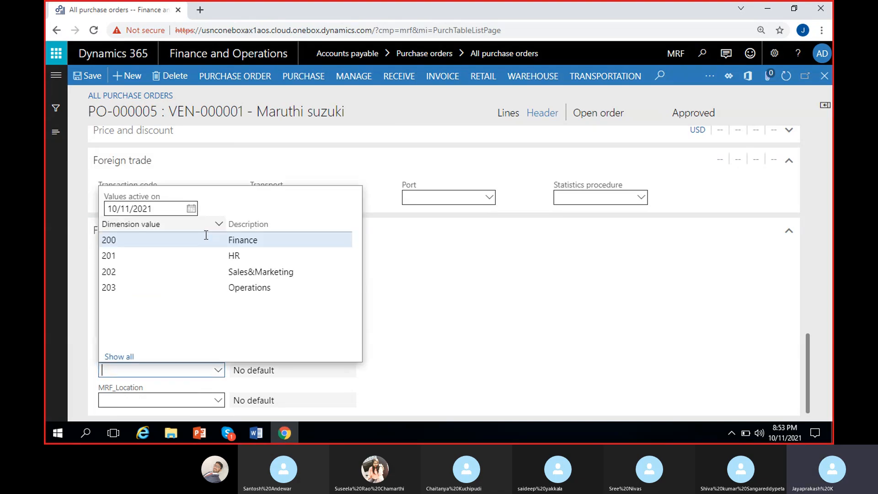
click(206, 238)
click(217, 401)
click(218, 400)
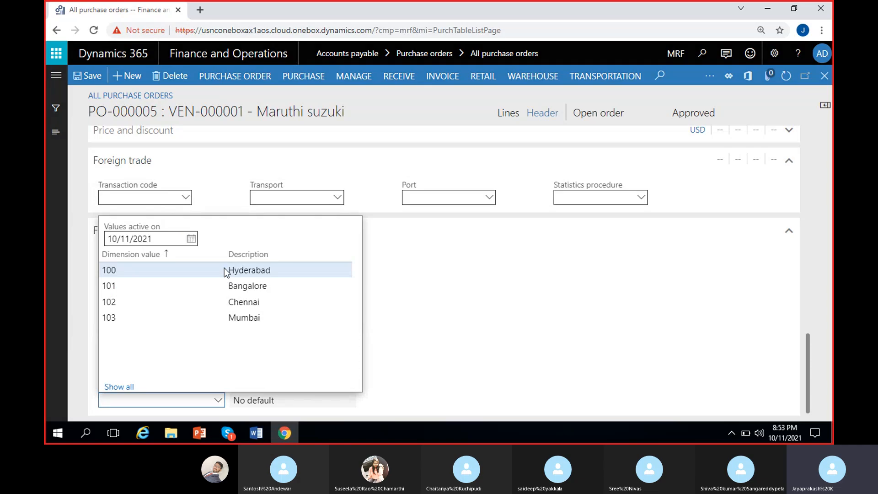
click(226, 271)
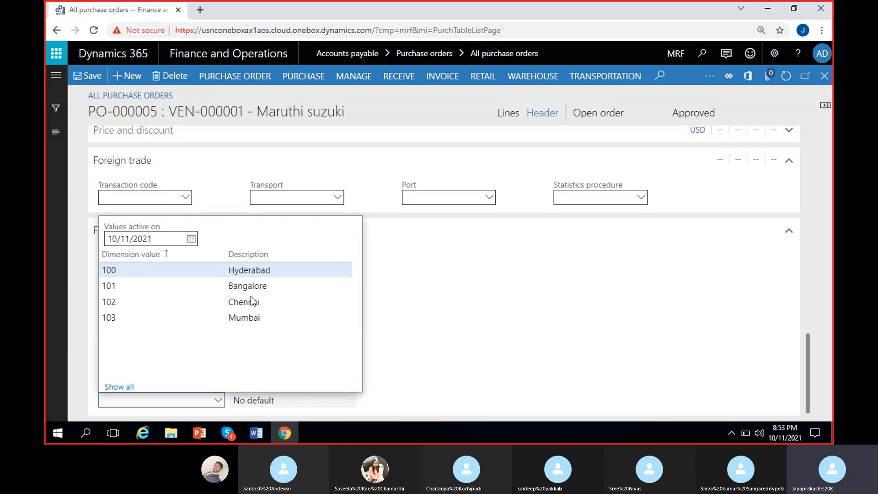
Step: Save the header, updating the order lines with the changed dimensions, and return to the lines view
click(81, 83)
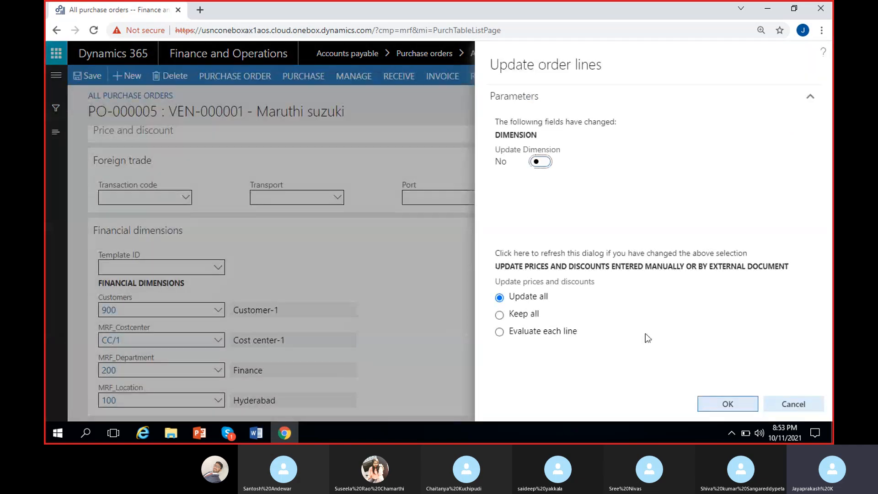
click(542, 161)
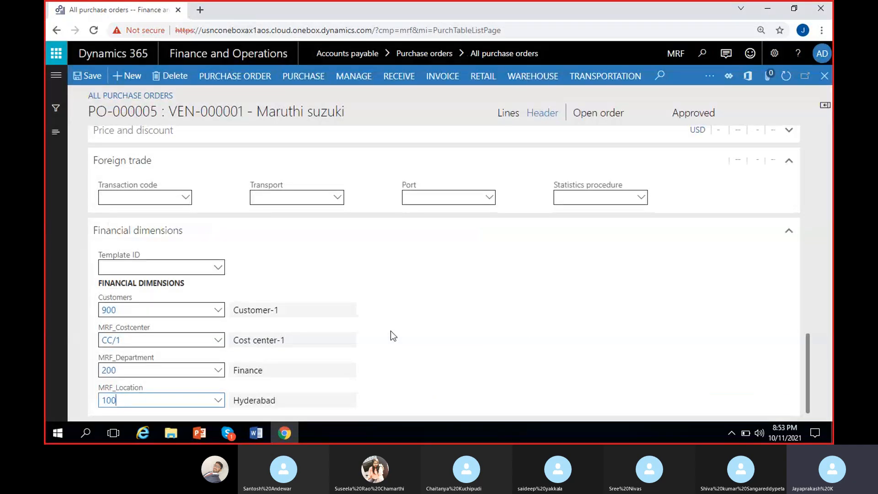
click(512, 113)
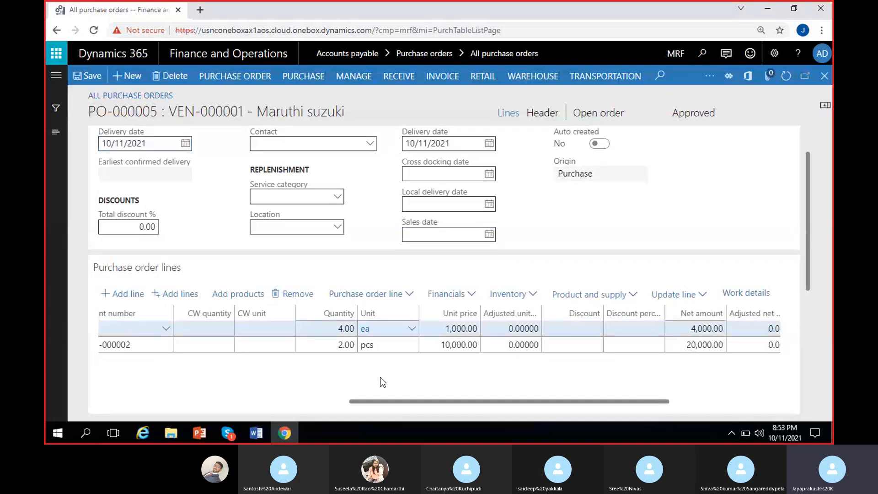
Step: Confirm the purchase order and dismiss the completion message
click(302, 75)
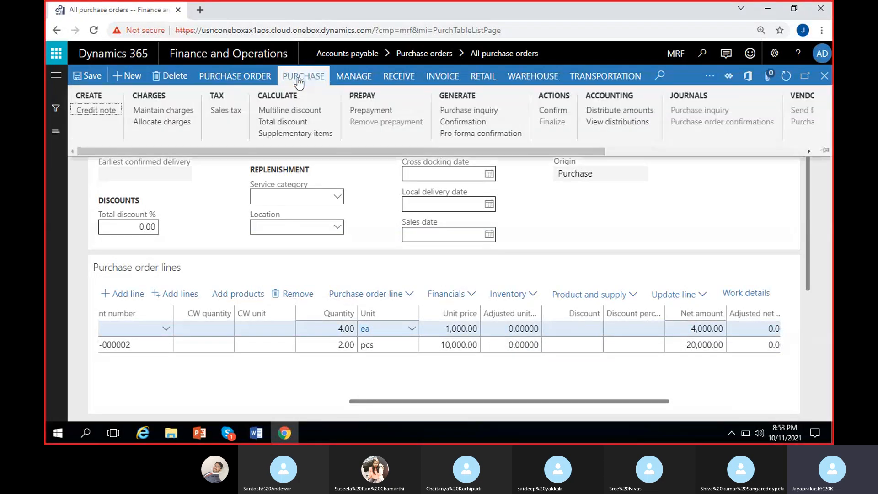
click(556, 111)
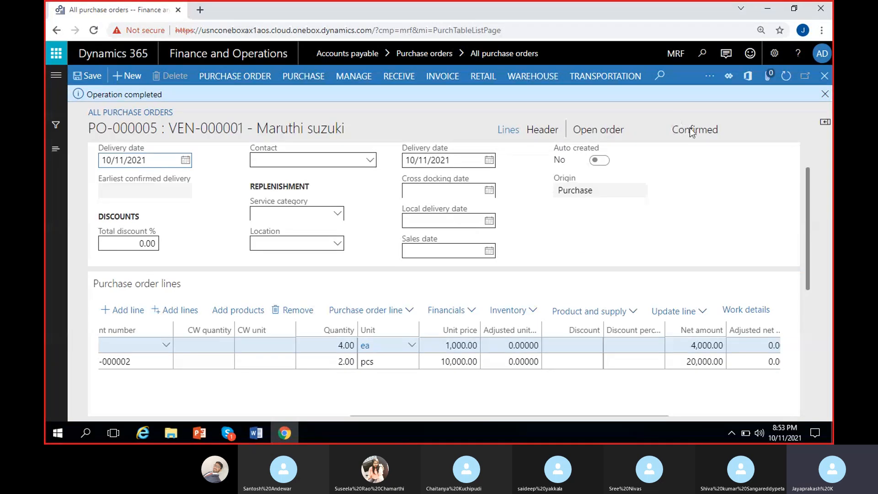
click(825, 93)
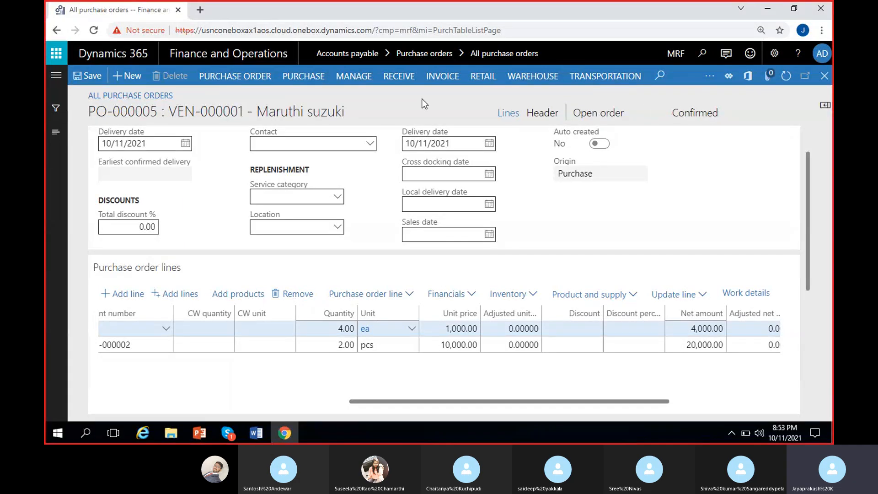
Step: Post a product receipt for the ordered quantity of both purchase order lines, with GRN-66 as the product receipt number
click(401, 77)
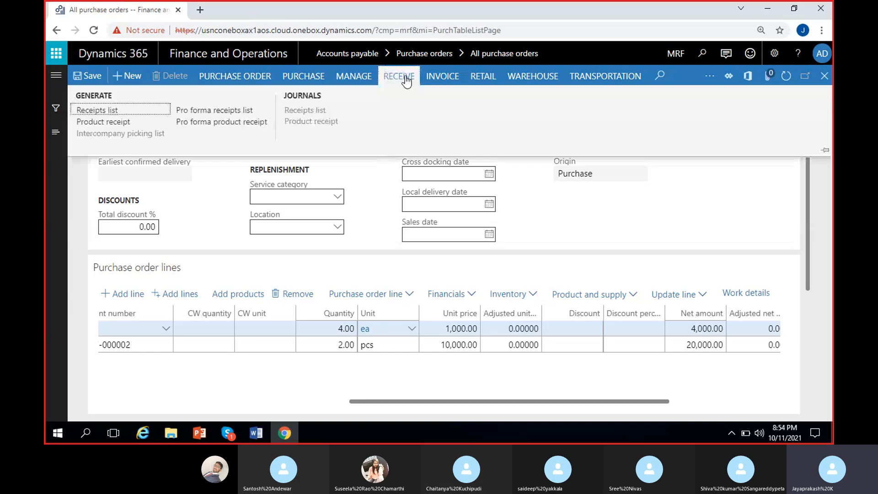
click(101, 123)
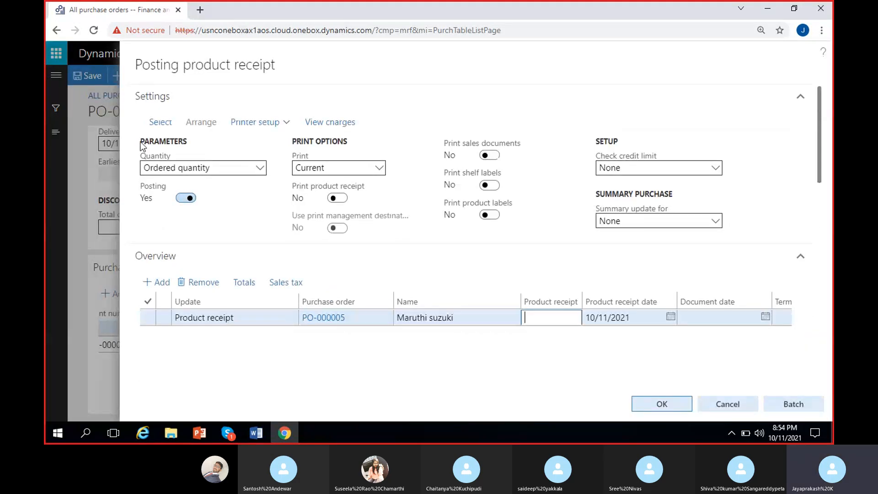
text(GRN-66)
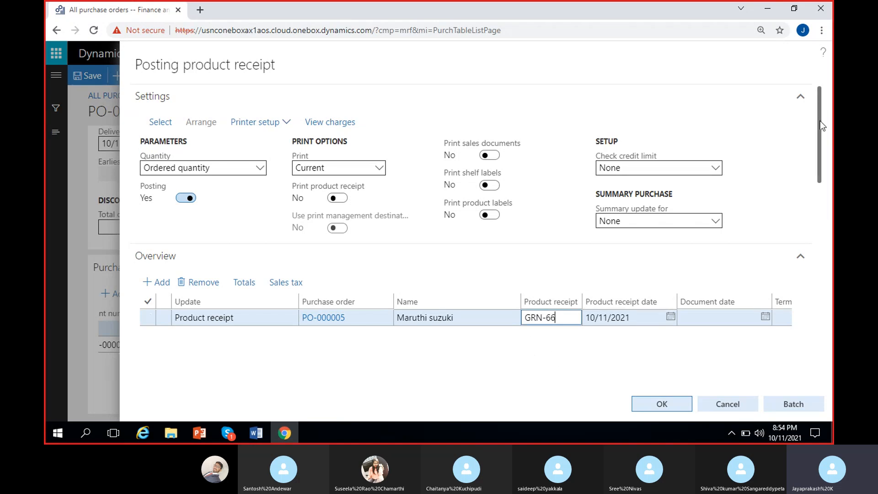
scroll(819, 121, down, 5)
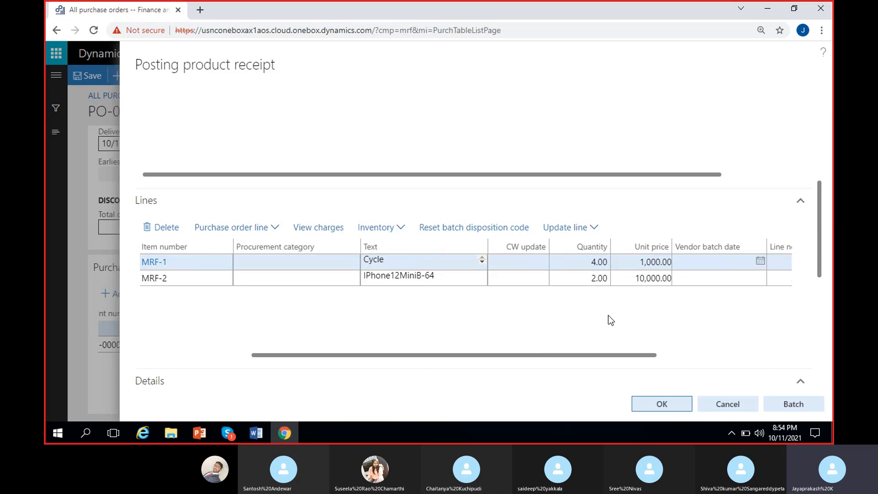
scroll(609, 314, right, 3)
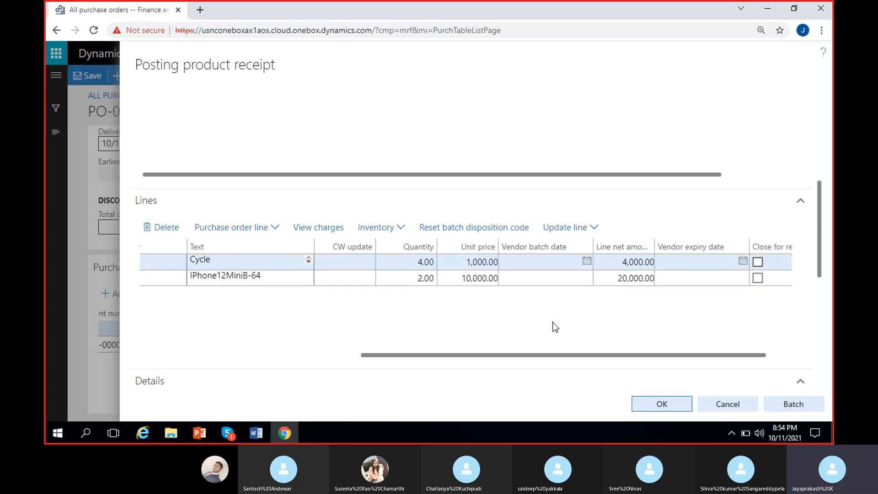
click(652, 403)
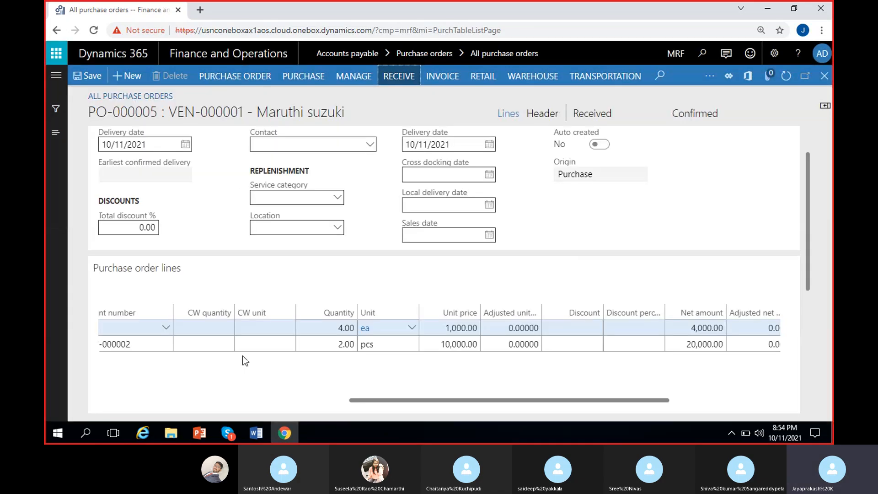
Step: Review the voucher transactions of product receipt GRN-66 in the receipt journal, then return to the purchase order and dismiss the message
click(410, 77)
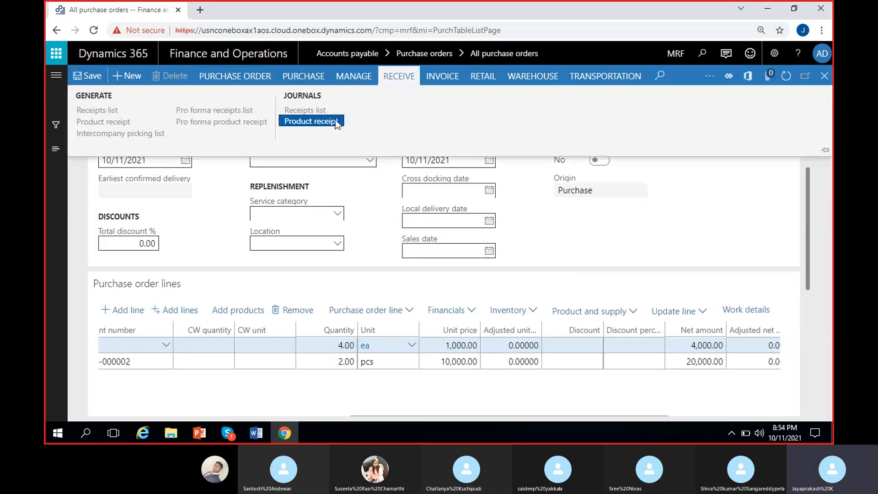
click(336, 120)
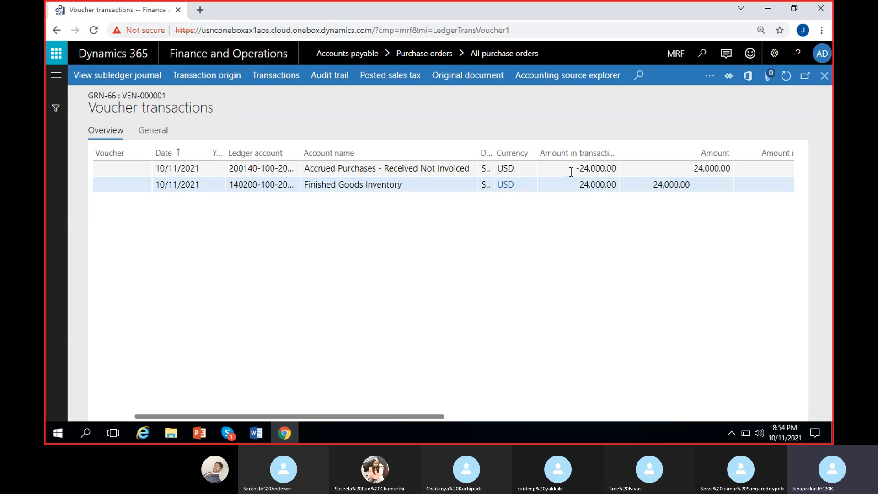
click(571, 171)
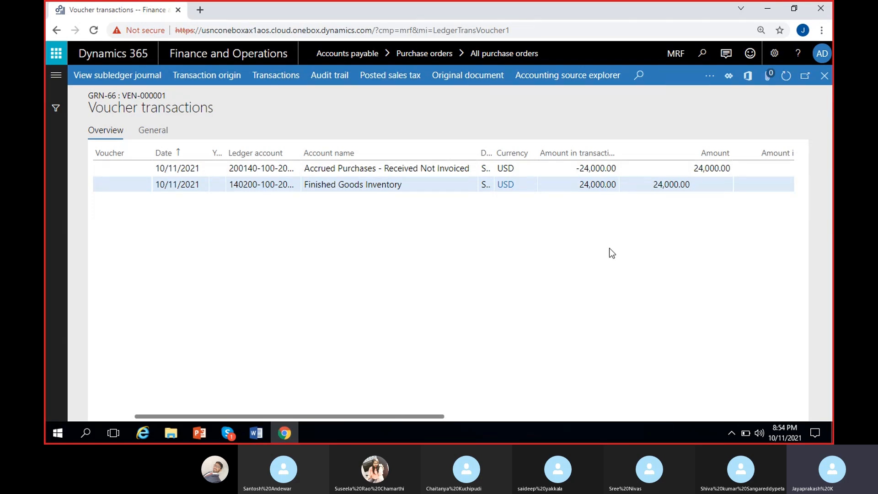
click(825, 76)
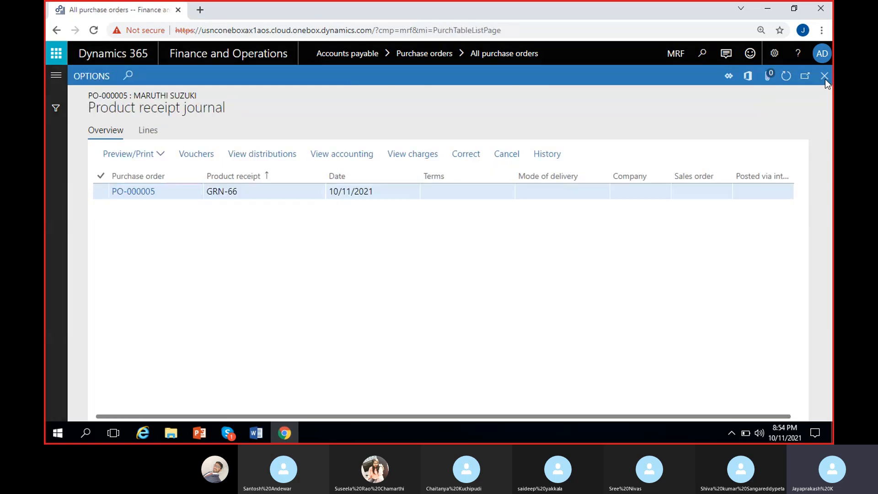
click(826, 78)
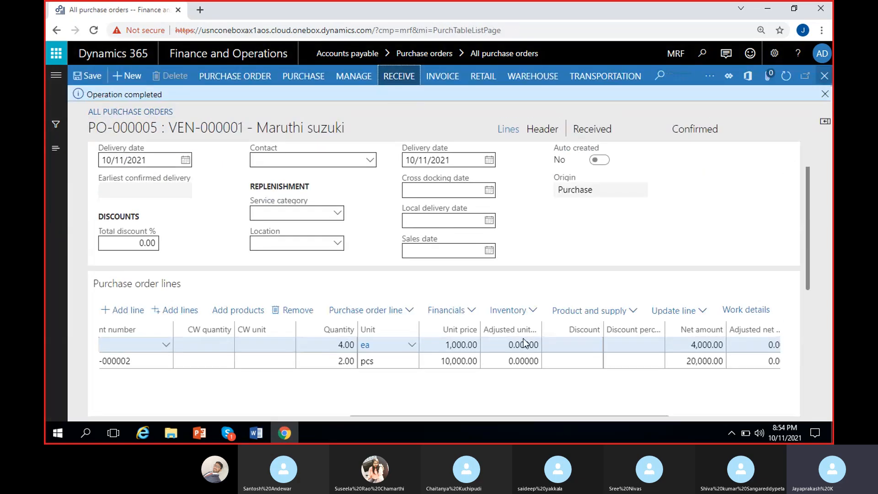
click(826, 94)
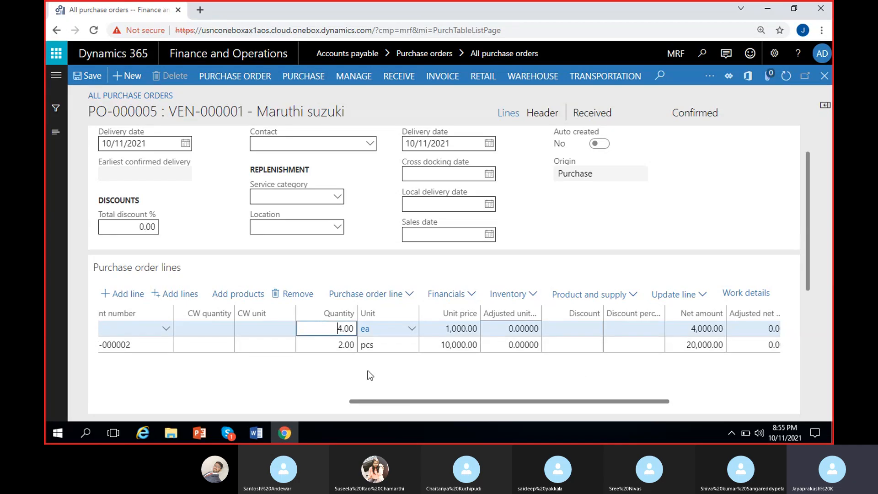
Step: Generate a vendor invoice from the received purchase order and enter INV-66/1 as its invoice number
click(326, 344)
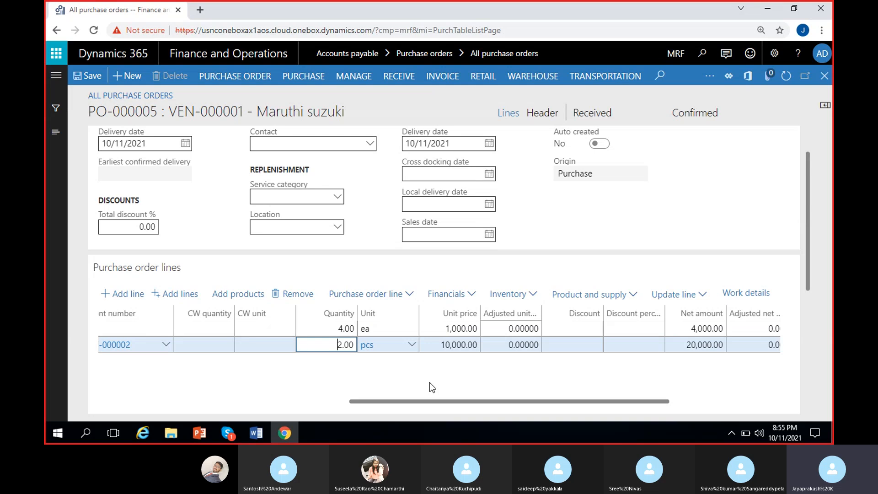
click(430, 382)
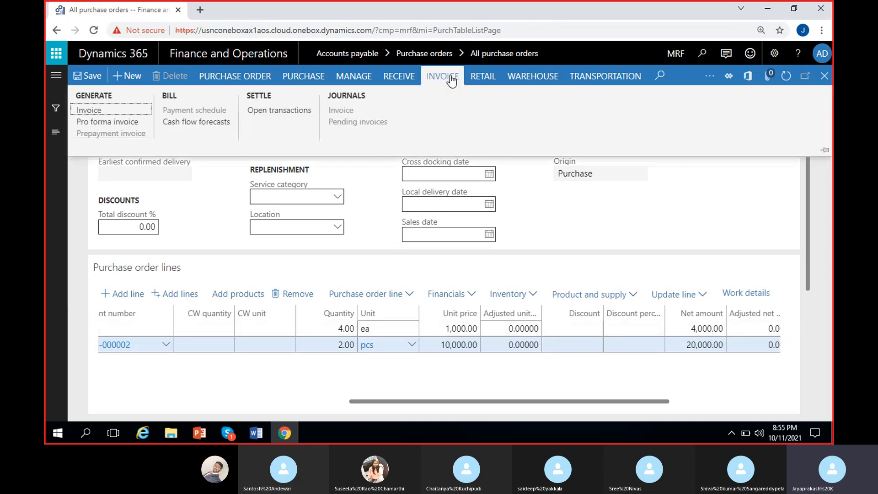
click(451, 78)
click(89, 110)
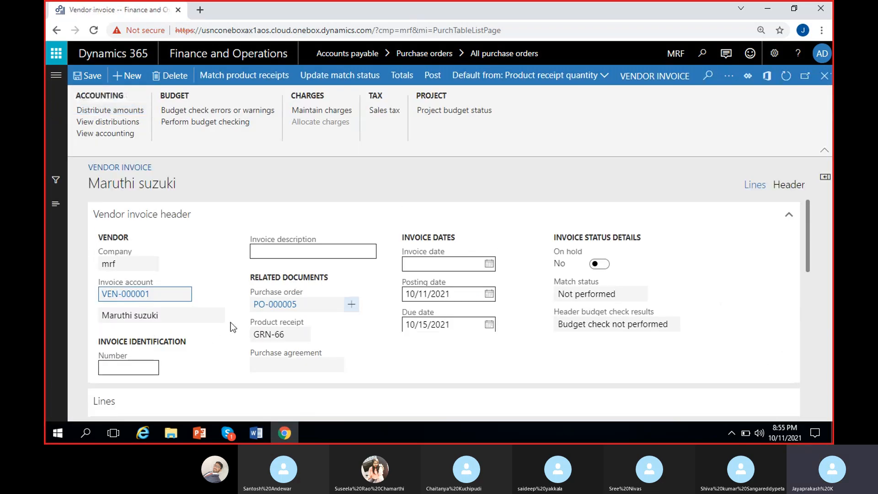
click(144, 367)
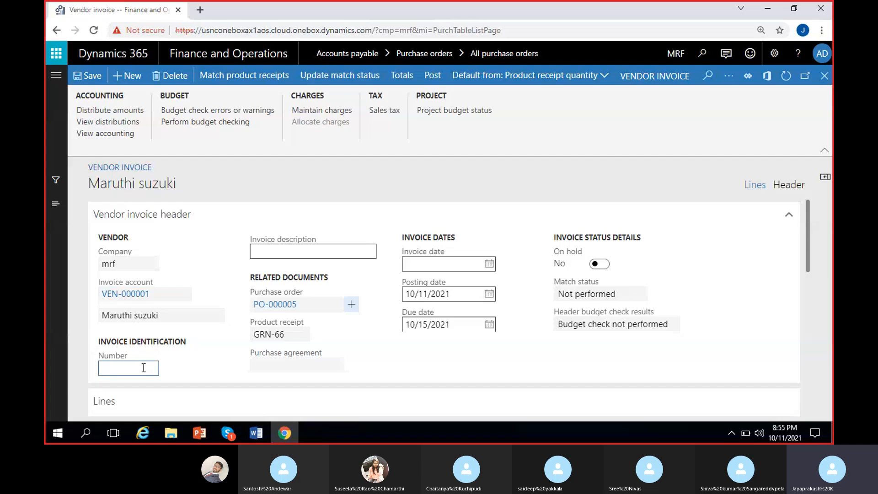
text(INV-66/1)
Step: Set both the invoice date and the posting date of the vendor invoice to 10/20/2021
click(489, 264)
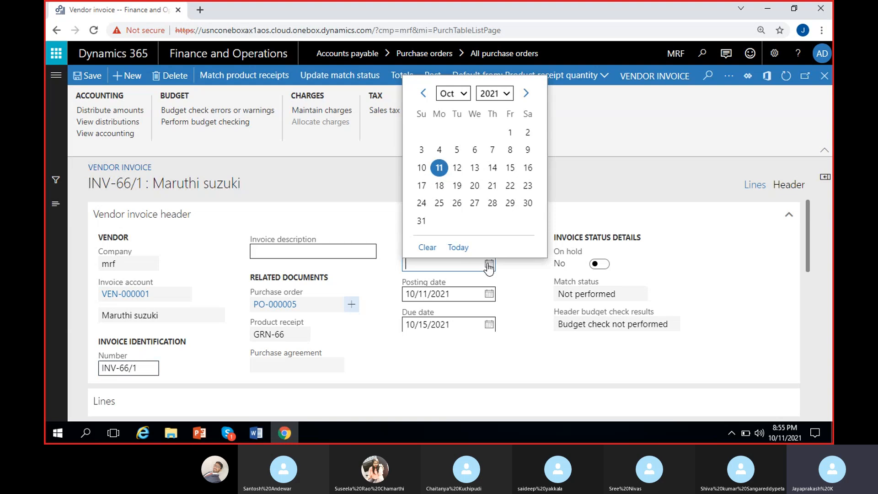
click(475, 185)
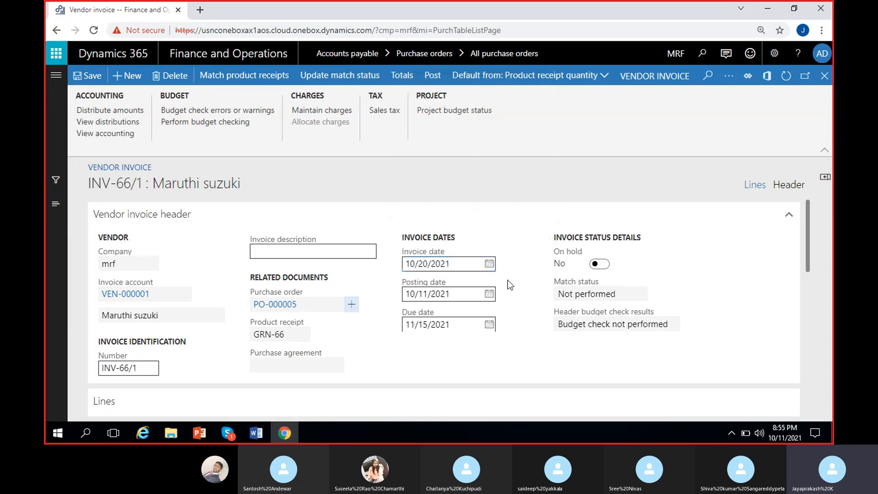
click(489, 294)
click(476, 216)
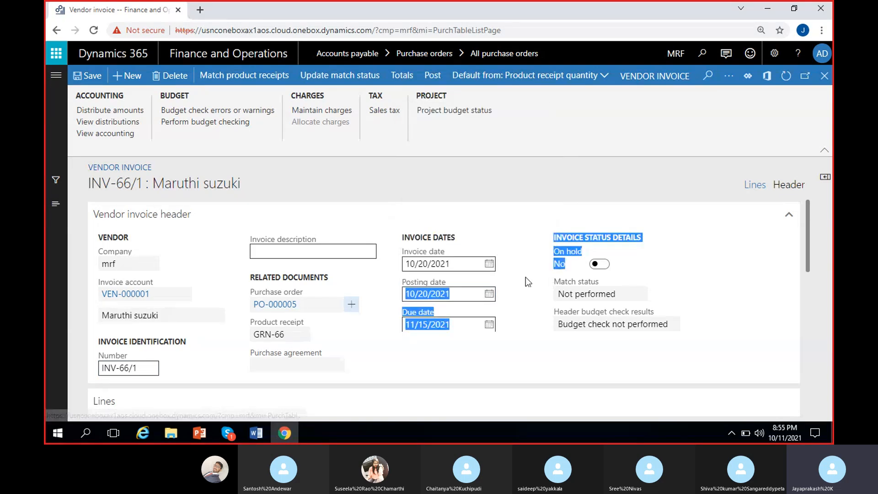
Step: Check the quantities of the two invoice lines and open product receipt matching for the invoice
scroll(525, 277, down, 3)
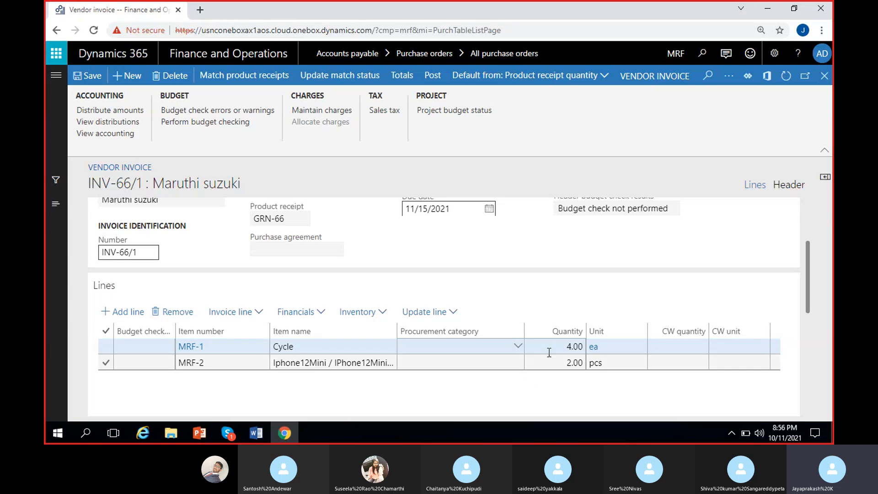
click(572, 346)
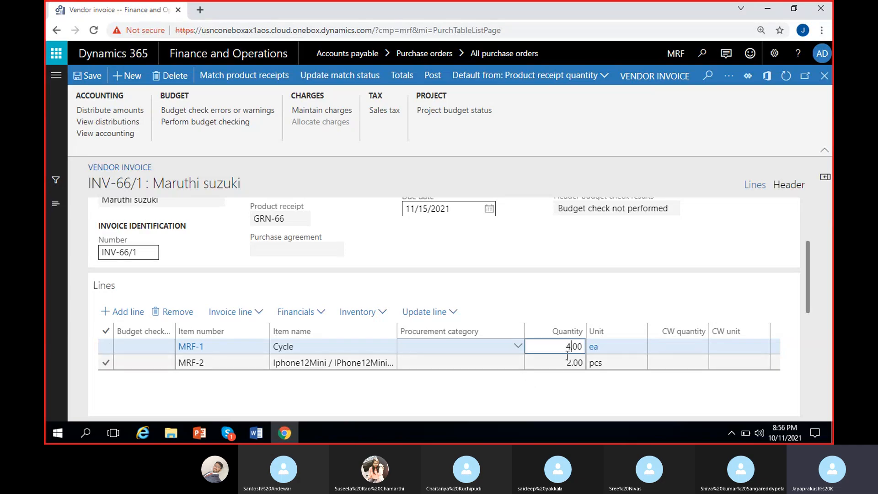
click(566, 362)
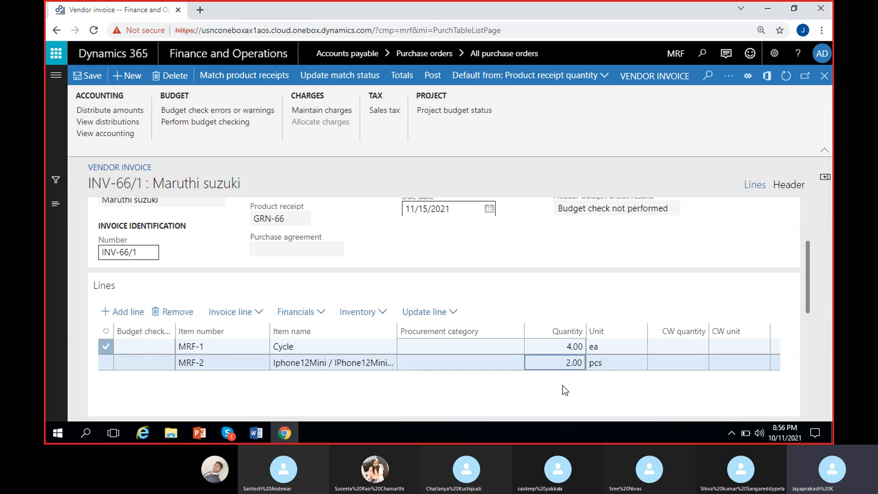
click(573, 346)
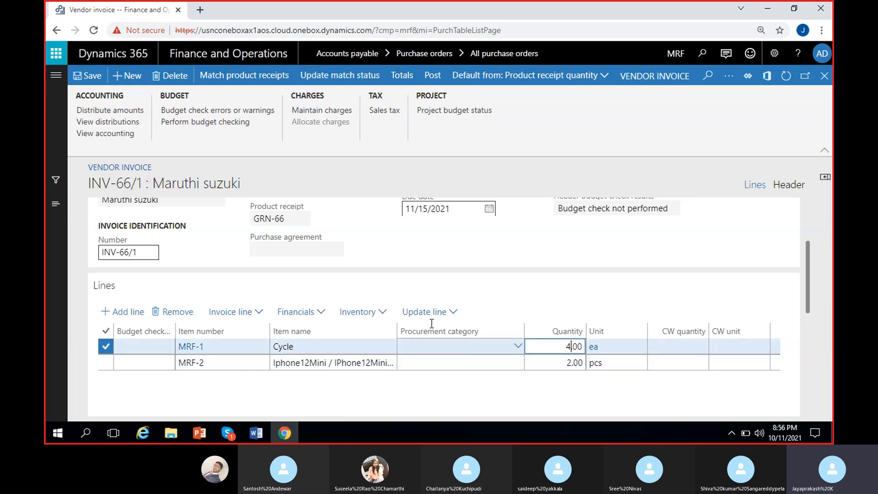
click(228, 76)
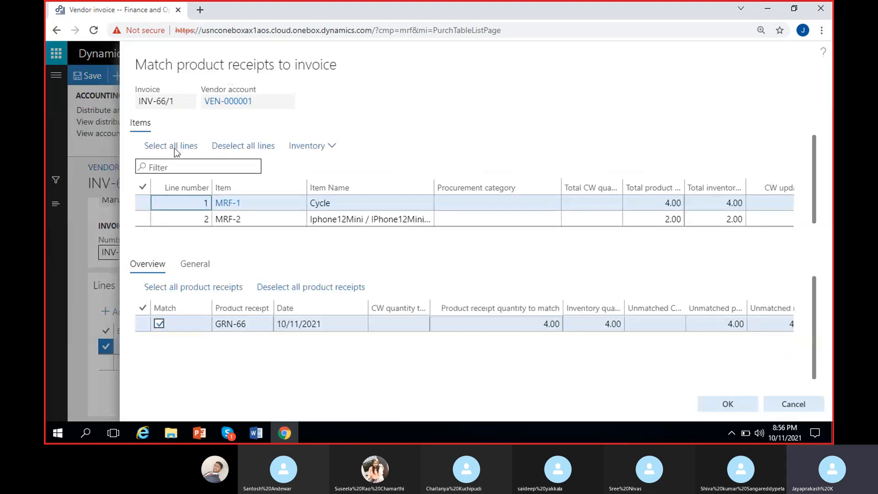
Step: For the MRF-1 Cycle line, set the GRN-66 product receipt quantity to match to 2
click(668, 204)
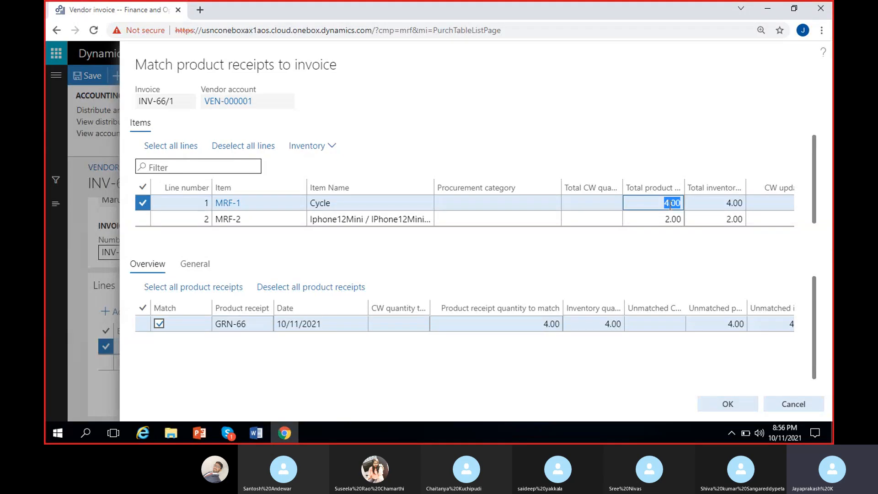
key(Tab)
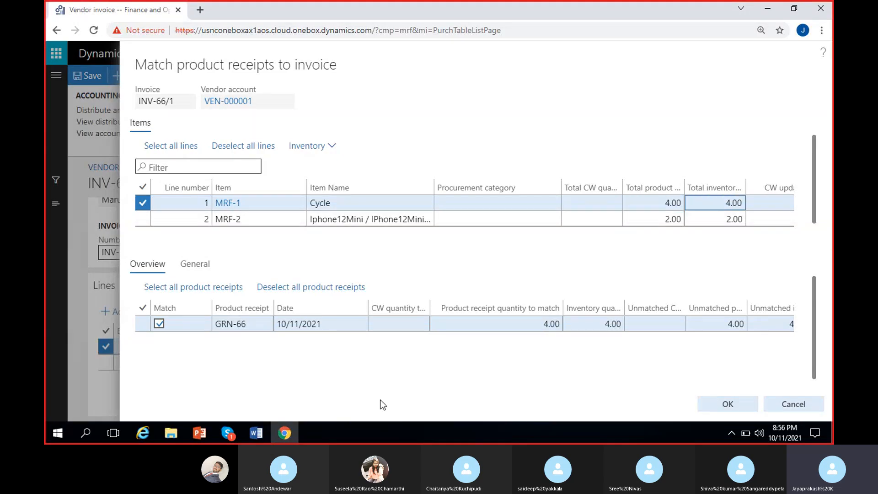
click(554, 324)
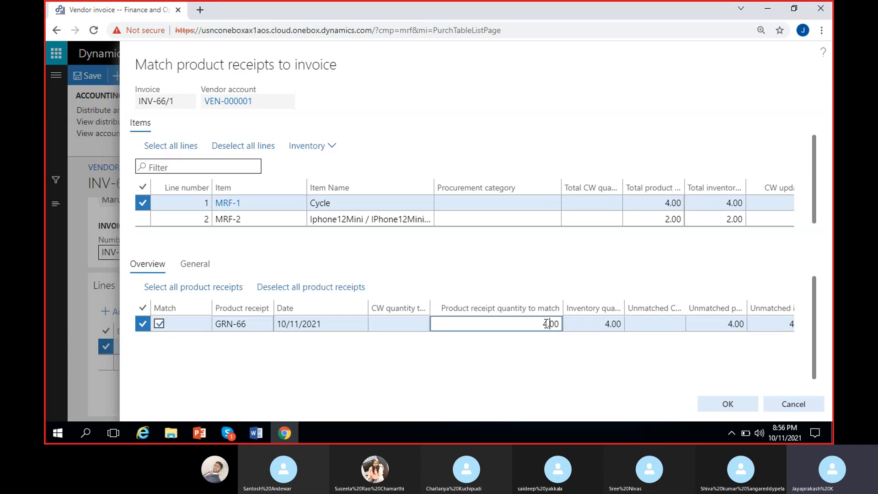
click(645, 203)
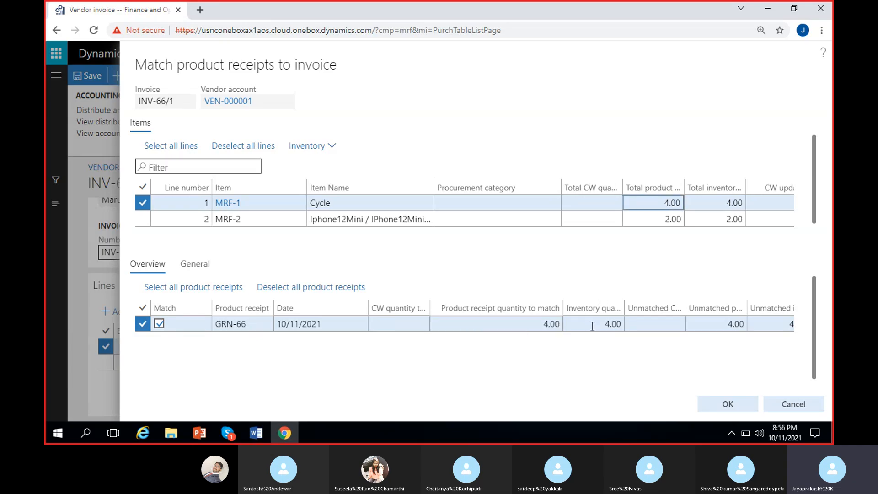
click(576, 329)
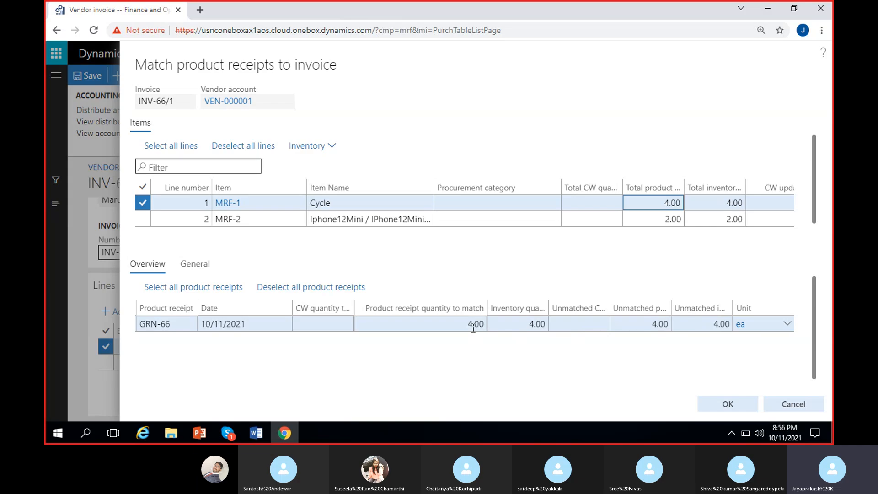
click(474, 324)
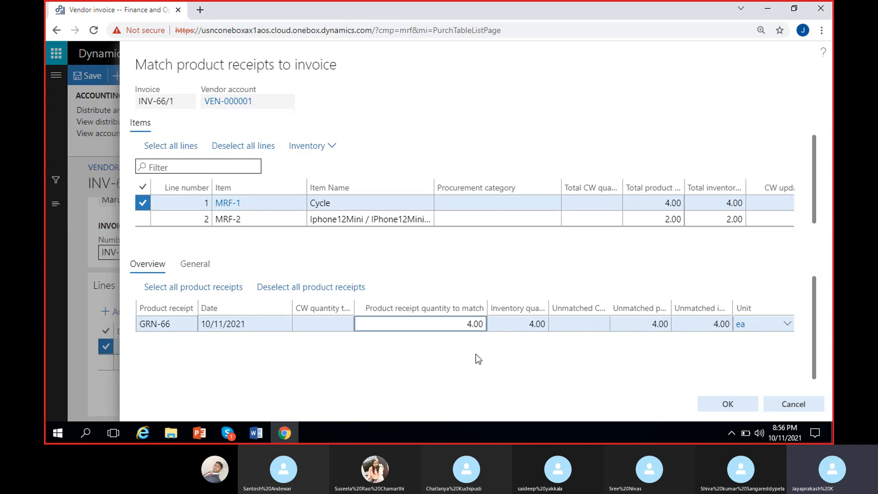
key(BackSpace)
text(2)
Step: Set the MRF-2 line's product receipt quantity to match to 1, then apply the matching and accept updating the invoice quantities
click(663, 218)
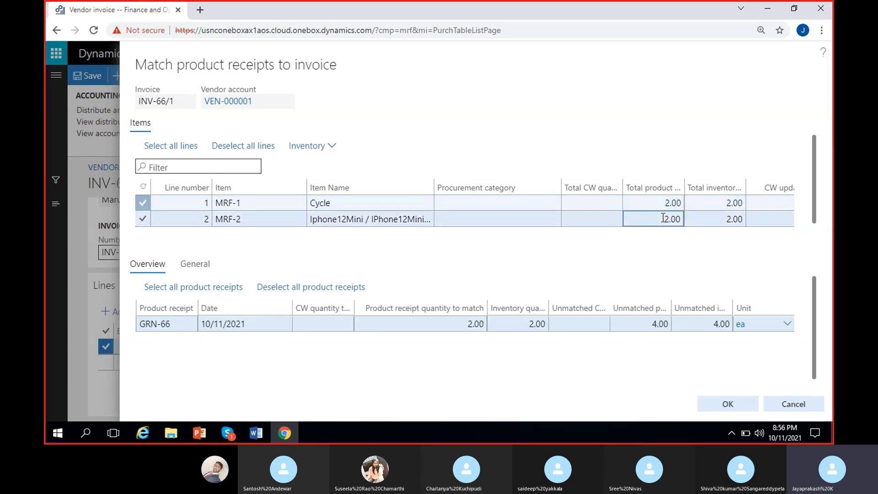
click(475, 324)
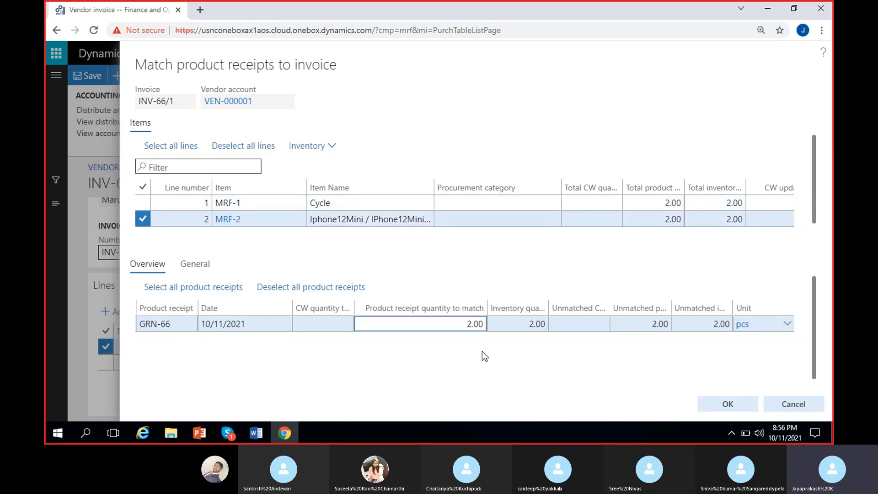
key(BackSpace)
text(1)
click(414, 339)
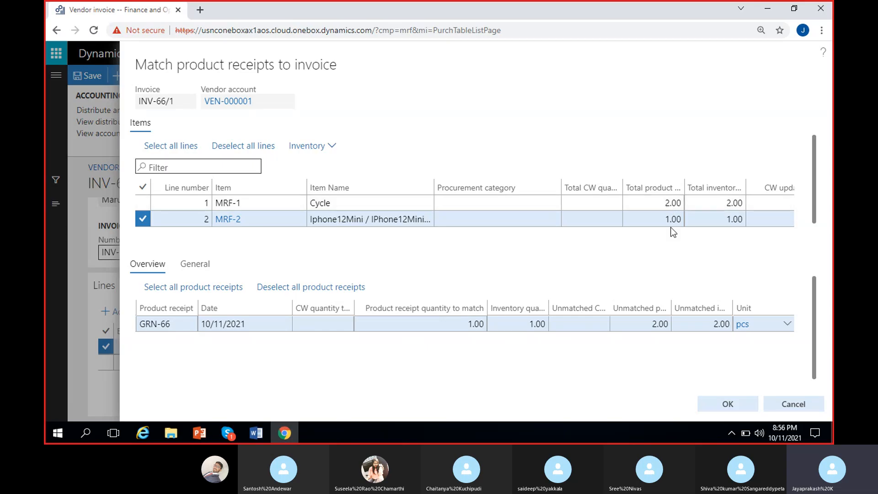
click(732, 404)
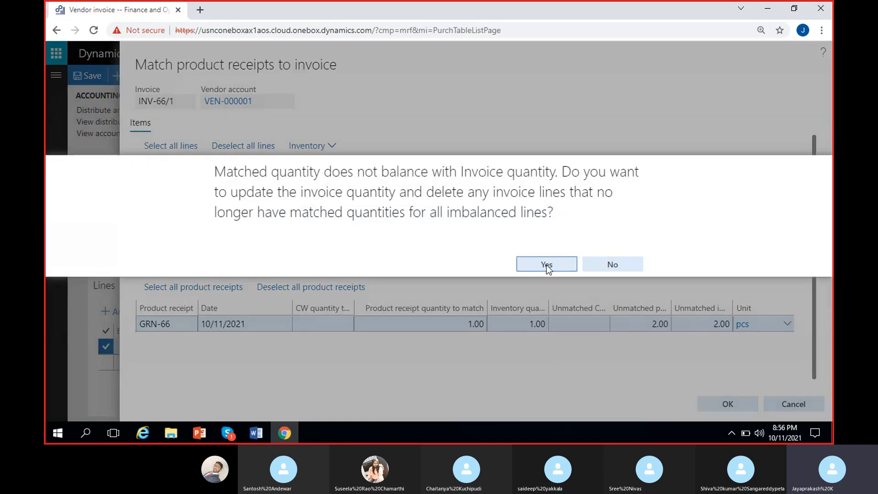
click(547, 265)
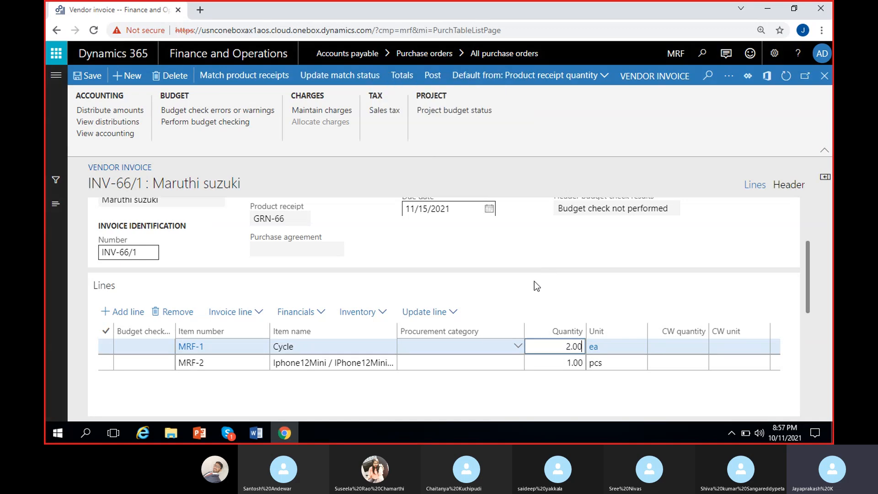
Step: Reopen product receipt matching for INV-66/1 and set the MRF-1 Cycle line's GRN-66 quantity to match to 4
drag(809, 257, 811, 232)
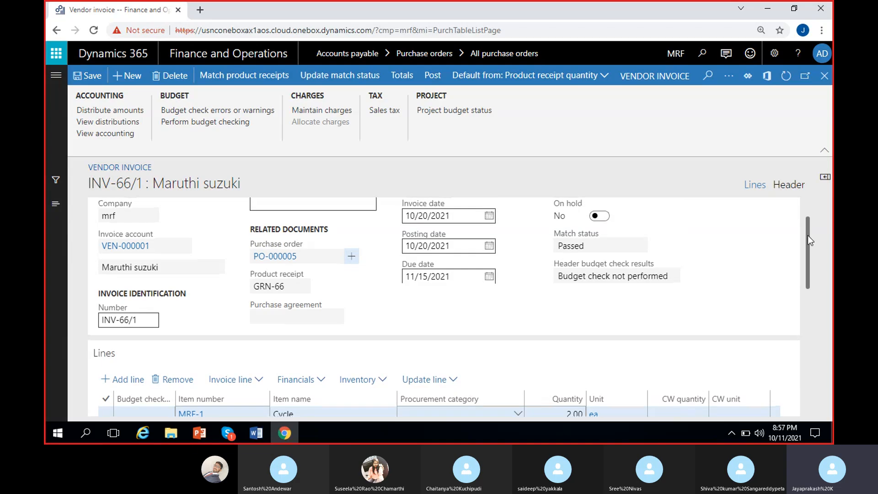
scroll(567, 393, down, 3)
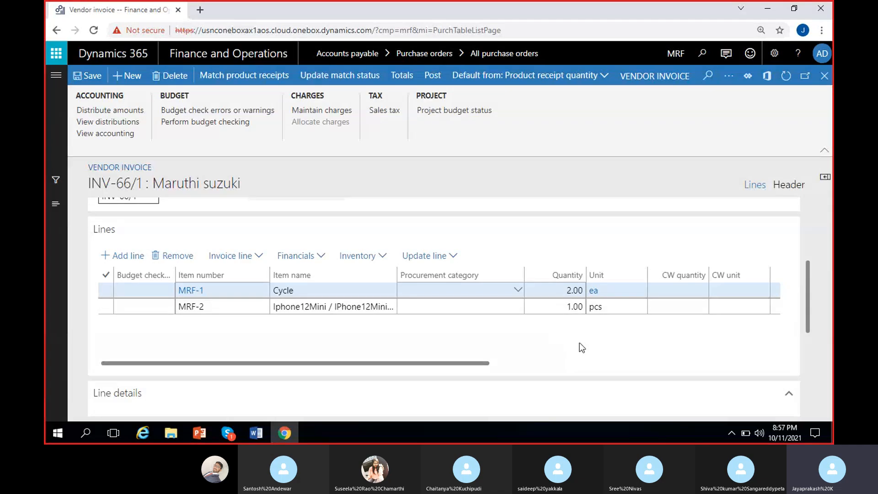
click(233, 73)
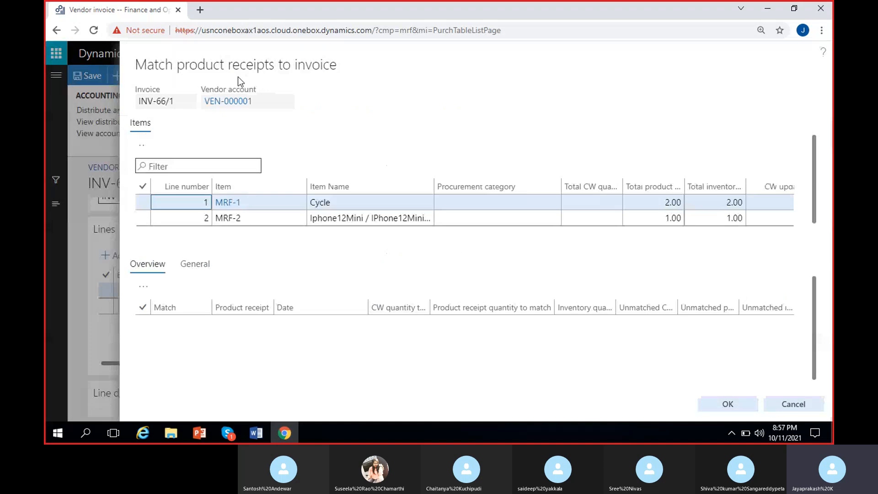
click(402, 206)
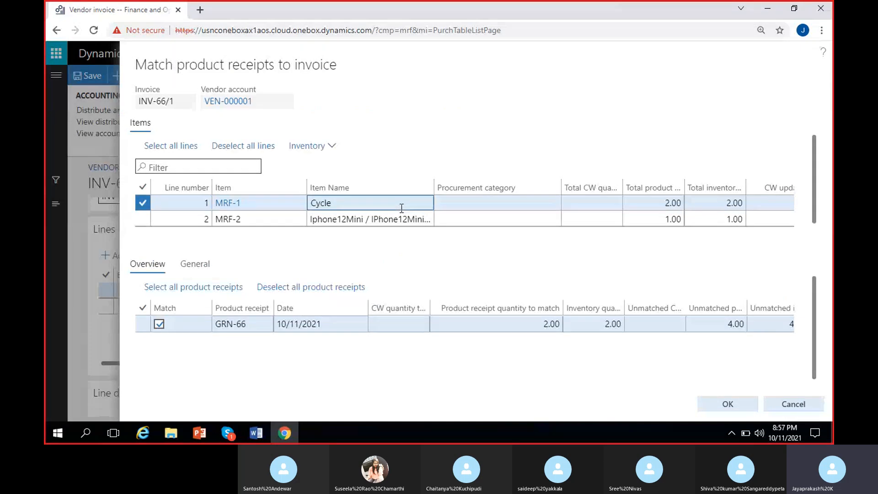
click(550, 324)
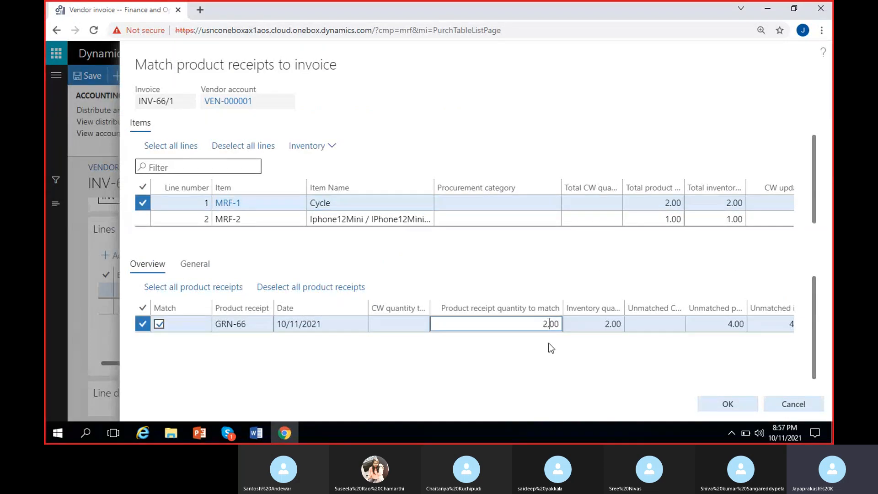
key(BackSpace)
text(4)
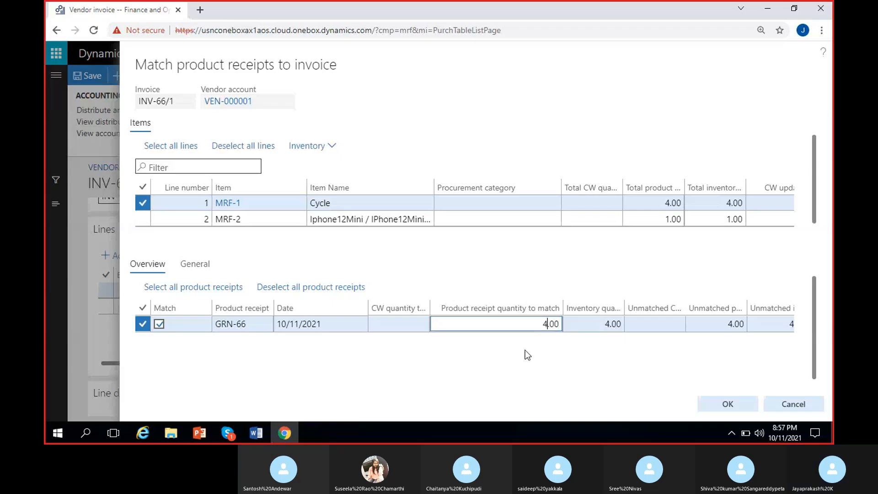
Step: Set the MRF-2 line's product receipt quantity to match to 0 and apply the matching to the invoice
click(388, 220)
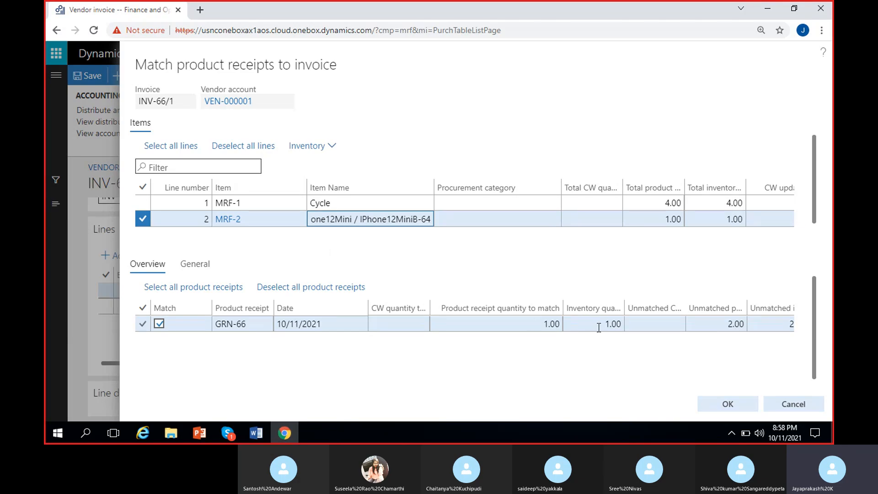
click(524, 325)
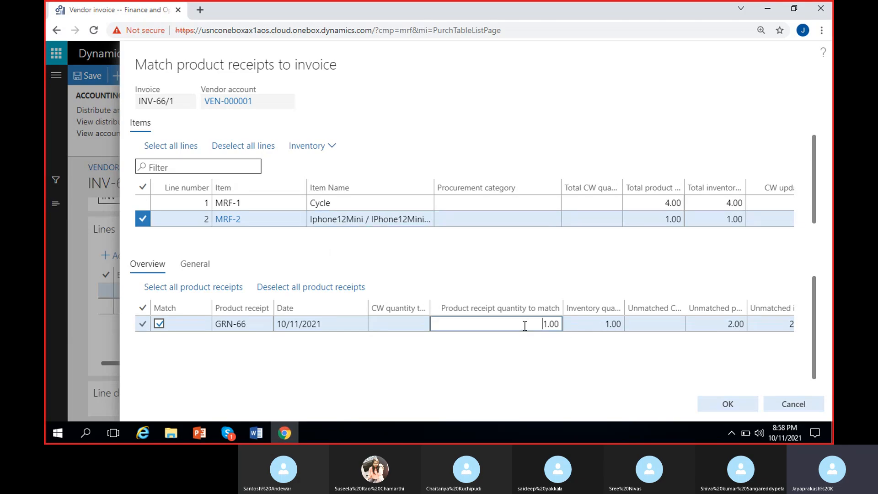
key(shift+End)
text(0)
click(737, 405)
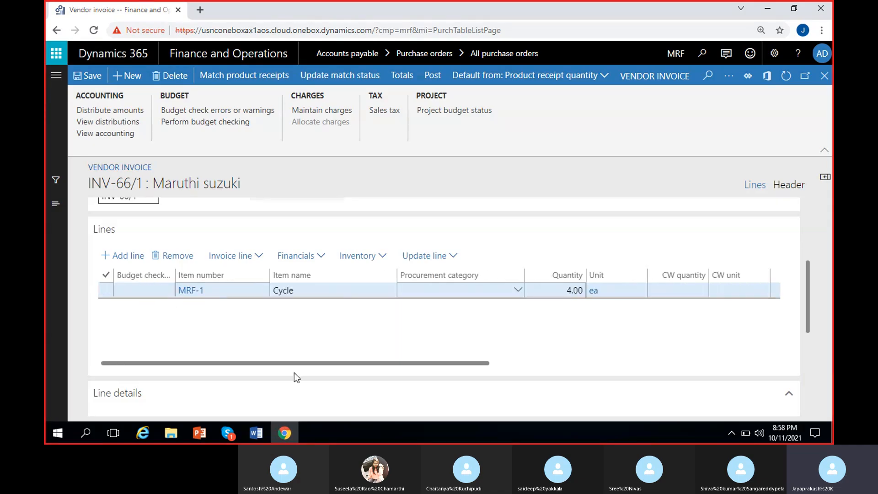
Step: Check the Cycle line's amounts and the invoice's match status, then post vendor invoice INV-66/1
drag(310, 363, 608, 319)
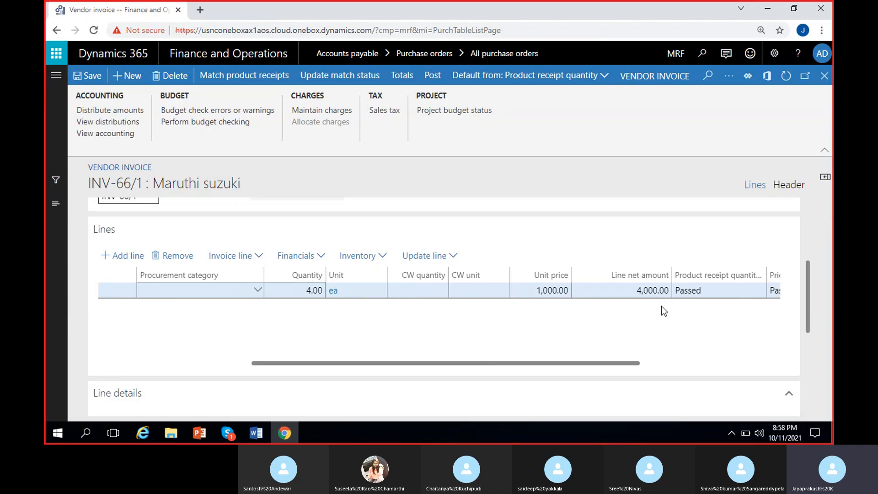
drag(509, 363, 610, 344)
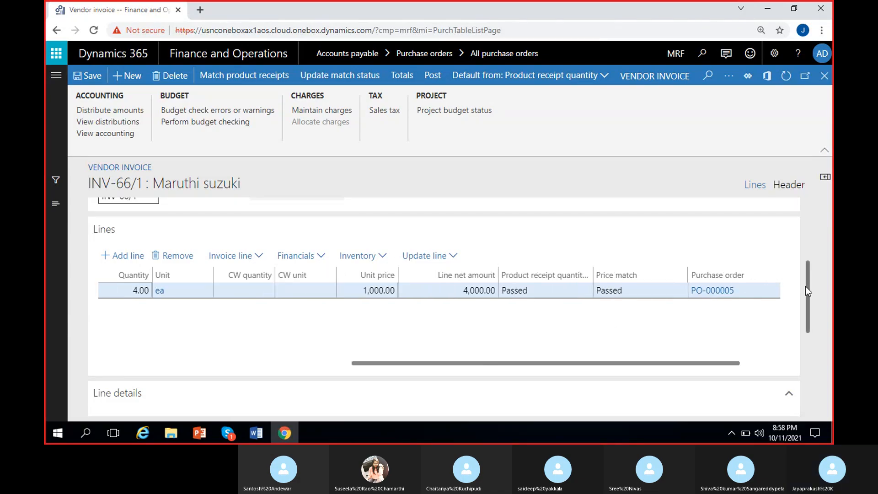
drag(808, 287, 817, 223)
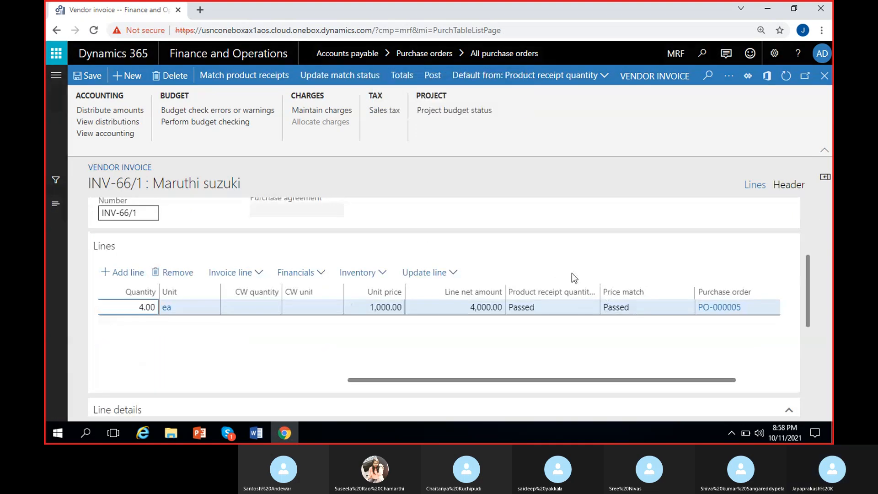
click(571, 274)
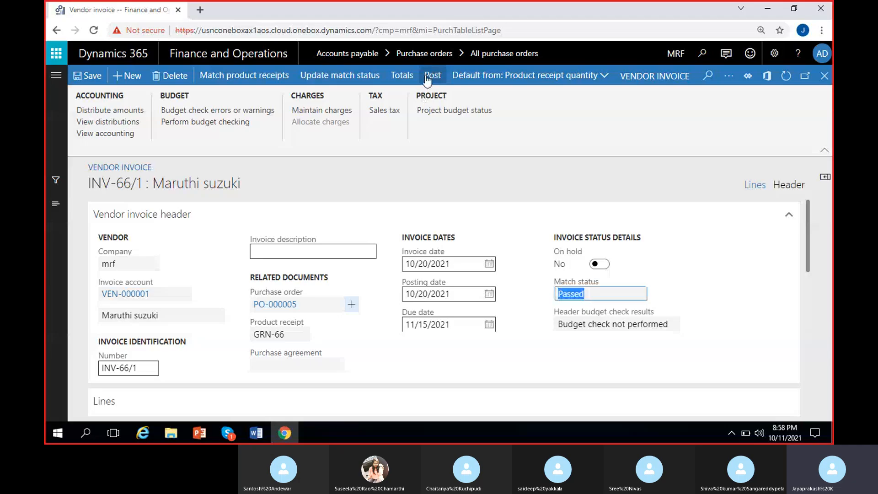
click(427, 81)
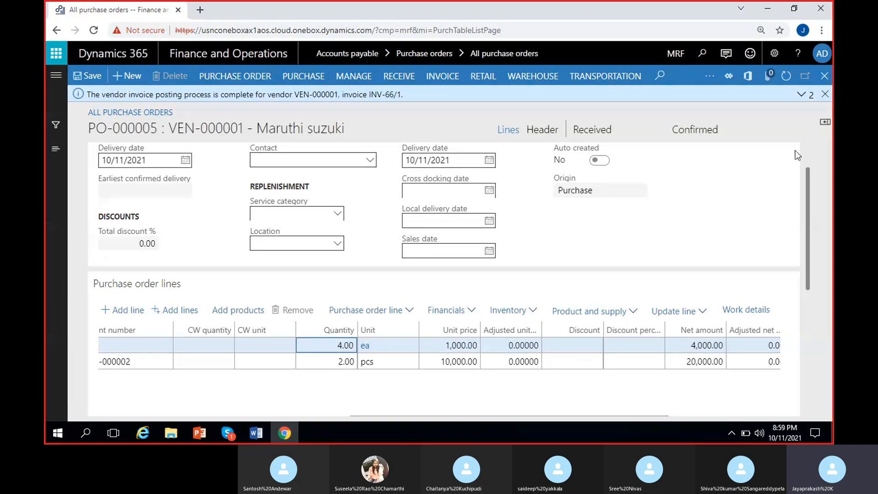
Step: Dismiss the posting notification and check the status of the Maruthi suzuki purchase order
click(825, 93)
click(658, 114)
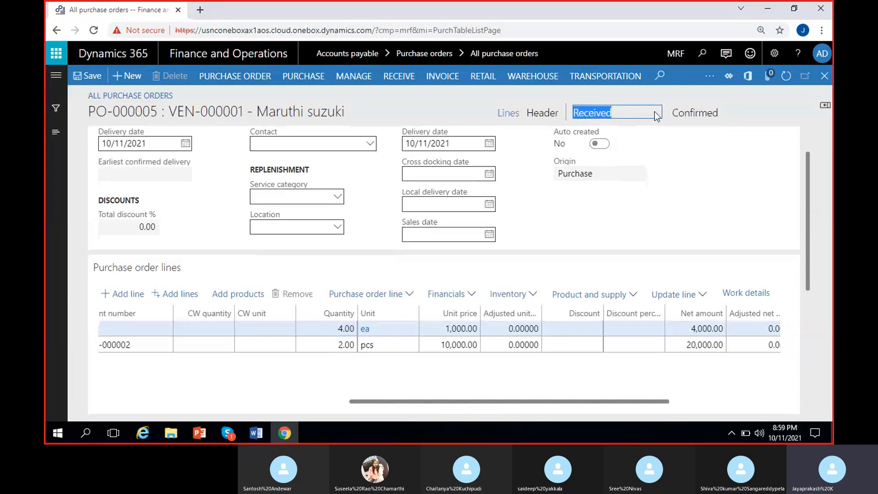
click(647, 109)
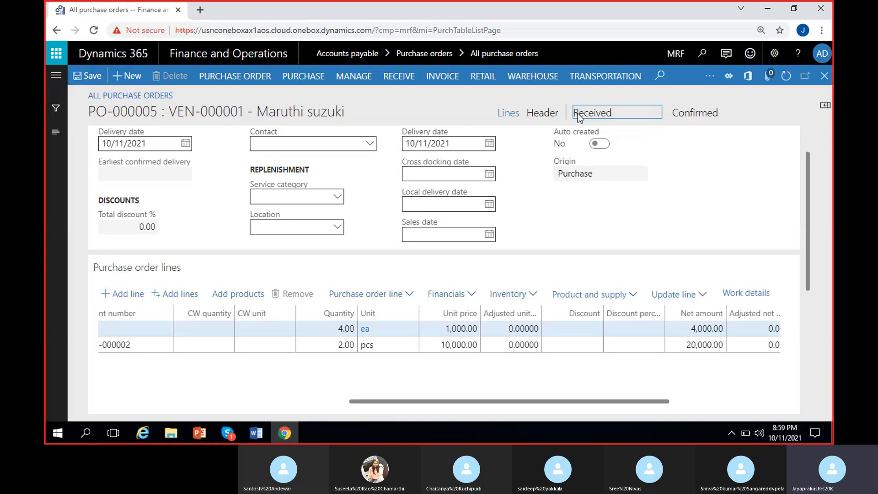
click(627, 112)
drag(627, 111, 572, 116)
Step: Review the quantity, unit price and amount of the posted INV-66/1 line in the purchase order's invoice journal, then close the journal
click(450, 82)
click(370, 110)
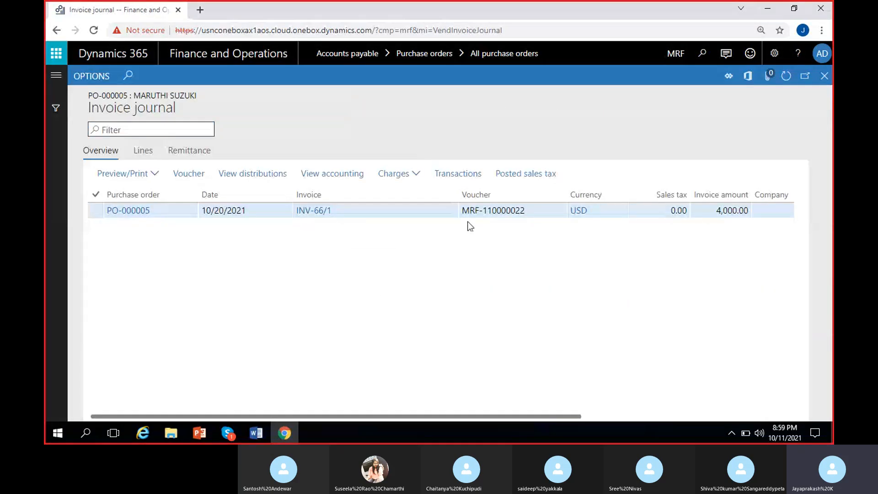
click(146, 154)
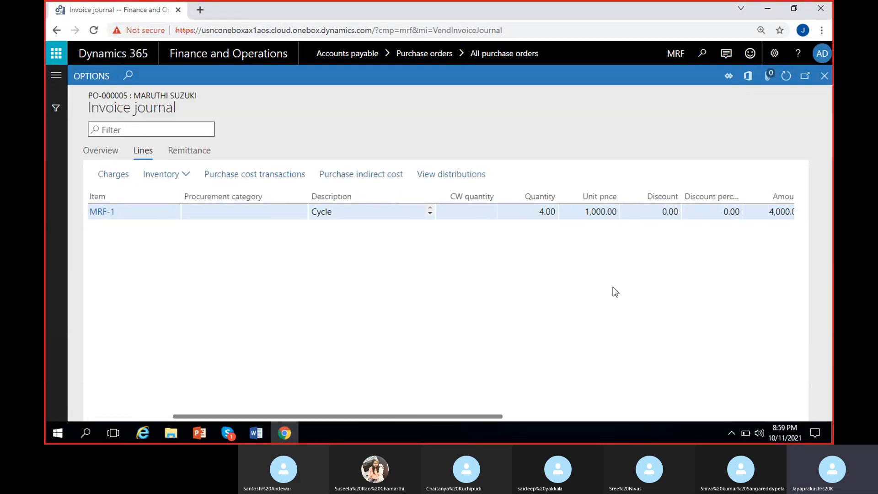
key(Tab)
key(Tab)
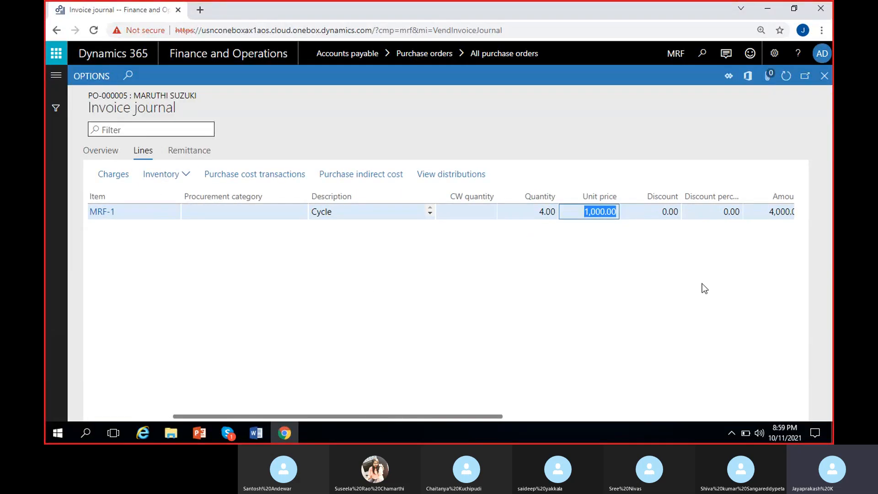
scroll(649, 322, right, 4)
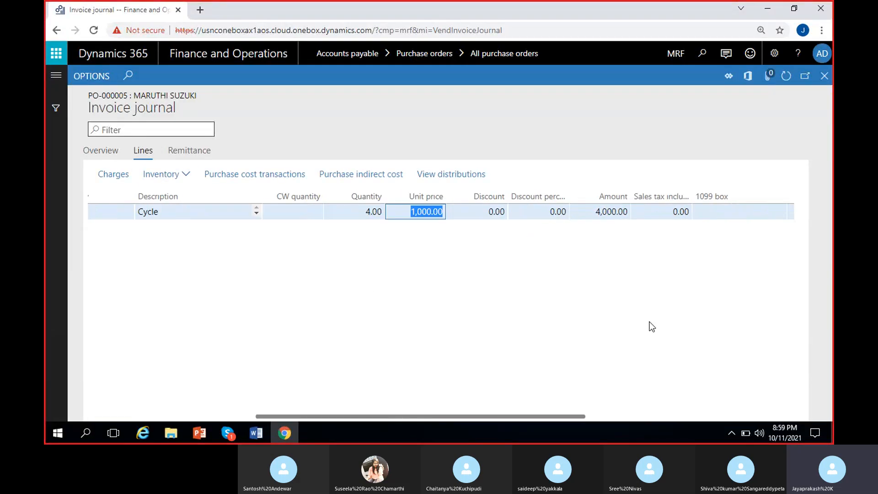
click(825, 75)
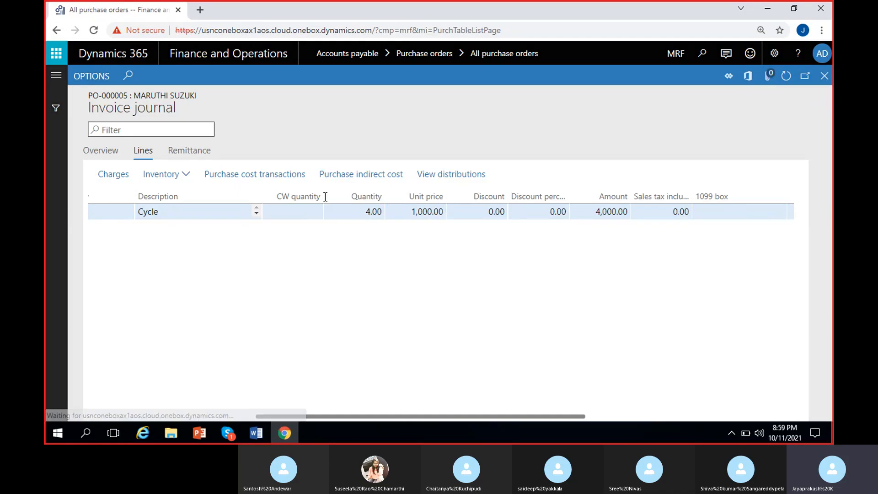
Step: Create another vendor invoice from the purchase order and set its invoice number to INV-66/2
click(442, 76)
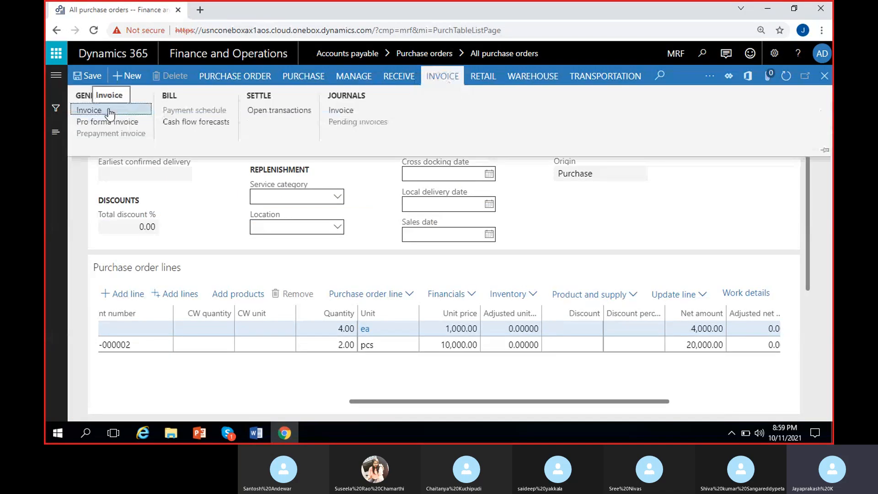
click(110, 112)
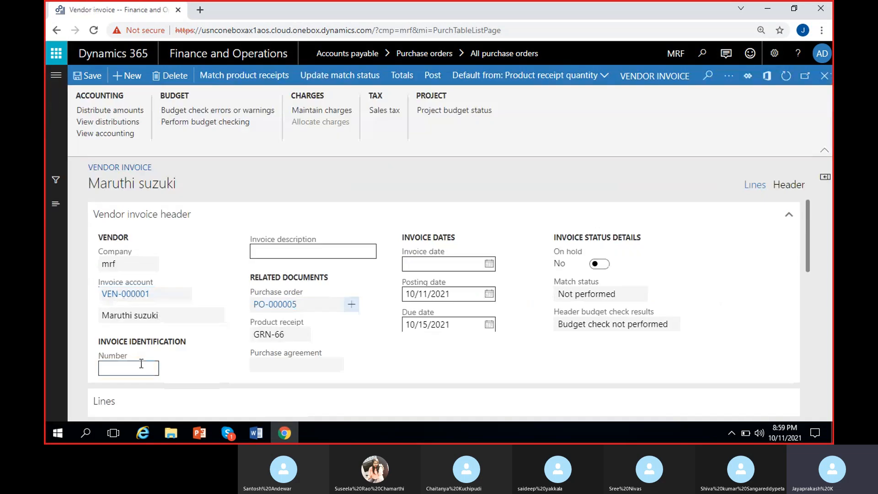
click(141, 364)
text(INV-66)
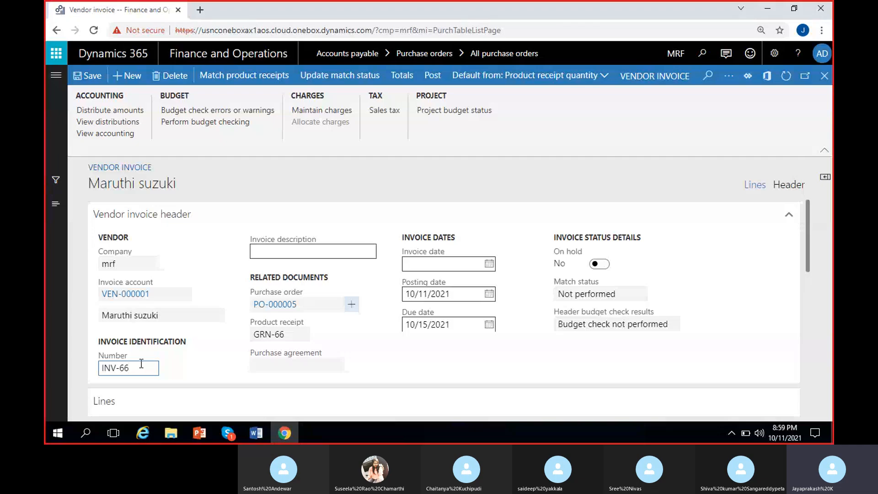
text(/2)
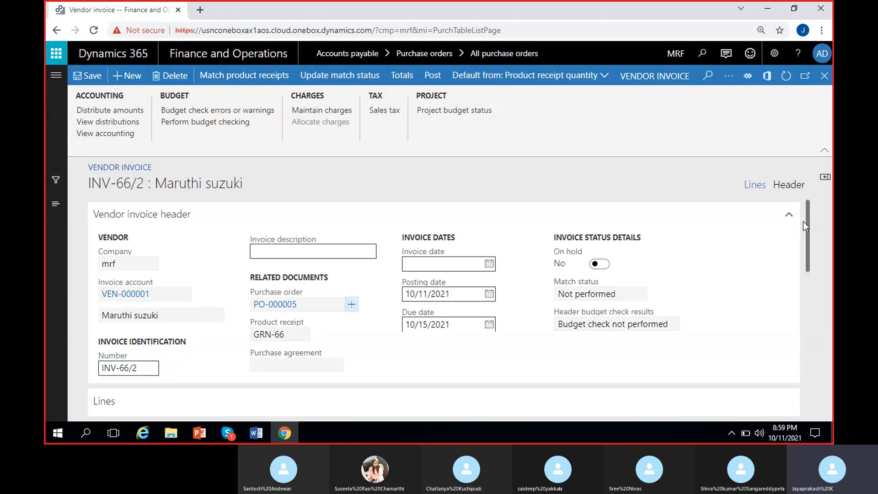
Step: Examine the item, quantity, unit price, net amount and match columns of the INV-66/2 invoice line
drag(805, 225, 809, 272)
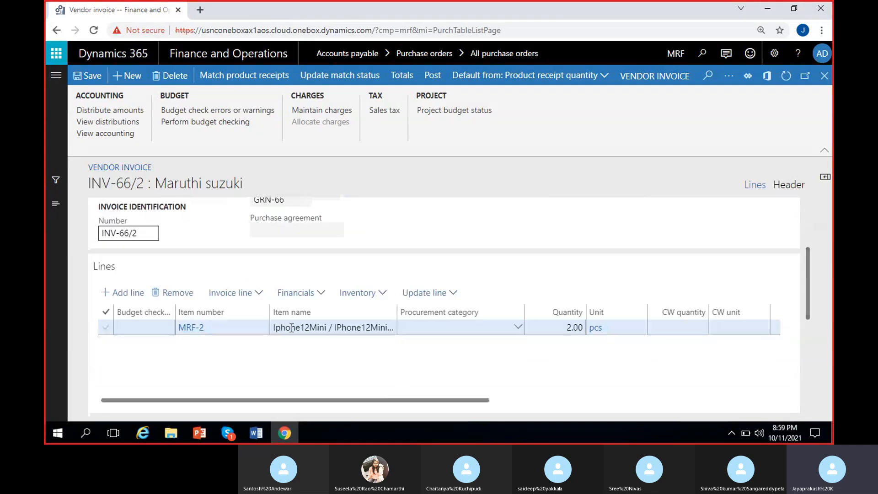
scroll(534, 361, right, 2)
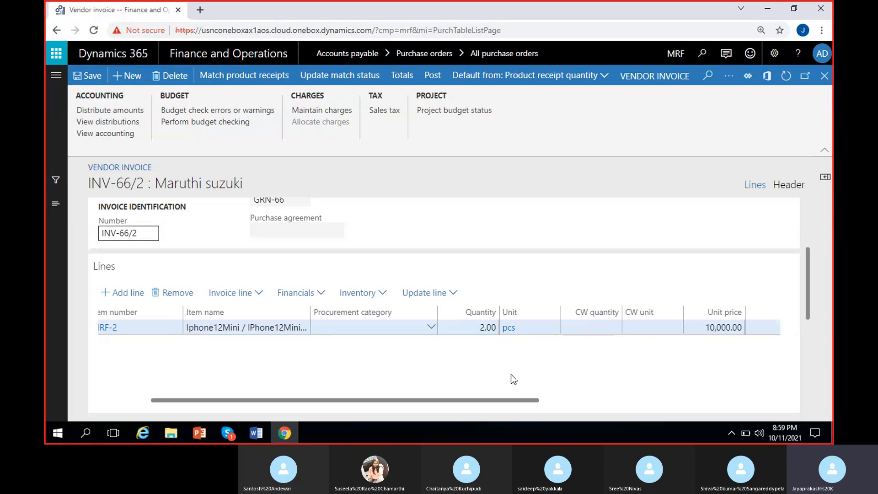
scroll(511, 374, right, 2)
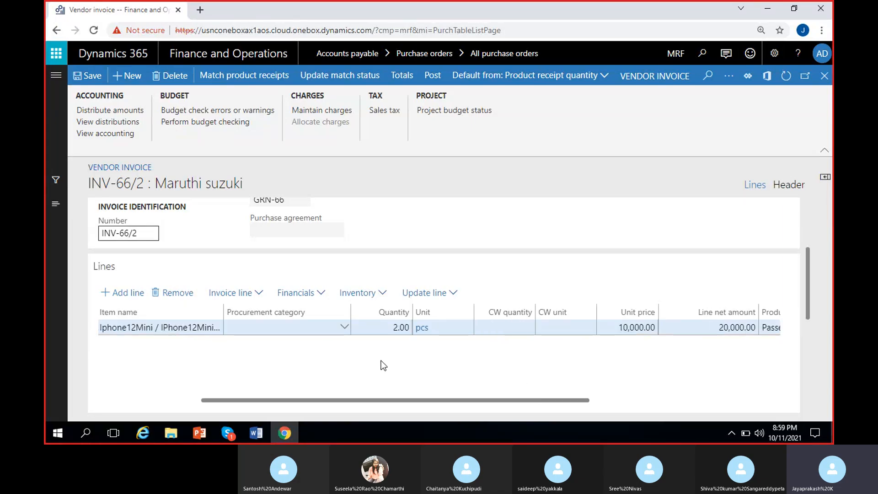
scroll(381, 361, left, 4)
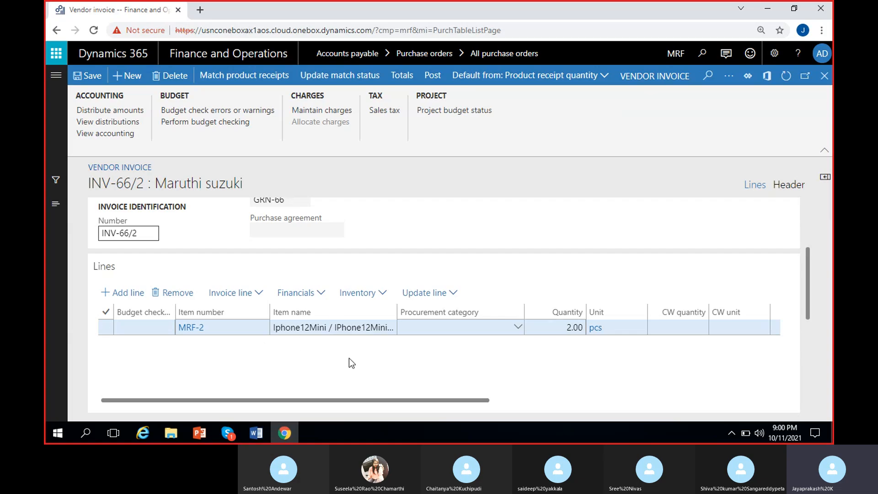
scroll(510, 371, right, 4)
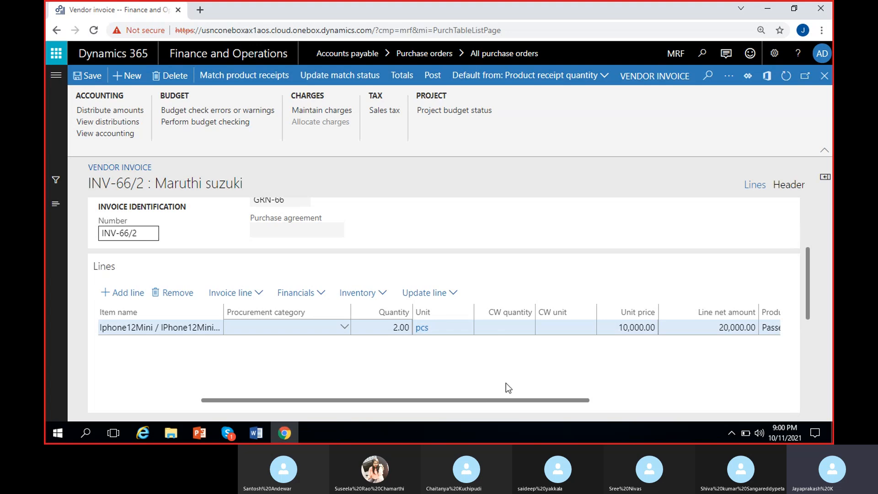
scroll(617, 367, right, 3)
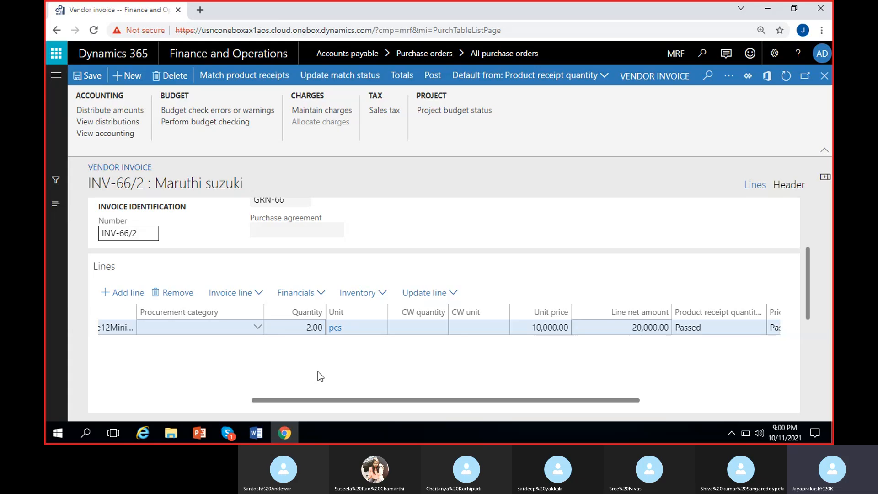
scroll(317, 371, left, 3)
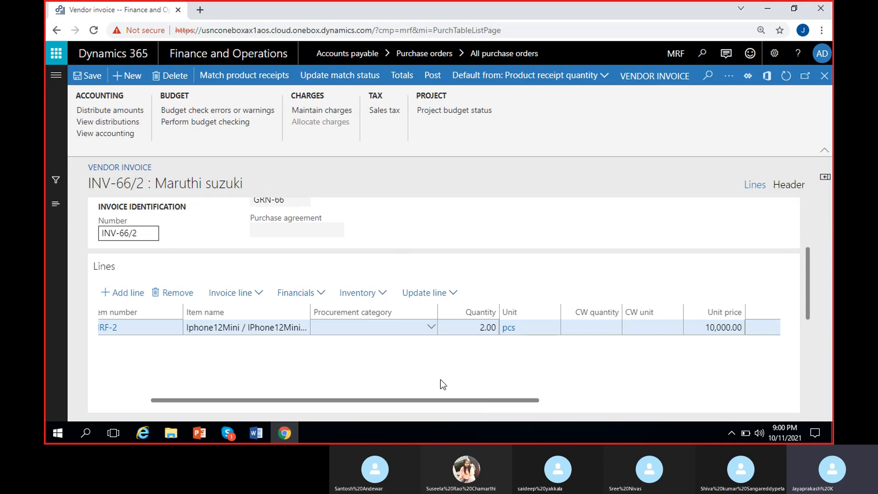
Step: Fill in the invoice date of INV-66/2 and set its posting date to 10/22/2021
drag(807, 265, 814, 237)
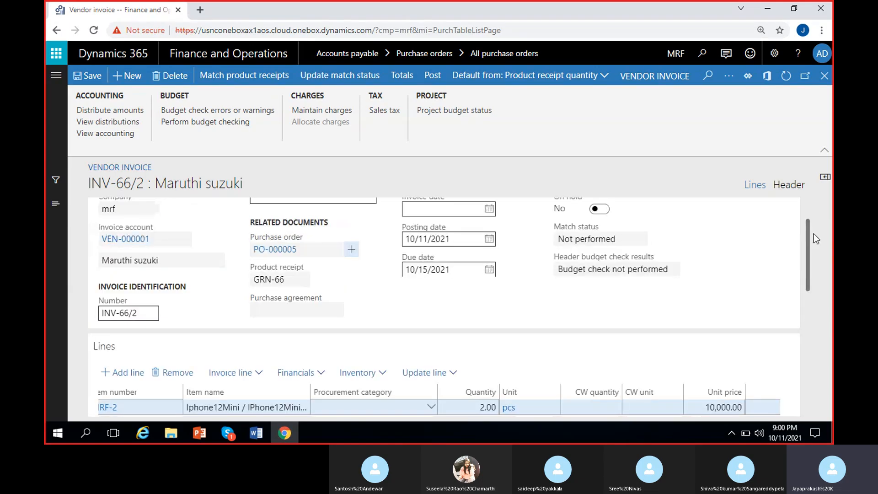
scroll(479, 228, up, 2)
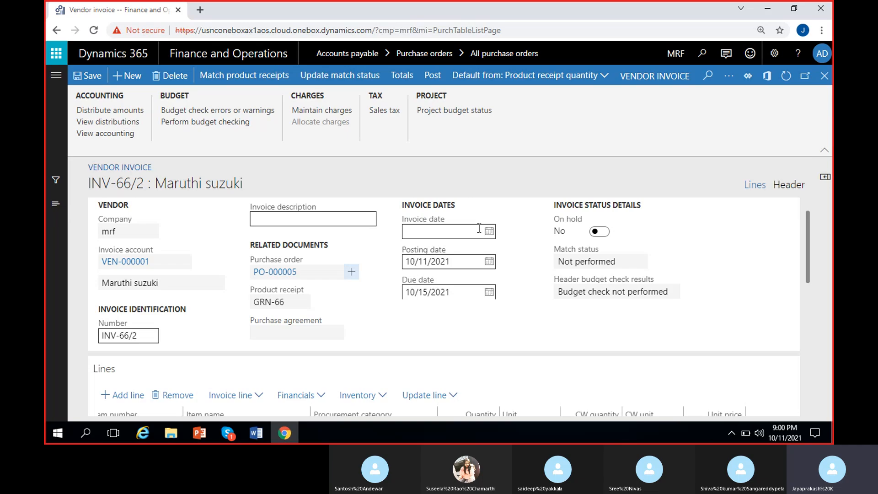
click(489, 232)
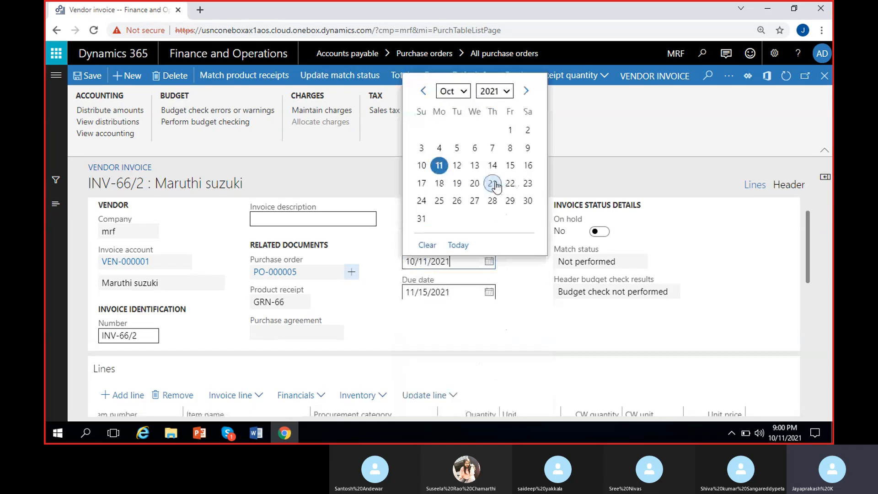
click(508, 183)
Step: Review the item and quantity on the INV-66/2 line, then post the vendor invoice
scroll(408, 302, down, 4)
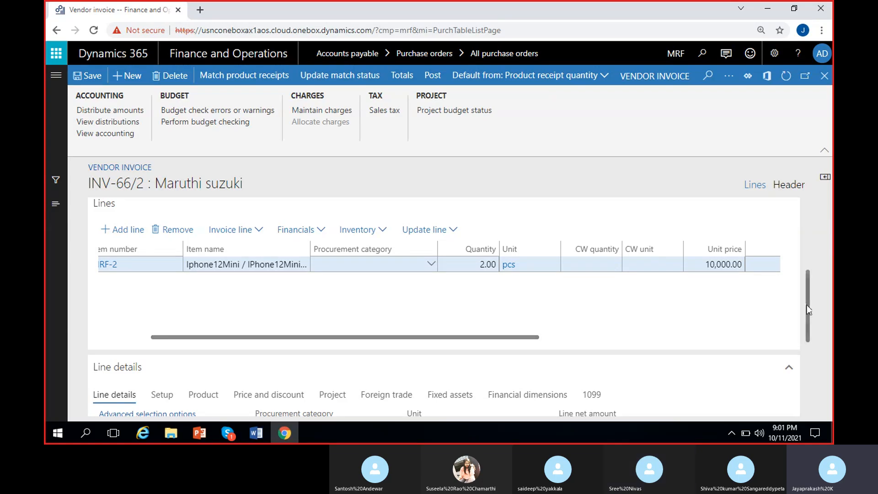
scroll(808, 309, up, 1)
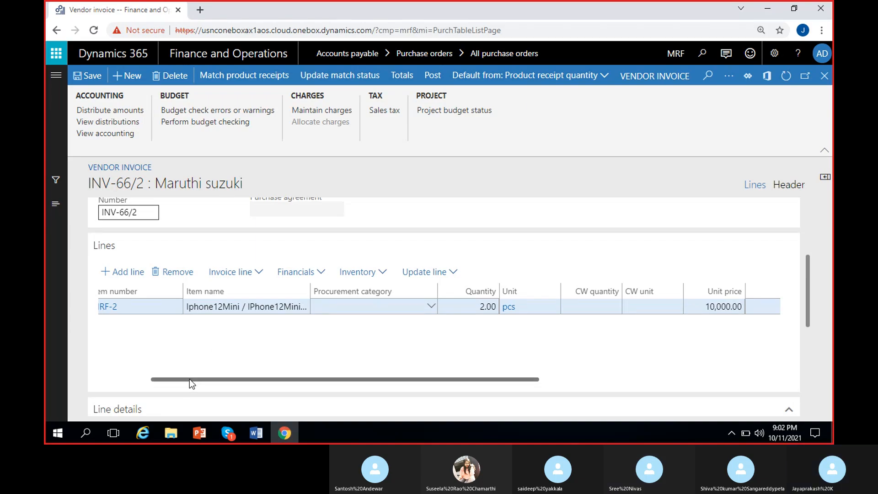
click(471, 311)
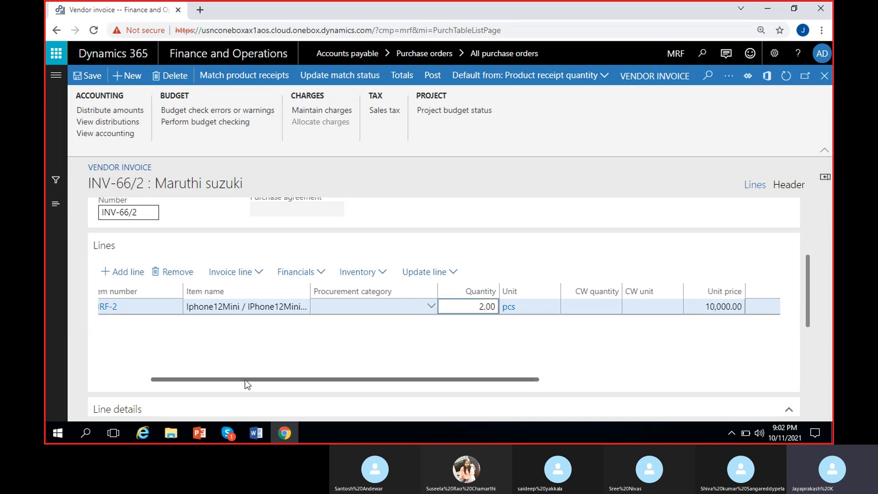
drag(245, 380, 212, 372)
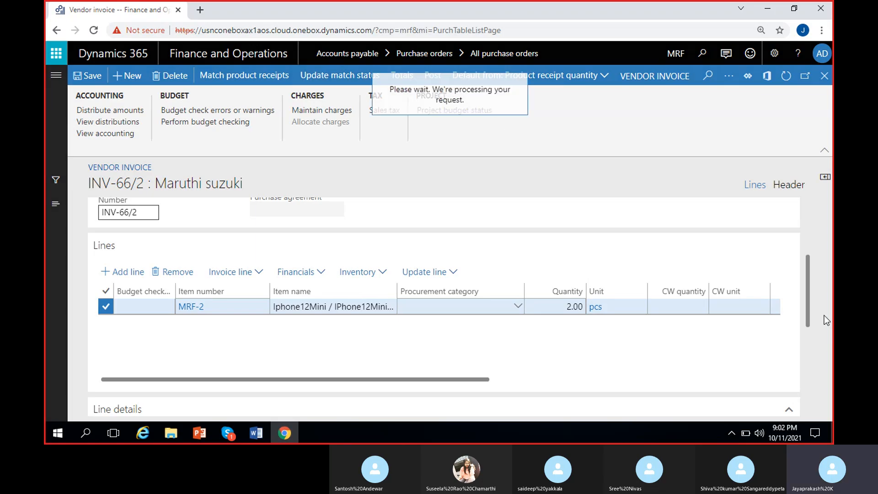
drag(809, 307, 808, 247)
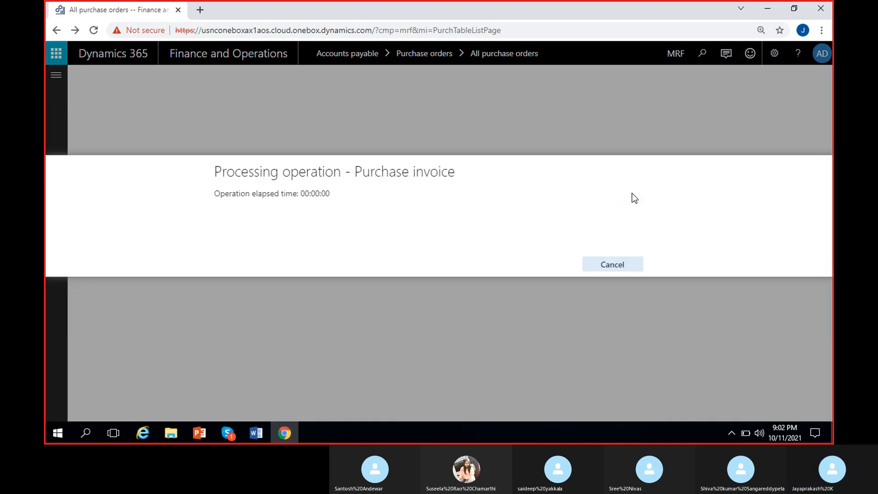
Step: Switch to the MS Dynamics 8 PM Word notes and review the product receipt and invoice financial entries, then return to the purchase order
mouse_move(263, 430)
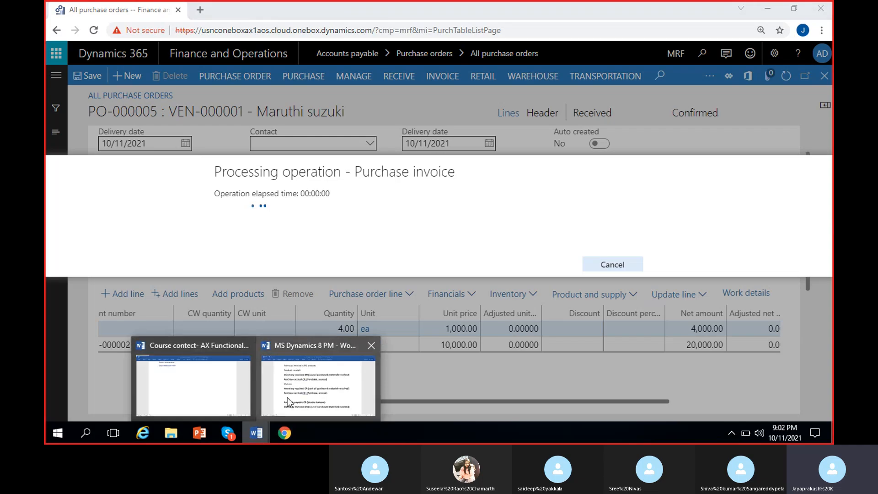
click(303, 395)
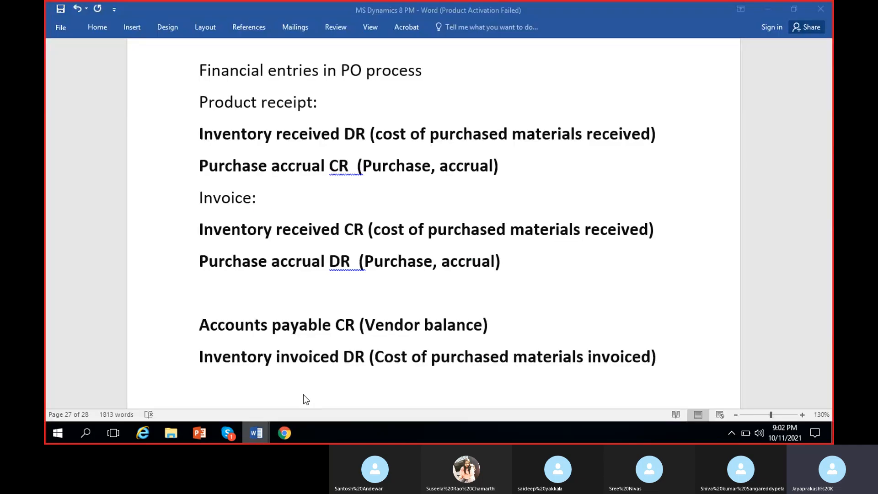
scroll(317, 291, up, 3)
scroll(317, 290, down, 3)
scroll(317, 290, up, 3)
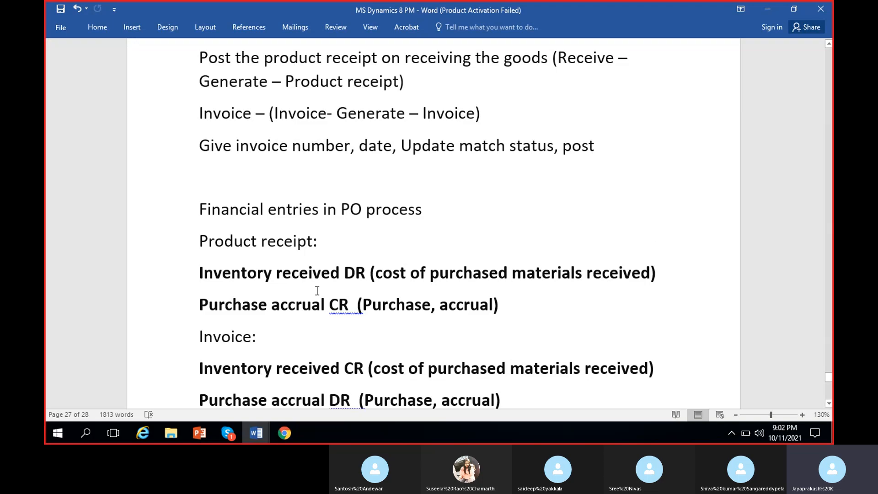
scroll(317, 291, down, 4)
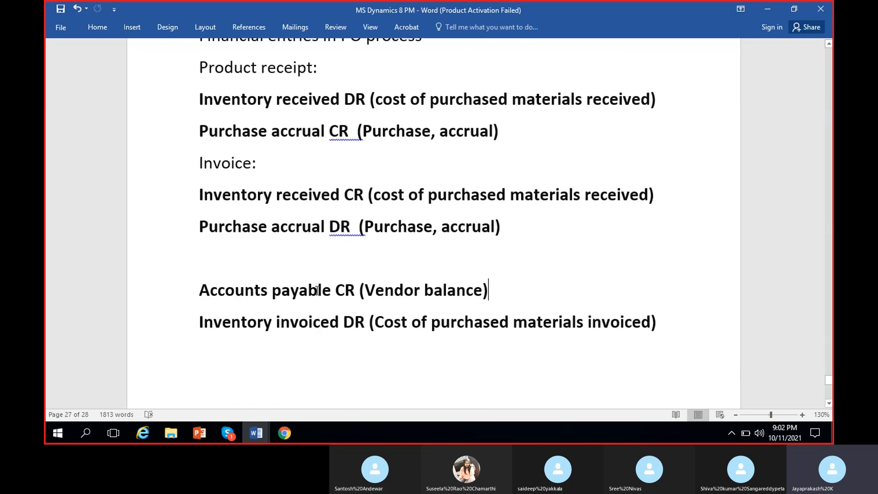
click(768, 10)
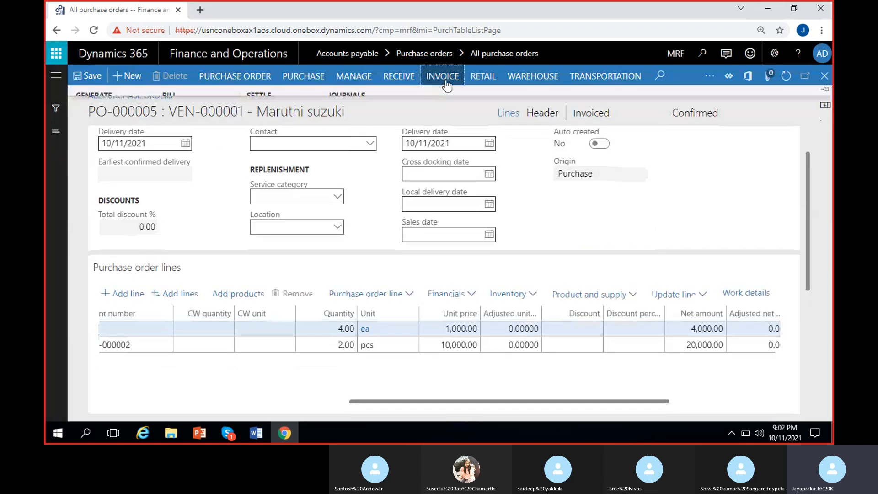
Step: Check the number and status of the Maruthi suzuki purchase order after posting the second invoice
click(744, 201)
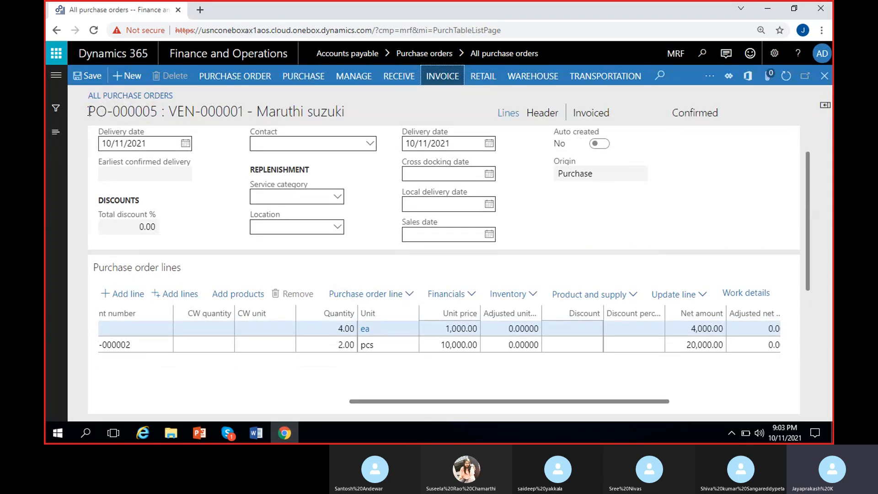
drag(89, 111, 153, 112)
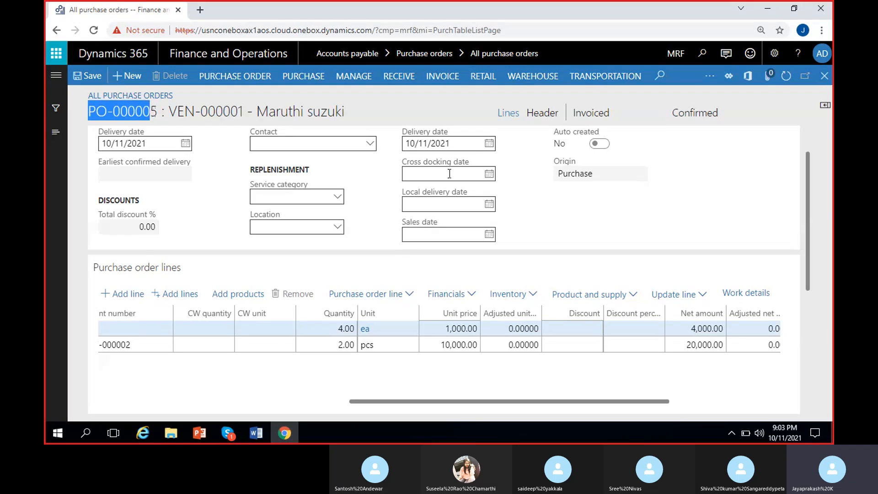
double_click(595, 113)
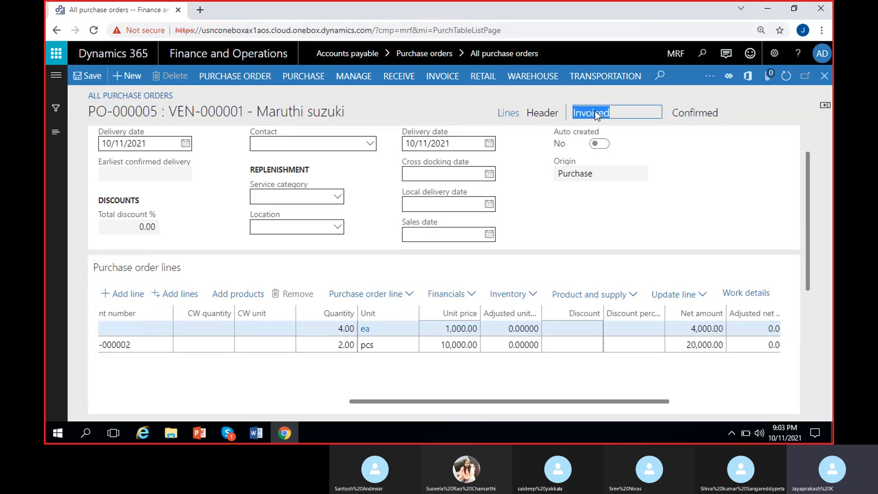
Step: Open the purchase order's invoice journal and check the posted INV-66/1 and INV-66/2 invoices and their amounts
click(437, 77)
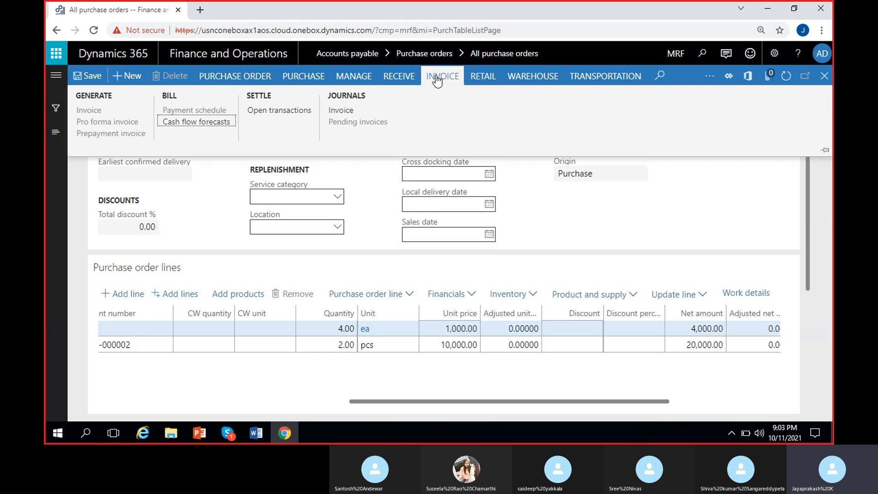
click(357, 112)
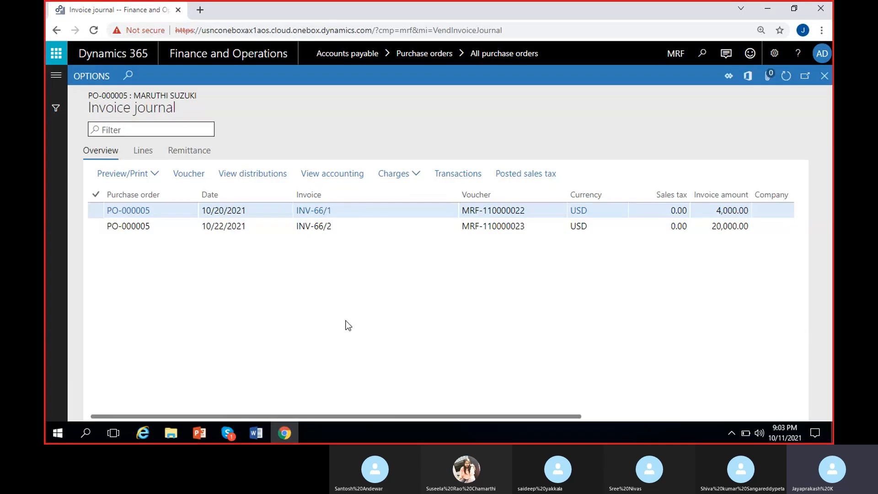
scroll(455, 323, right, 3)
click(556, 226)
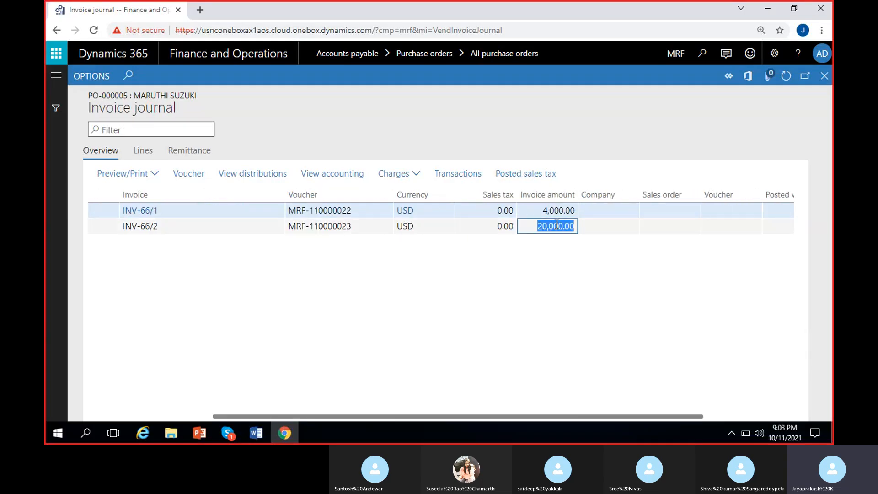
scroll(254, 344, left, 3)
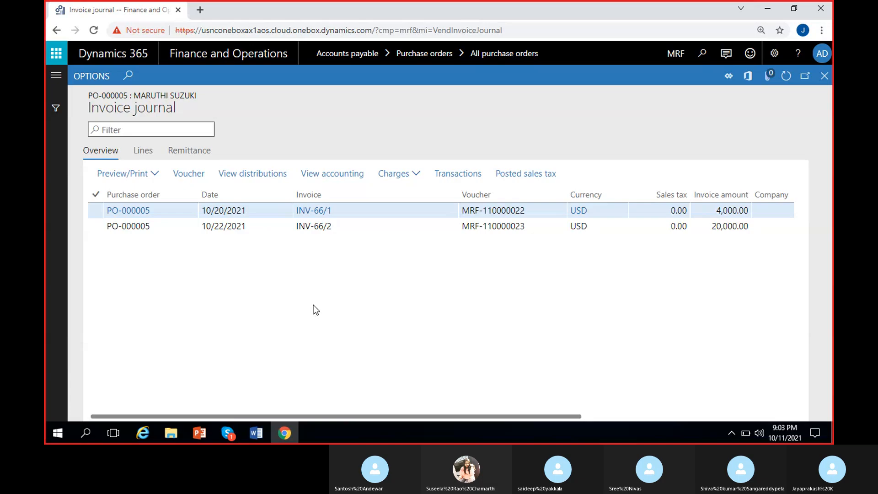
Step: Duplicate the browser tab and view the Maruthi suzuki vendor transactions from the Accounts payable vendor list, dismissing the edit notice
right_click(94, 10)
click(135, 193)
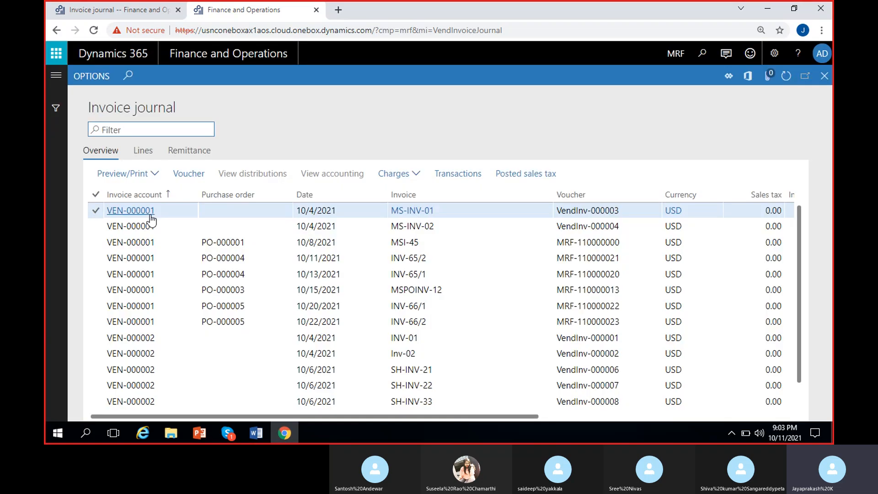
click(56, 75)
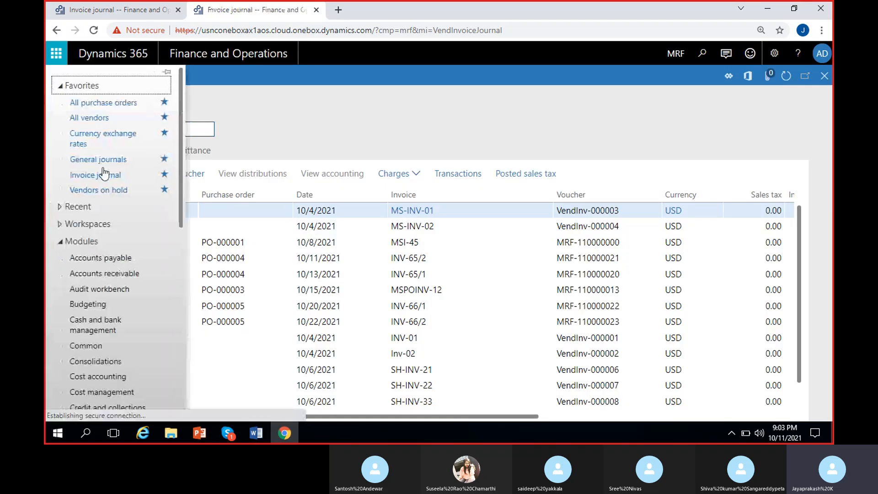
click(113, 259)
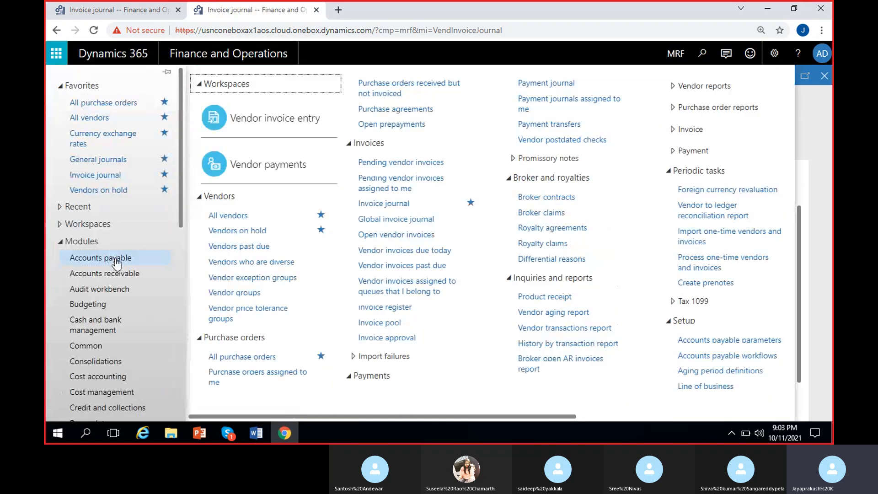
click(234, 221)
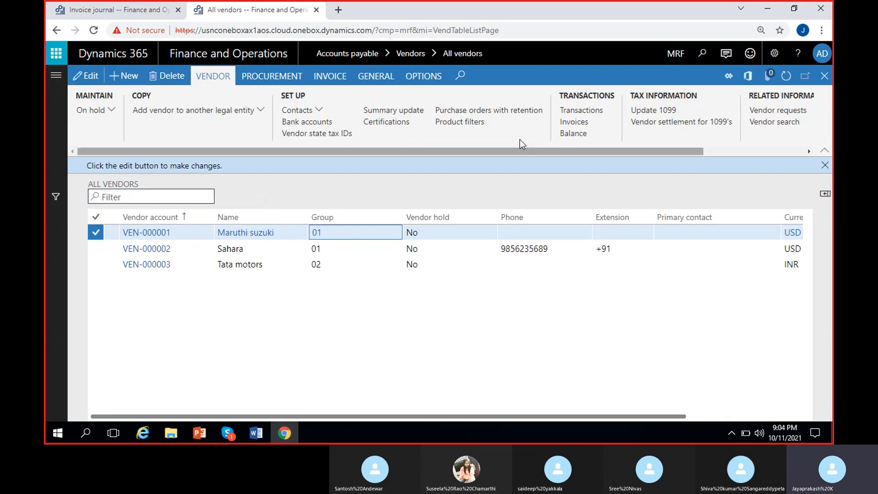
click(588, 114)
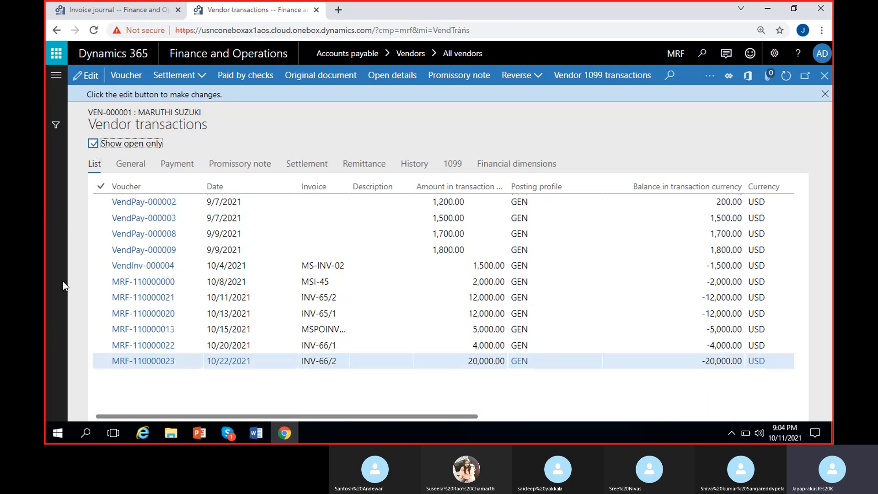
click(825, 94)
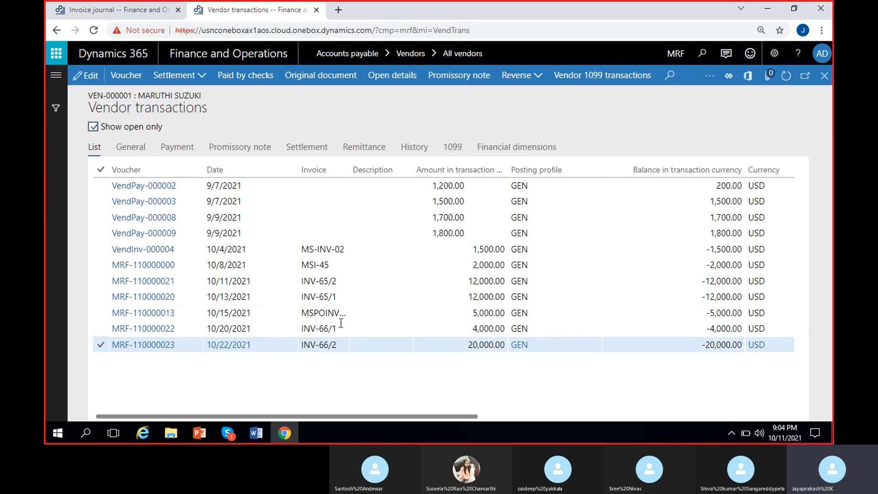
Step: Widen the Invoice column and check the INV-65 and INV-66 invoice numbers among the open vendor transactions
drag(349, 170, 384, 172)
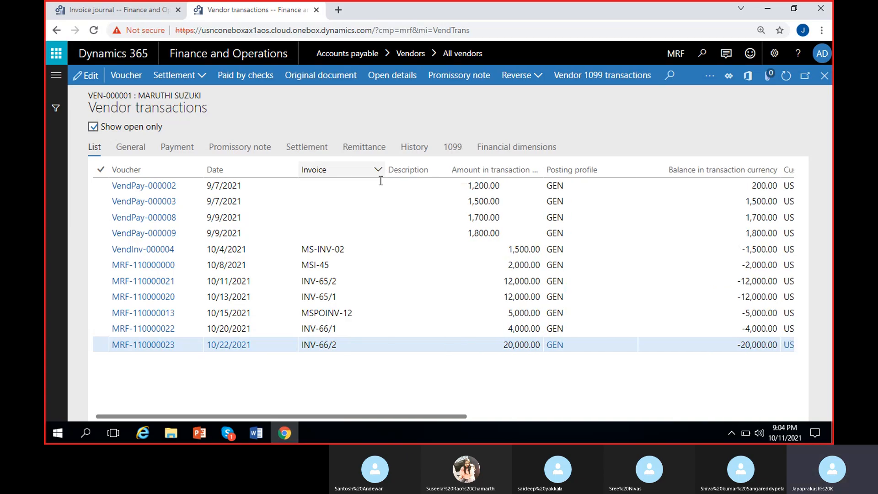
click(346, 281)
click(315, 298)
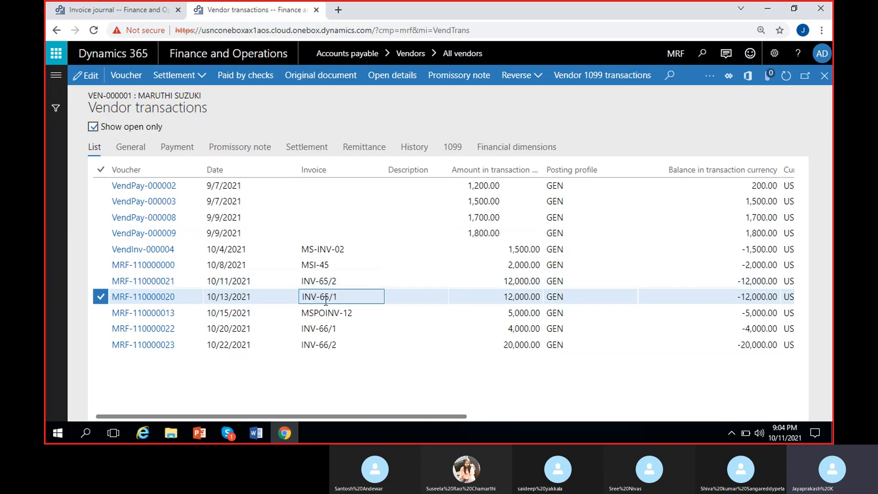
click(340, 331)
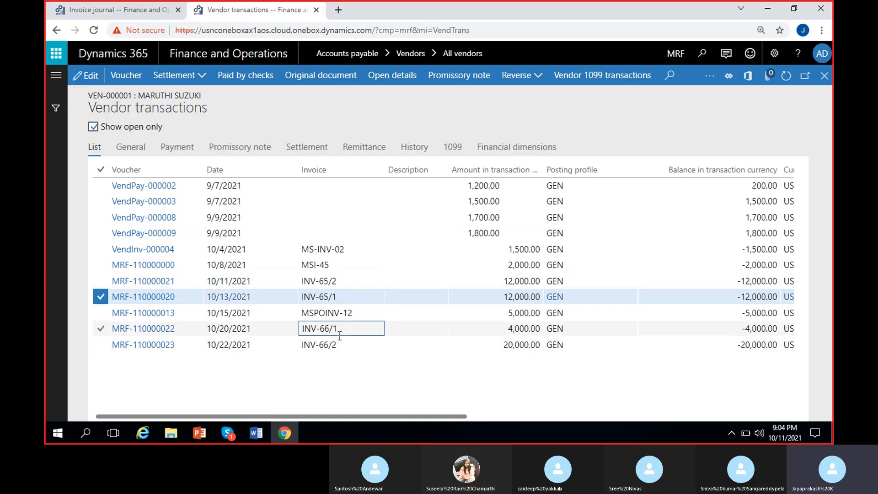
click(344, 346)
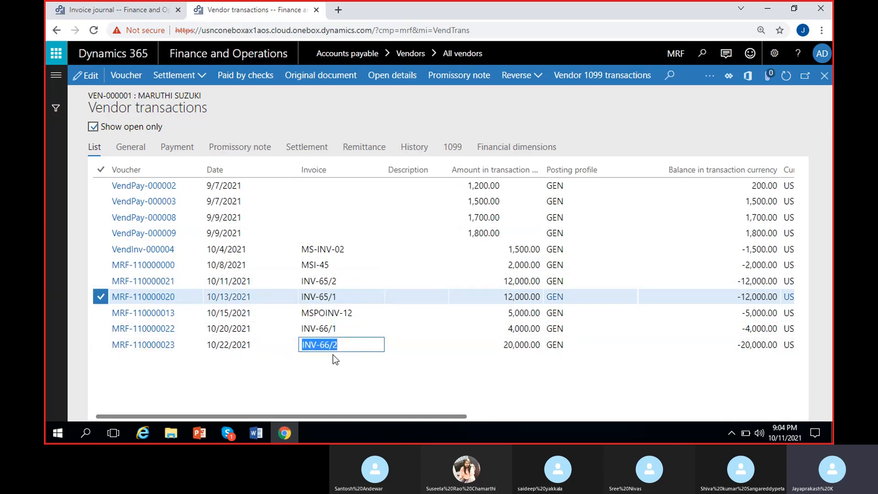
click(333, 371)
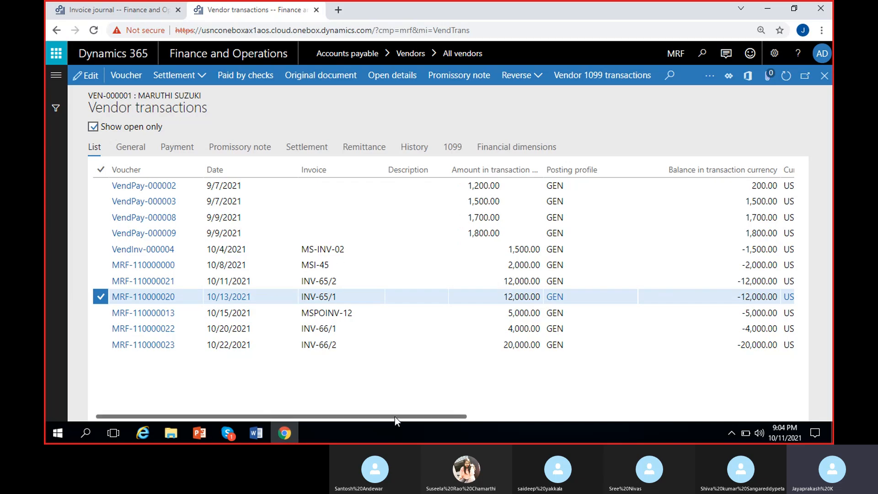
Step: Examine the transaction amounts of invoices INV-65/2, INV-65/1, INV-66/2 and INV-66/1
drag(396, 416, 439, 417)
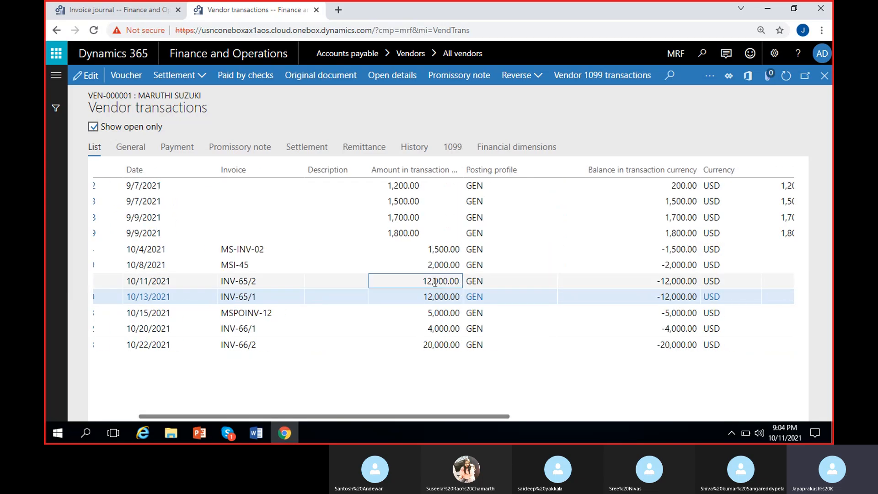
click(434, 295)
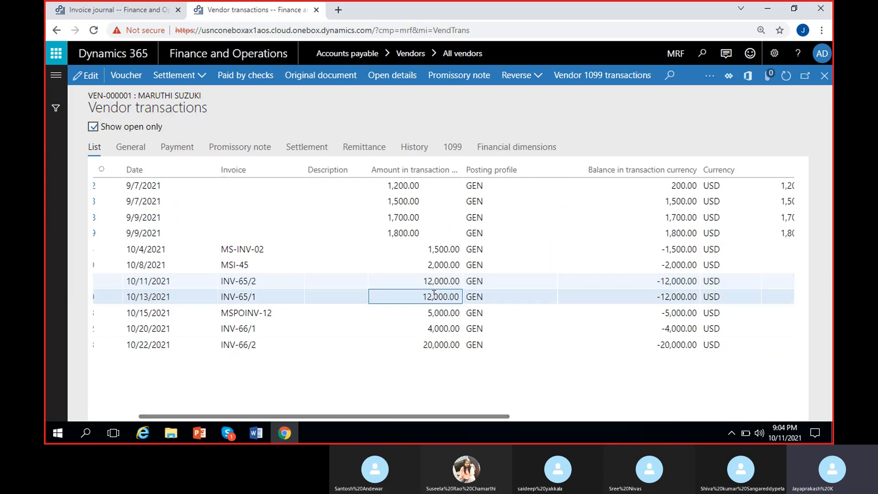
click(430, 344)
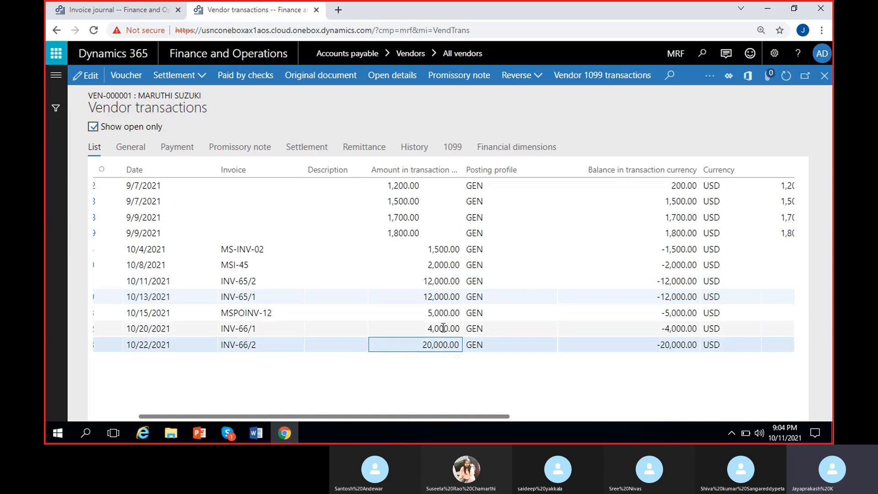
click(443, 328)
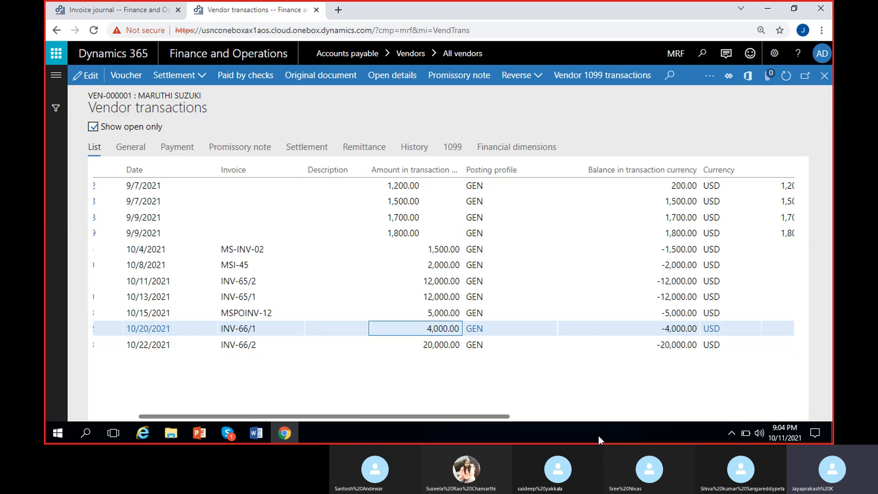
Step: Open the voucher transactions of invoice INV-66/2 and view the original documents behind the voucher
scroll(399, 298, left, 3)
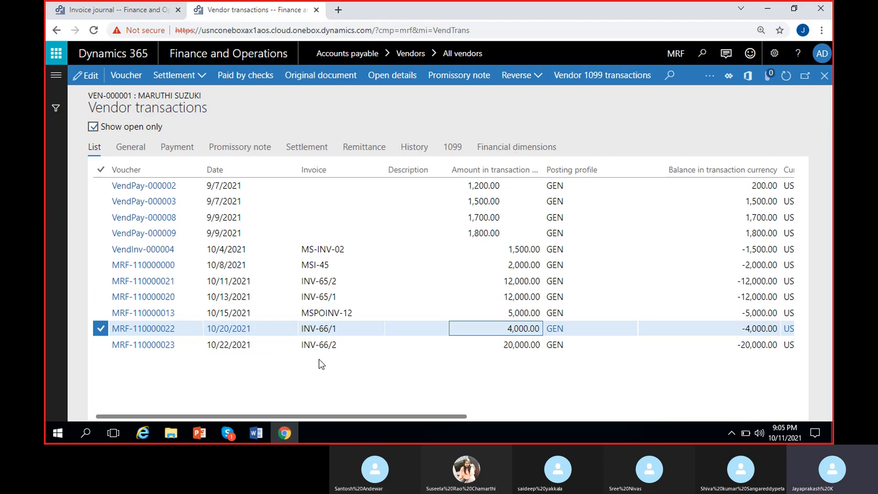
click(290, 346)
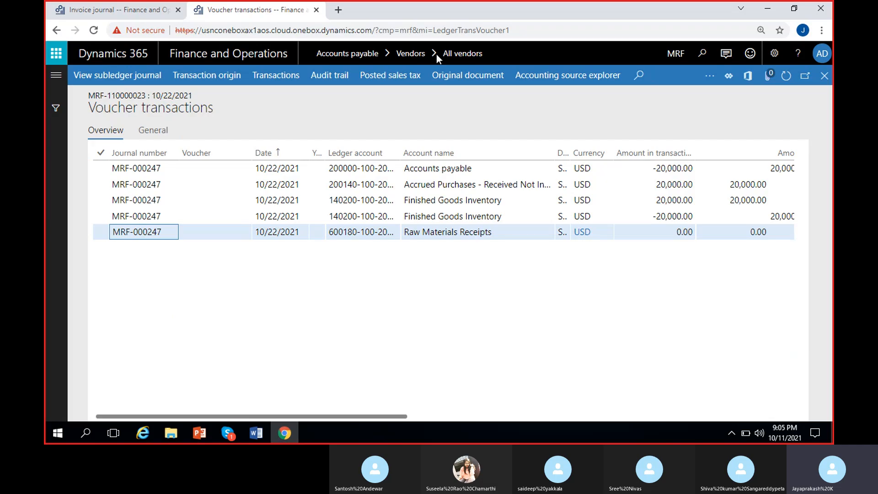
click(476, 78)
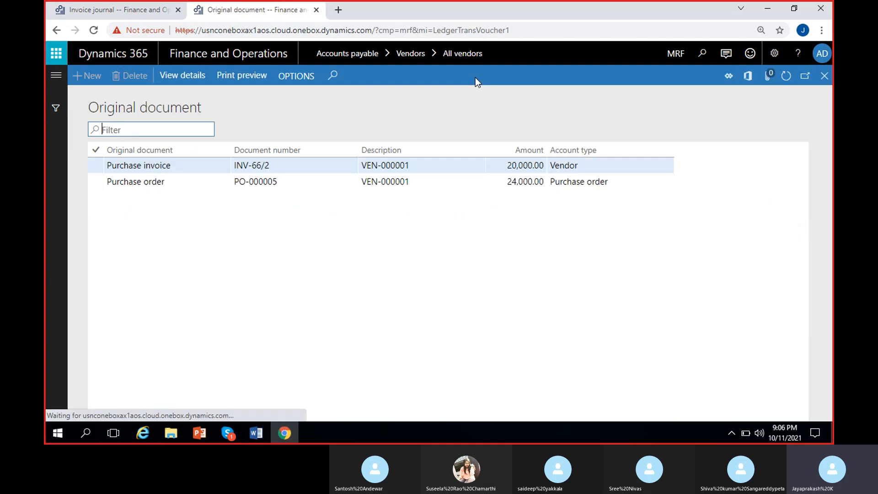
Step: Check the document numbers of the purchase invoice and the purchase order in the original documents list
click(296, 162)
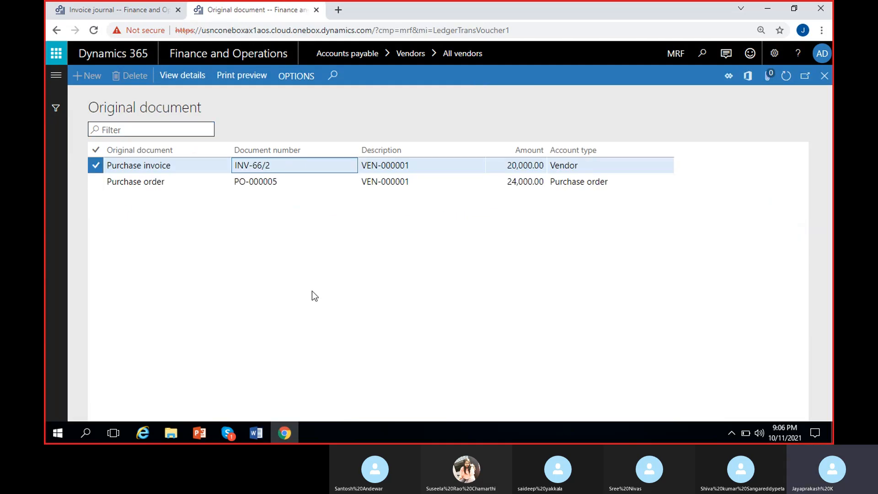
click(296, 179)
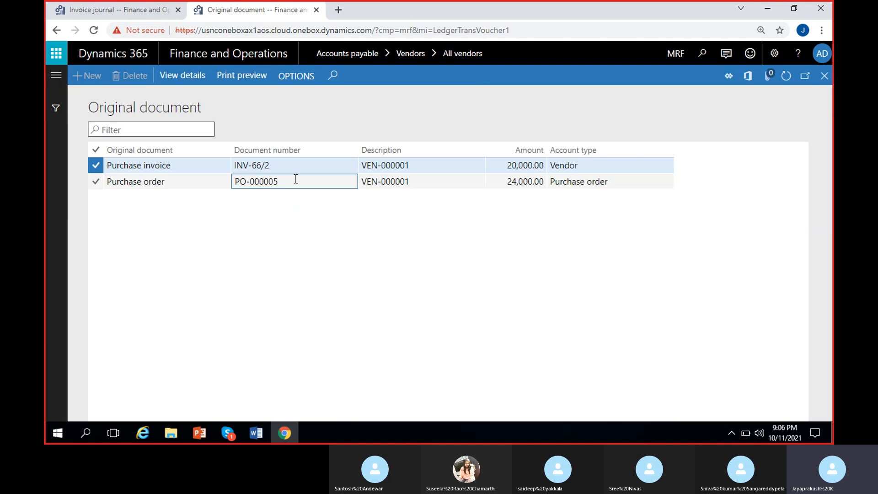
drag(296, 184, 212, 190)
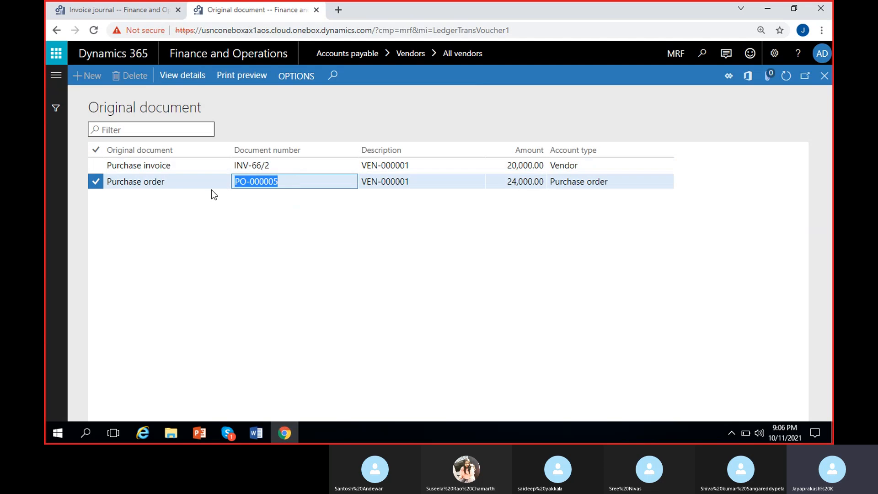
click(232, 255)
drag(280, 178, 210, 189)
click(224, 255)
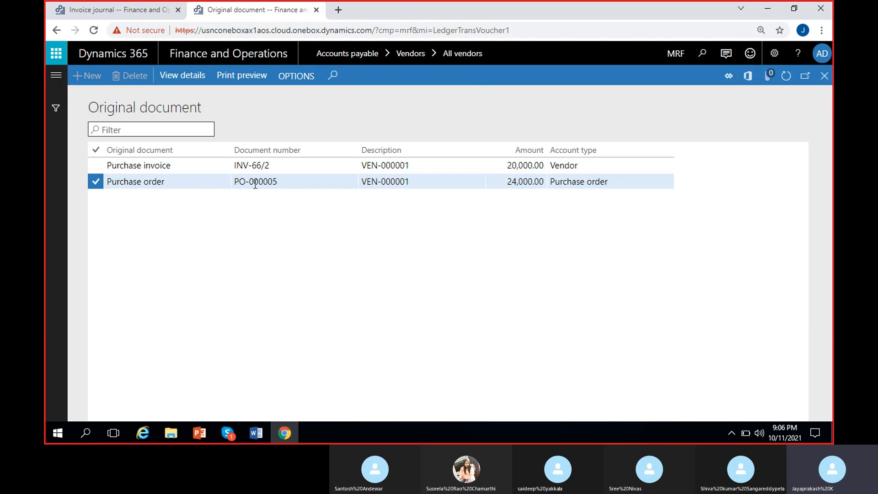
drag(280, 167, 215, 171)
click(227, 278)
click(329, 182)
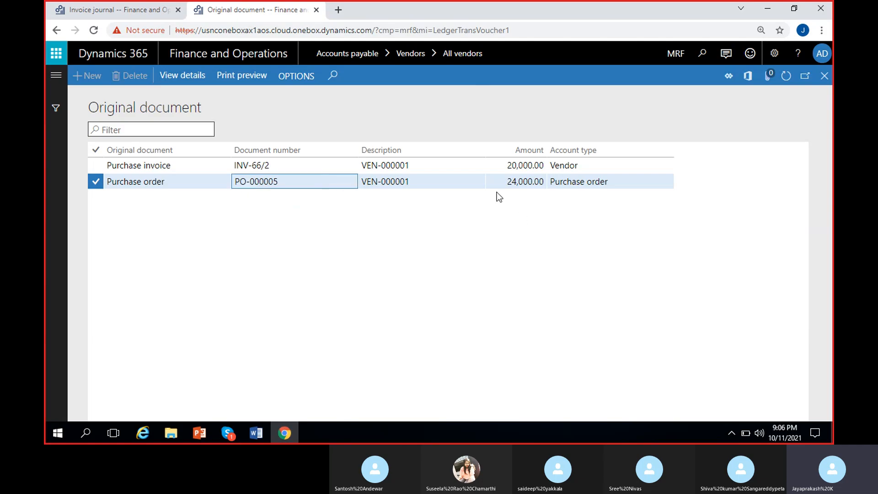
Step: Compare the amounts and document types of the purchase order and the purchase invoice in the original documents list
drag(505, 182, 544, 184)
click(536, 244)
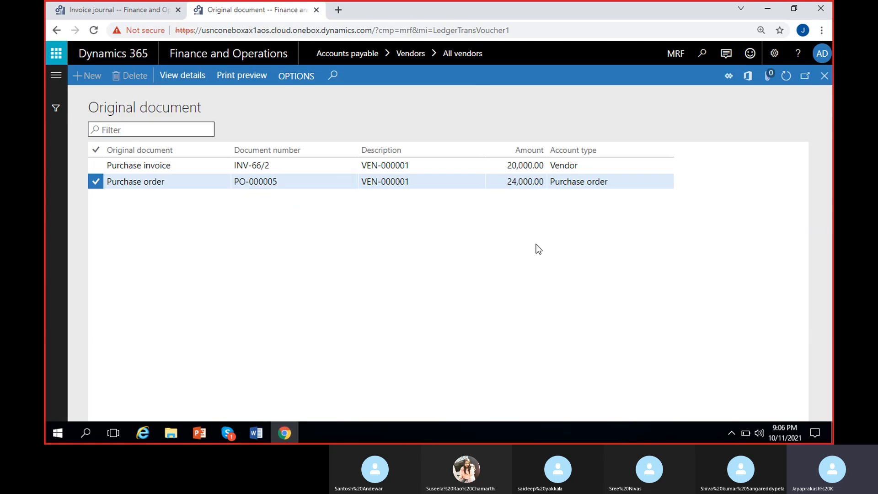
click(500, 165)
click(491, 293)
click(137, 165)
click(166, 195)
drag(166, 183, 138, 183)
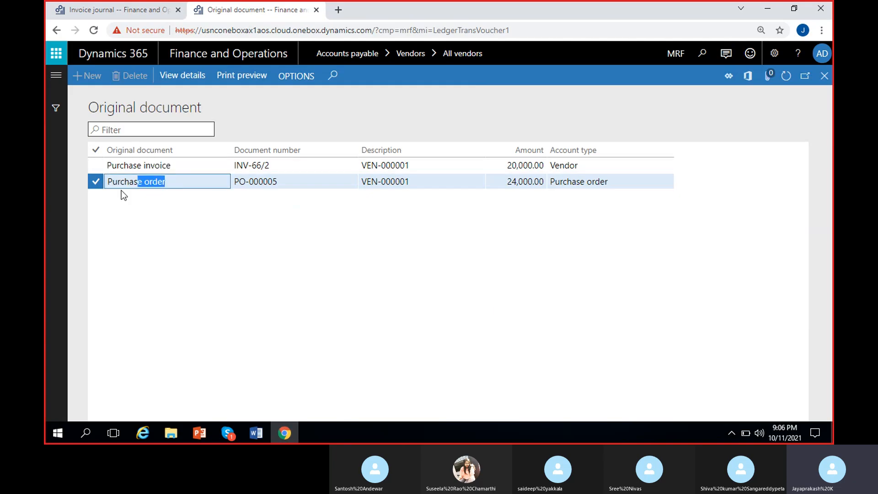
click(155, 264)
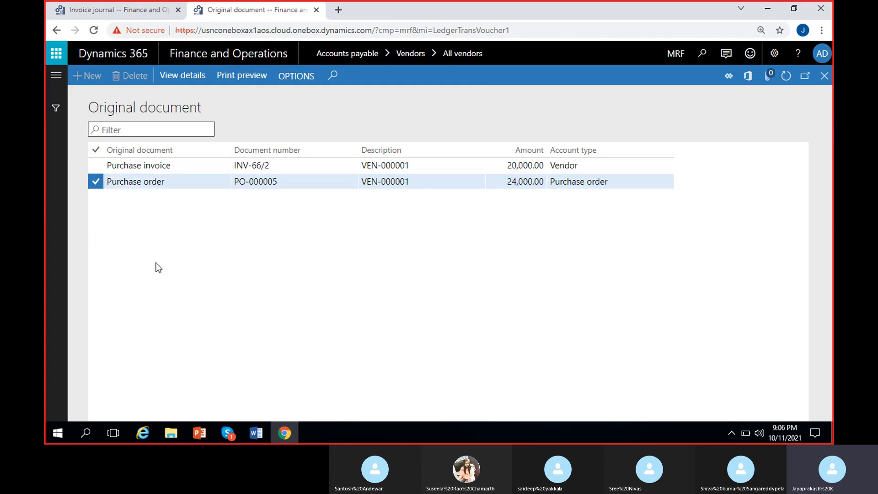
Step: View the details of the purchase order behind invoice INV-66/2 and dismiss the edit notice
click(276, 187)
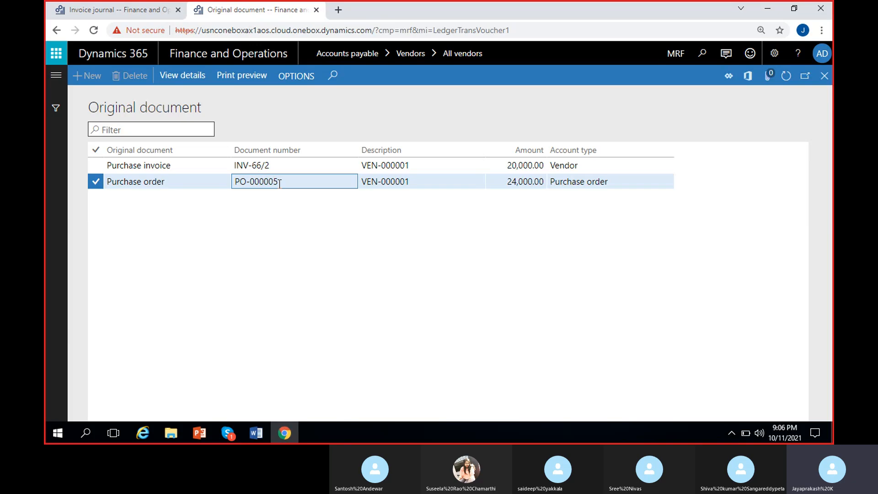
click(189, 79)
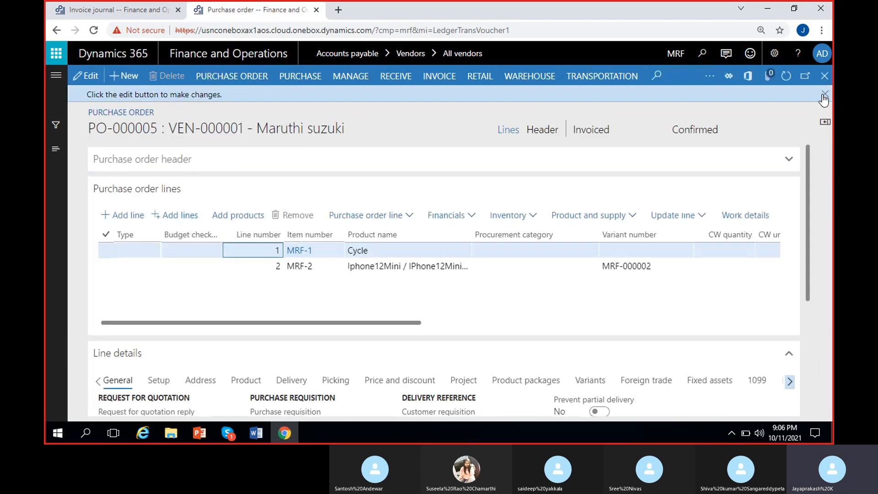
click(824, 96)
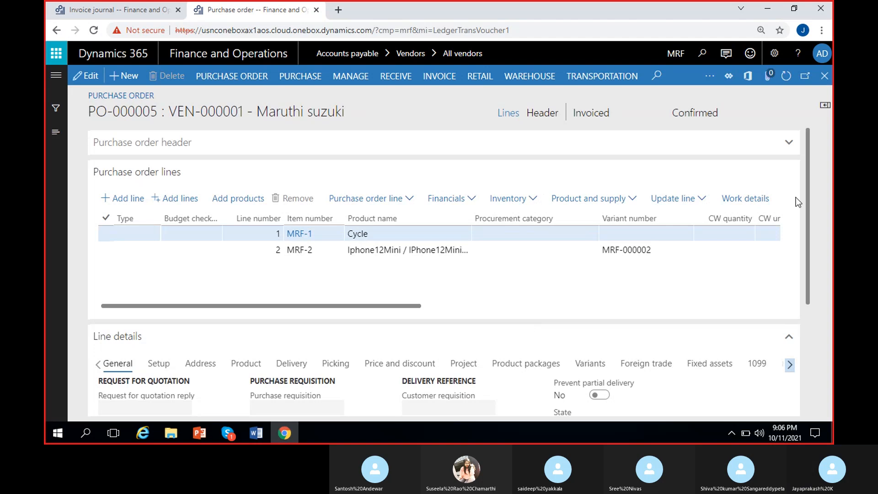
mouse_move(807, 174)
mouse_down()
mouse_move(822, 261)
mouse_move(819, 172)
mouse_up()
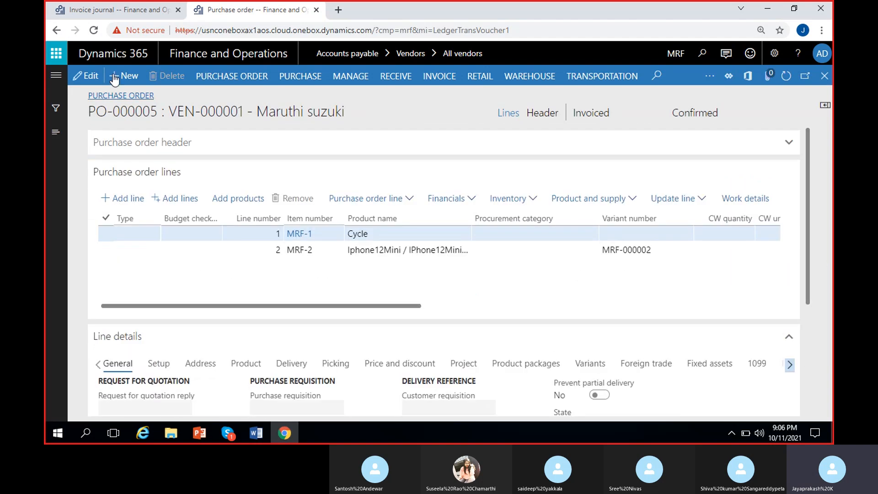
Step: Close the invoice journal in the other browser tab, check the order's line quantities and prices, and return to the vendor tab
click(107, 14)
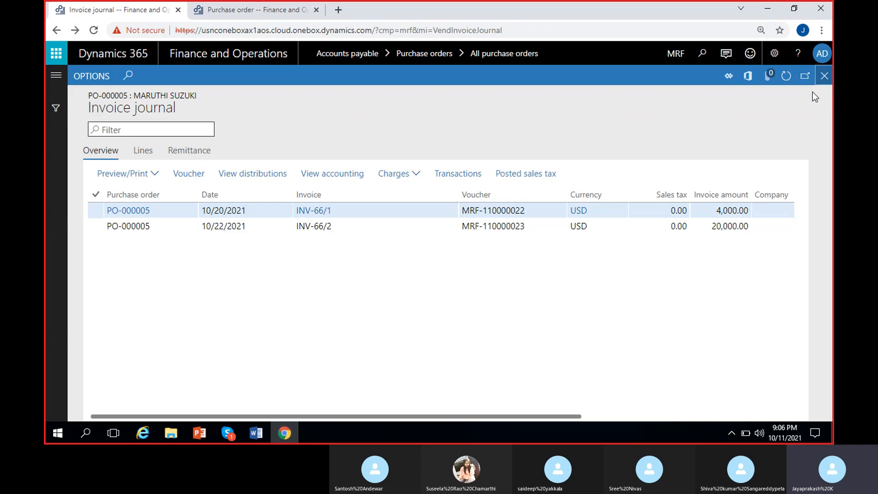
key(Escape)
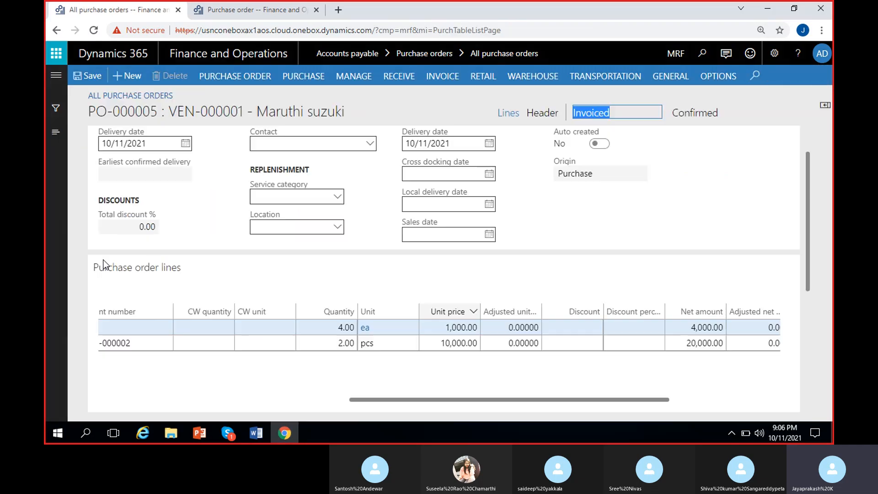
click(248, 15)
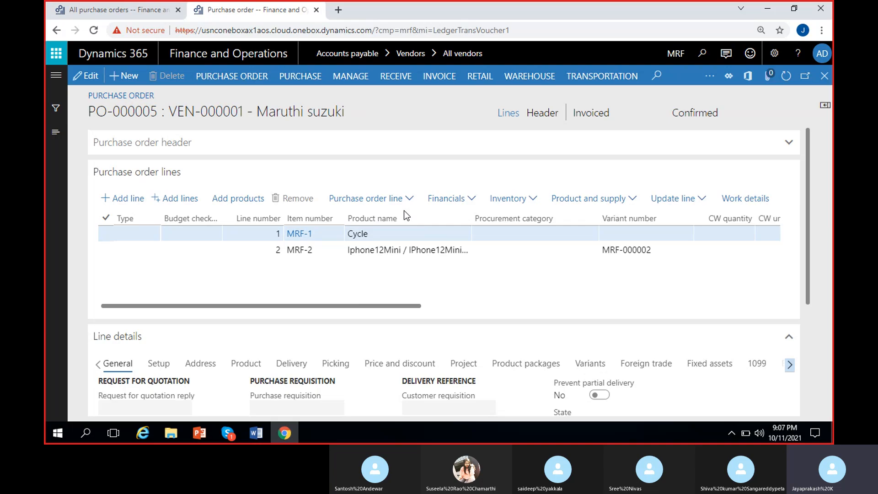
Step: Close the purchase order, original document and voucher pages to return to the Maruthi suzuki vendor transactions
click(823, 80)
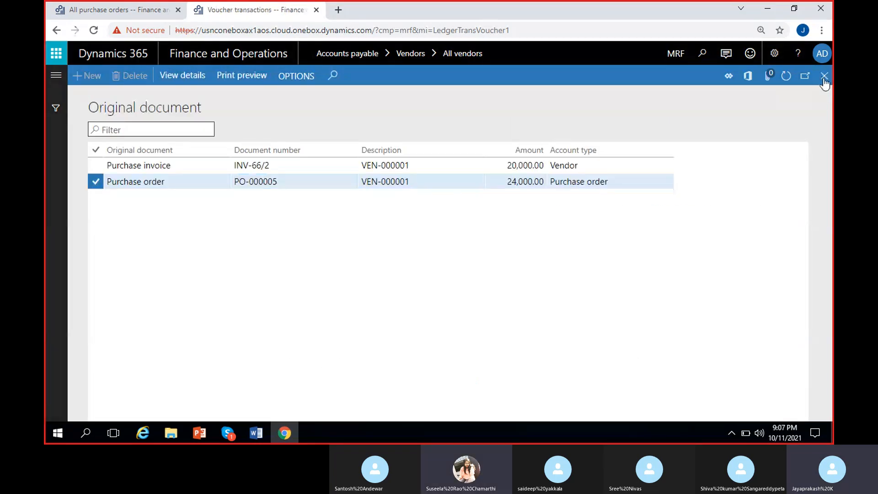
click(824, 79)
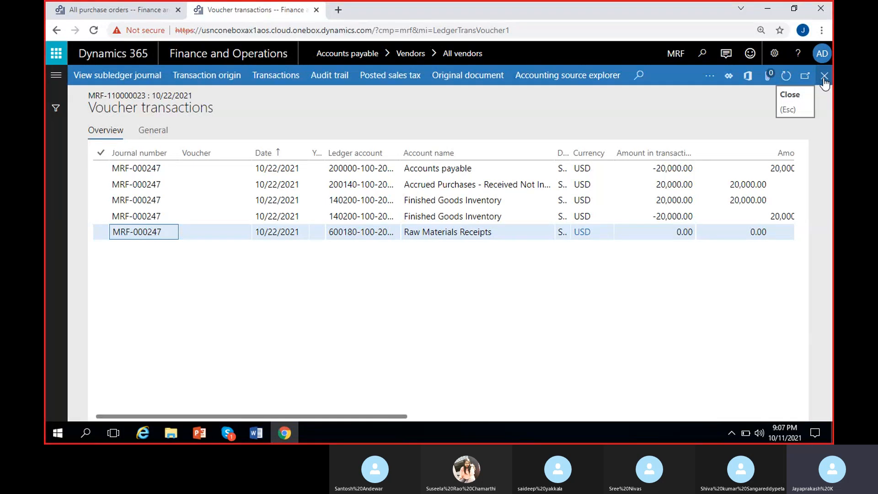
click(825, 78)
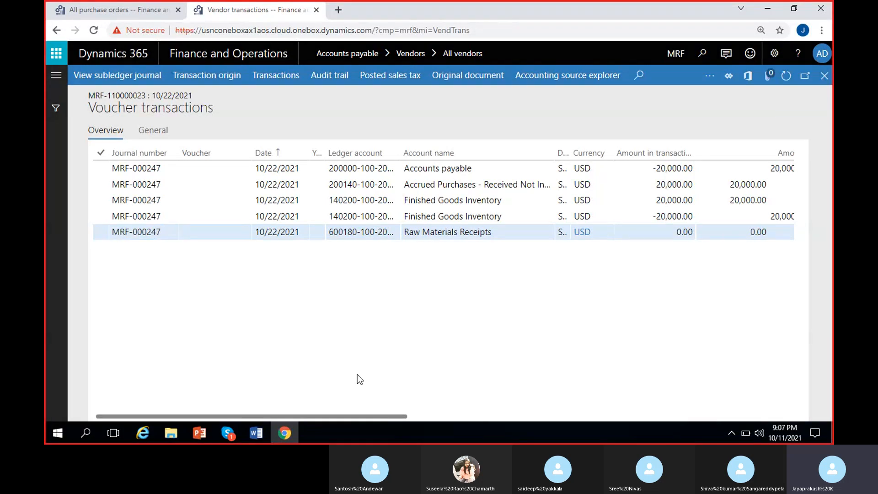
Step: View the original documents of invoice MSPOINV-12, compare its purchase invoice and purchase order entries, and return to the vendor transactions
click(351, 313)
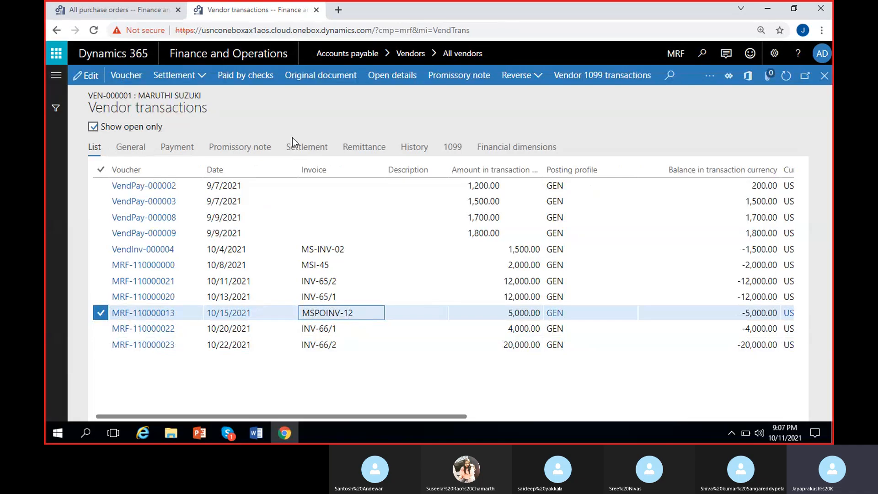
click(315, 75)
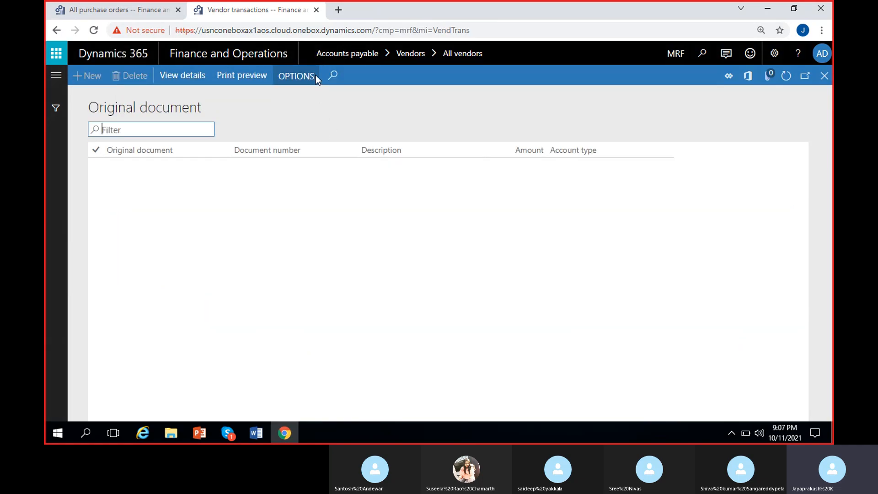
click(298, 165)
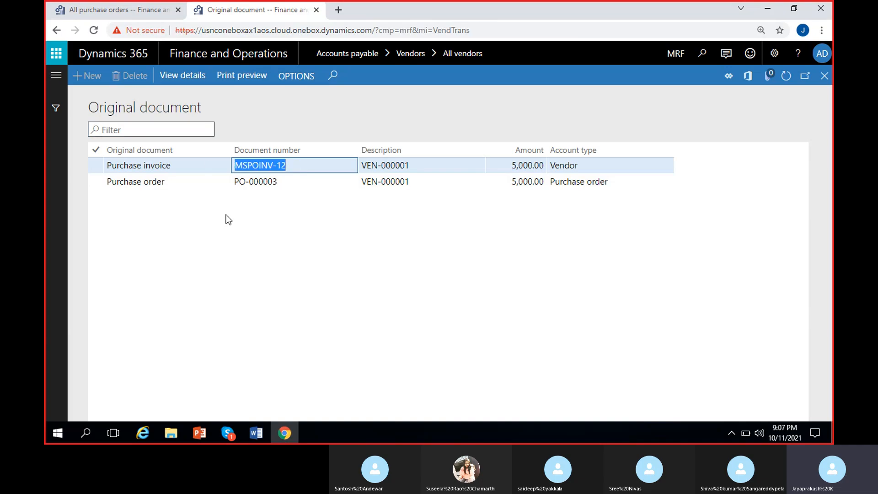
click(295, 182)
click(295, 166)
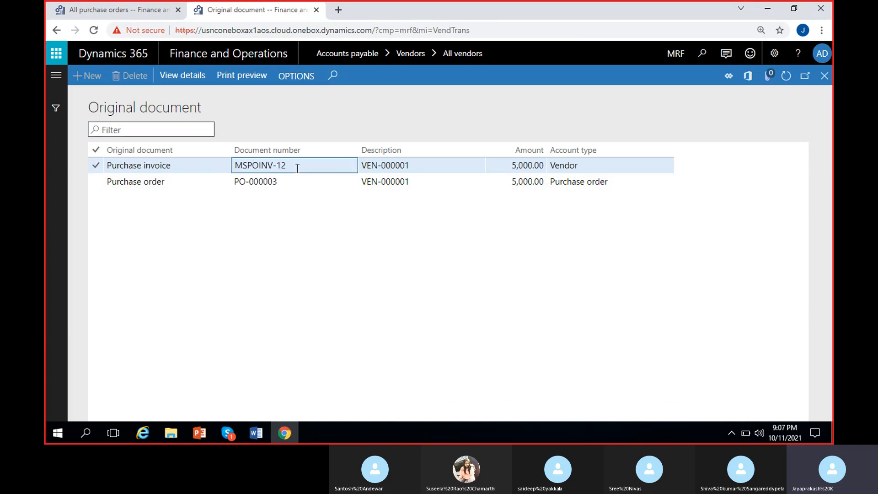
click(823, 77)
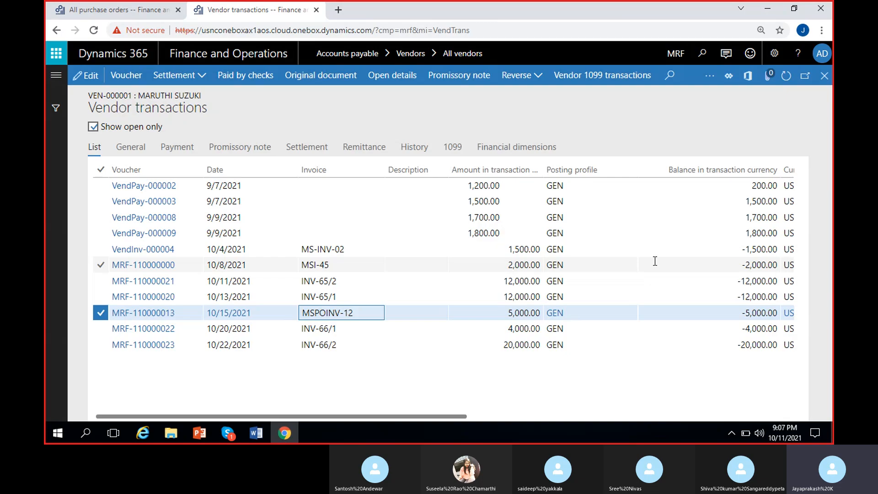
Step: View the original documents of invoice MS-INV-02 and examine its purchase invoice and journal entries
click(352, 249)
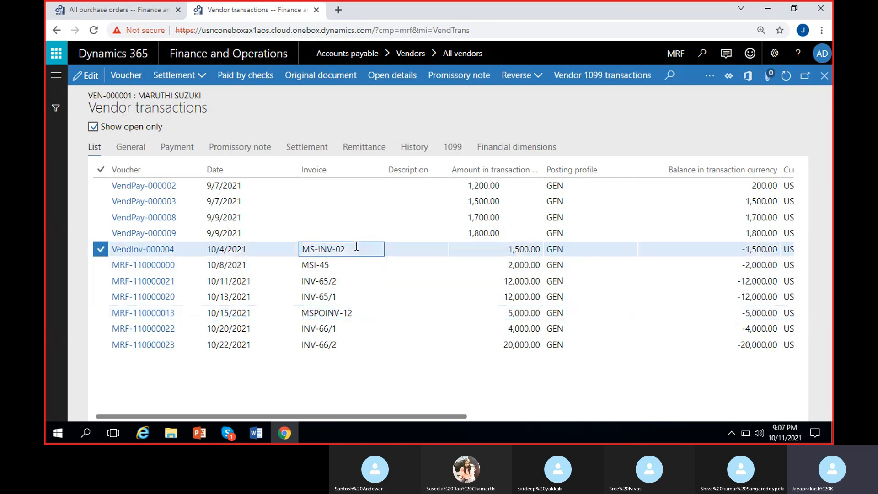
click(317, 76)
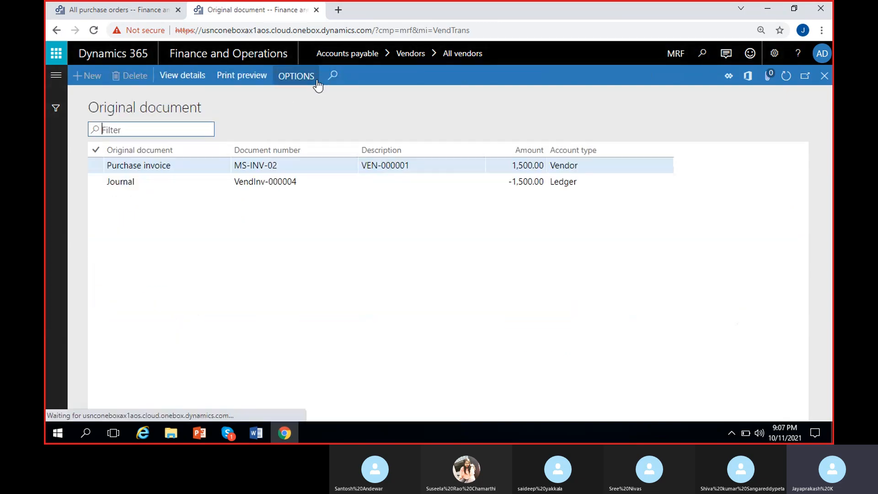
click(181, 165)
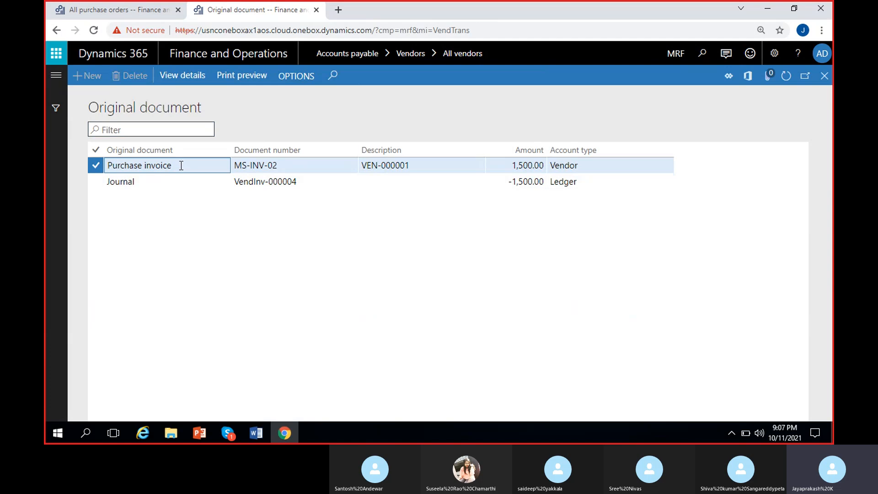
click(160, 183)
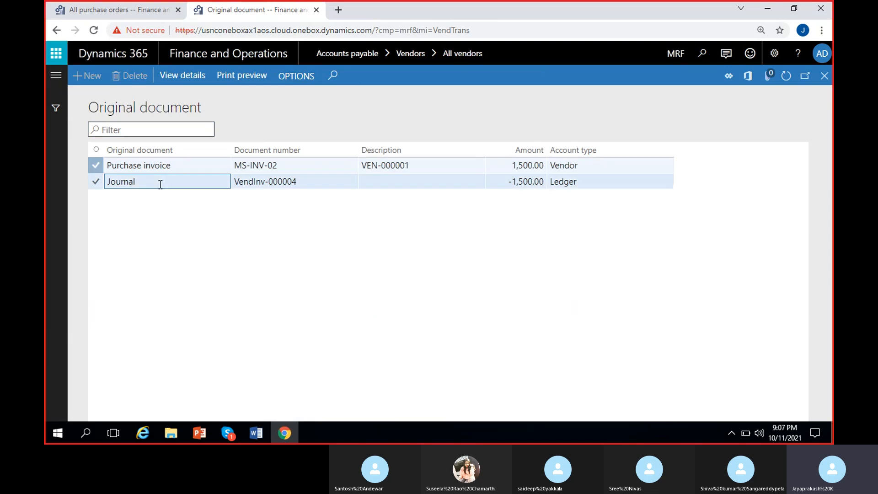
drag(160, 184, 77, 194)
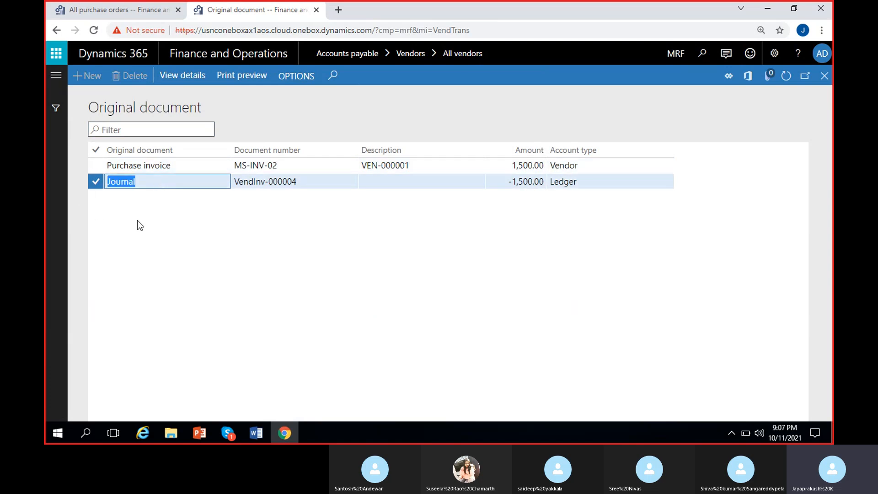
click(137, 221)
drag(163, 186, 92, 224)
Step: Open the details of the journal behind MS-INV-02, examine the vendor invoice journal lines across all columns, and close the journal
click(186, 185)
click(177, 277)
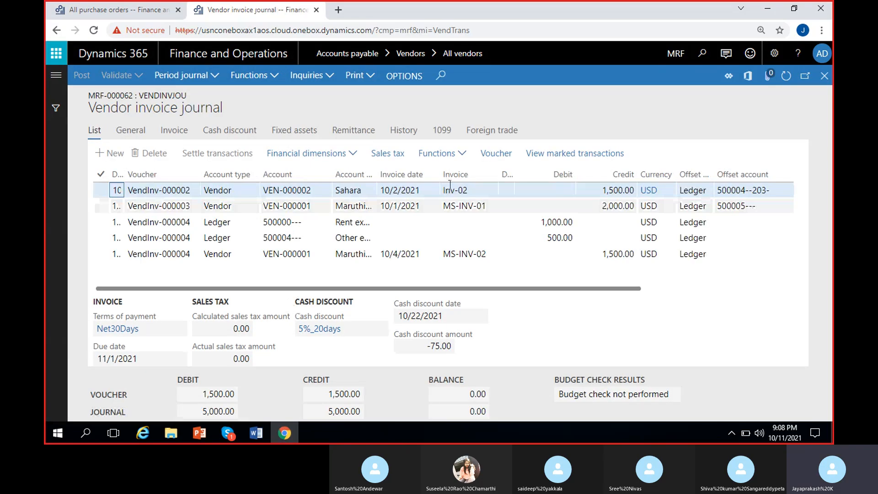
drag(495, 287, 620, 290)
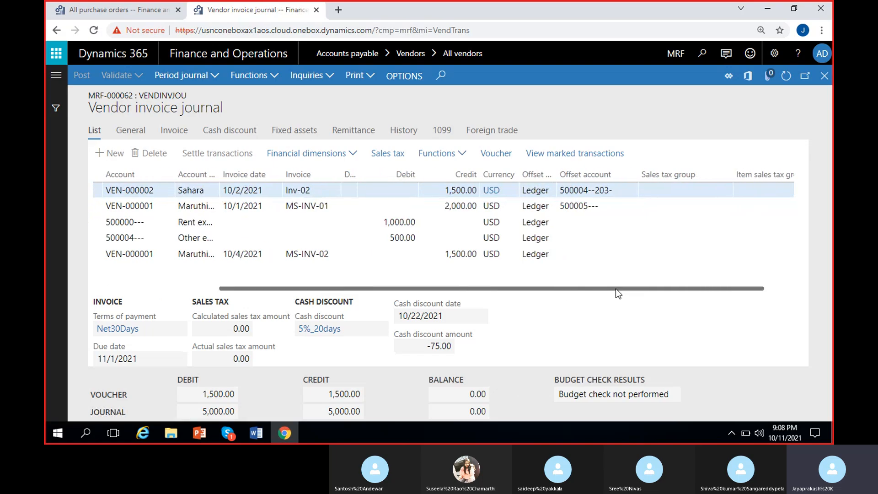
drag(615, 289, 382, 287)
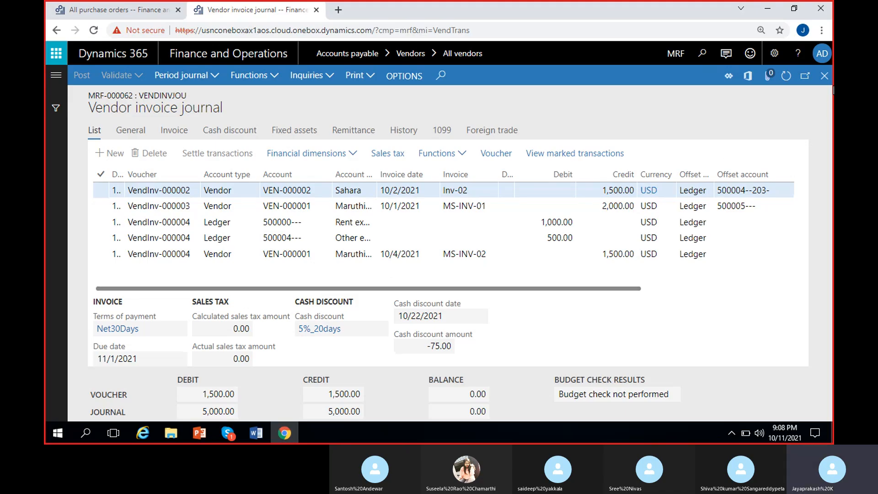
click(824, 76)
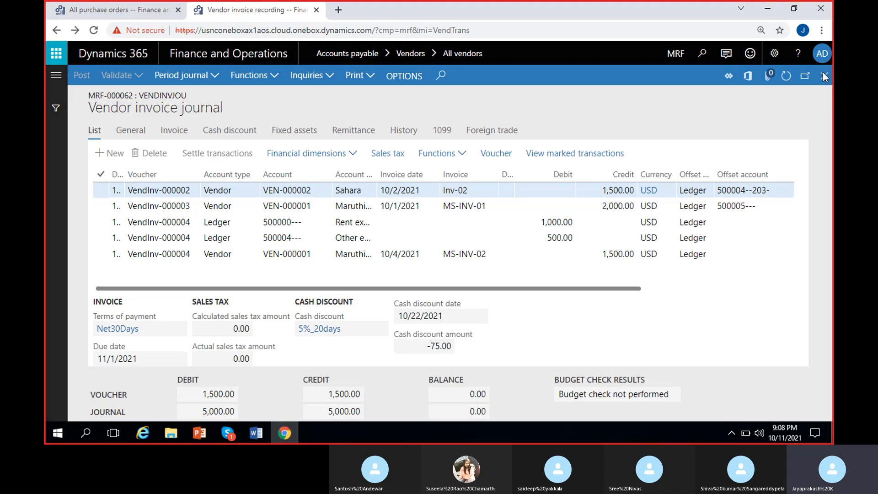